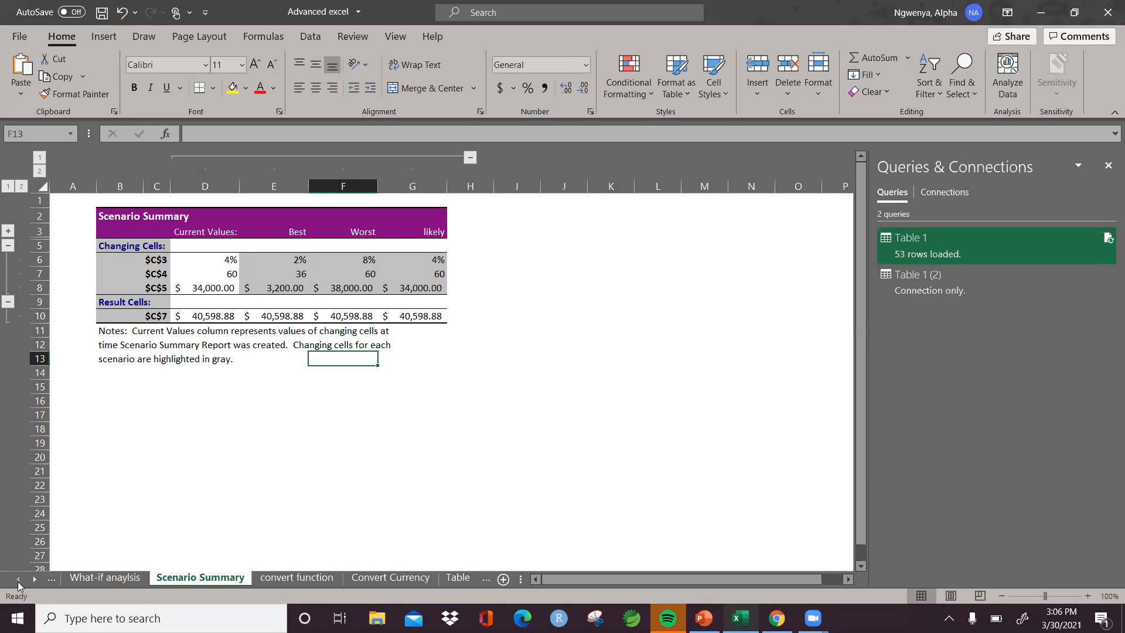
Switch to the Slicer worksheet and close the Queries & Connections pane
{"action": "left_click", "coordinate": [18, 580]}
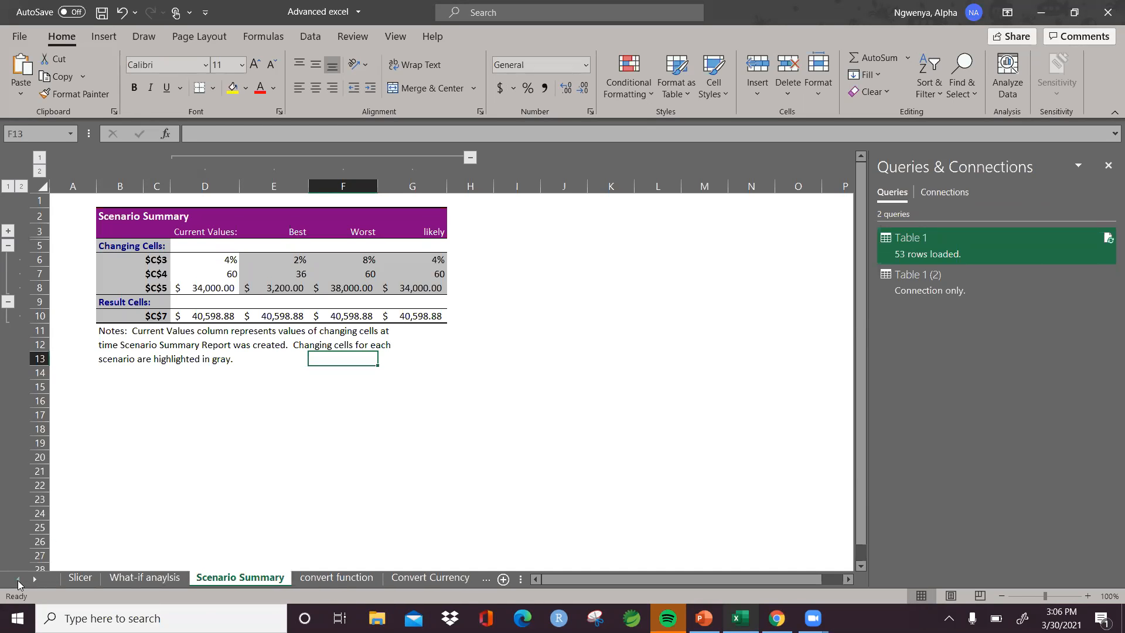
{"action": "left_click", "coordinate": [77, 579]}
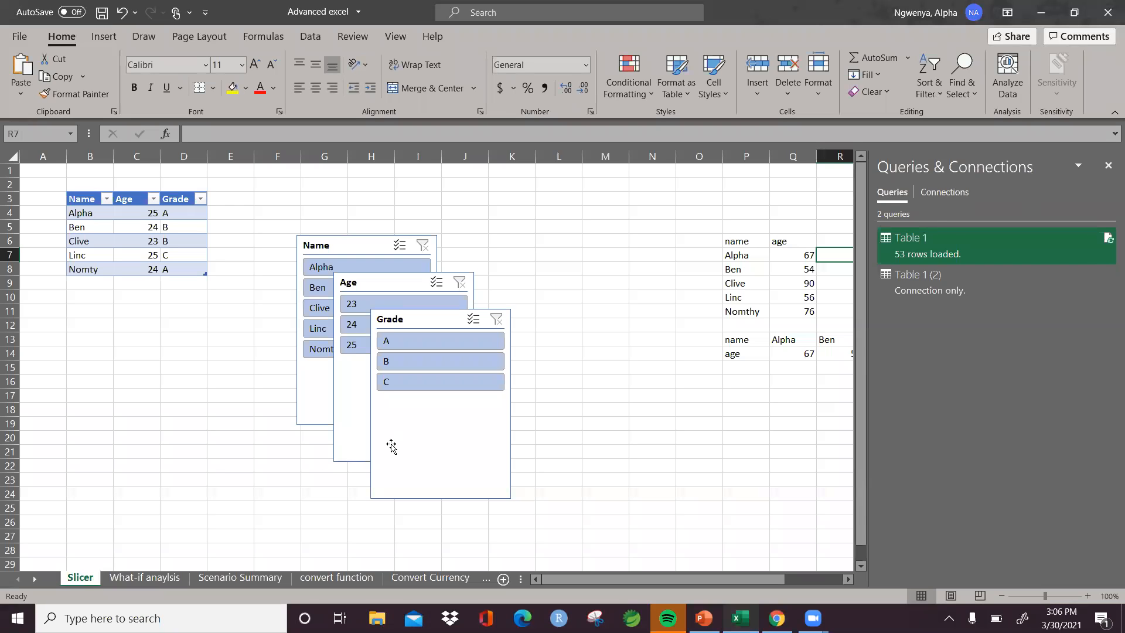
{"action": "left_click", "coordinate": [1108, 166]}
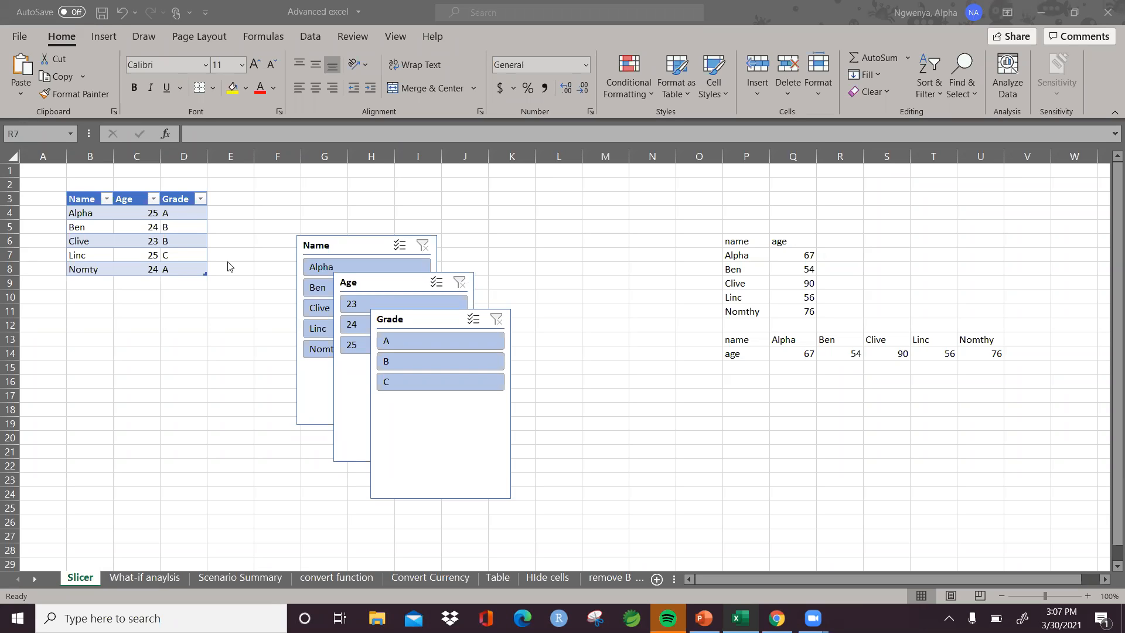
Examine the vertical name and age table in P6:Q11
{"action": "left_click", "coordinate": [728, 241]}
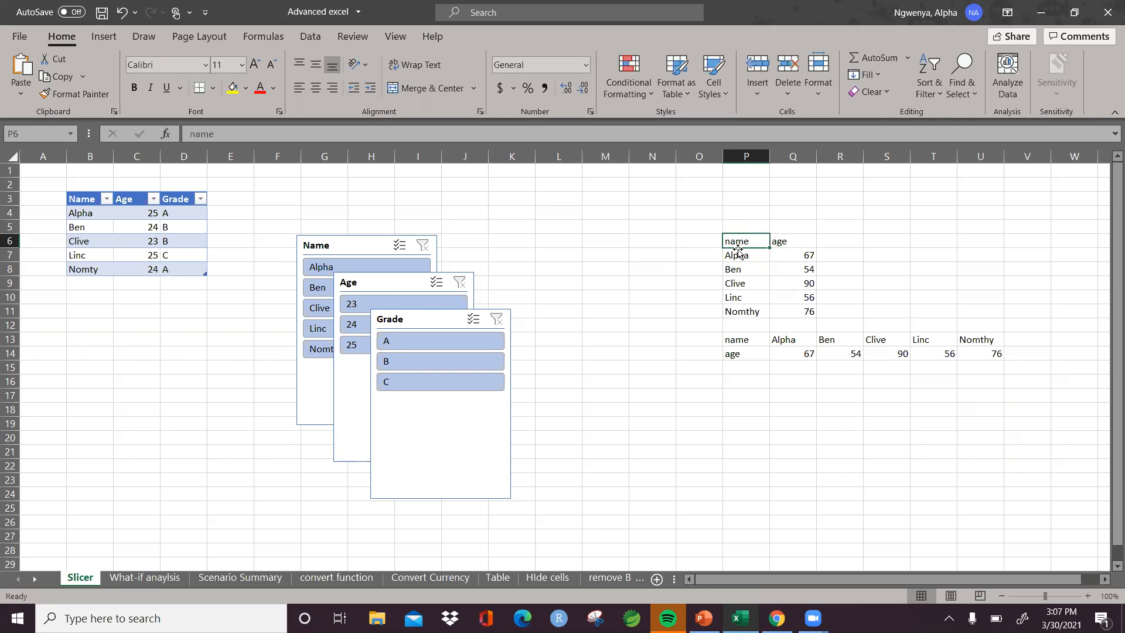
{"action": "key", "text": "shift+Right"}
{"action": "key", "text": "shift+Down"}
{"action": "key", "text": "shift+Down"}
{"action": "key", "text": "shift+Down"}
{"action": "key", "text": "shift+Down"}
{"action": "key", "text": "shift+Down"}
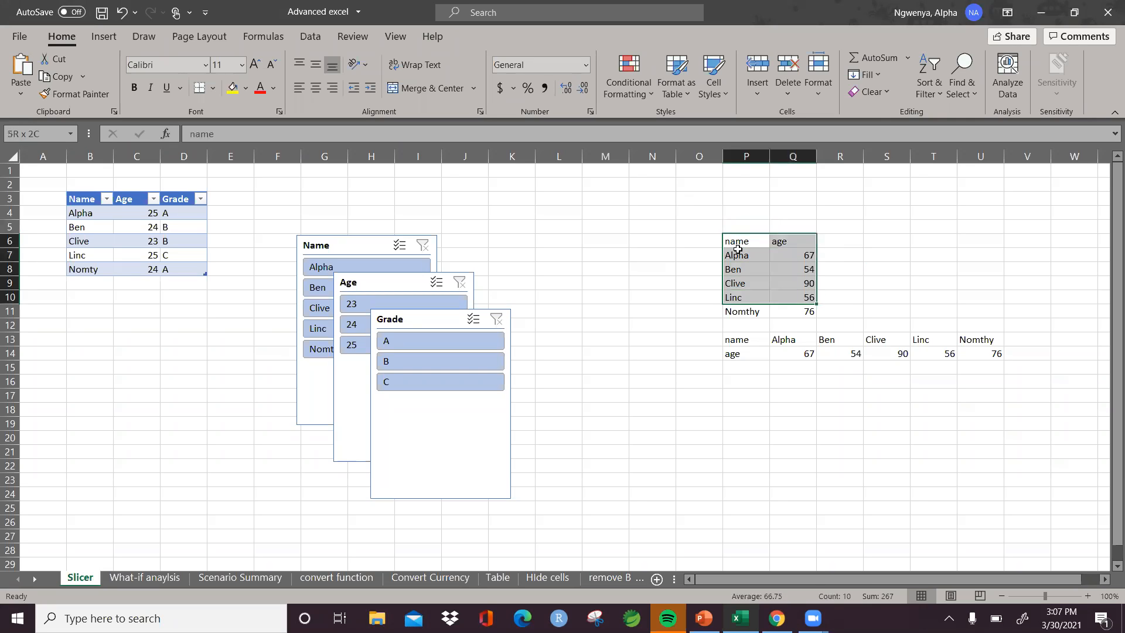
{"action": "key", "text": "Down"}
{"action": "key", "text": "Down"}
{"action": "key", "text": "Down"}
{"action": "key", "text": "Down"}
{"action": "key", "text": "Down"}
{"action": "key", "text": "Down"}
{"action": "key", "text": "Down"}
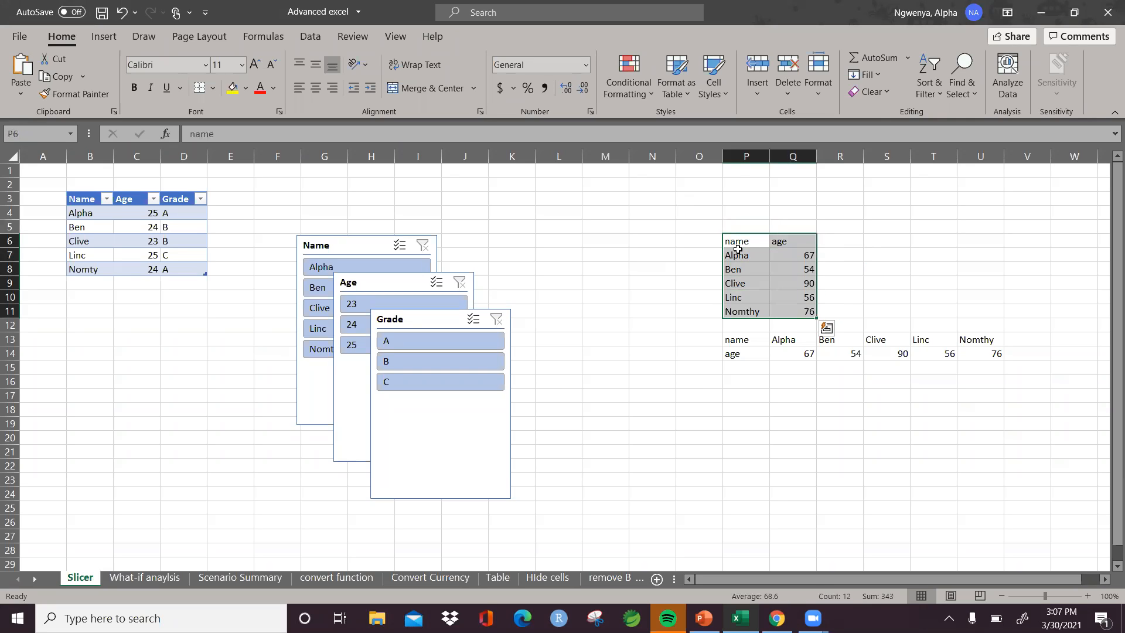
Examine the existing transposed table in P13:U14 and its array formula
{"action": "key", "text": "shift+Right"}
{"action": "key", "text": "shift+Right"}
{"action": "key", "text": "shift+Right"}
{"action": "key", "text": "shift+Right"}
{"action": "key", "text": "shift+Right"}
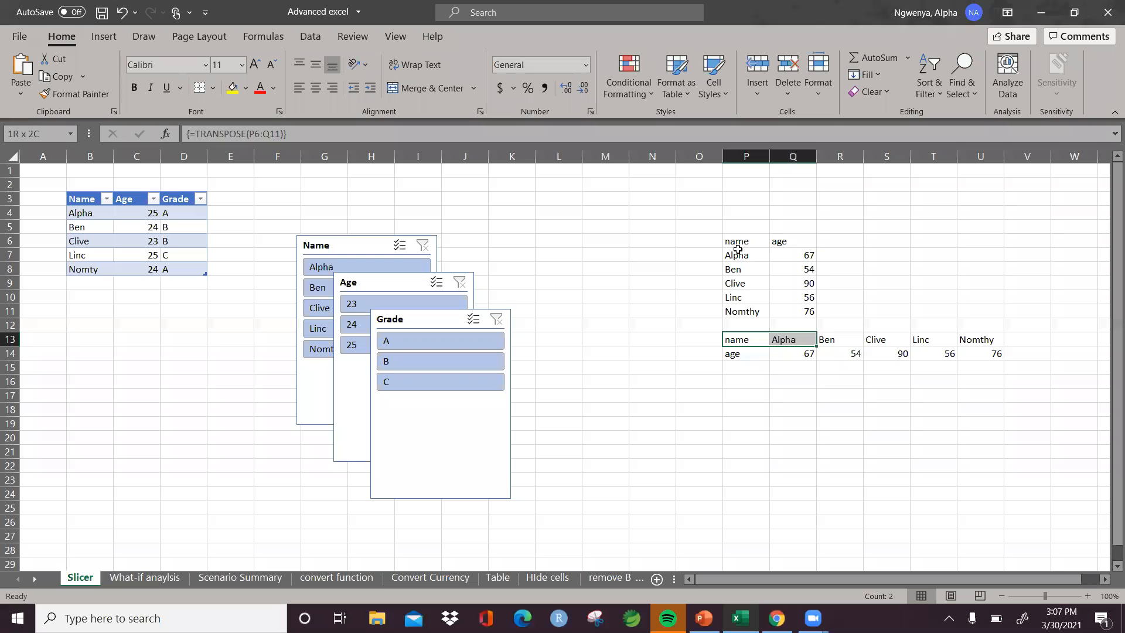
{"action": "key", "text": "shift+Down"}
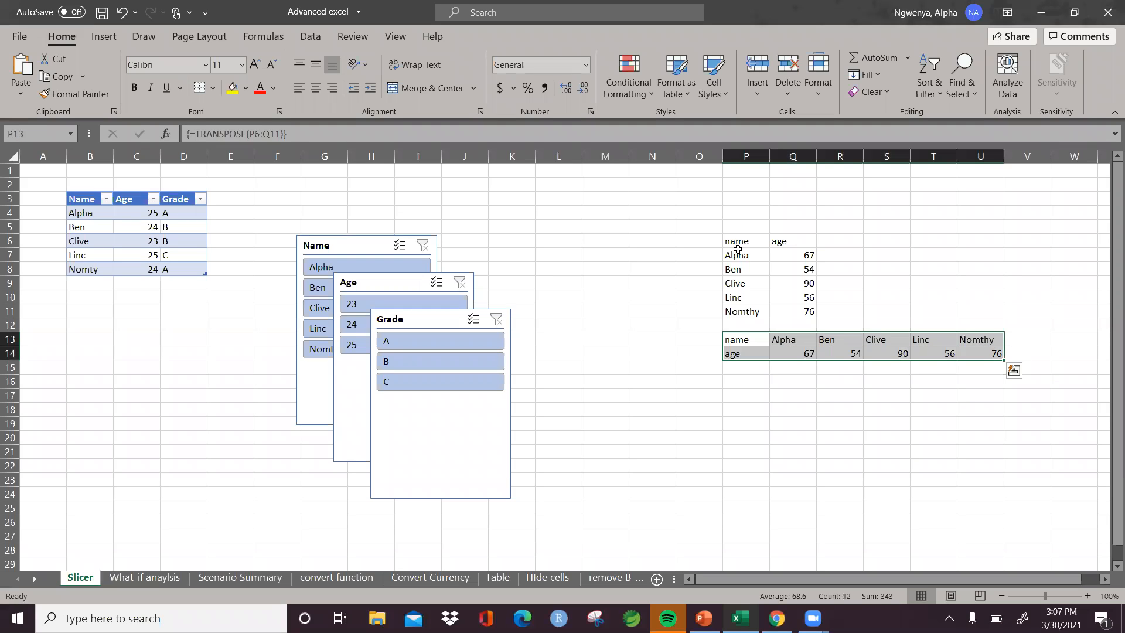
{"action": "key", "text": "Down"}
{"action": "key", "text": "Down"}
{"action": "key", "text": "Down"}
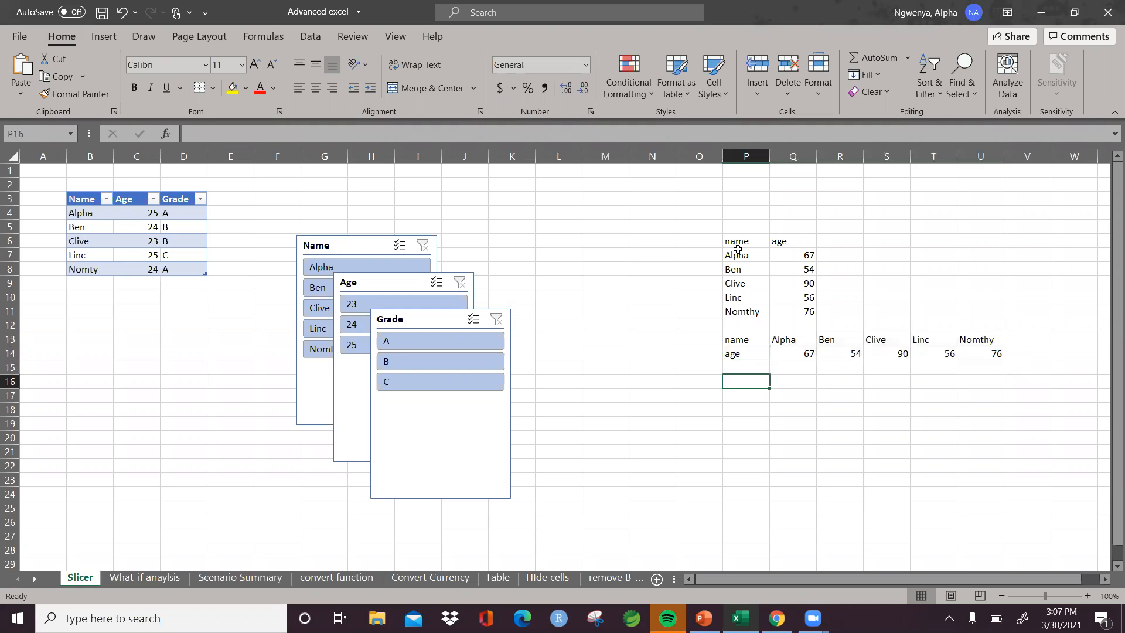
{"action": "key", "text": "Up"}
{"action": "key", "text": "Up"}
{"action": "key", "text": "Up"}
{"action": "key", "text": "Up"}
{"action": "key", "text": "Up"}
{"action": "key", "text": "Up"}
{"action": "key", "text": "Up"}
{"action": "key", "text": "Up"}
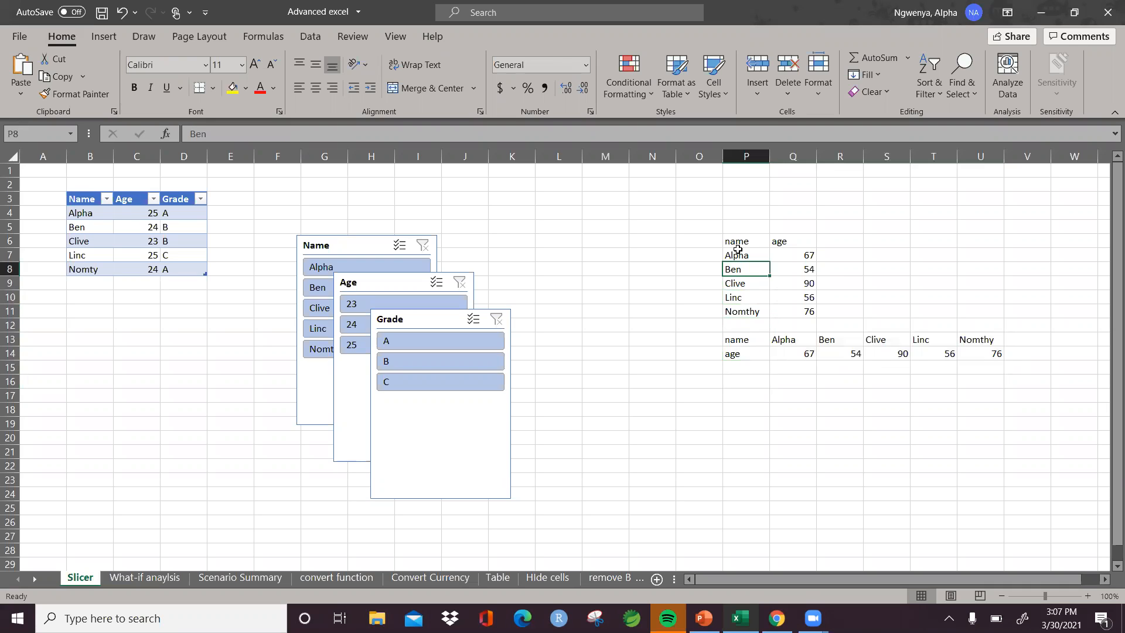
{"action": "left_click", "coordinate": [739, 243]}
{"action": "left_click_drag", "start_coordinate": [739, 242], "coordinate": [792, 312]}
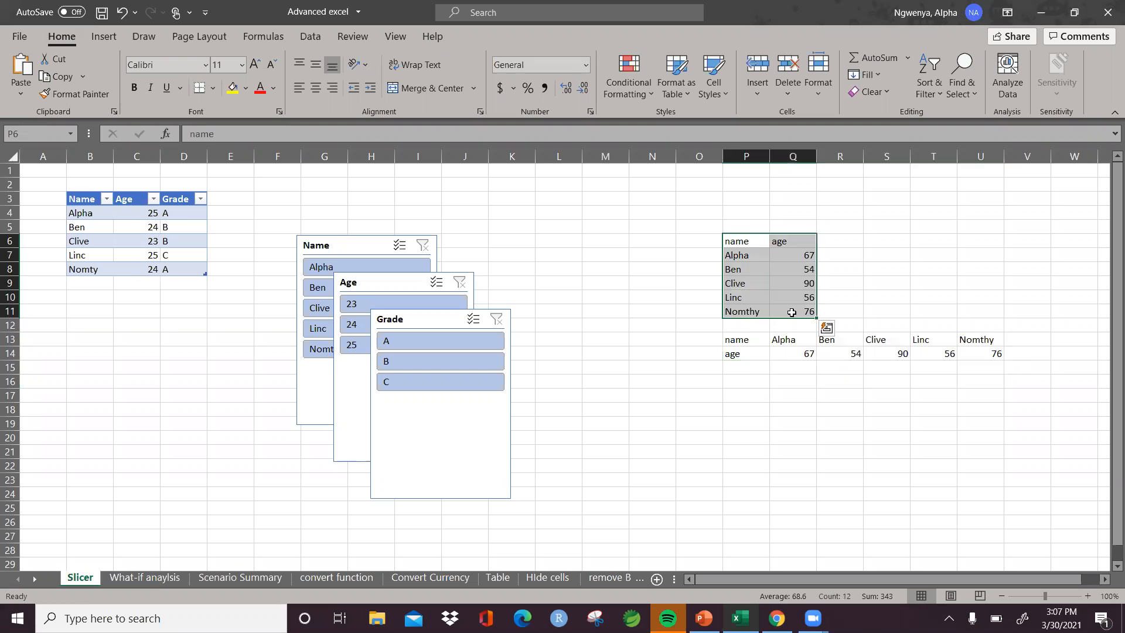
{"action": "key", "text": "ctrl+c"}
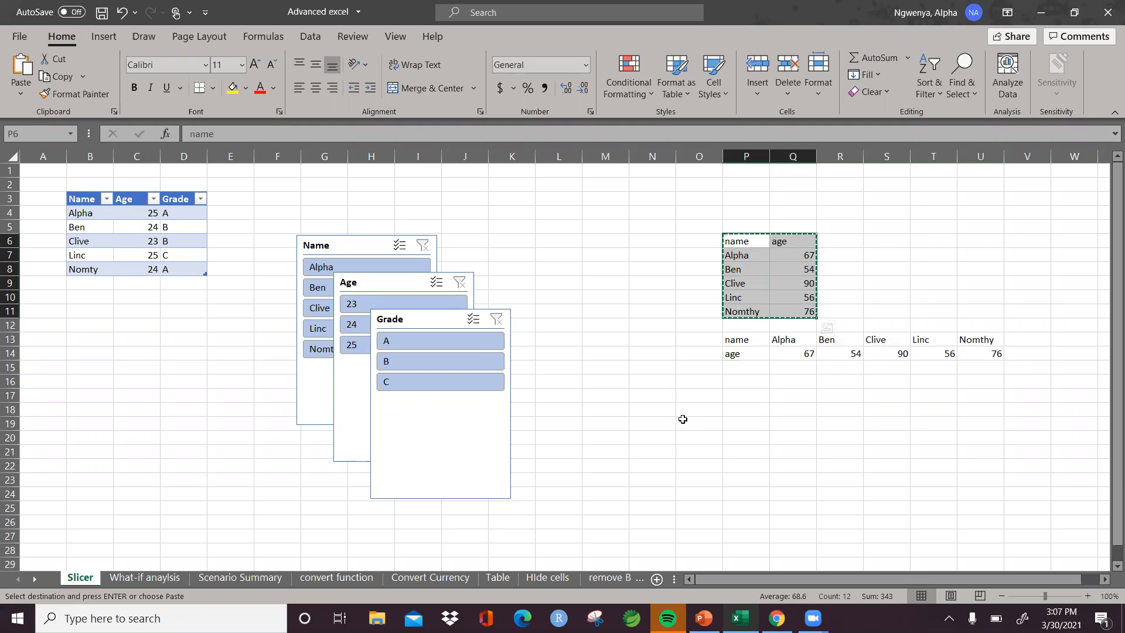
{"action": "left_click", "coordinate": [684, 421]}
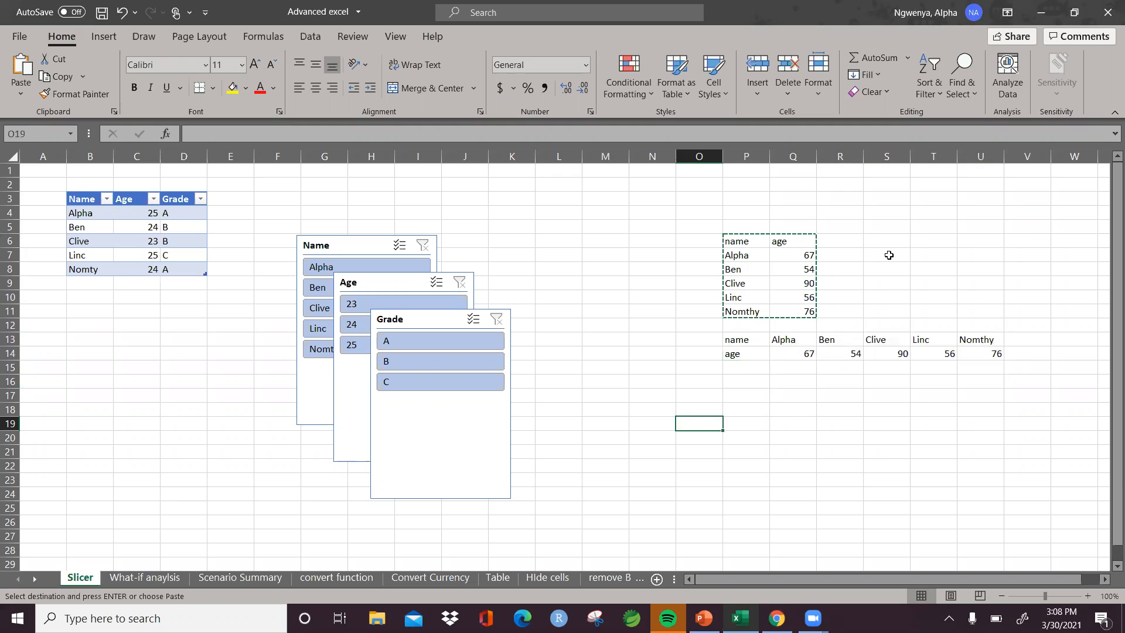
{"action": "left_click", "coordinate": [835, 251]}
{"action": "key", "text": "Escape"}
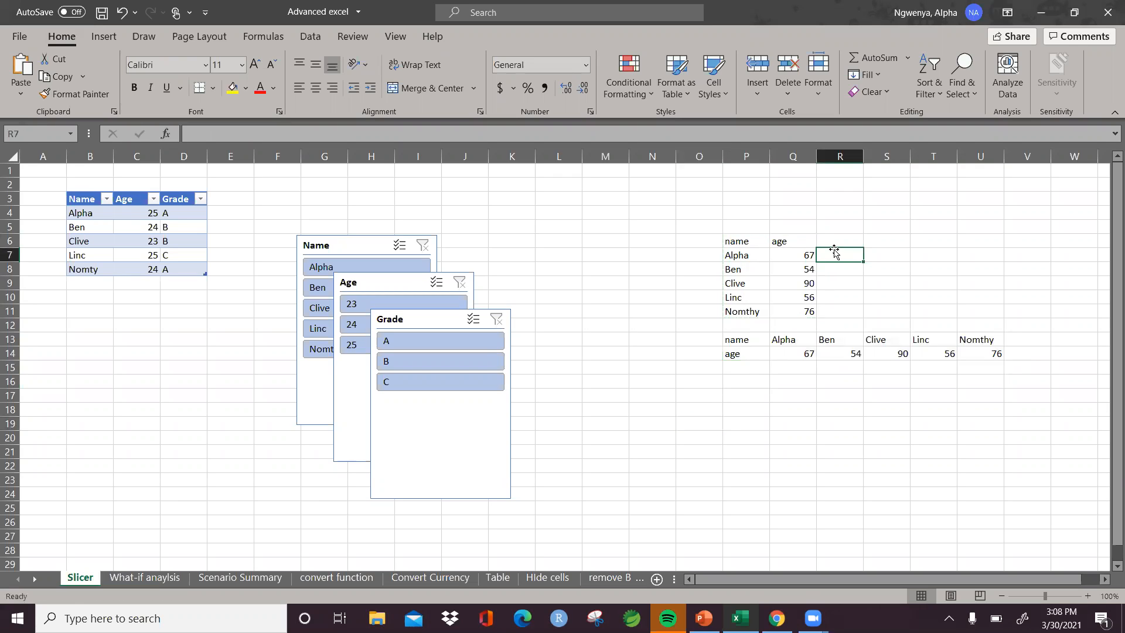
Check how many rows and columns the source table in P6:Q11 spans
{"action": "left_click", "coordinate": [733, 246]}
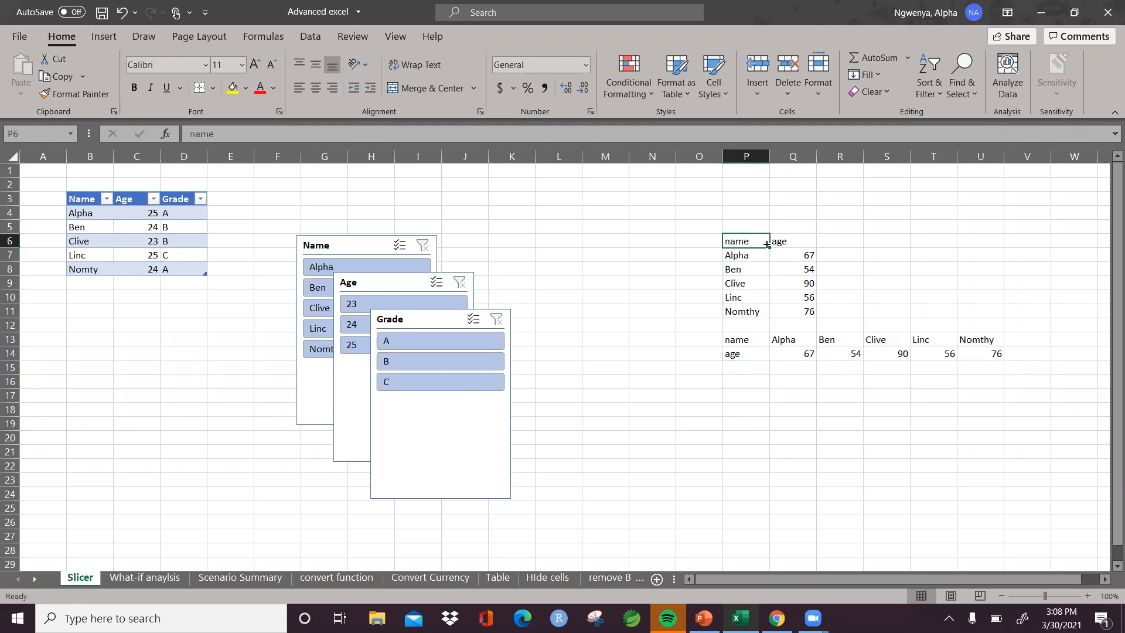
{"action": "left_click_drag", "start_coordinate": [767, 245], "coordinate": [792, 242]}
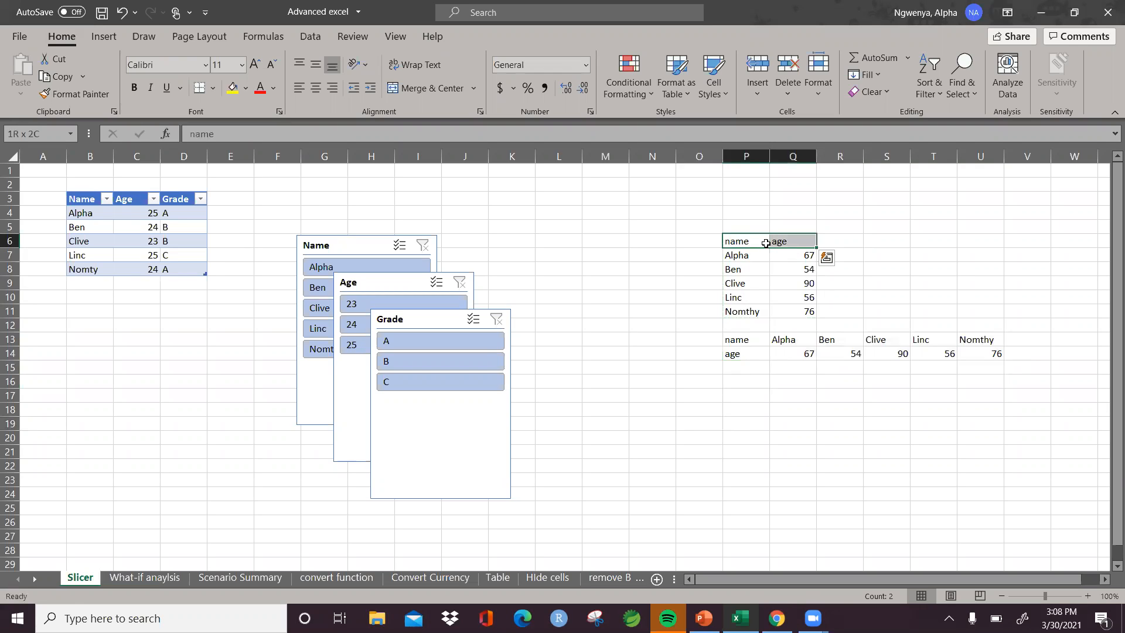
{"action": "key", "text": "shift+Down"}
{"action": "key", "text": "shift+Down"}
{"action": "key", "text": "shift+Down"}
{"action": "key", "text": "shift+Down"}
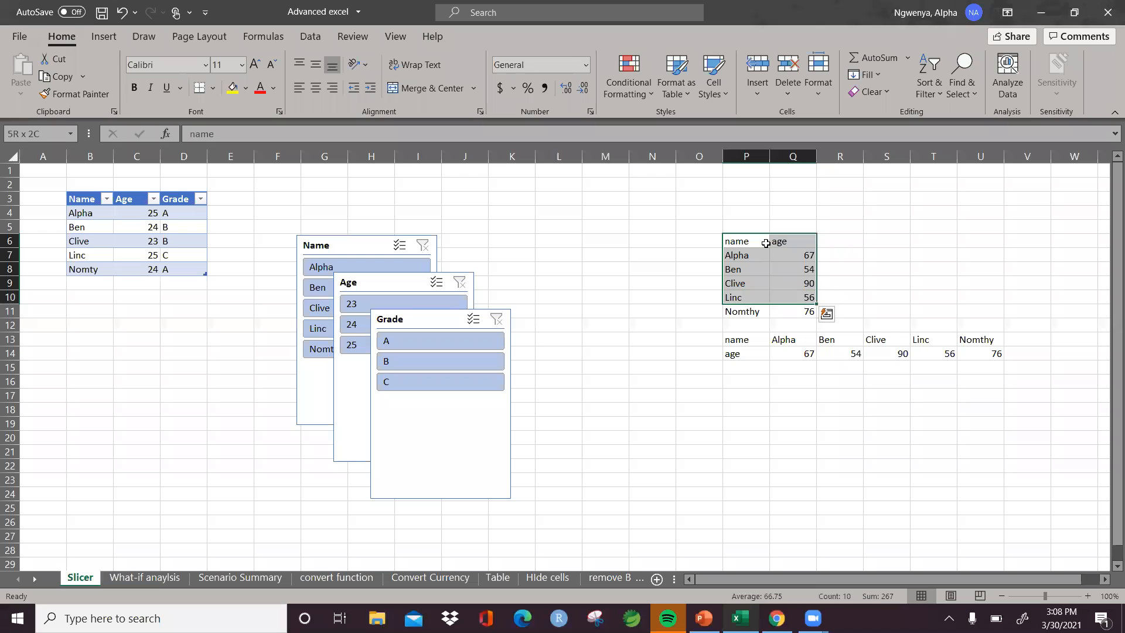
{"action": "key", "text": "shift+Down"}
Fill the blank range P17:U18 with the array formula =TRANSPOSE(P6:Q11)
{"action": "left_click", "coordinate": [732, 406]}
{"action": "left_click", "coordinate": [732, 392]}
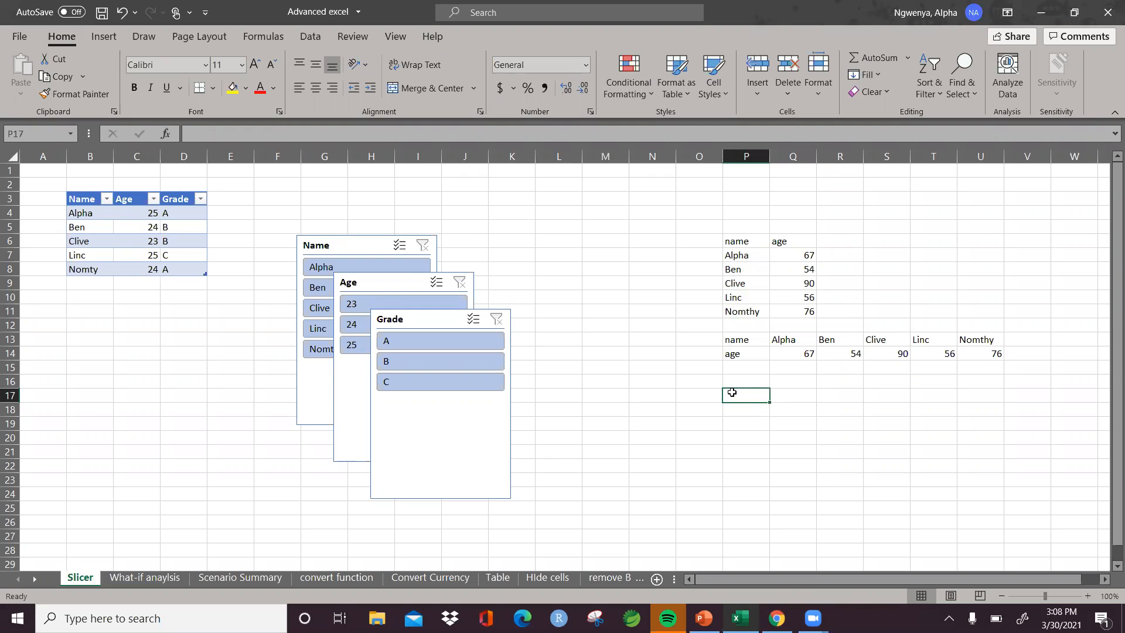
{"action": "left_click_drag", "start_coordinate": [730, 394], "coordinate": [1000, 414]}
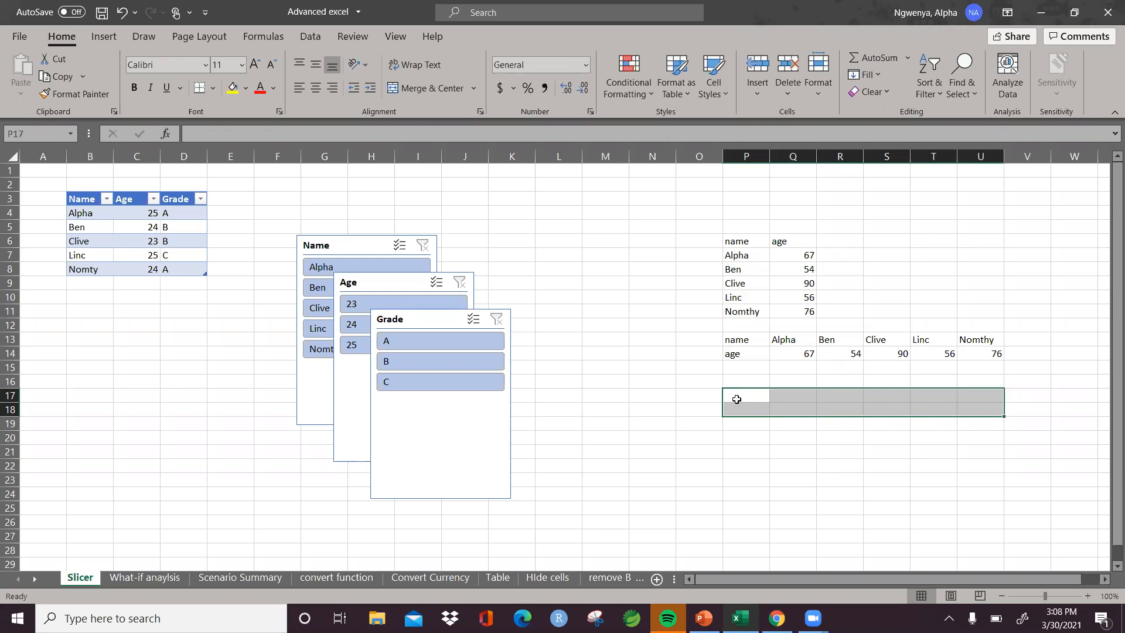
{"action": "type", "text": "="}
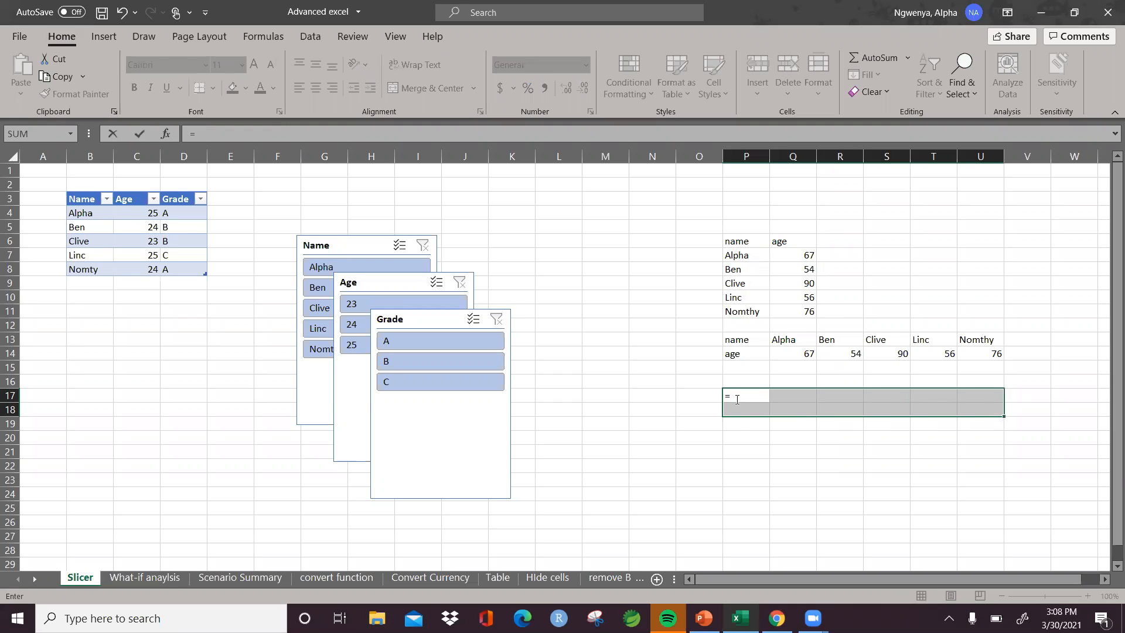
{"action": "type", "text": "tra"}
{"action": "key", "text": "Tab"}
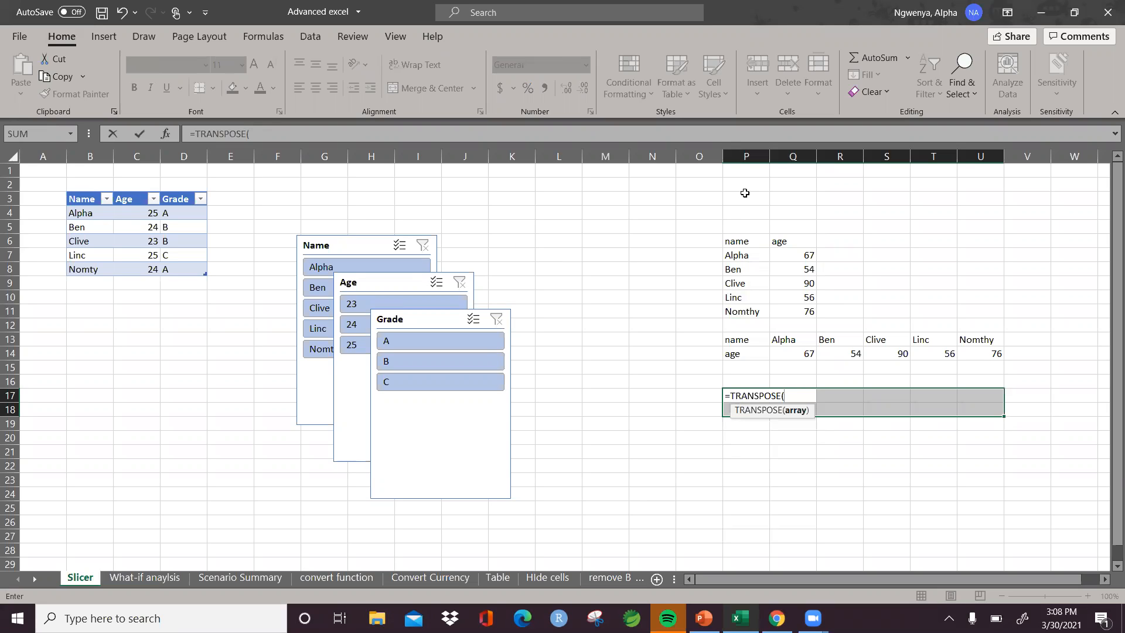
{"action": "left_click", "coordinate": [733, 245]}
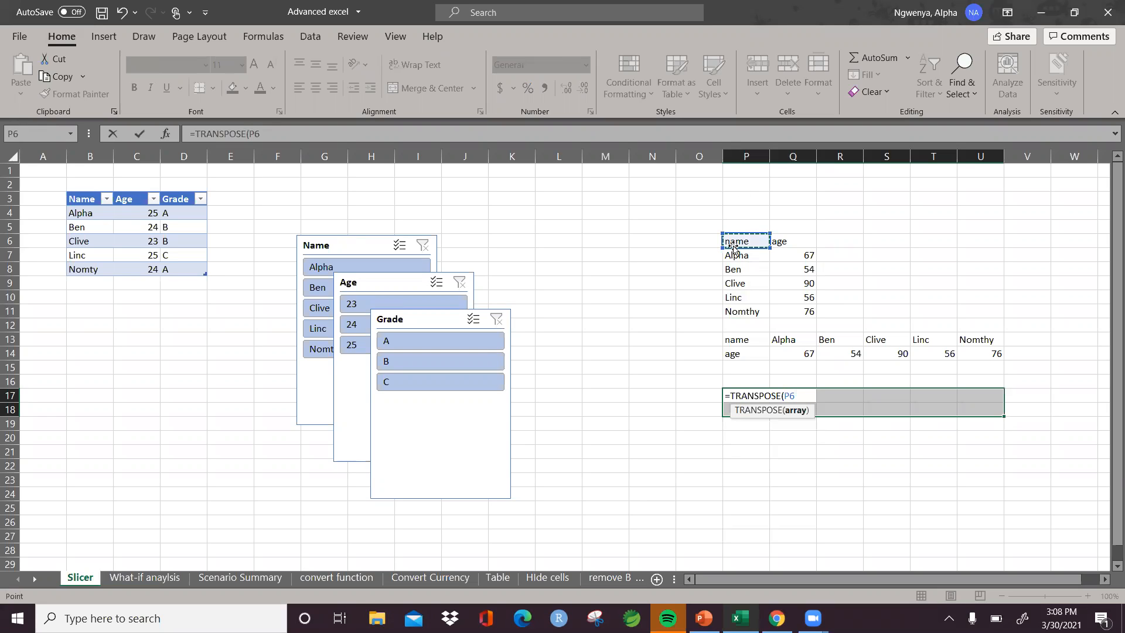
{"action": "left_click_drag", "start_coordinate": [733, 245], "coordinate": [811, 312]}
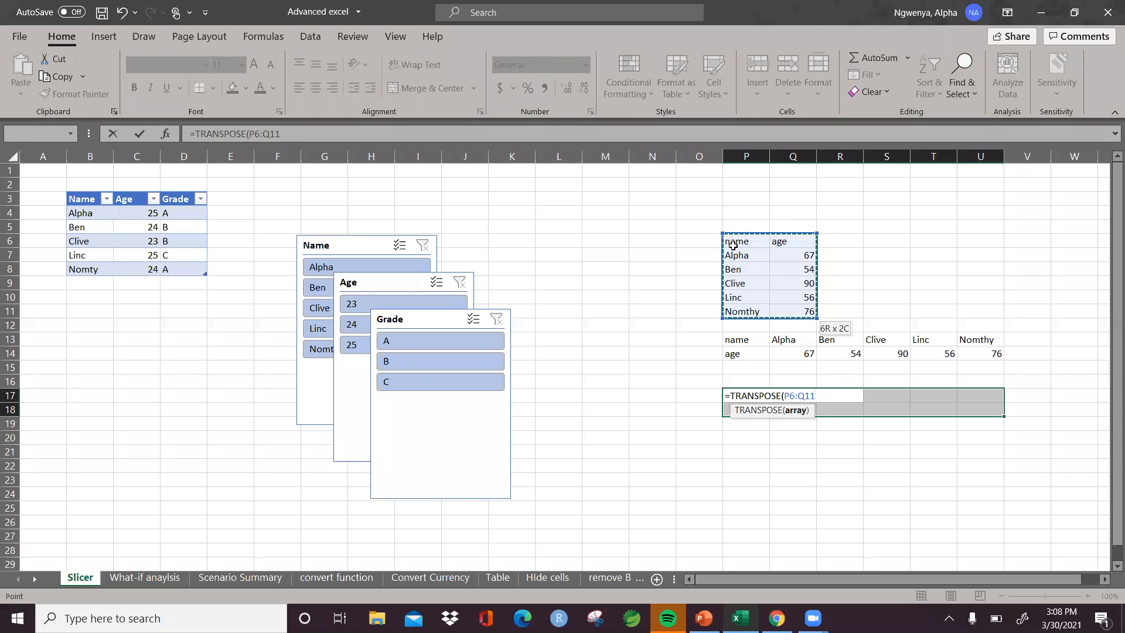
{"action": "type", "text": ")"}
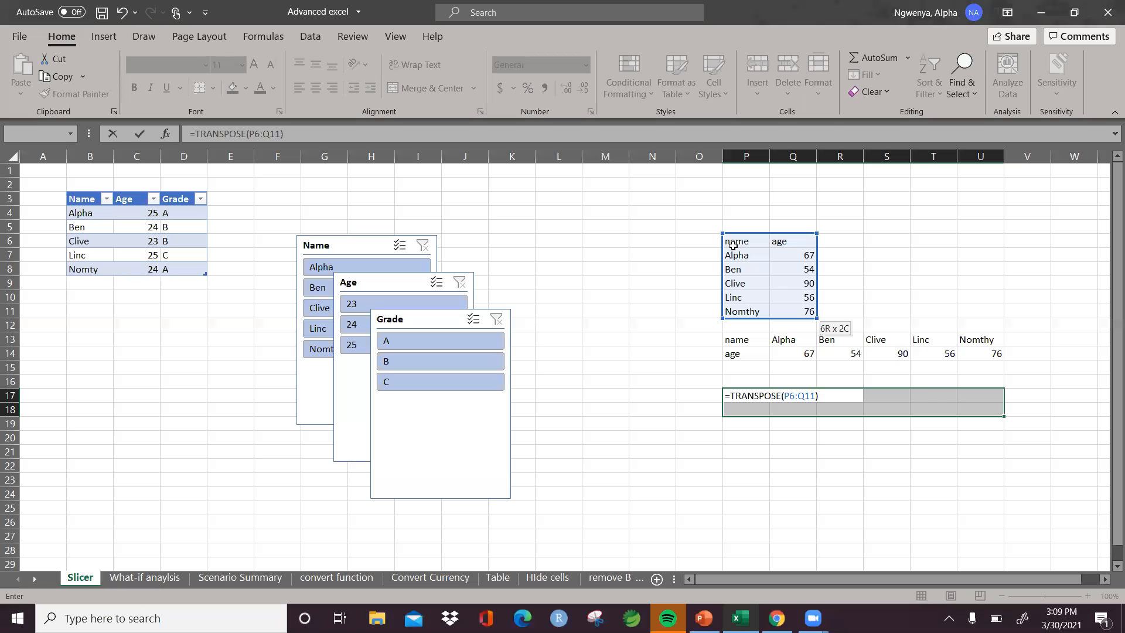
{"action": "key", "text": "ctrl+shift+Return"}
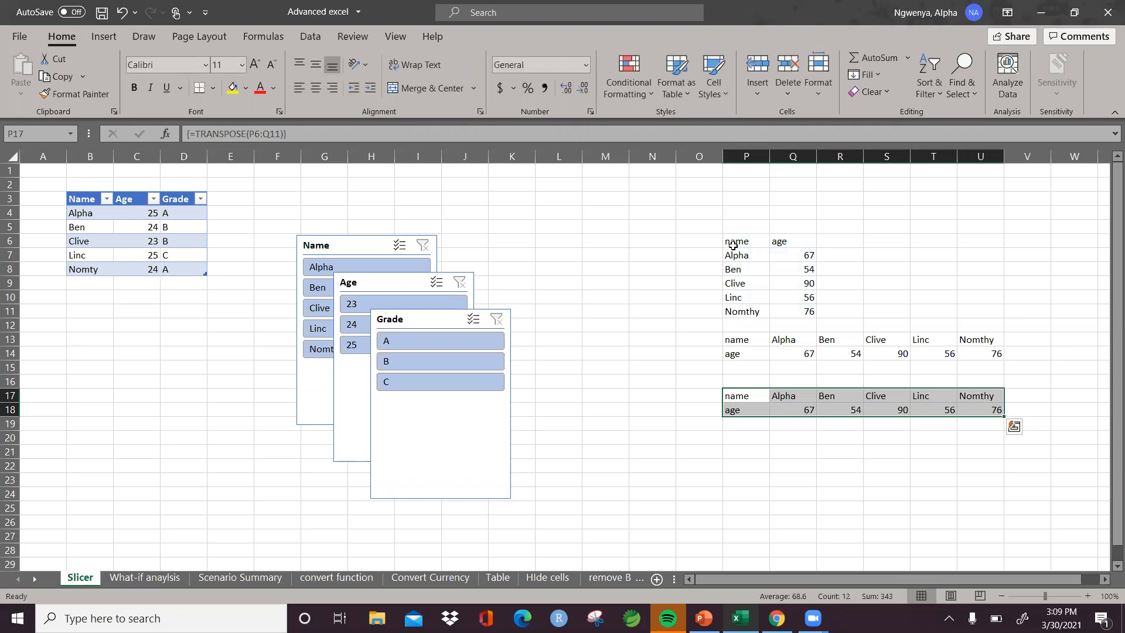
Set the first age in the source table, cell Q7, to 100 and inspect its transposed counterpart in Q18
{"action": "key", "text": "Right"}
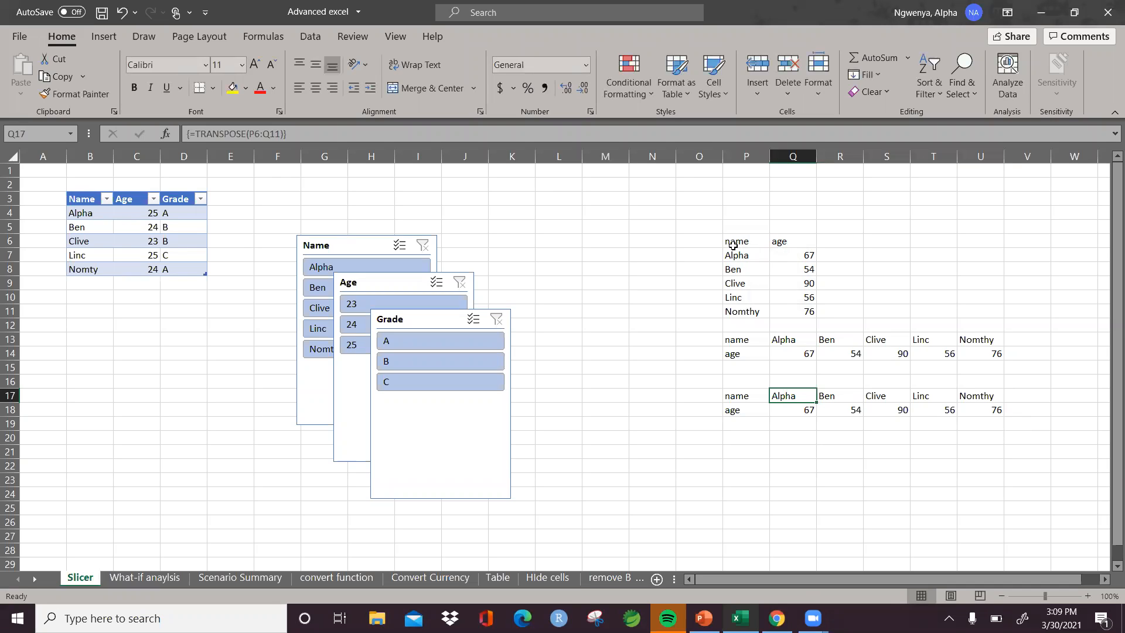
{"action": "left_click", "coordinate": [810, 257]}
{"action": "type", "text": "100"}
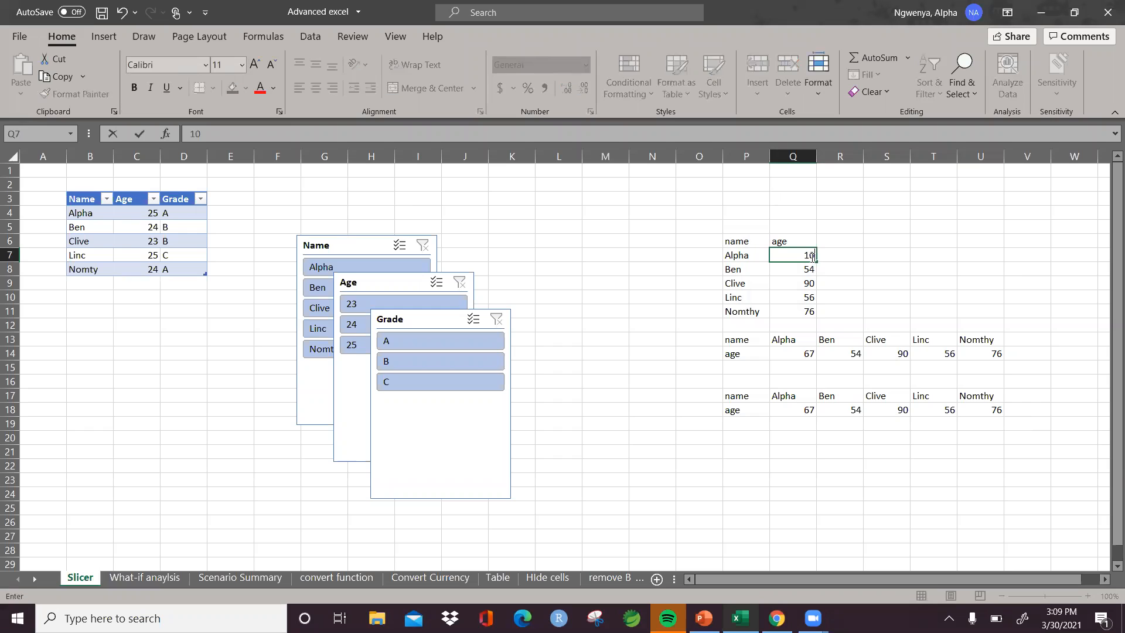
{"action": "key", "text": "Return"}
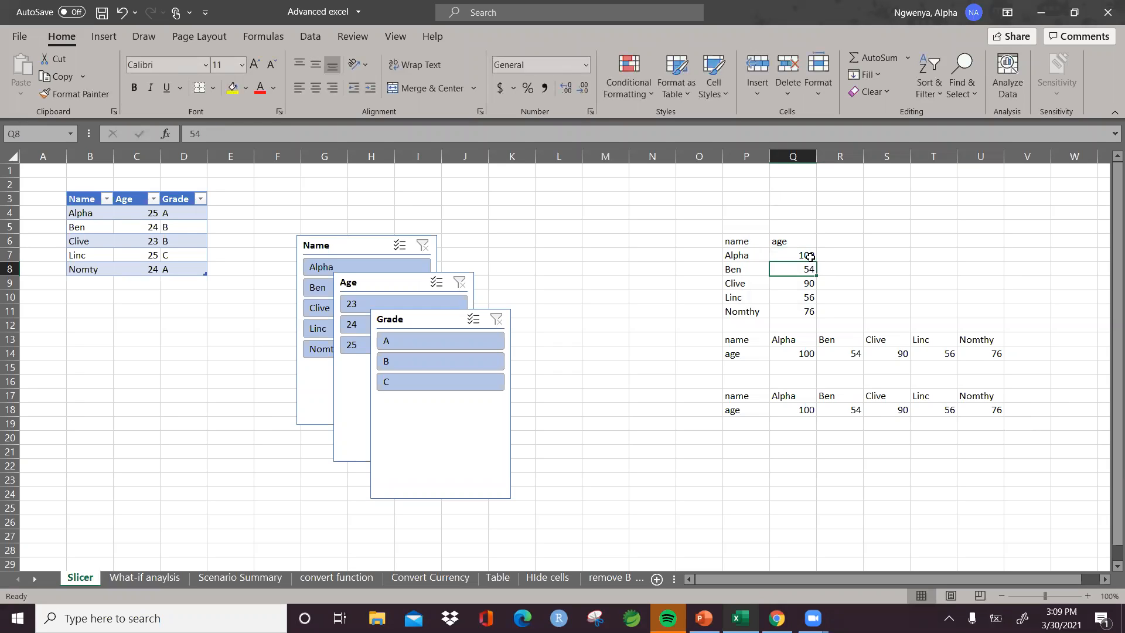
{"action": "left_click", "coordinate": [801, 408]}
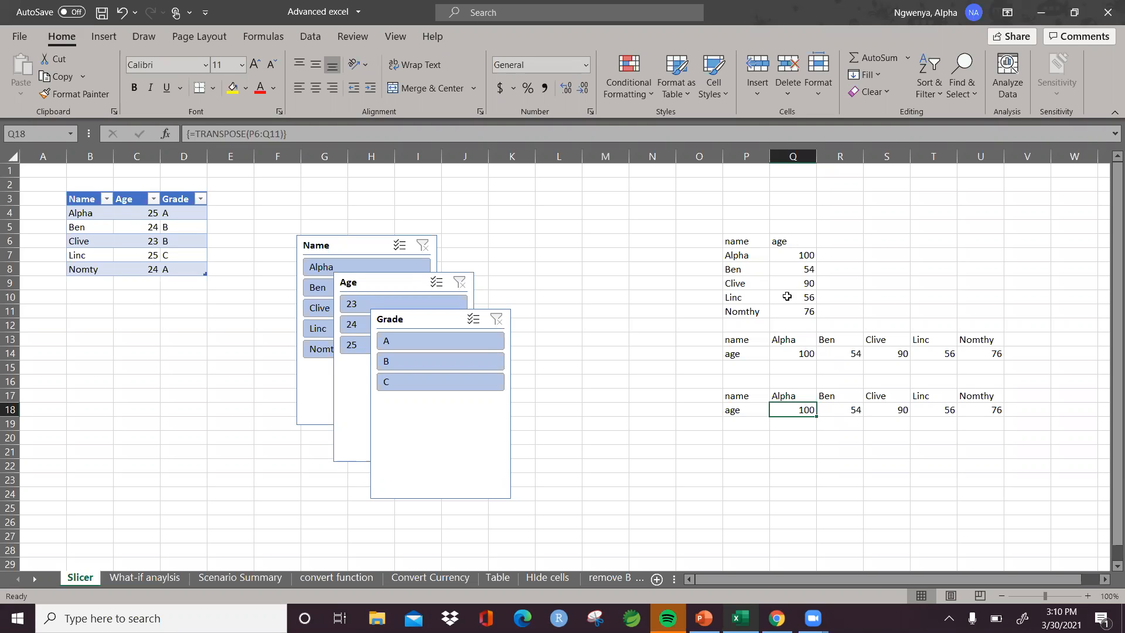
Recheck the row and column extent of the source table P6:Q11 after the age edit
{"action": "left_click", "coordinate": [734, 243]}
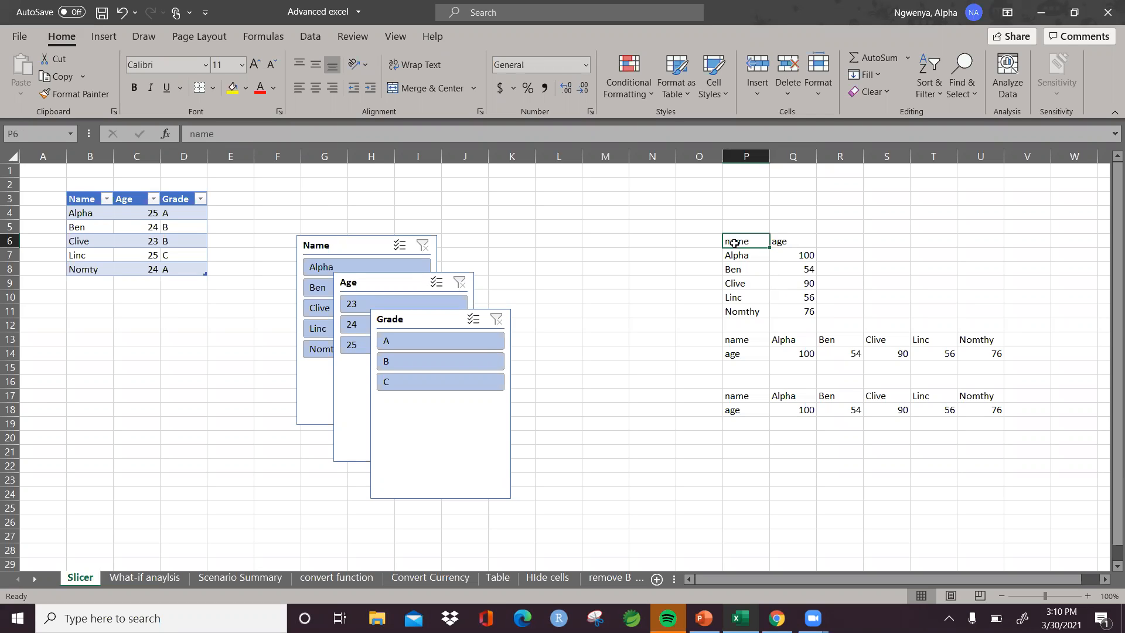
{"action": "key", "text": "shift+Right"}
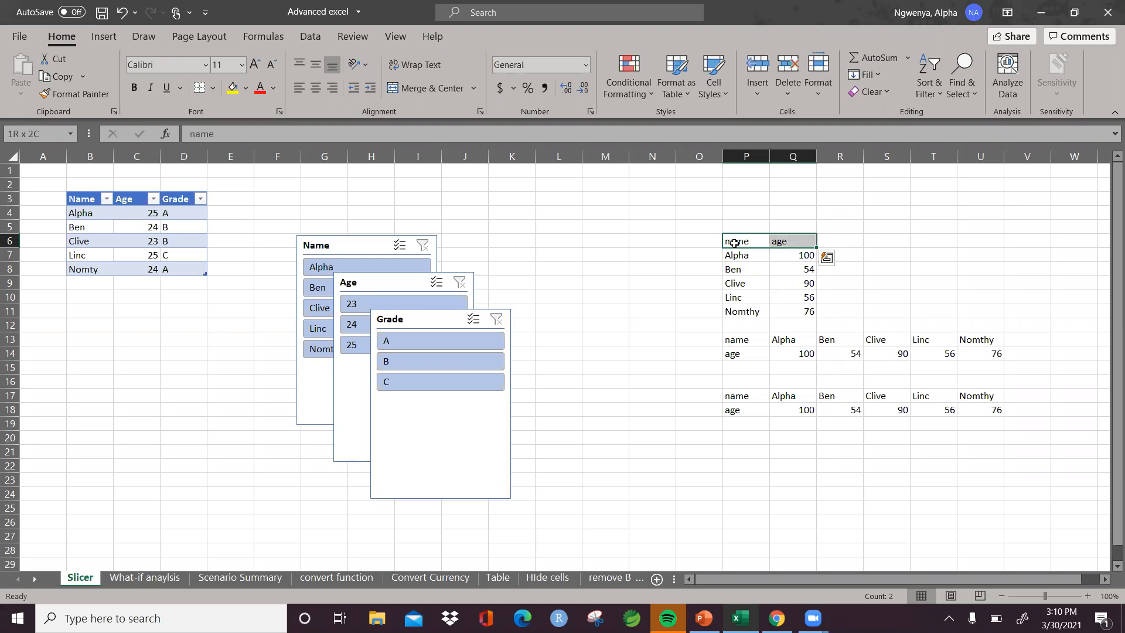
{"action": "key", "text": "shift+Down"}
{"action": "key", "text": "shift+Down"}
{"action": "key", "text": "shift+Down"}
{"action": "key", "text": "shift+Down"}
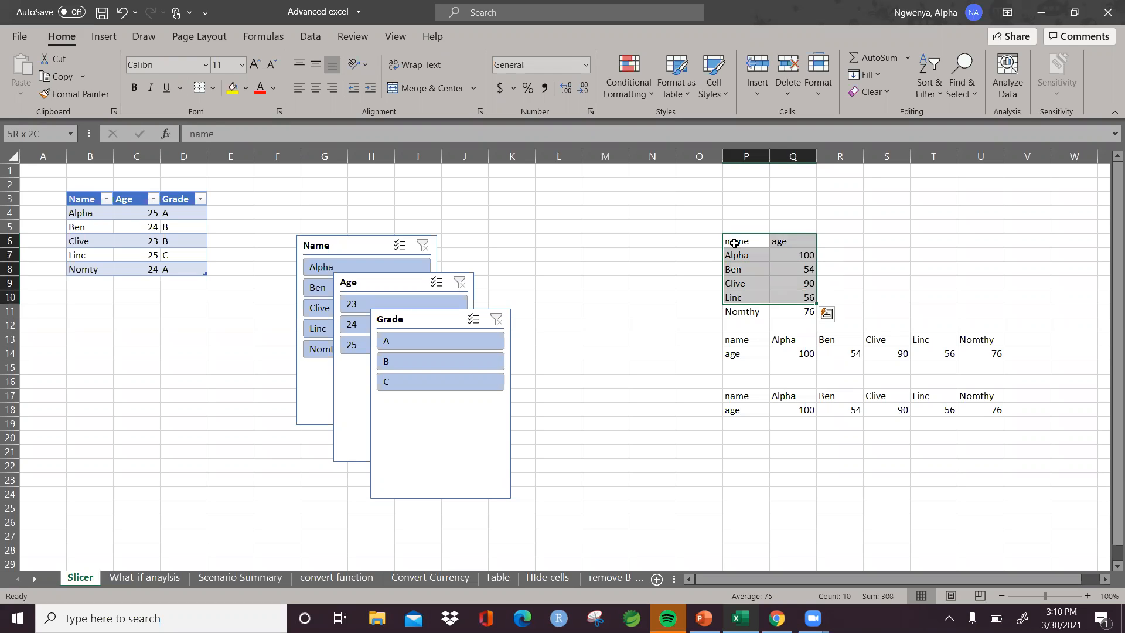
{"action": "key", "text": "shift+Down"}
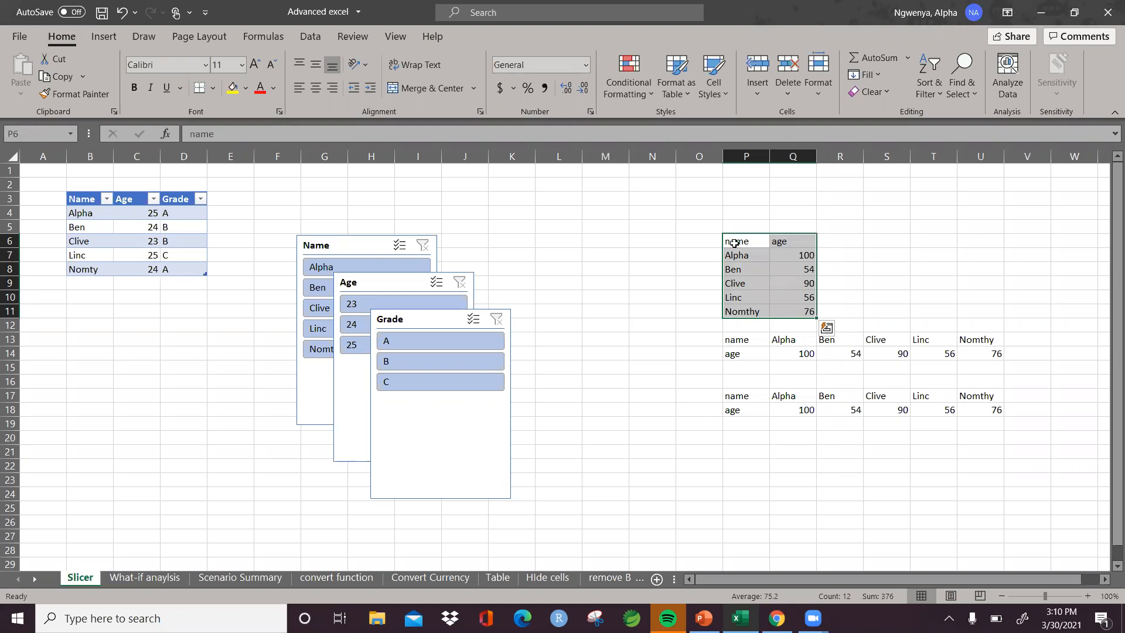
{"action": "left_click", "coordinate": [746, 469]}
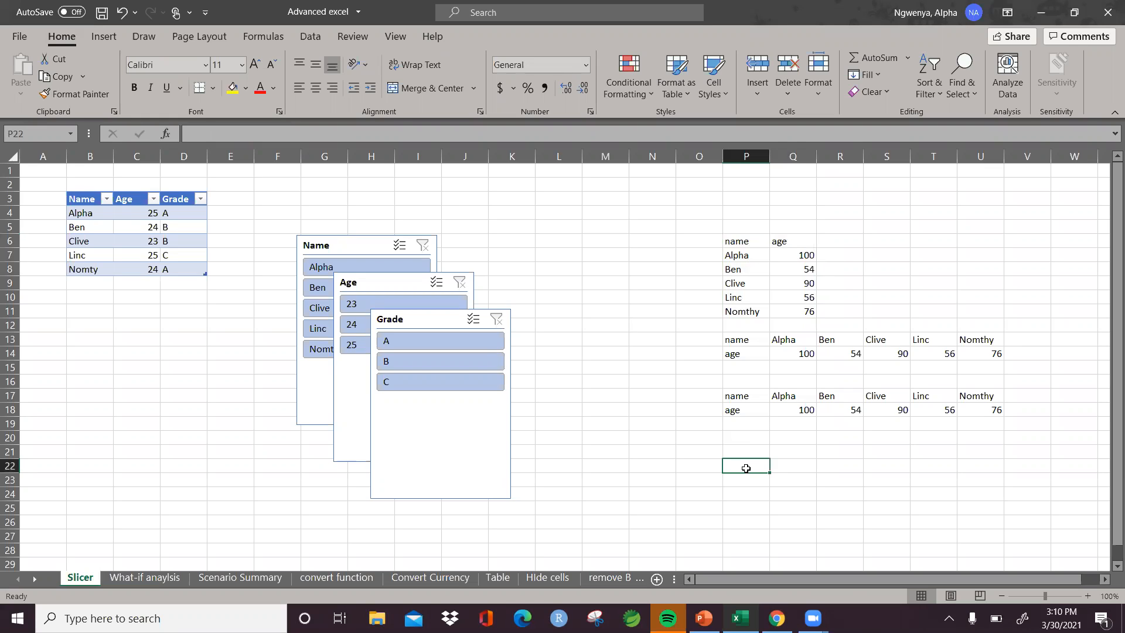
{"action": "key", "text": "shift+Down"}
{"action": "key", "text": "shift+Right"}
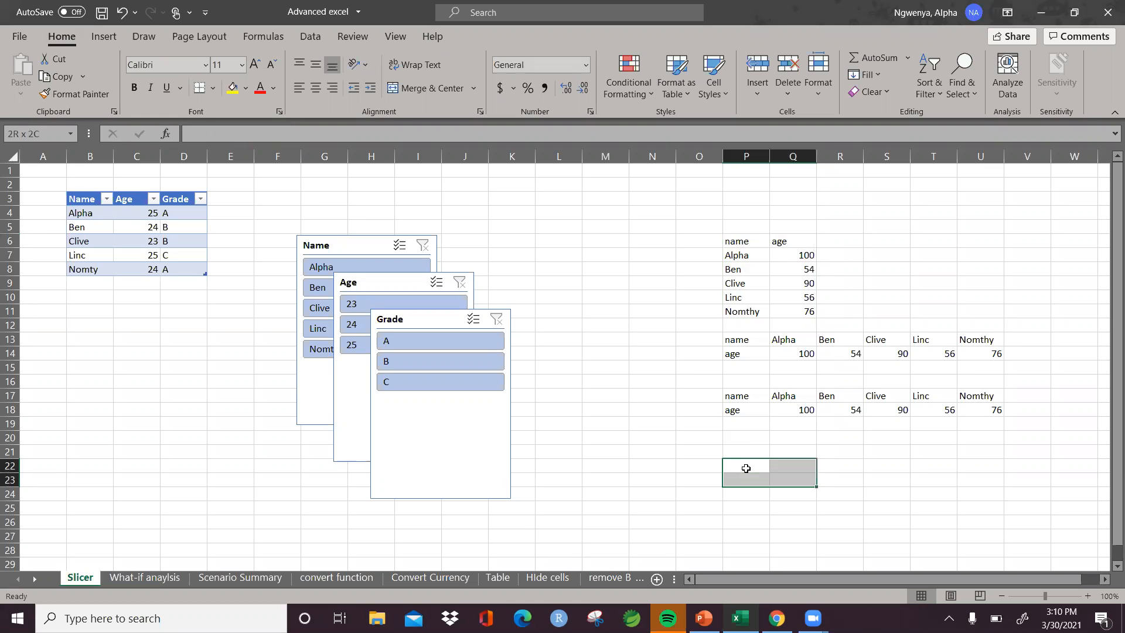
{"action": "left_click_drag", "start_coordinate": [747, 240], "coordinate": [793, 317]}
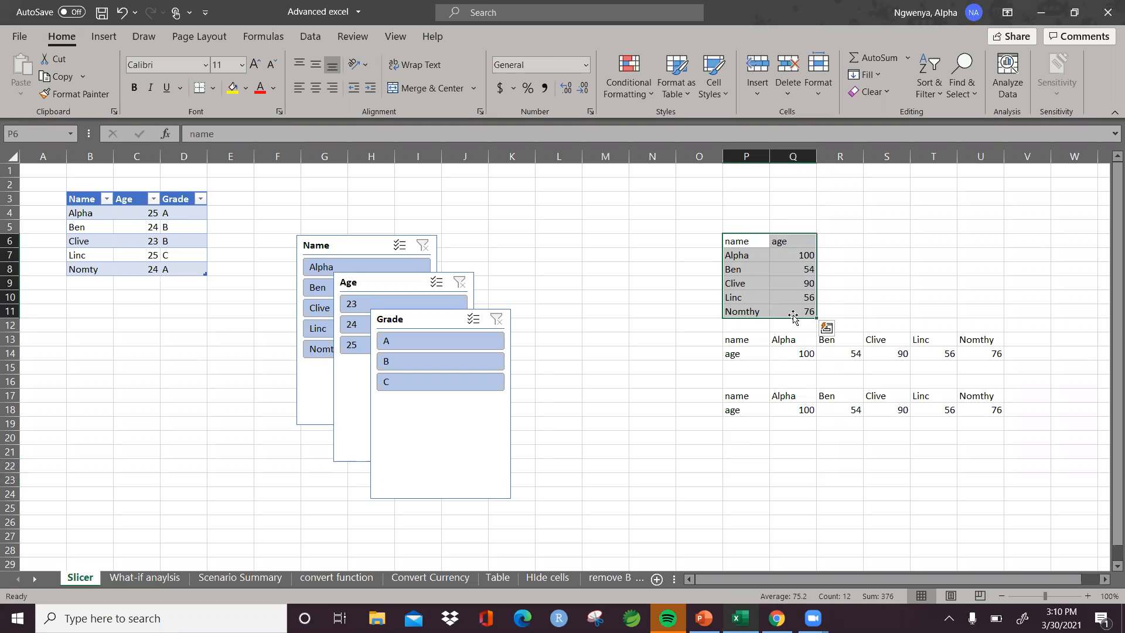
Fill the blank range P22:U23 with the array formula =TRANSPOSE(P6:Q11)
{"action": "left_click", "coordinate": [737, 463]}
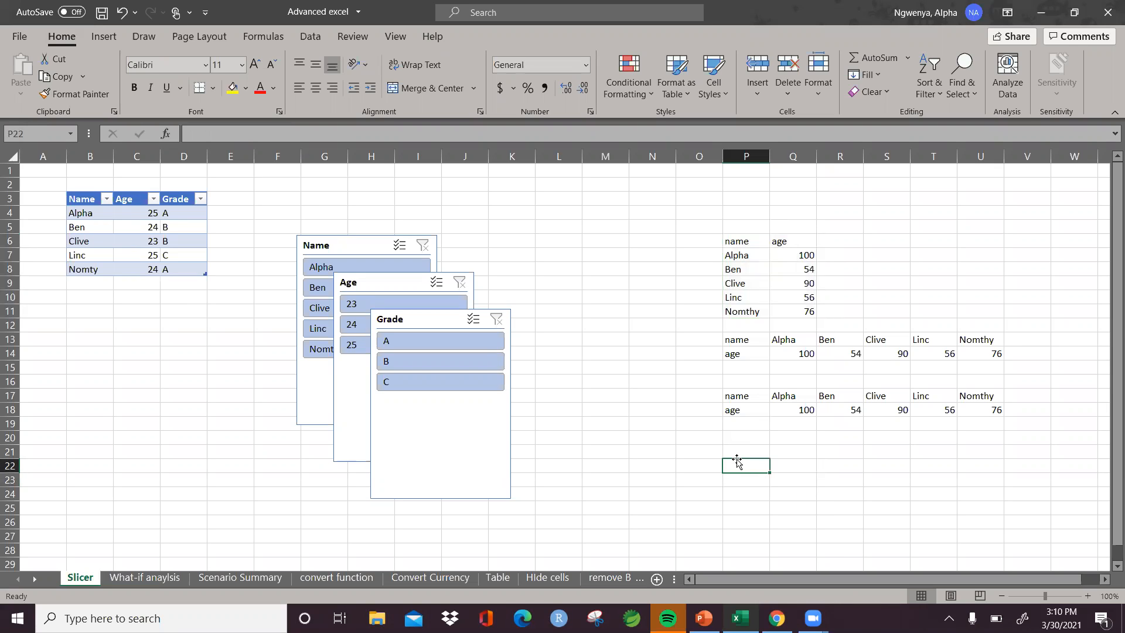
{"action": "left_click_drag", "start_coordinate": [737, 463], "coordinate": [737, 463]}
{"action": "key", "text": "shift+Right"}
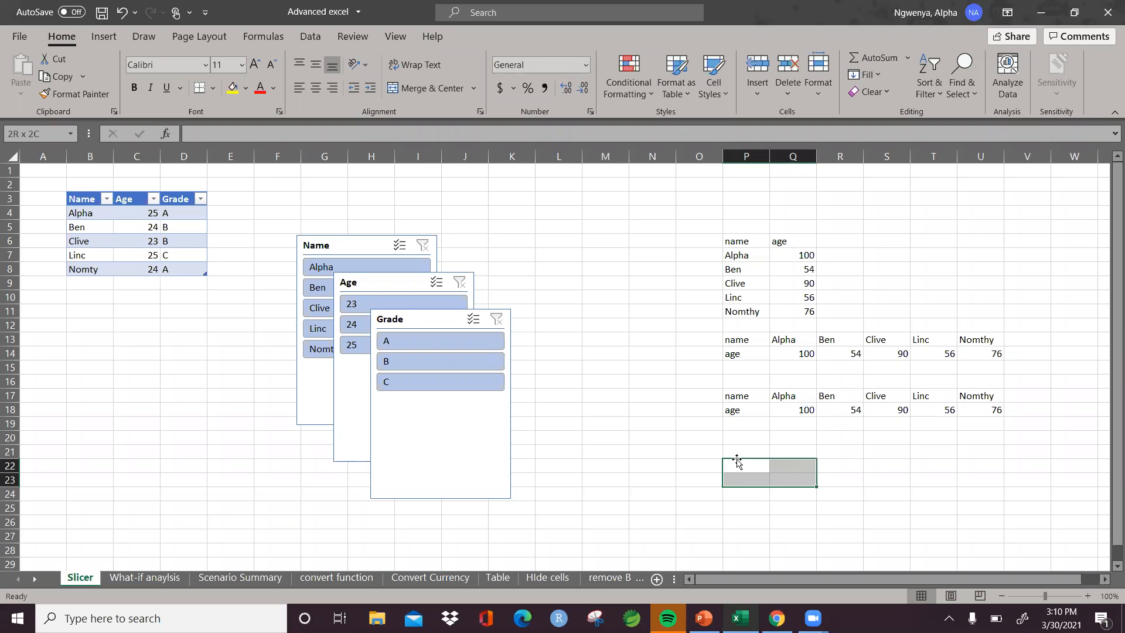
{"action": "key", "text": "shift+Right"}
{"action": "key", "text": "shift+Right"}
{"action": "key", "text": "shift+Right"}
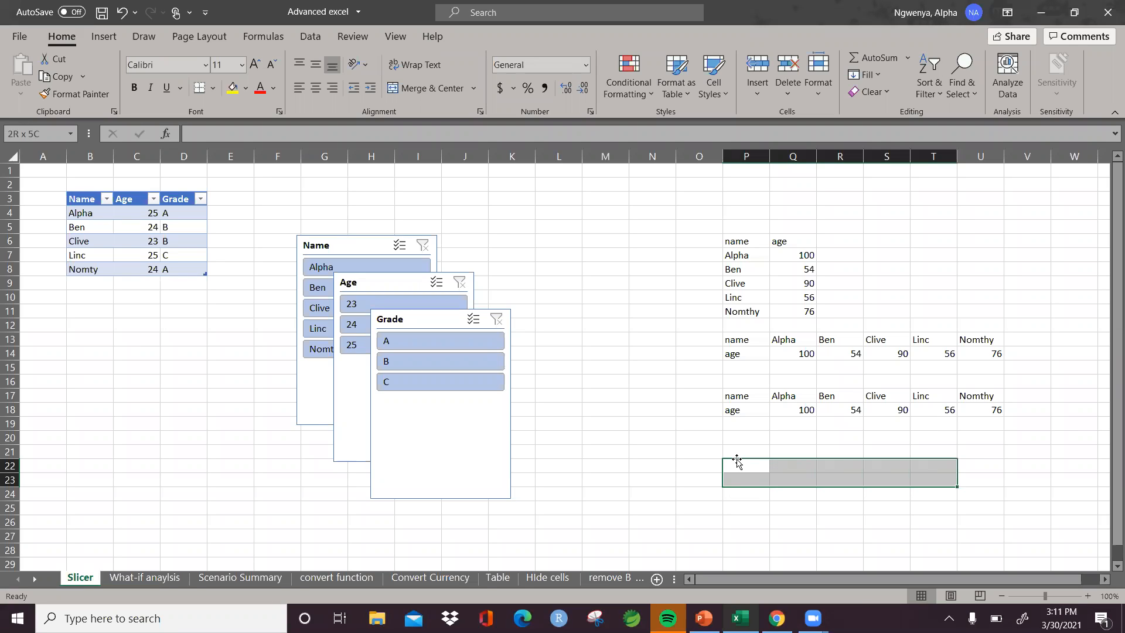
{"action": "key", "text": "shift+Right"}
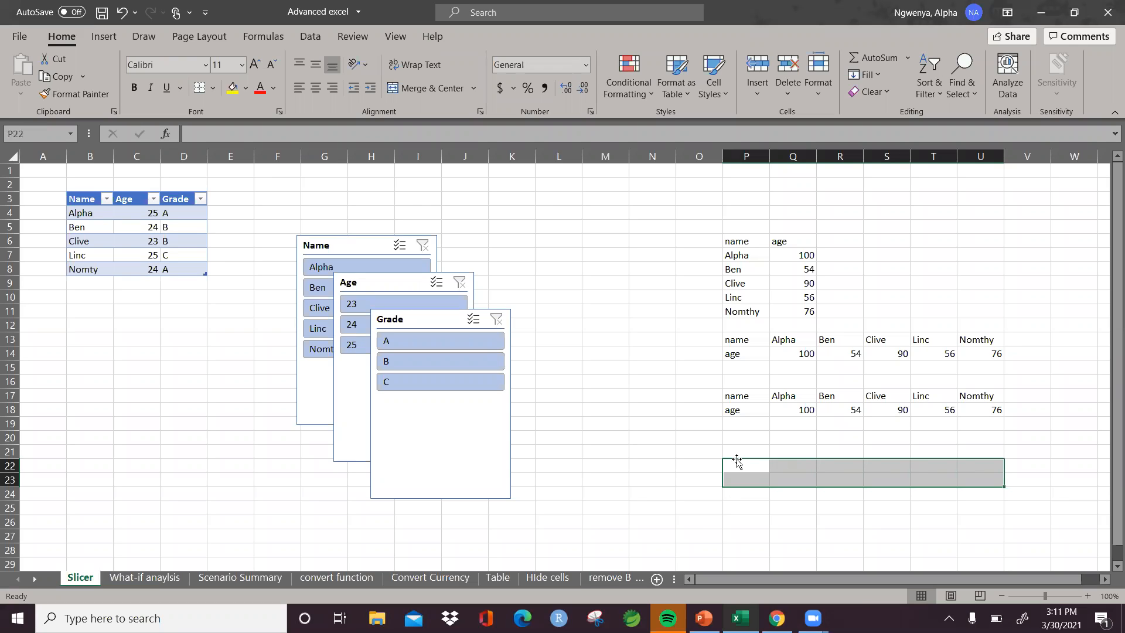
{"action": "type", "text": "="}
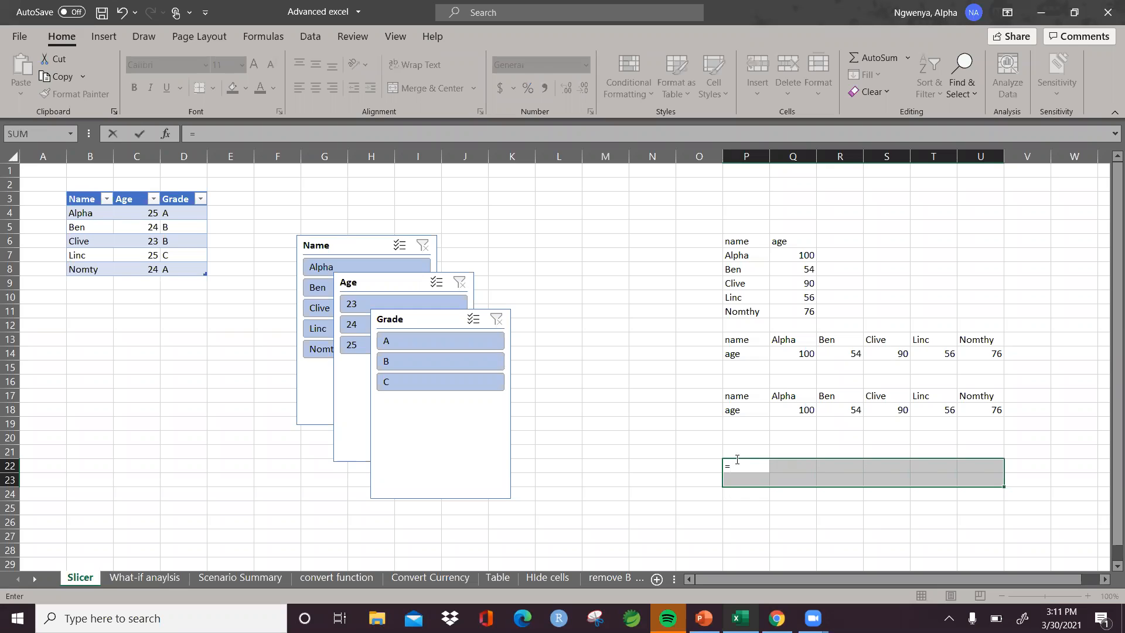
{"action": "type", "text": "tra"}
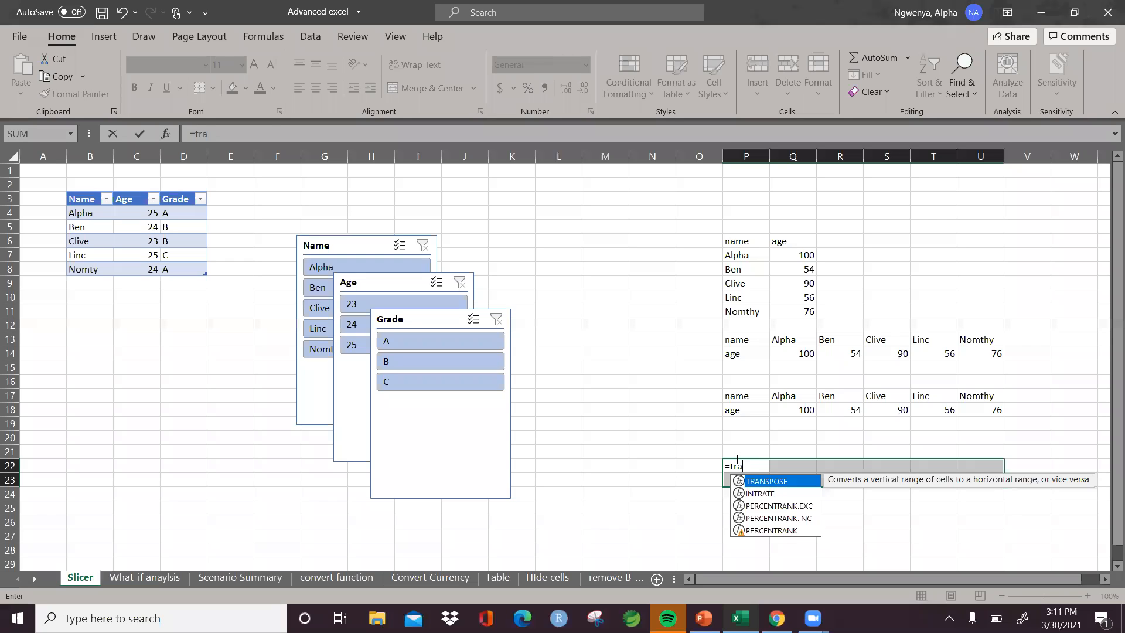
{"action": "key", "text": "Tab"}
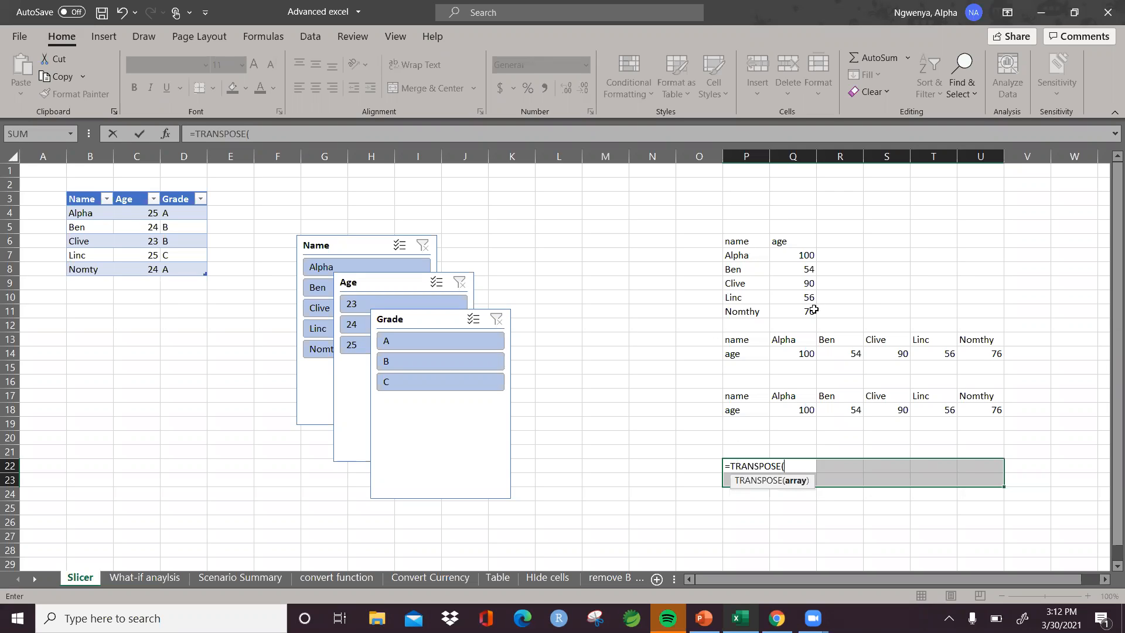
{"action": "left_click", "coordinate": [733, 246]}
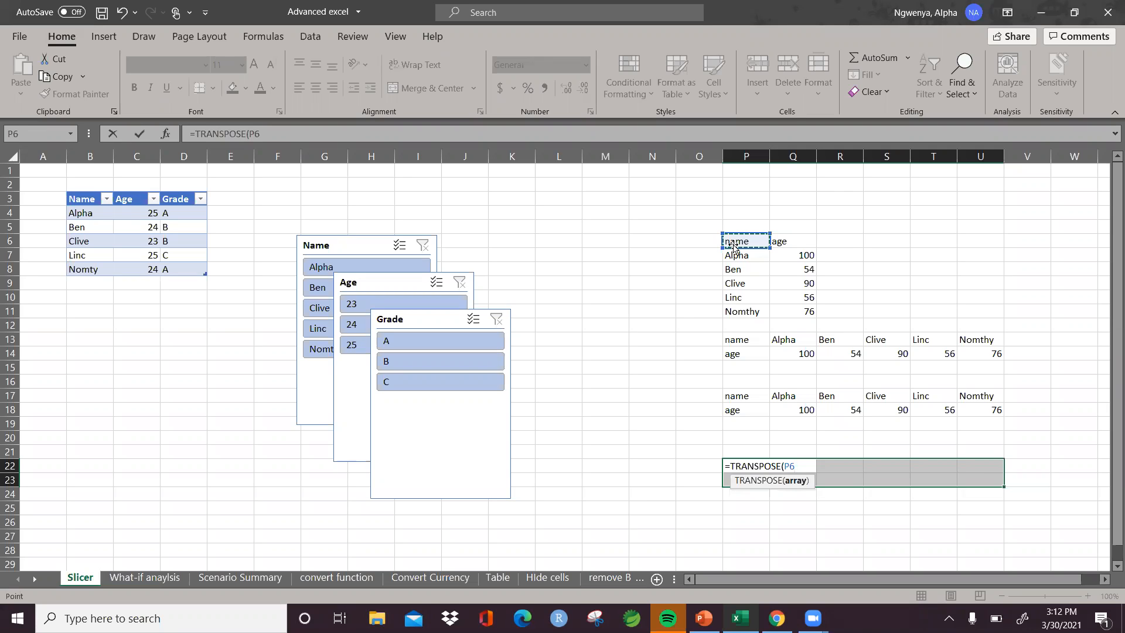
{"action": "key", "text": "shift+Right"}
{"action": "key", "text": "shift+Down"}
{"action": "key", "text": "shift+Down"}
{"action": "key", "text": "shift+Down"}
{"action": "key", "text": "shift+Down"}
{"action": "key", "text": "shift+Down"}
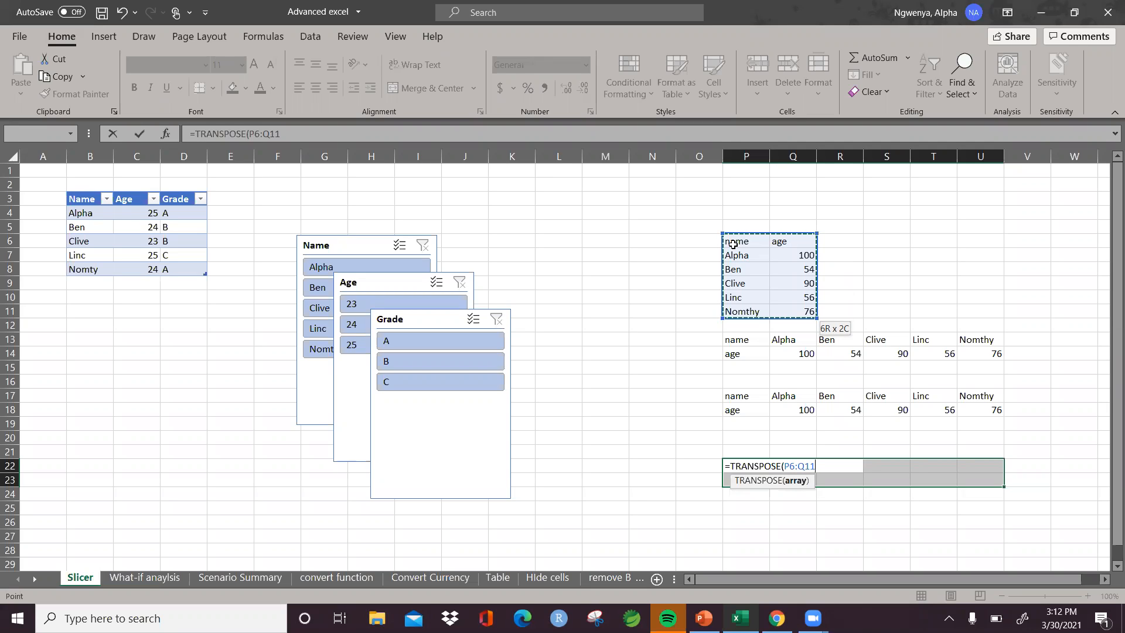
{"action": "type", "text": ")"}
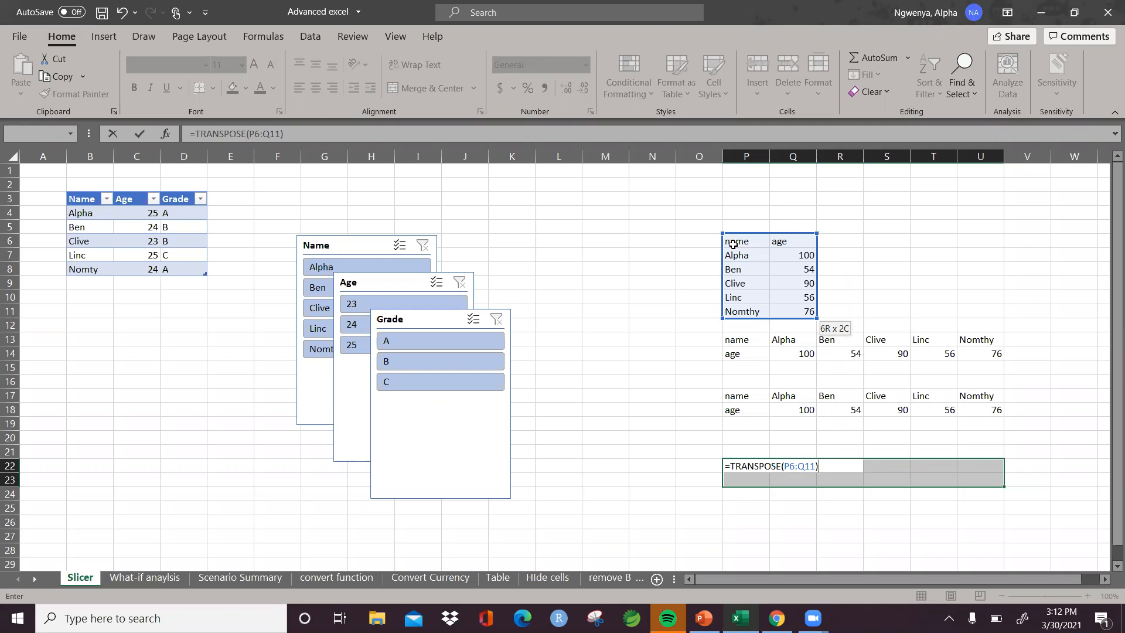
{"action": "key", "text": "ctrl+shift+Return"}
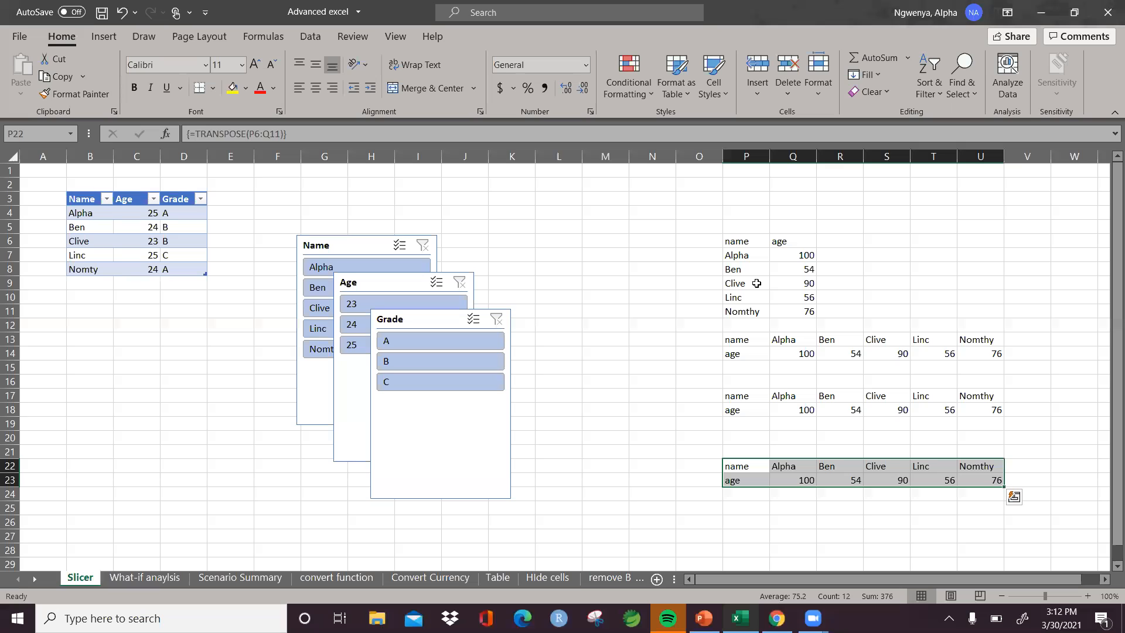
Set the last age in the source table, cell Q11, to 10000 and inspect its transposed counterpart in U23
{"action": "left_click", "coordinate": [740, 261]}
{"action": "left_click", "coordinate": [743, 483]}
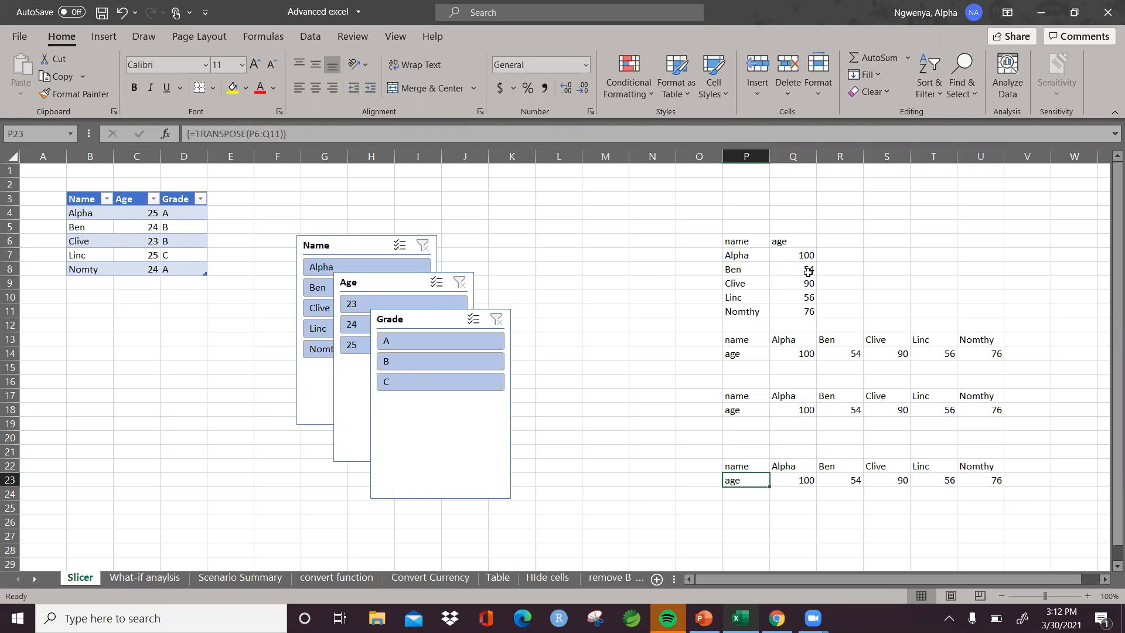
{"action": "left_click", "coordinate": [808, 312]}
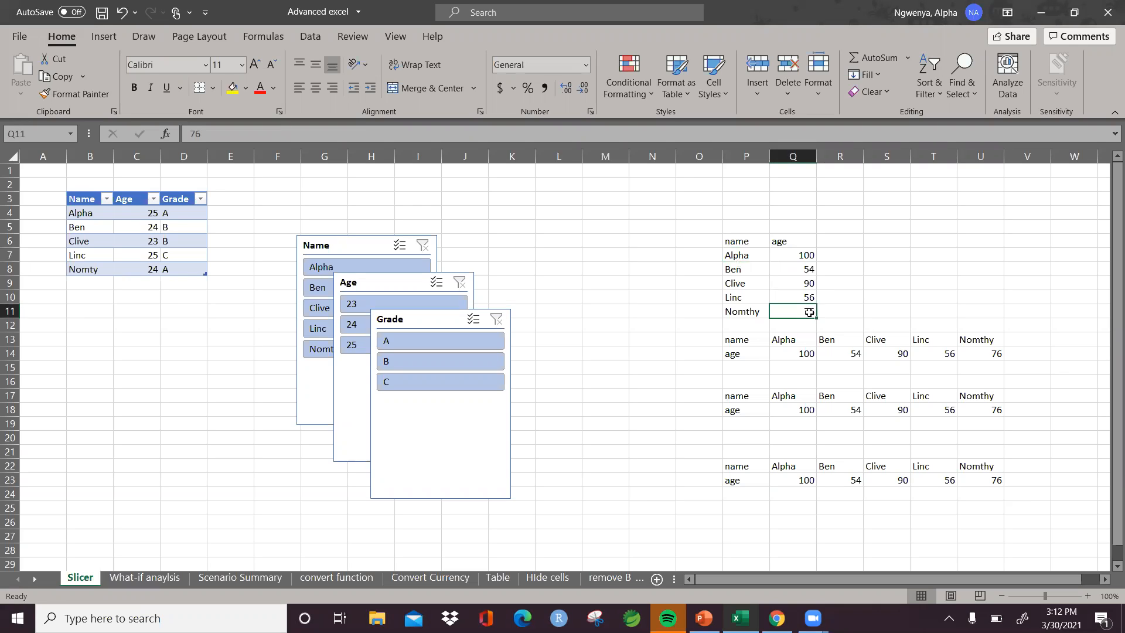
{"action": "type", "text": "1"}
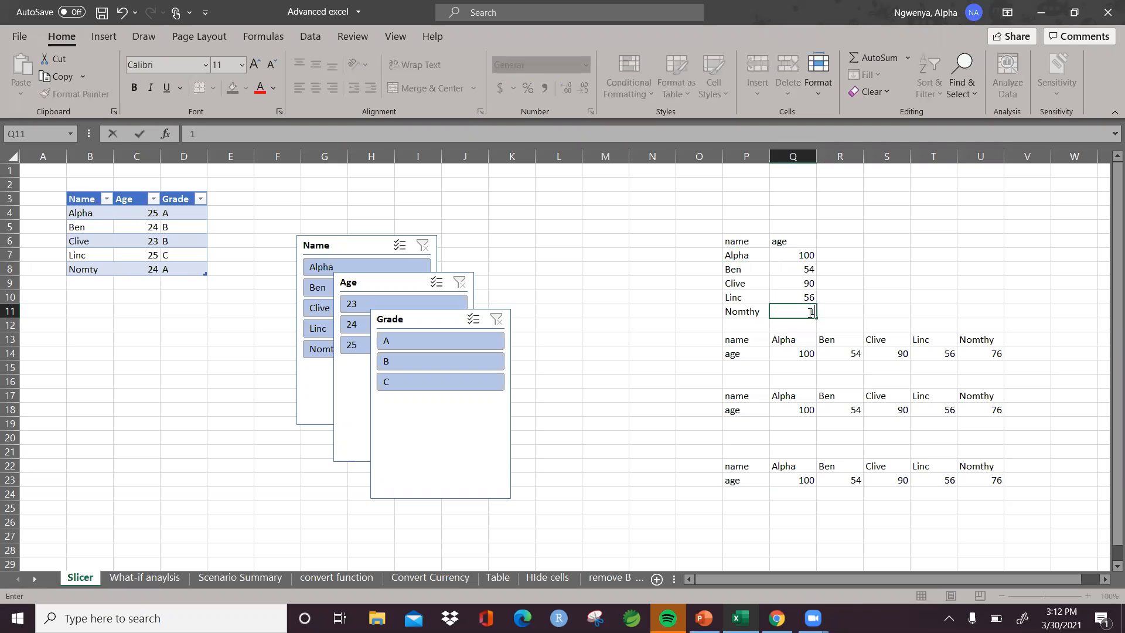
{"action": "type", "text": "0000"}
{"action": "key", "text": "Return"}
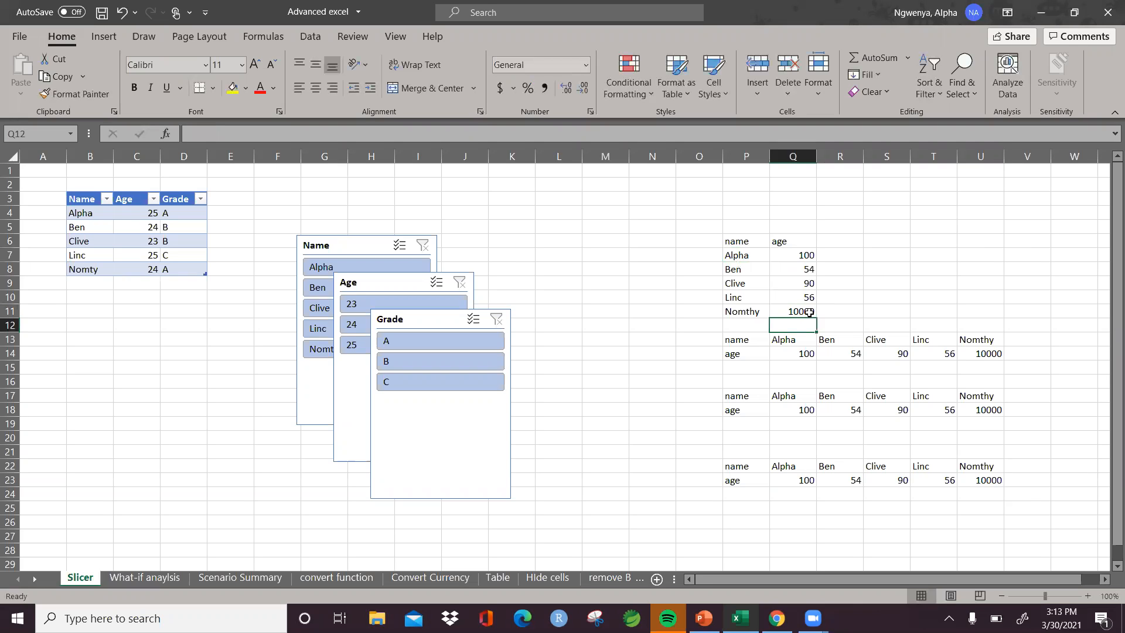
{"action": "left_click", "coordinate": [979, 480]}
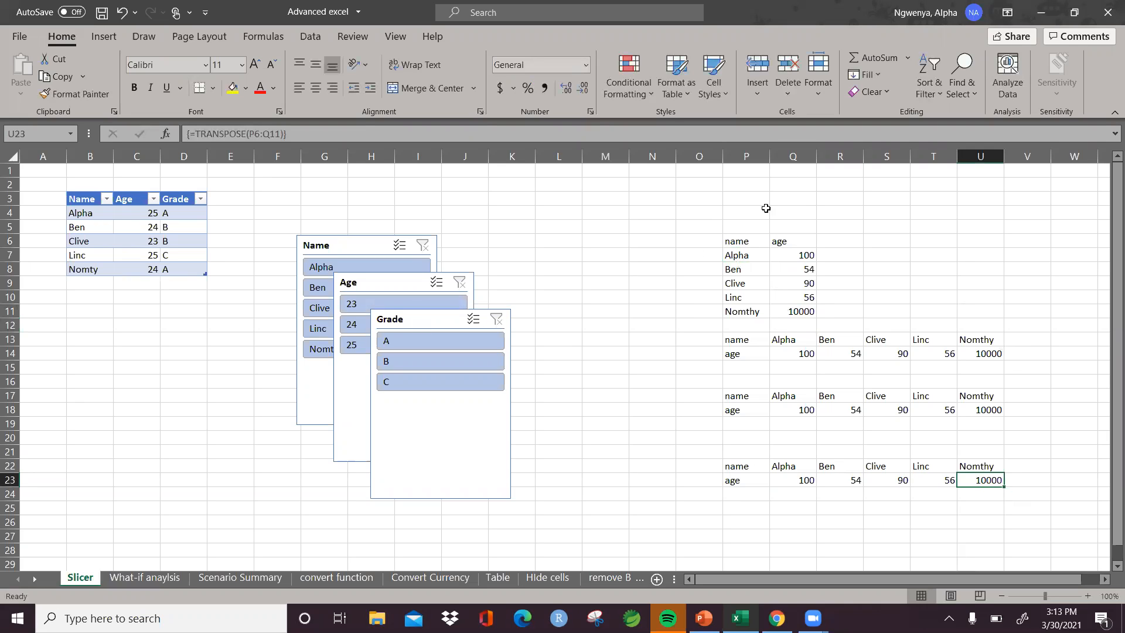
{"action": "left_click_drag", "start_coordinate": [712, 215], "coordinate": [990, 508]}
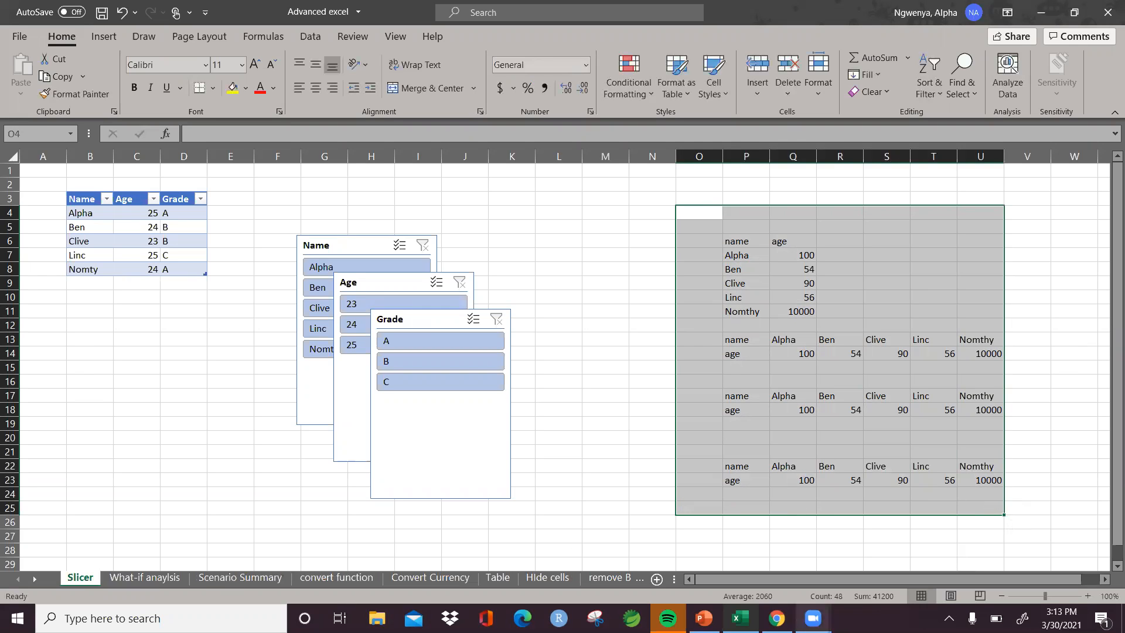
{"action": "mouse_move", "coordinate": [813, 619]}
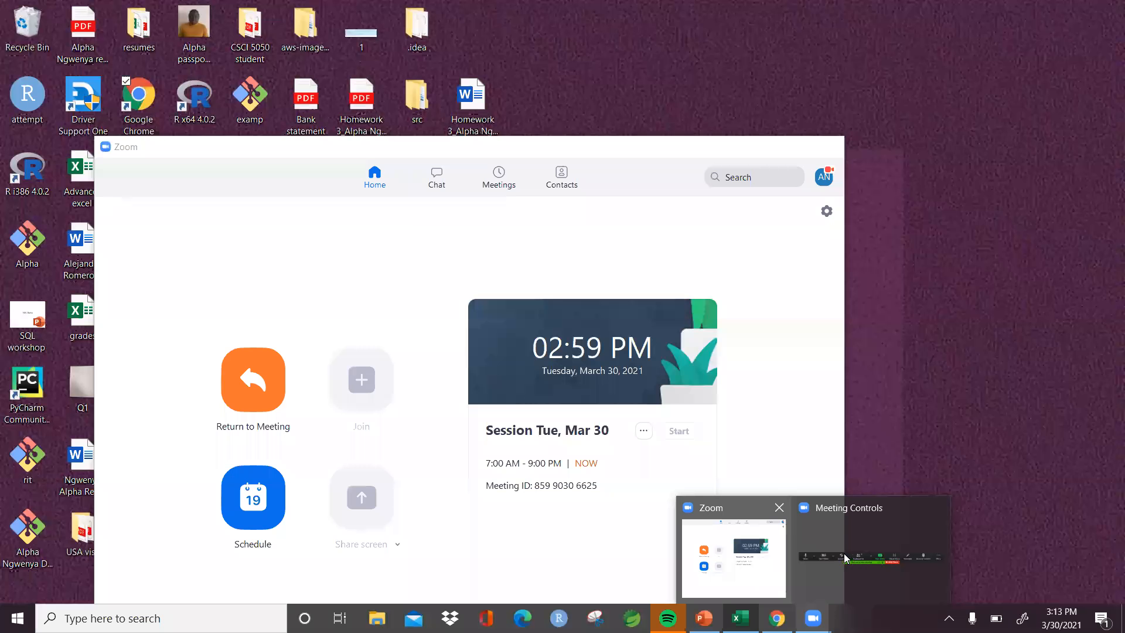
{"action": "mouse_move", "coordinate": [842, 547]}
{"action": "left_click", "coordinate": [830, 523]}
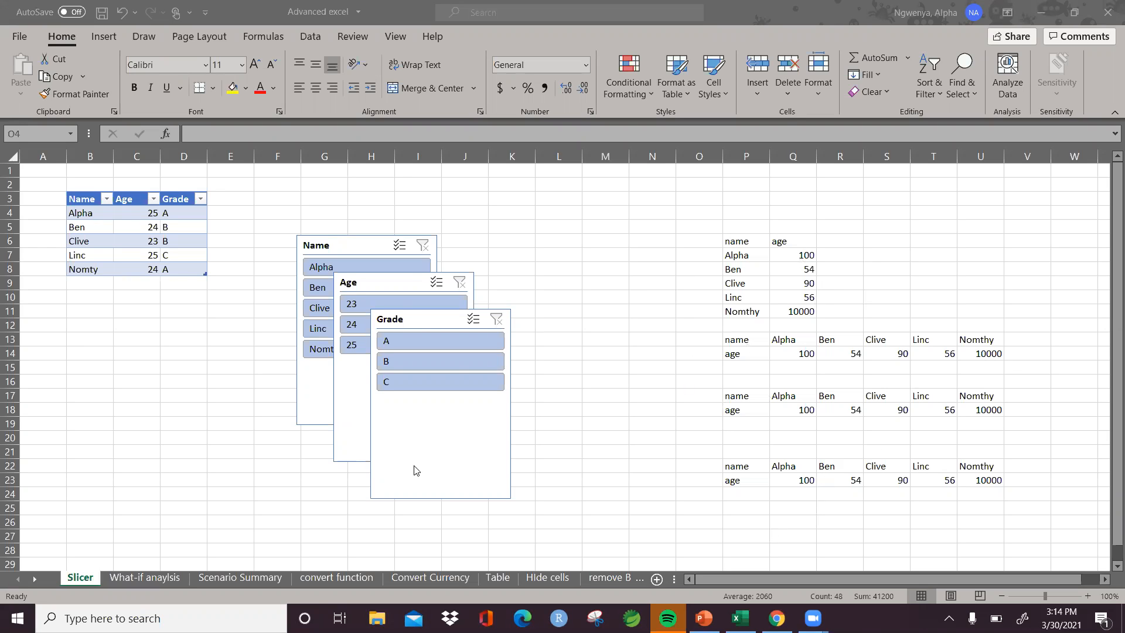
{"action": "left_click", "coordinate": [572, 247]}
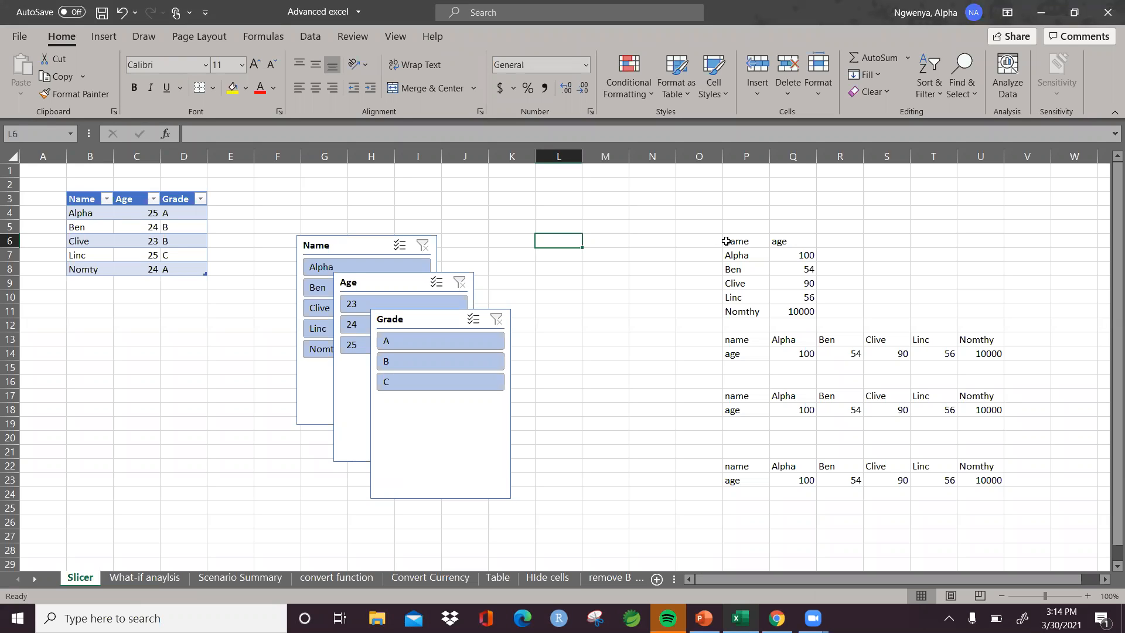
Copy the source table P6:Q11 and paste it starting at cell L5
{"action": "left_click", "coordinate": [732, 242]}
{"action": "left_click_drag", "start_coordinate": [734, 260], "coordinate": [788, 309]}
{"action": "key", "text": "ctrl+c"}
{"action": "left_click", "coordinate": [543, 226]}
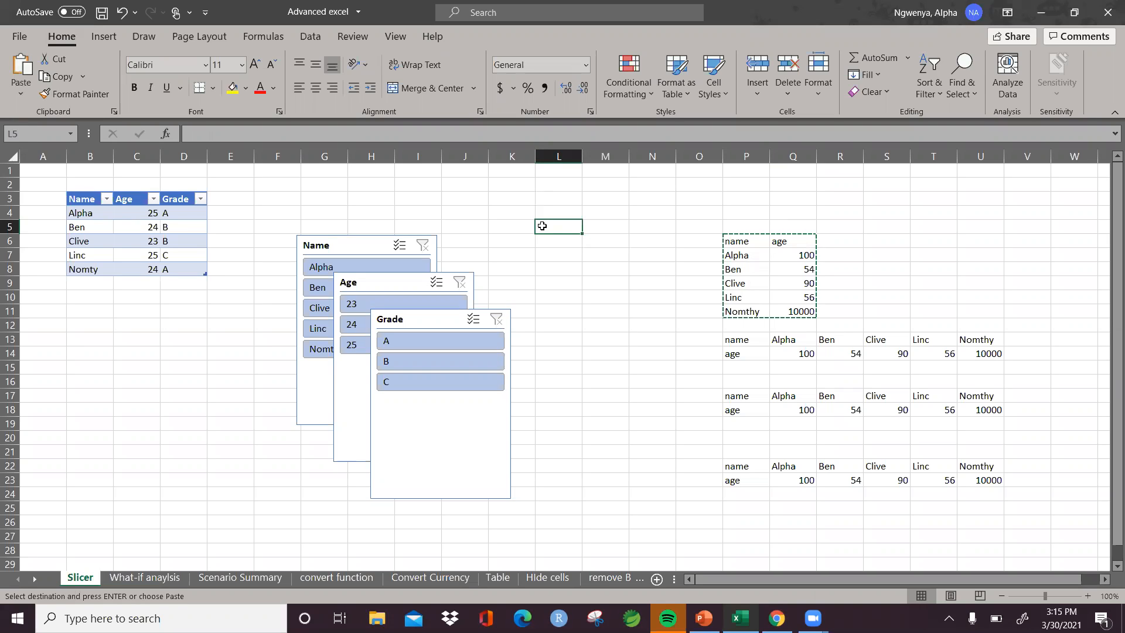
{"action": "key", "text": "ctrl+v"}
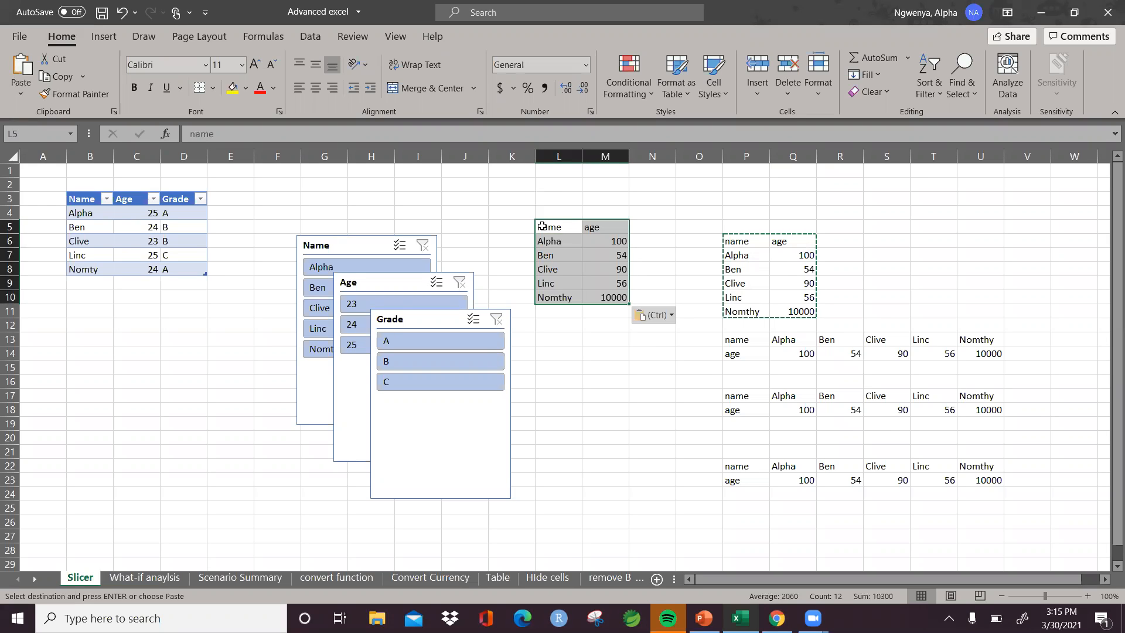
Try to paste the copied table over L5:M10 with Paste Special, using Values and Transpose
{"action": "key", "text": "alt"}
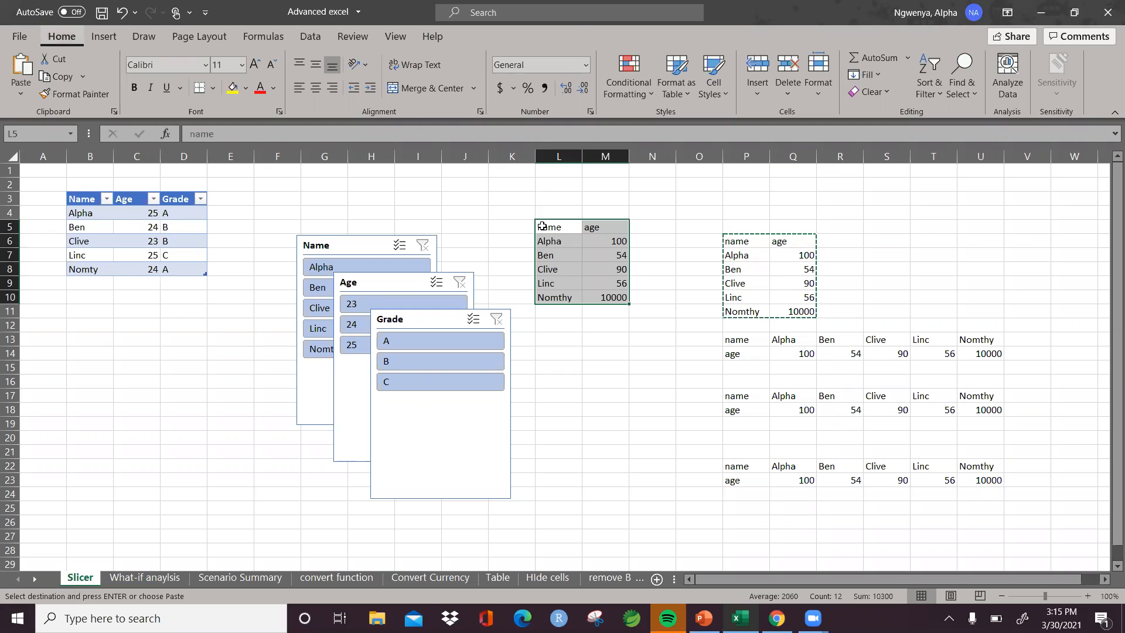
{"action": "key", "text": "e"}
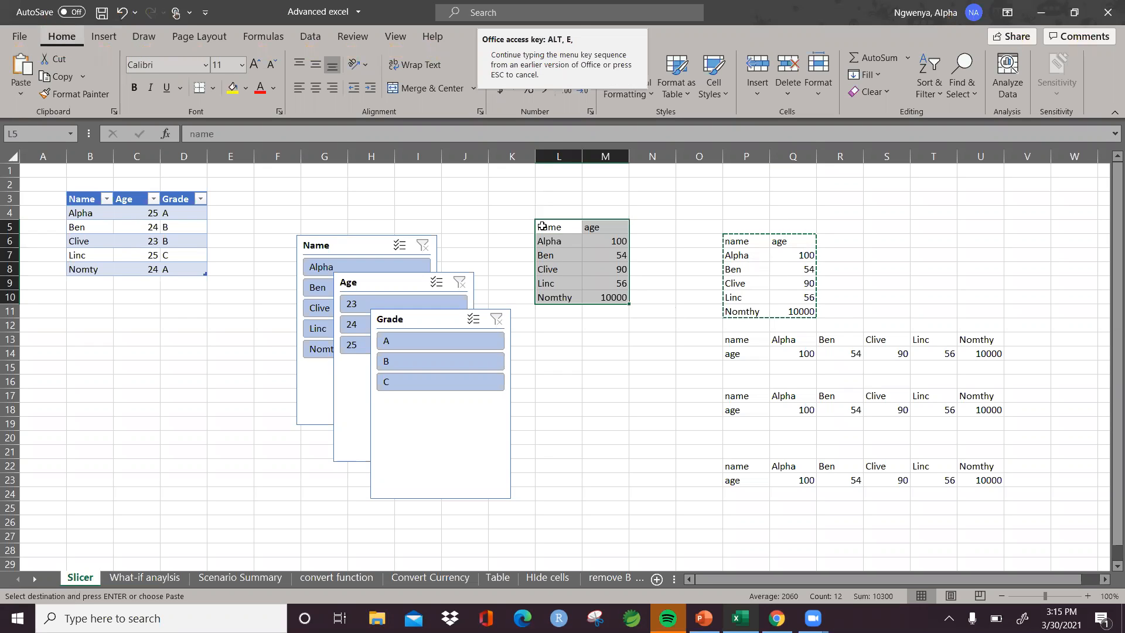
{"action": "key", "text": "s"}
{"action": "key", "text": "v"}
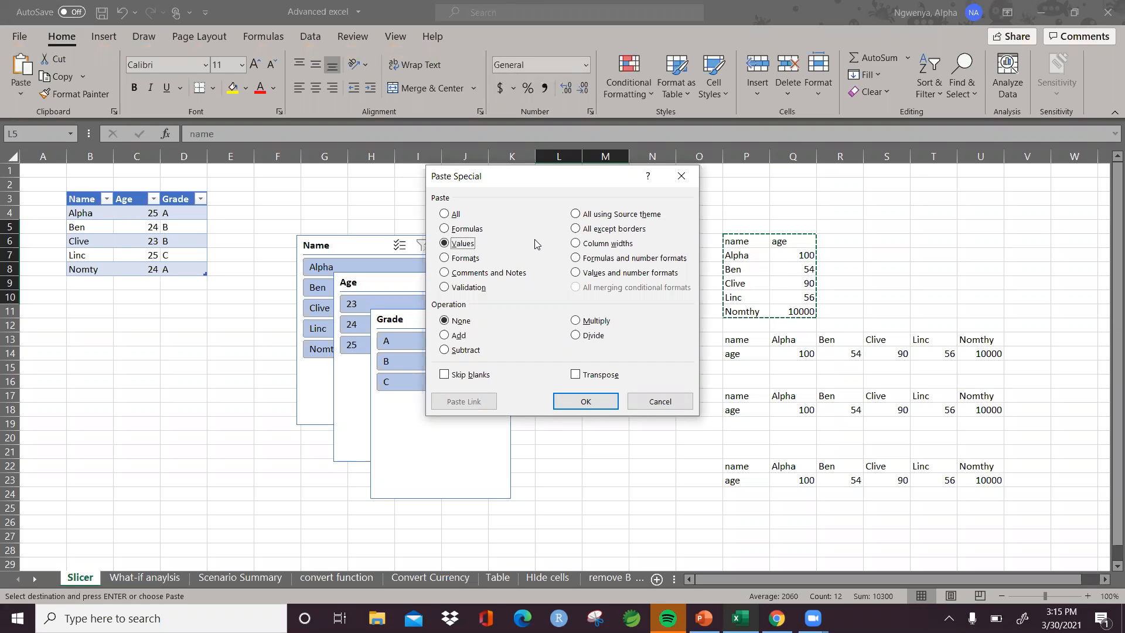
{"action": "left_click", "coordinate": [576, 375]}
{"action": "left_click", "coordinate": [586, 400]}
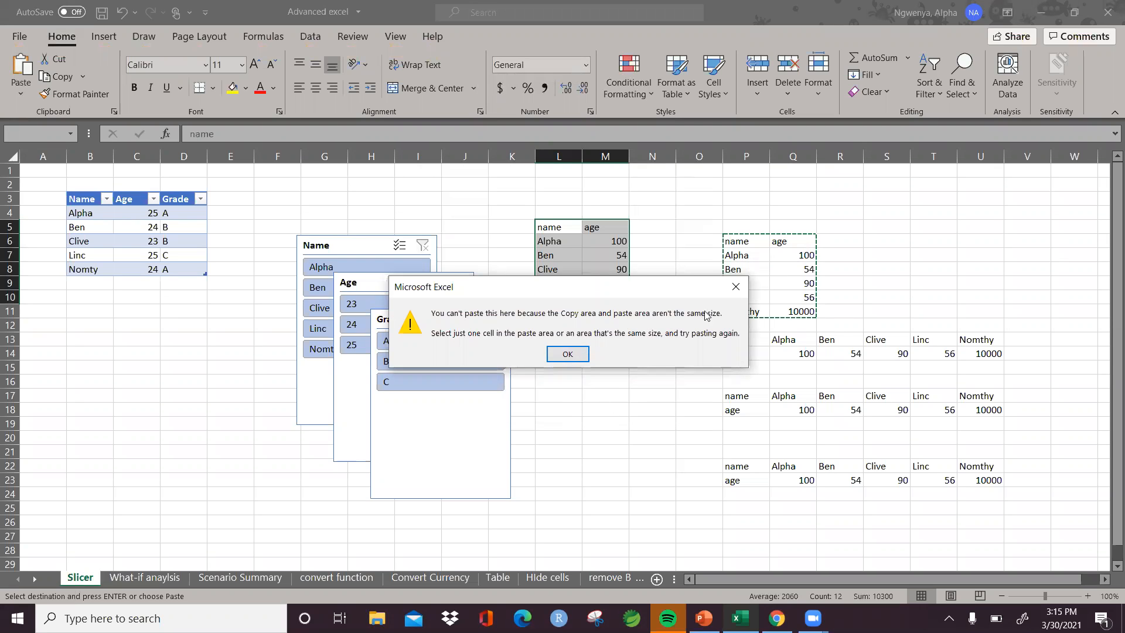
{"action": "left_click", "coordinate": [740, 293]}
{"action": "left_click", "coordinate": [599, 293]}
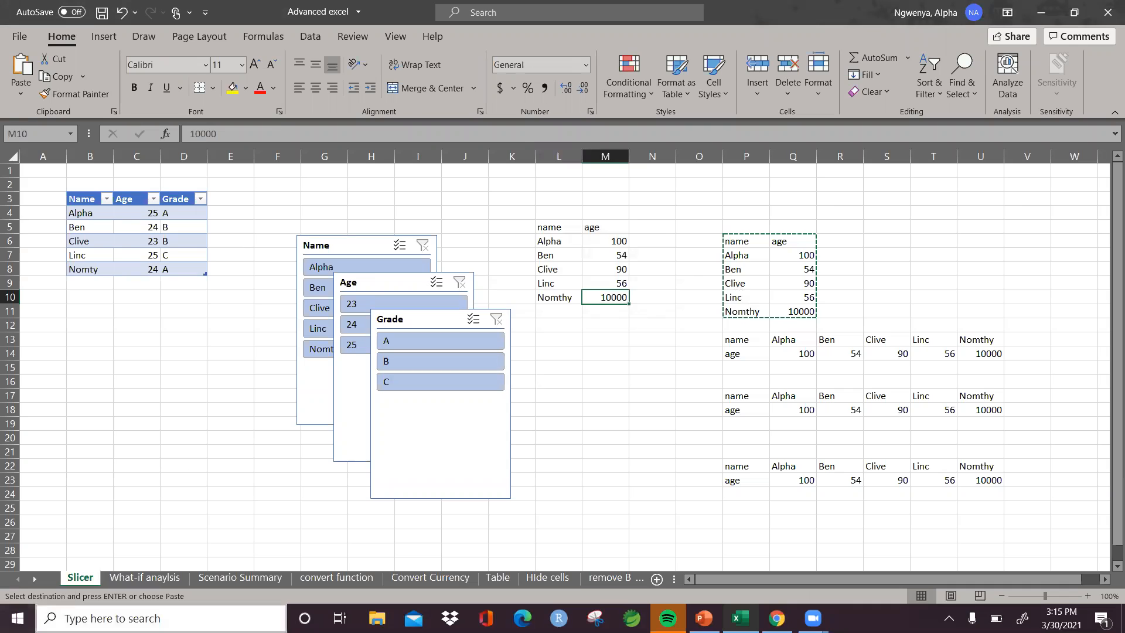
Create a new blank workbook and select cell B4 on its first sheet
{"action": "right_click", "coordinate": [80, 577]}
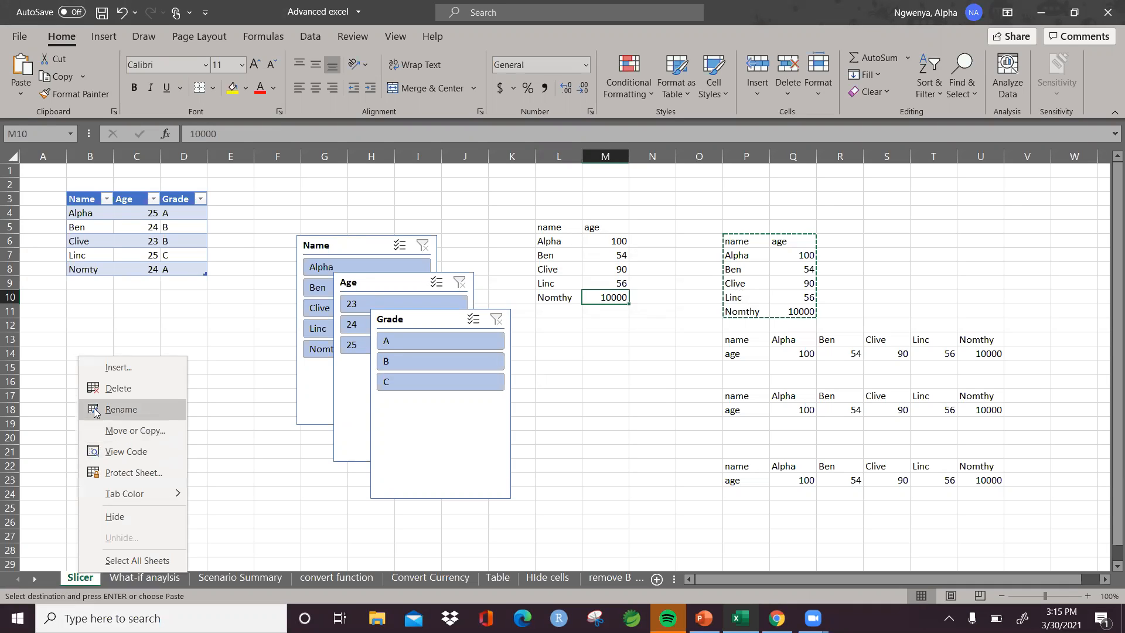
{"action": "left_click", "coordinate": [75, 579]}
{"action": "key", "text": "ctrl+n"}
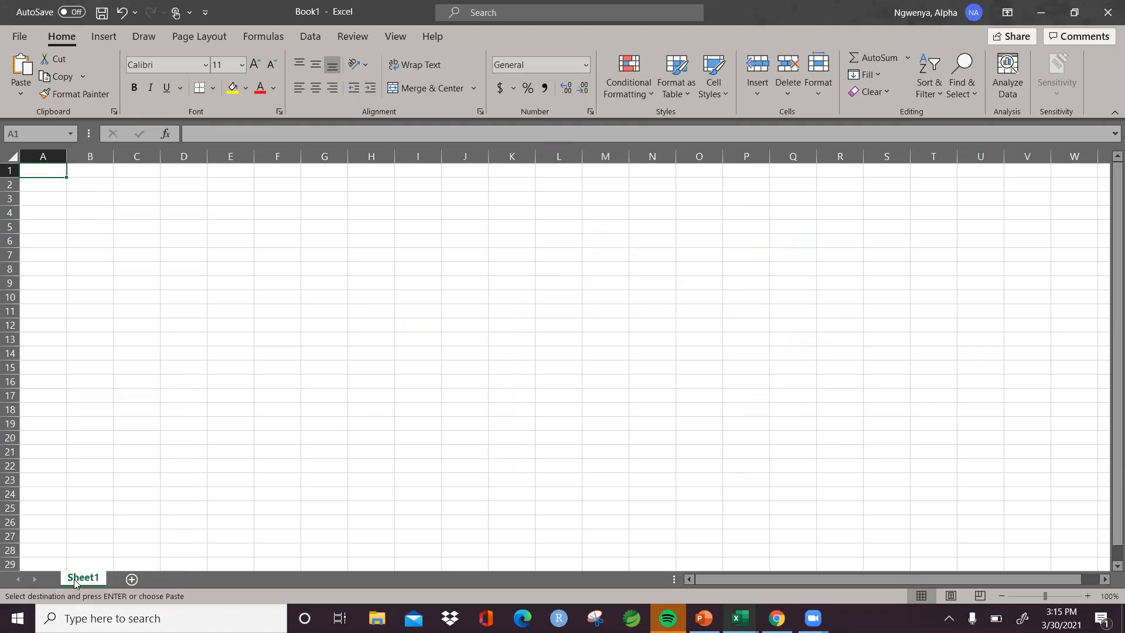
{"action": "left_click", "coordinate": [79, 211]}
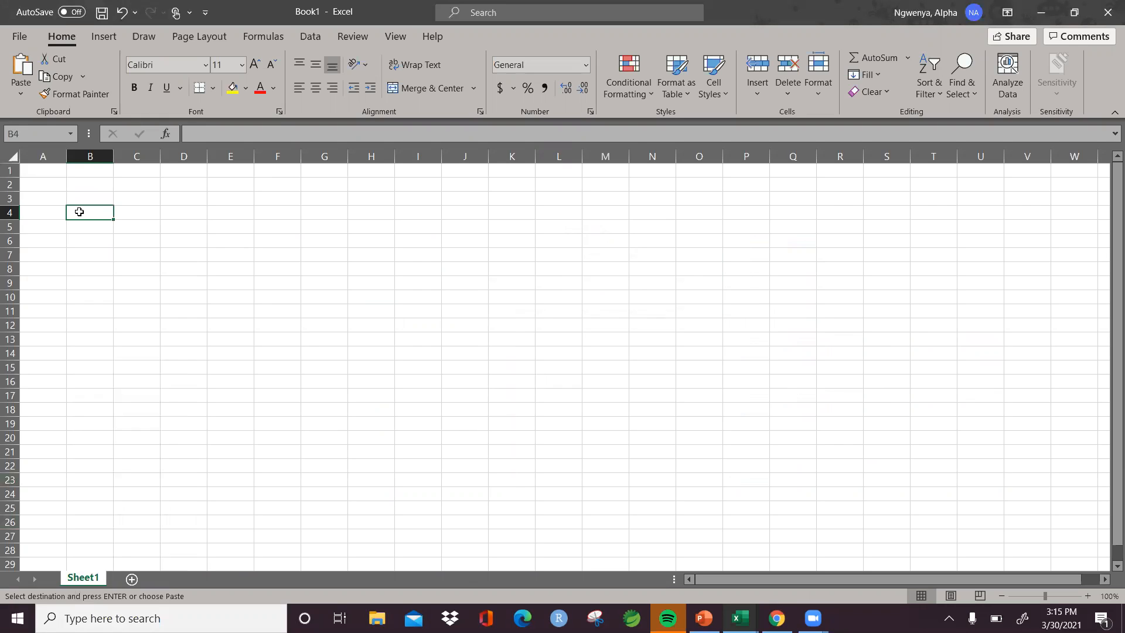
{"action": "left_click", "coordinate": [741, 618]}
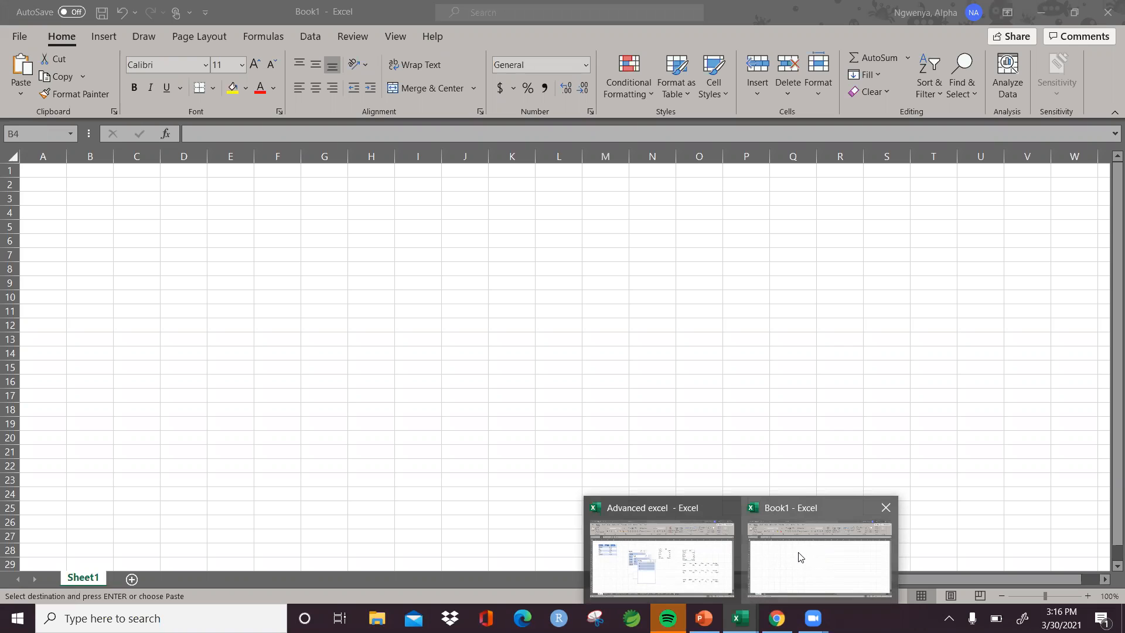
{"action": "left_click", "coordinate": [778, 562]}
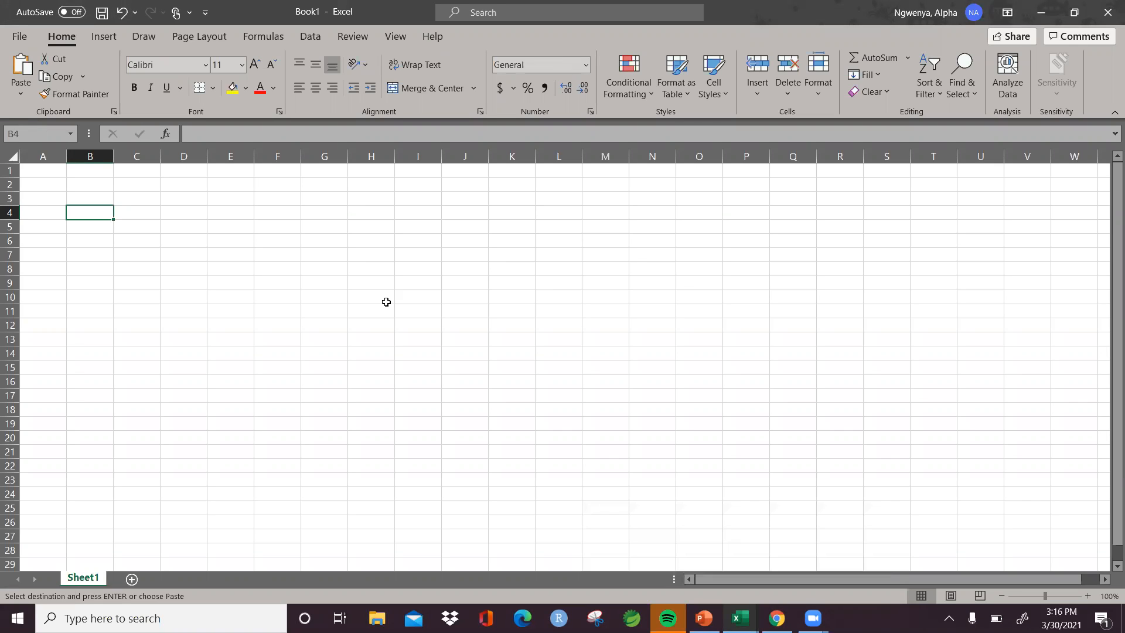
Enter the column headers Names in cell B4 and Age in cell C4
{"action": "type", "text": "Nam"}
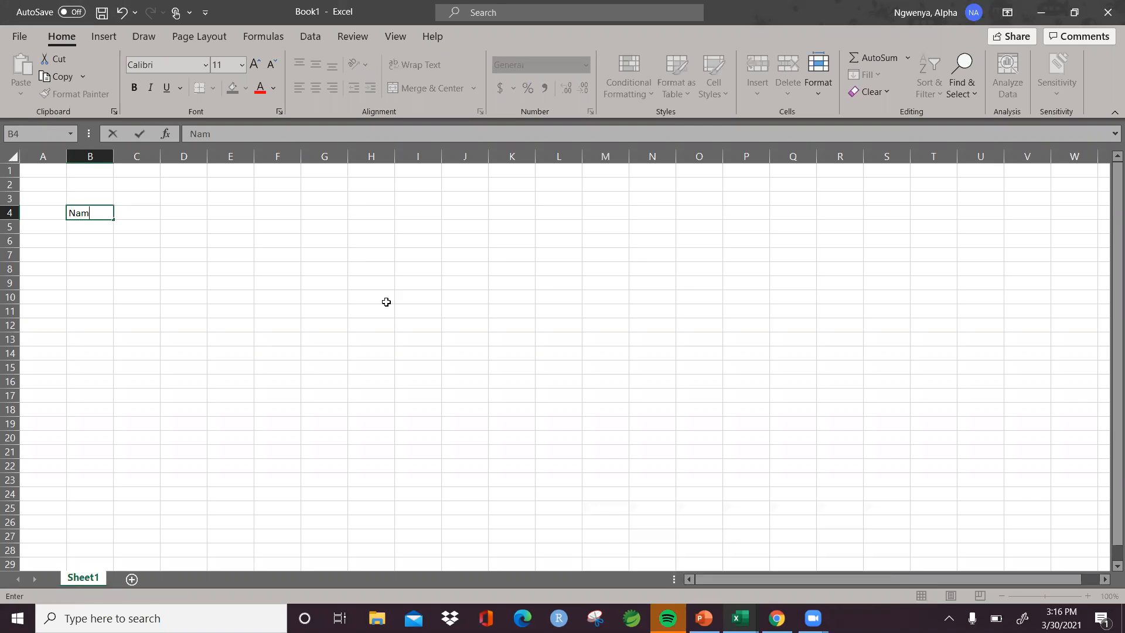
{"action": "type", "text": "es"}
{"action": "key", "text": "Tab"}
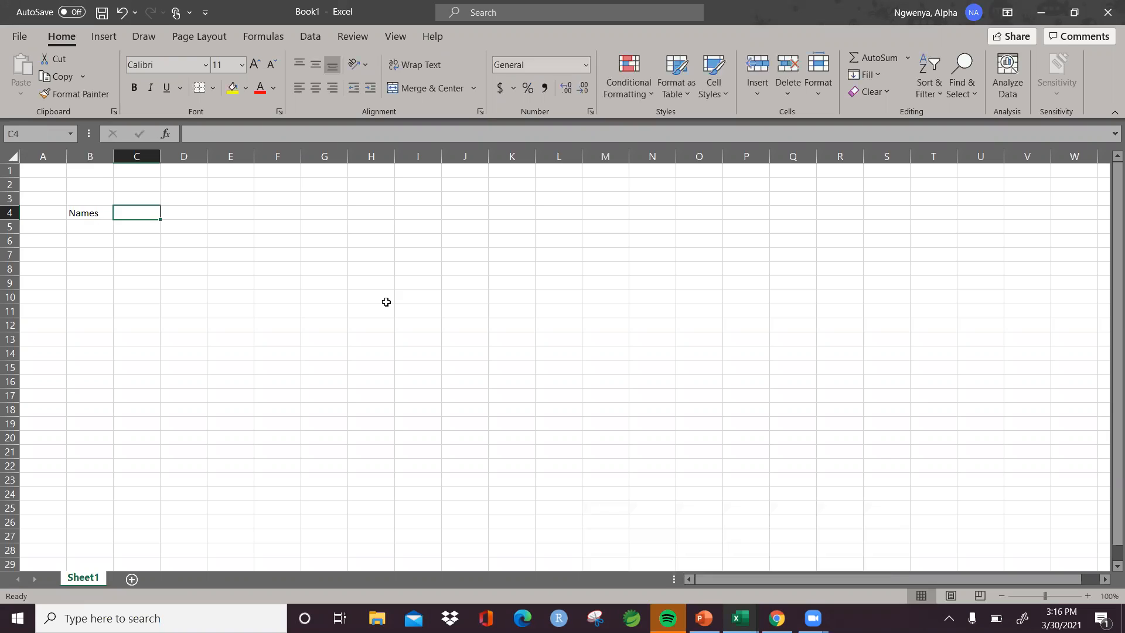
{"action": "type", "text": "Age"}
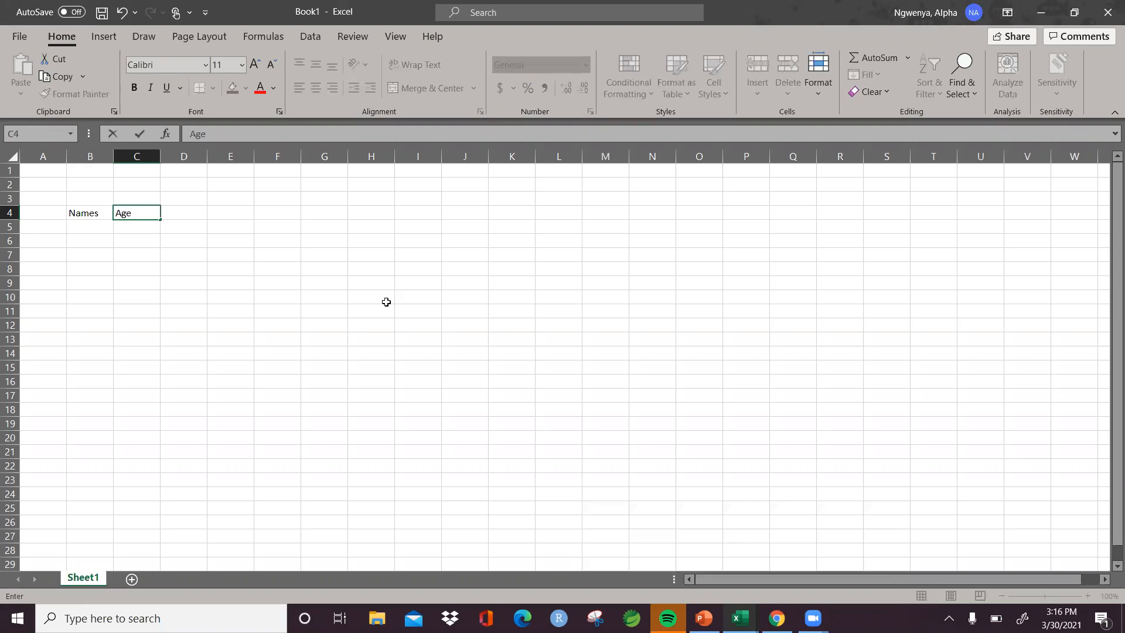
{"action": "key", "text": "Return"}
Fill cells B5 to B7 under the Names header with three people's first names
{"action": "left_click", "coordinate": [91, 225]}
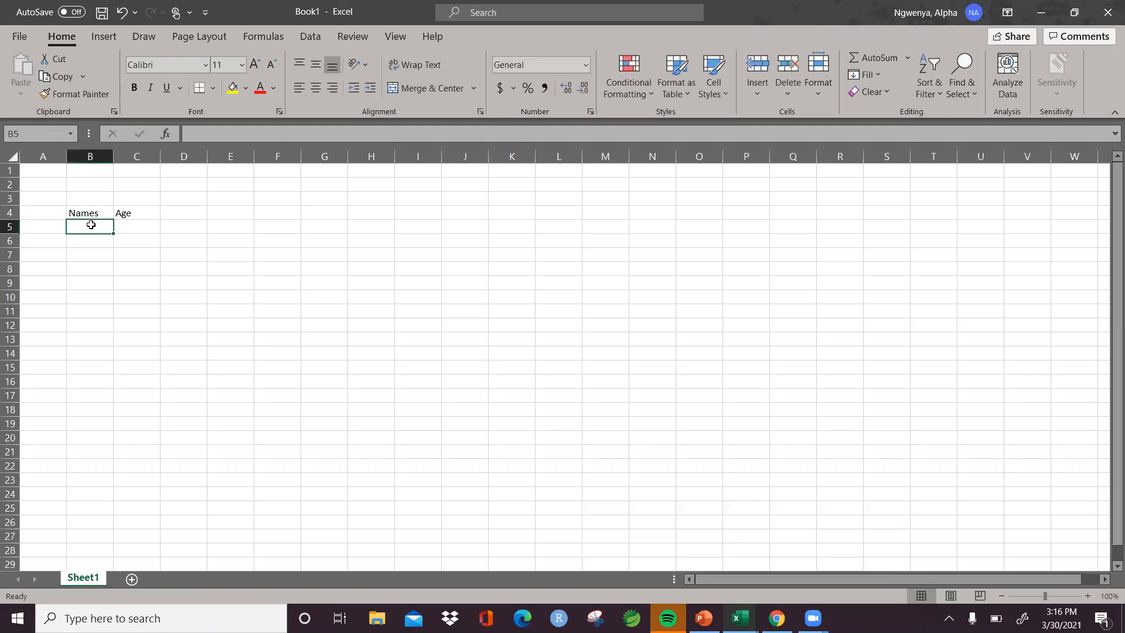
{"action": "type", "text": "Alpha"}
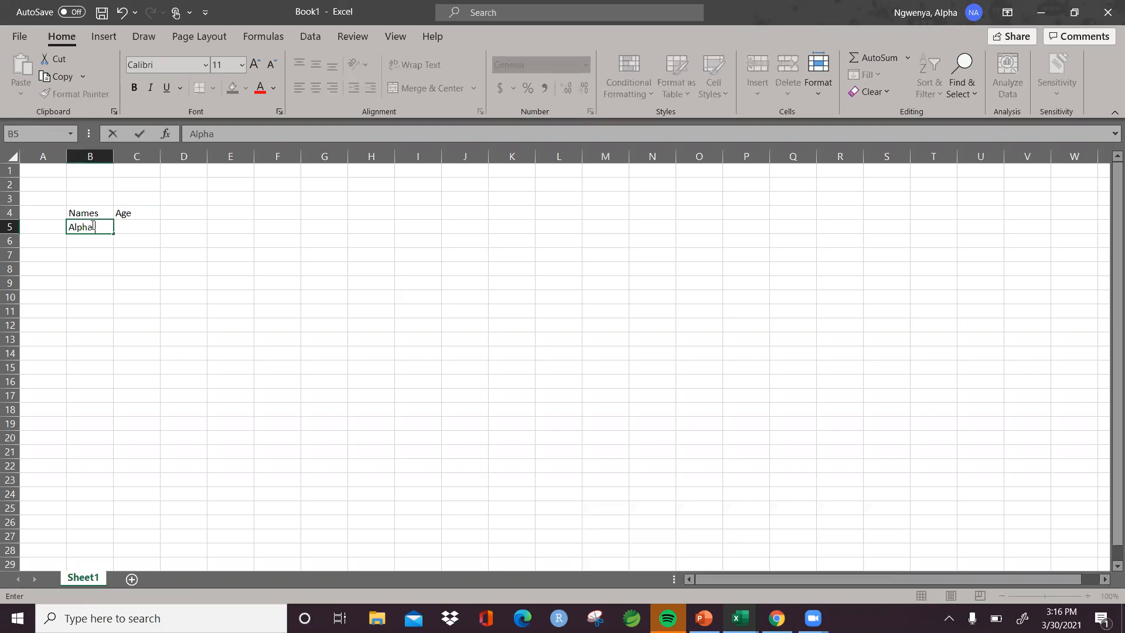
{"action": "key", "text": "Return"}
{"action": "type", "text": "Andrea"}
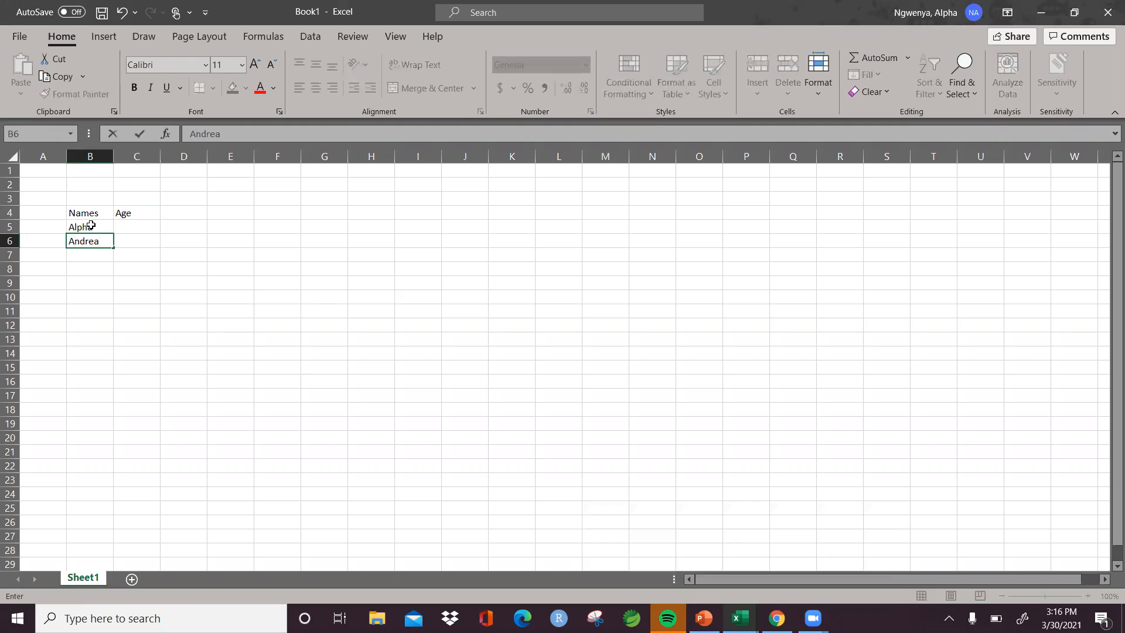
{"action": "key", "text": "Return"}
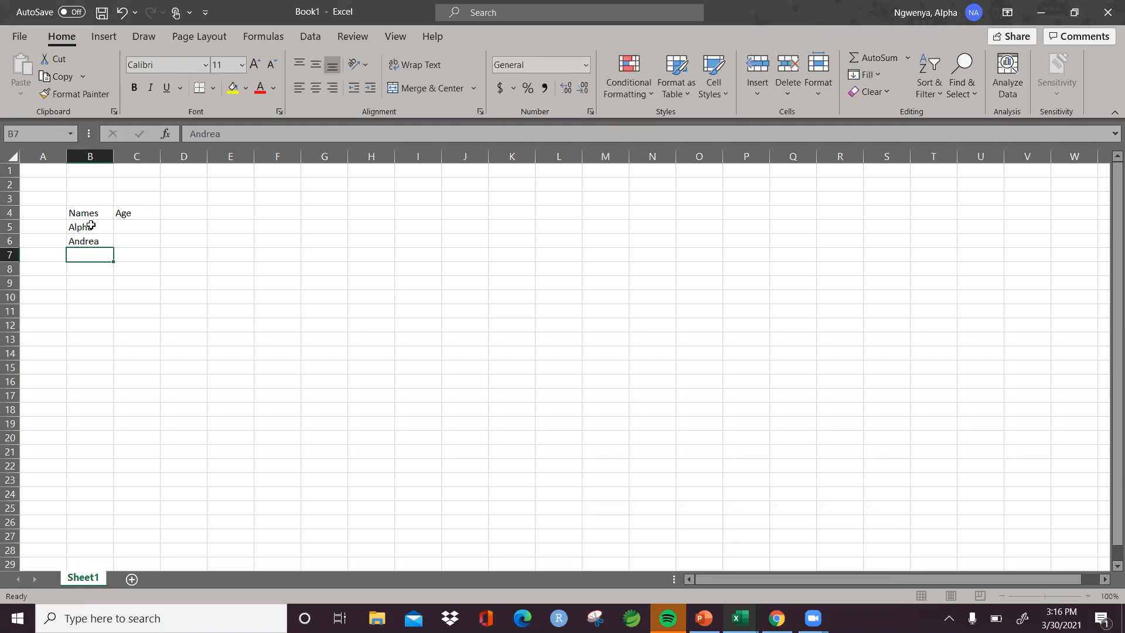
{"action": "type", "text": "Leo"}
{"action": "key", "text": "Tab"}
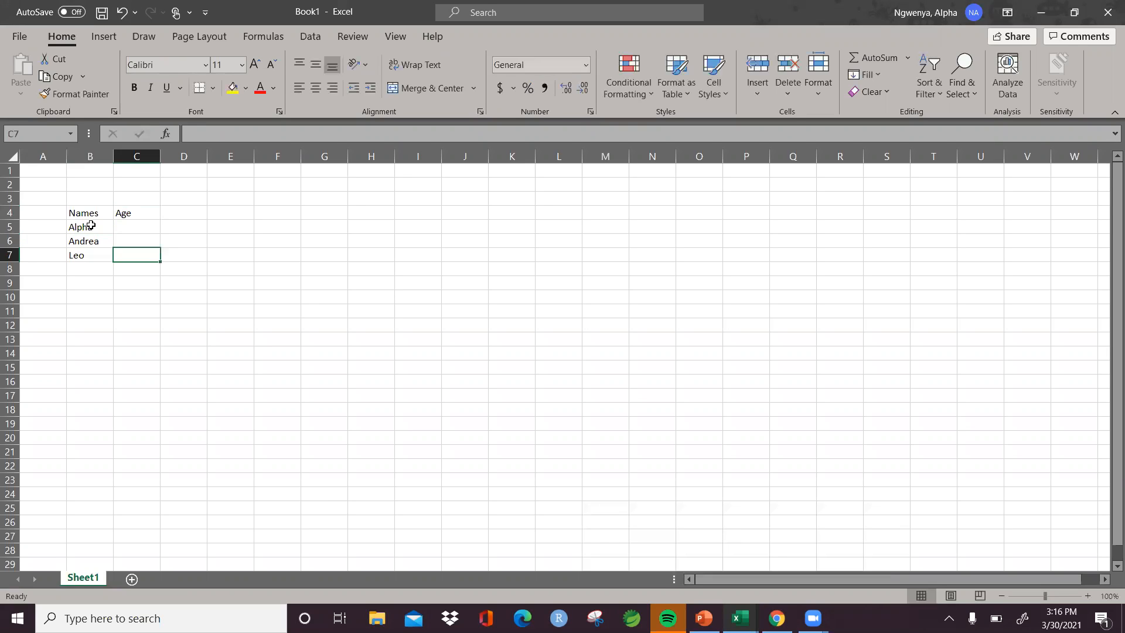
Enter the ages 24, 18 and 39 in cells C5 to C7
{"action": "key", "text": "Up"}
{"action": "key", "text": "Up"}
{"action": "type", "text": "24"}
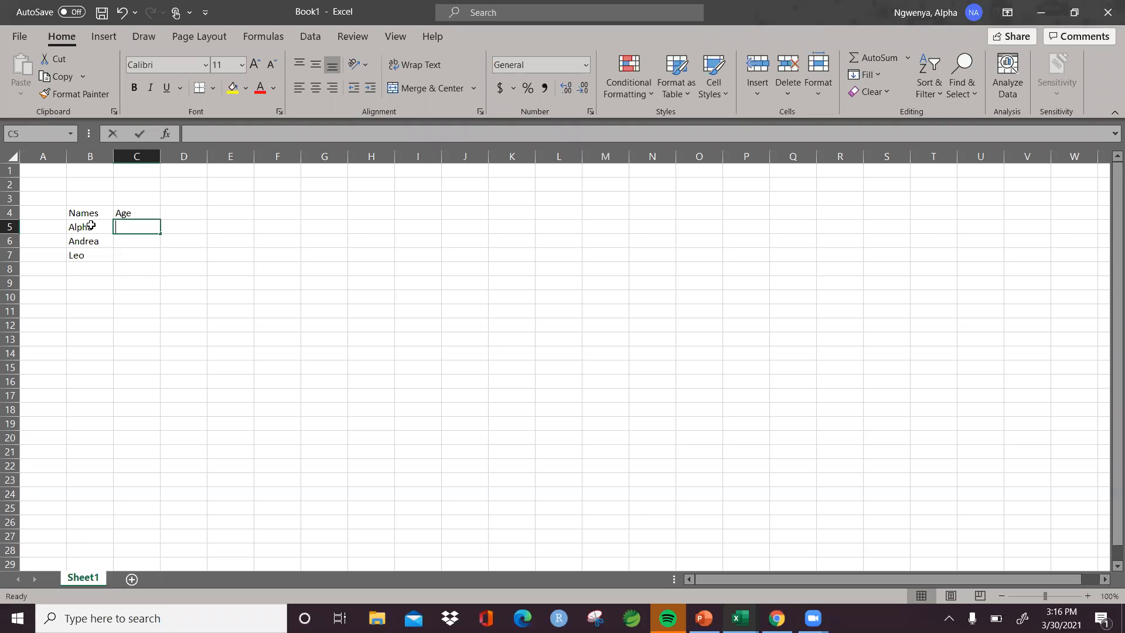
{"action": "left_click", "coordinate": [116, 237]}
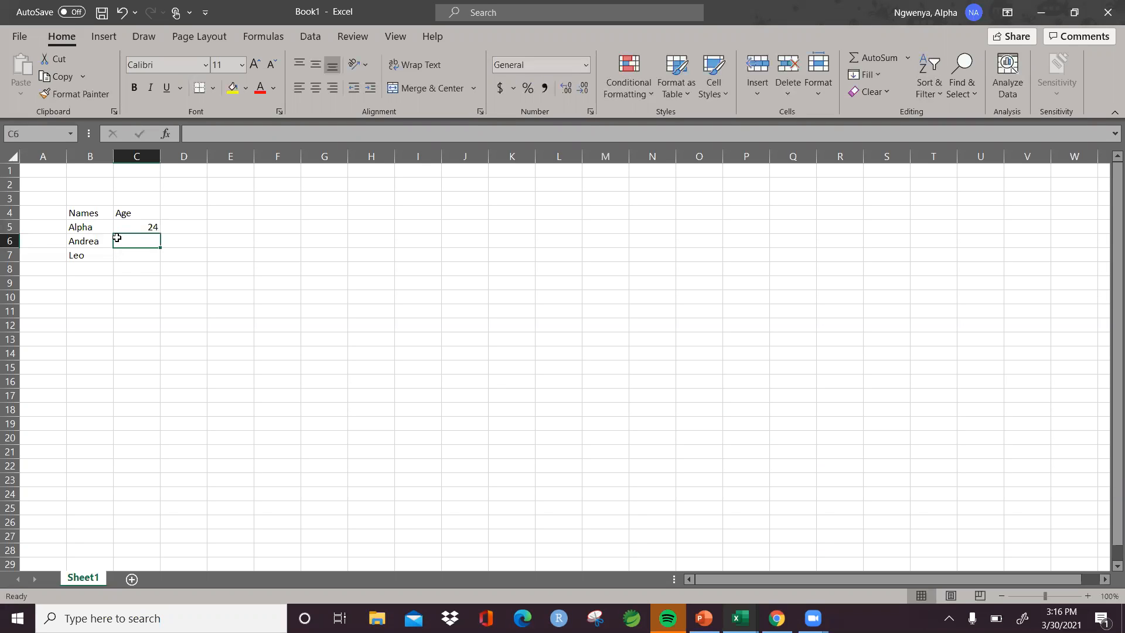
{"action": "type", "text": "18"}
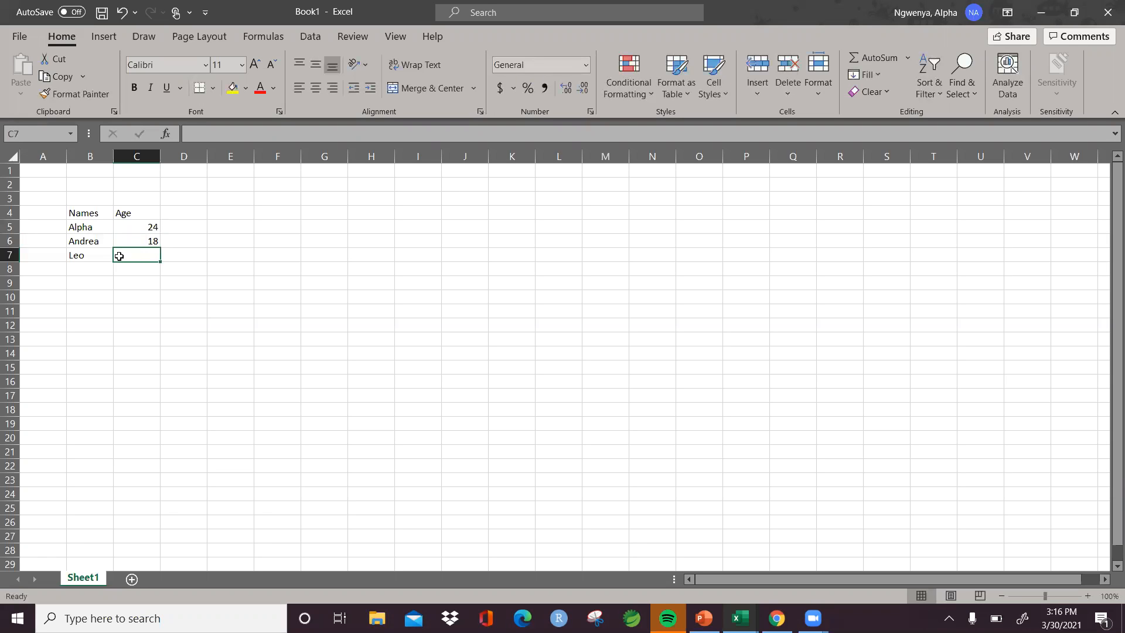
{"action": "type", "text": "39"}
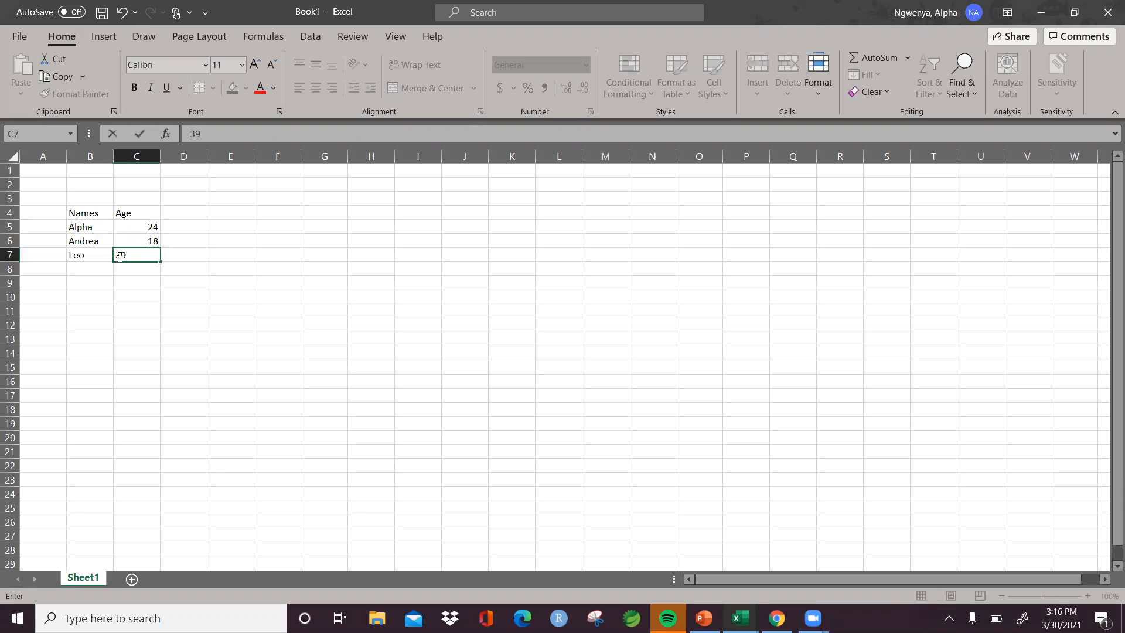
{"action": "key", "text": "Tab"}
{"action": "key", "text": "Down"}
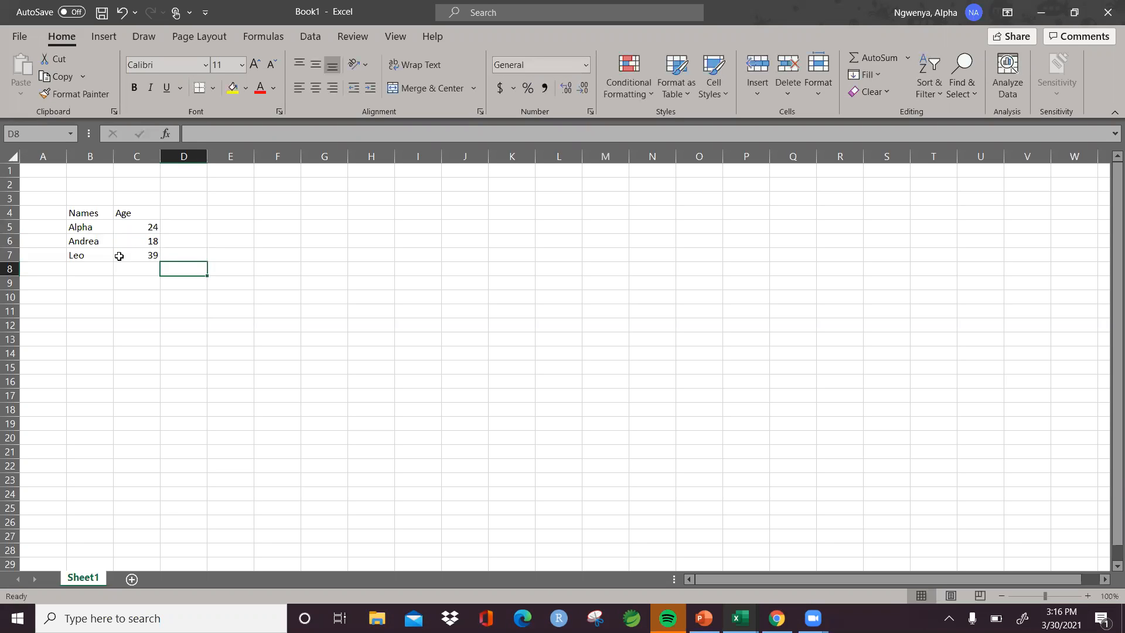
Copy the whole names and age table, B4:C7, including its headers
{"action": "left_click", "coordinate": [72, 288]}
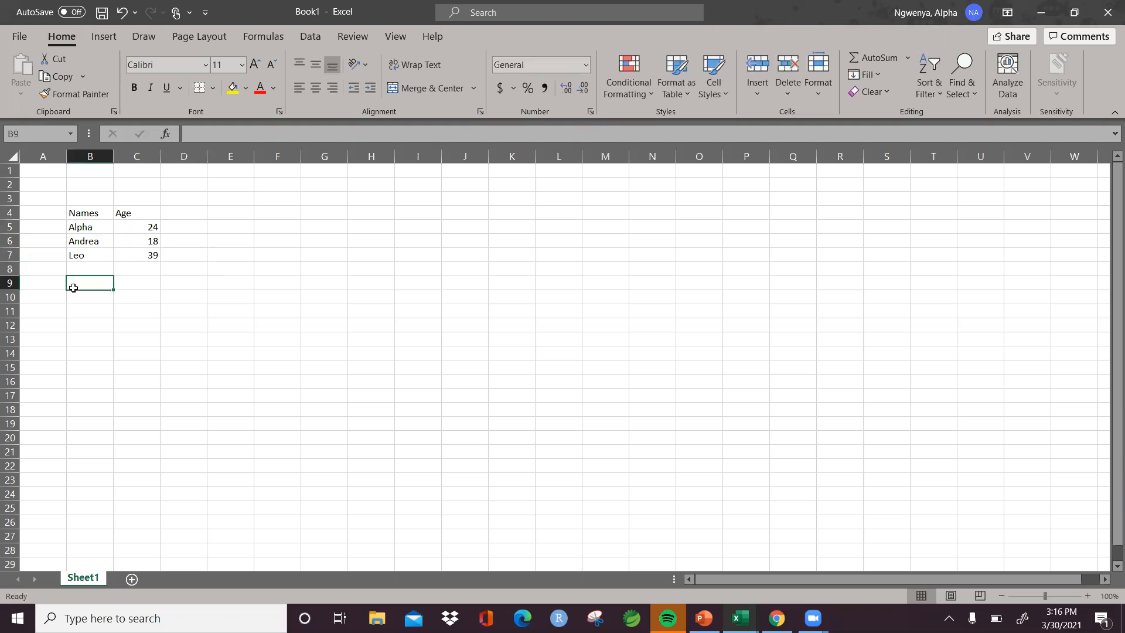
{"action": "key", "text": "Left"}
{"action": "key", "text": "Up"}
{"action": "key", "text": "Up"}
{"action": "key", "text": "Up"}
{"action": "key", "text": "Up"}
{"action": "key", "text": "Up"}
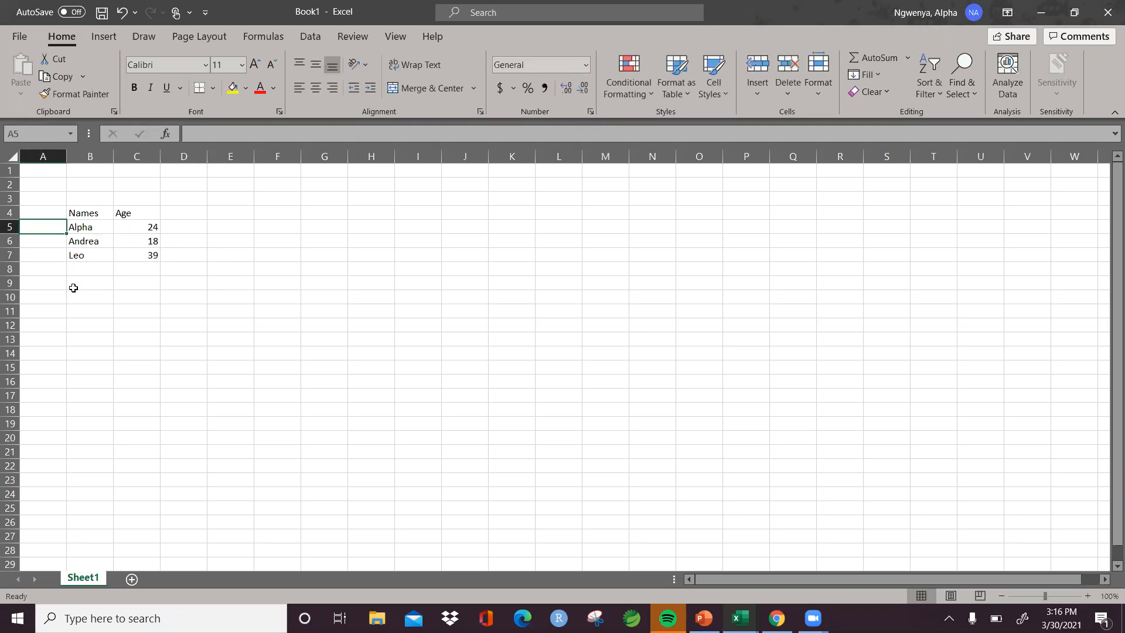
{"action": "key", "text": "Right"}
{"action": "key", "text": "shift+Right"}
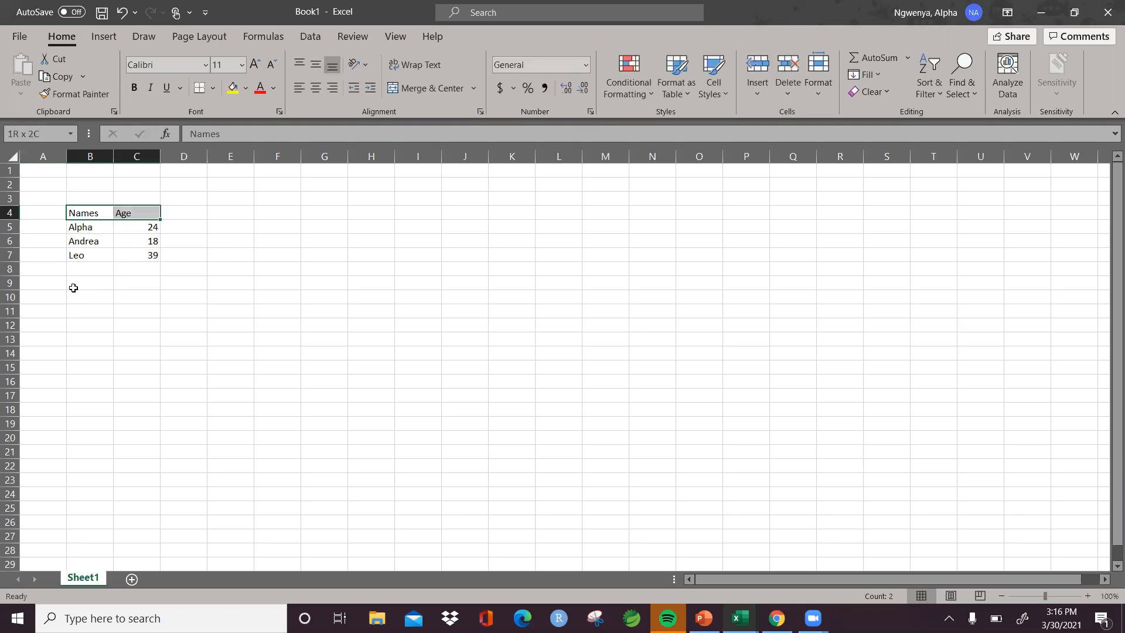
{"action": "key", "text": "shift+Down"}
{"action": "key", "text": "shift+Down"}
{"action": "key", "text": "shift+Down"}
{"action": "key", "text": "ctrl+c"}
Paste the copied table starting at cell E10
{"action": "key", "text": "Down"}
{"action": "key", "text": "Down"}
{"action": "key", "text": "Down"}
{"action": "key", "text": "Down"}
{"action": "key", "text": "Down"}
{"action": "key", "text": "Down"}
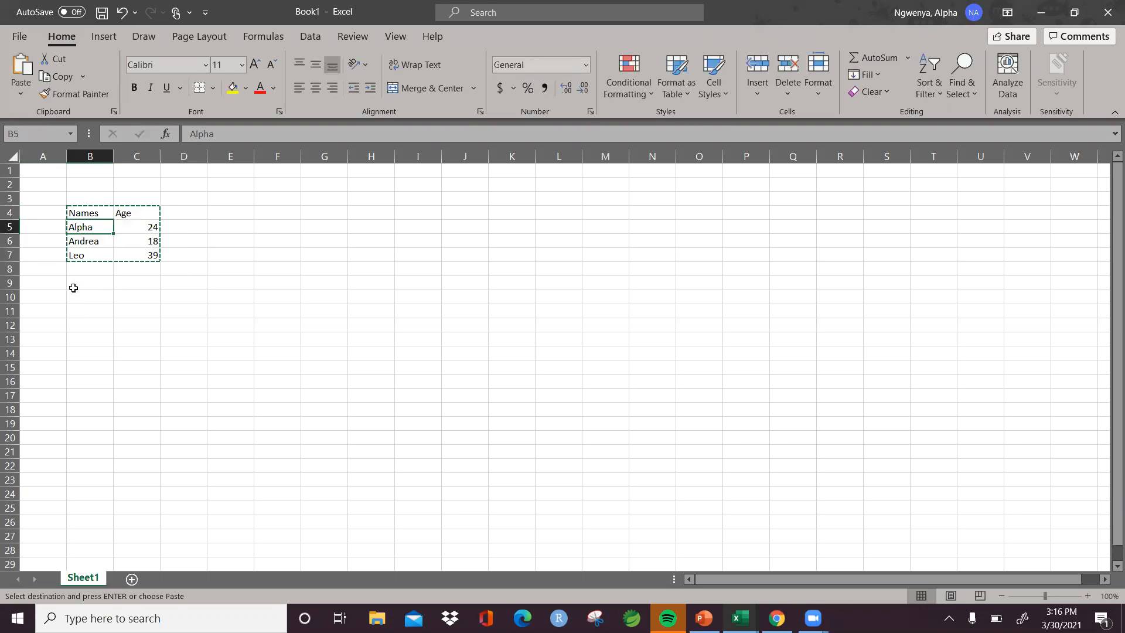
{"action": "key", "text": "Right"}
{"action": "key", "text": "Right"}
{"action": "key", "text": "Right"}
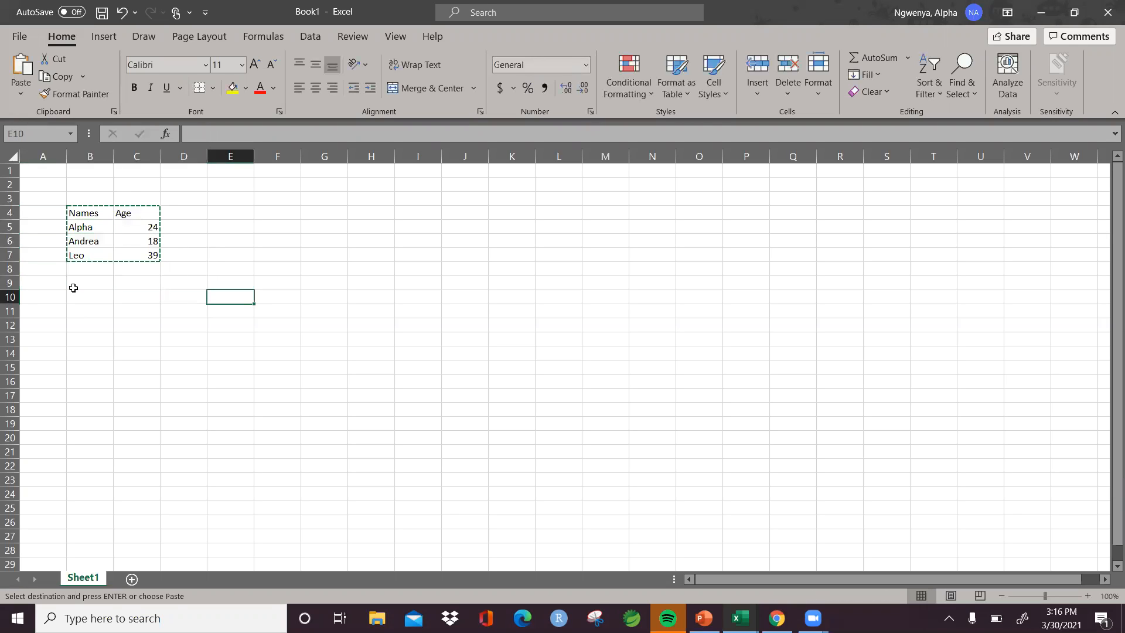
{"action": "key", "text": "ctrl+v"}
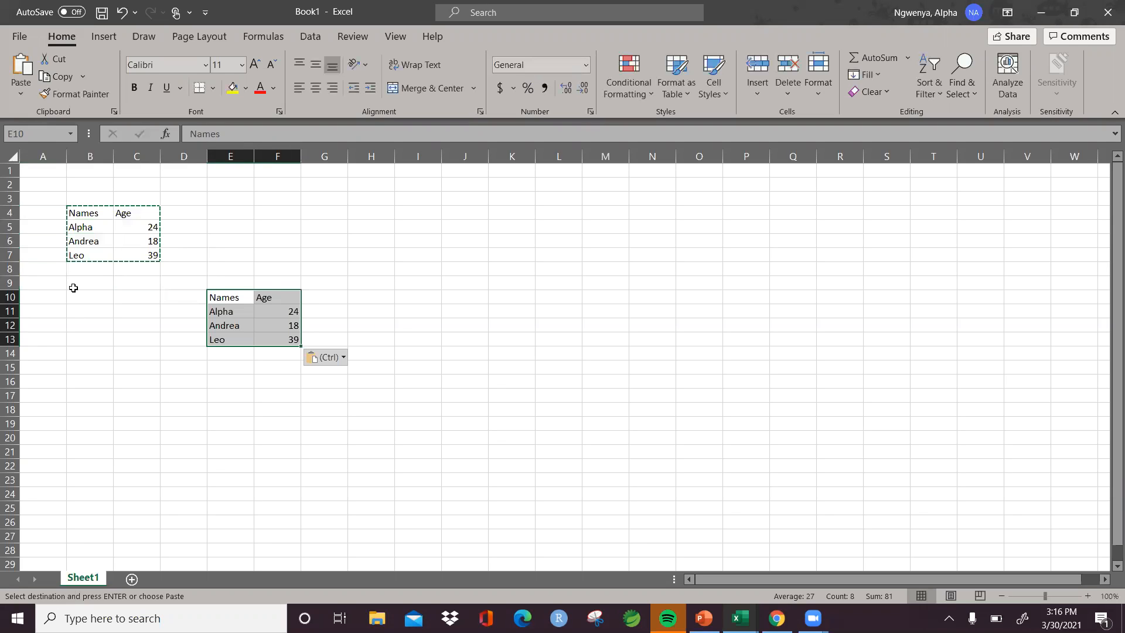
Paste the copied table again over the copy at E10 using Paste Special with All and Transpose
{"action": "key", "text": "alt"}
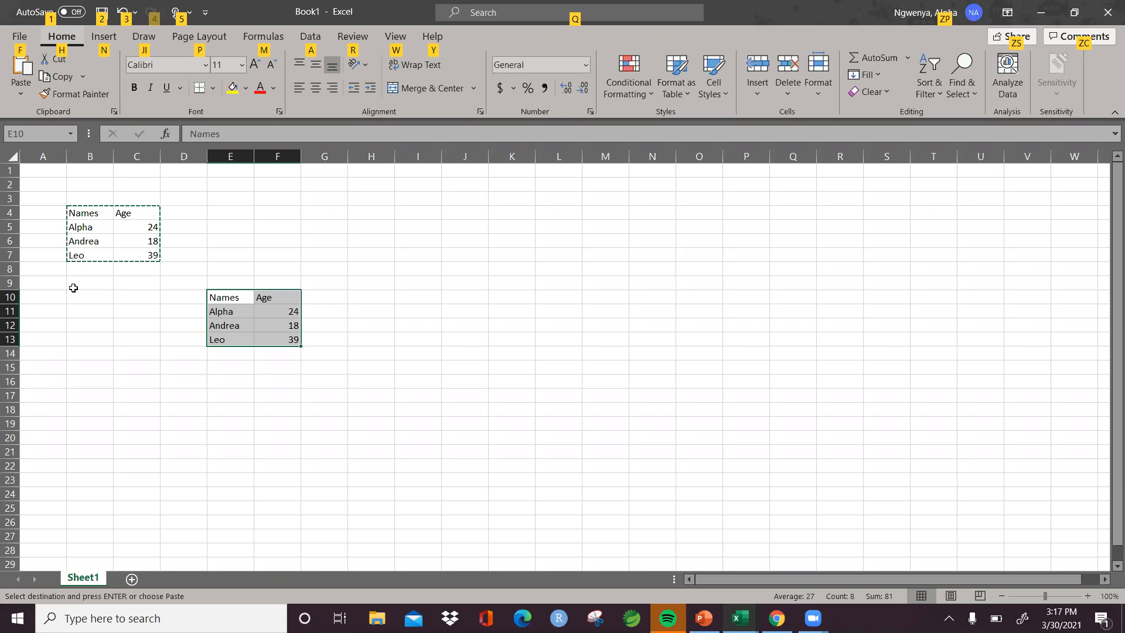
{"action": "key", "text": "e"}
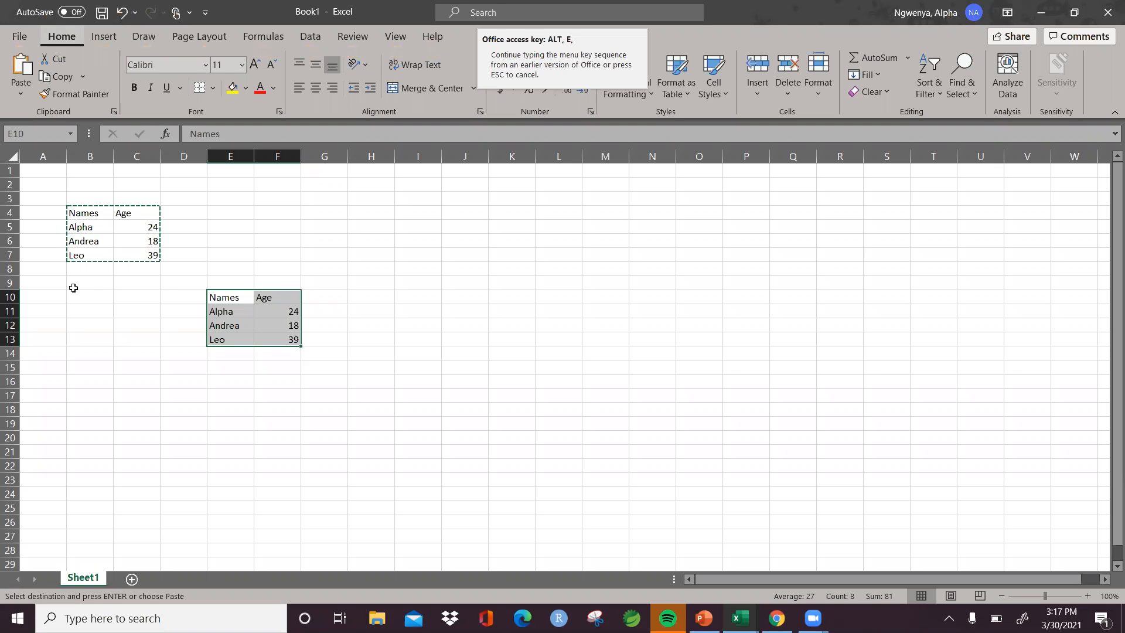
{"action": "key", "text": "s"}
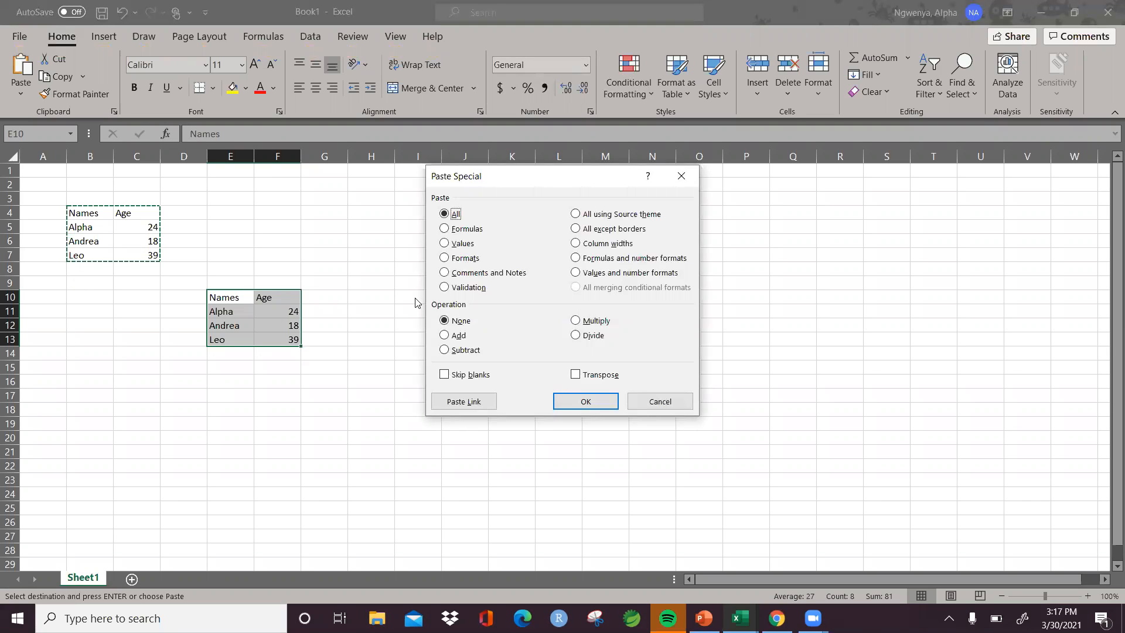
{"action": "left_click", "coordinate": [576, 375]}
{"action": "left_click", "coordinate": [571, 398]}
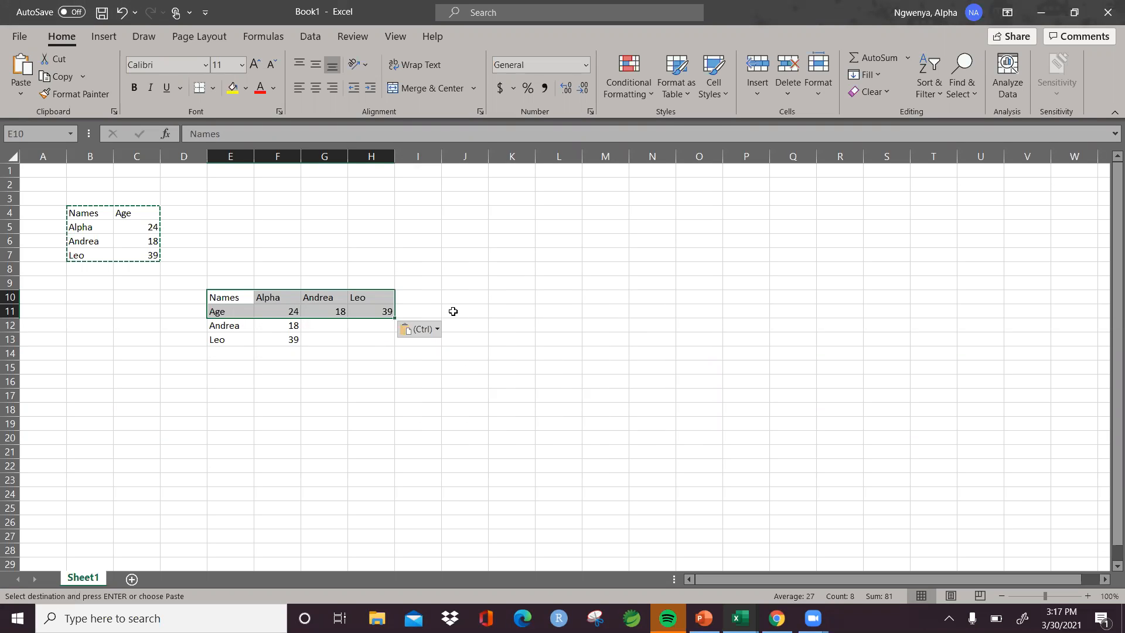
Examine the transposed table at E10 and the entries in rows 12 and 13 against the source table, ending copy mode
{"action": "left_click", "coordinate": [486, 307]}
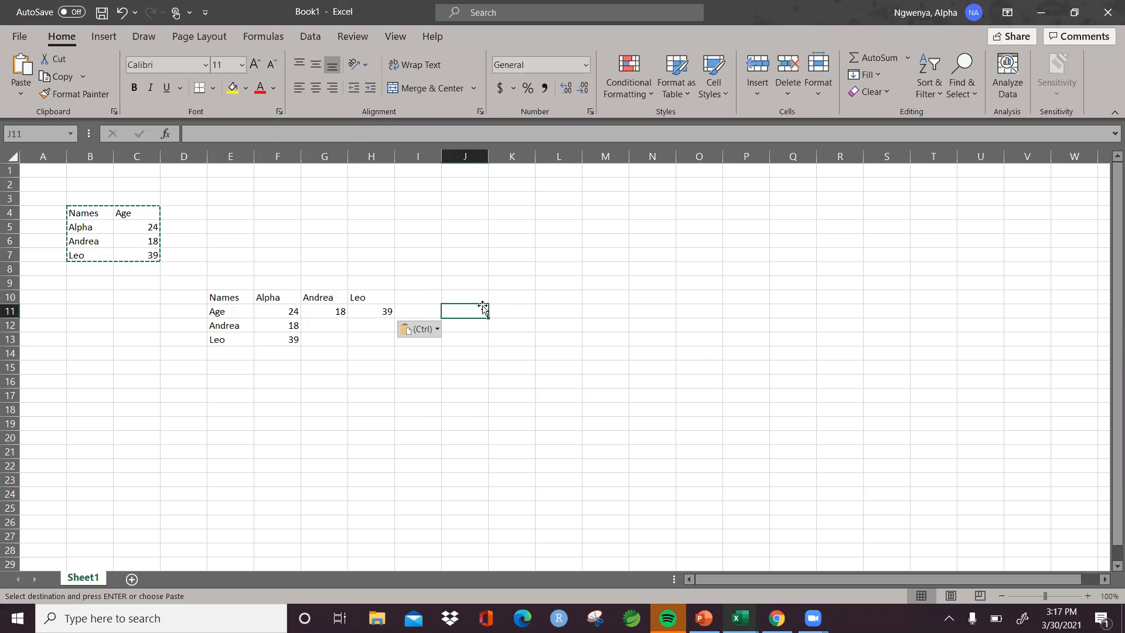
{"action": "left_click", "coordinate": [218, 329]}
{"action": "left_click_drag", "start_coordinate": [219, 329], "coordinate": [305, 347]}
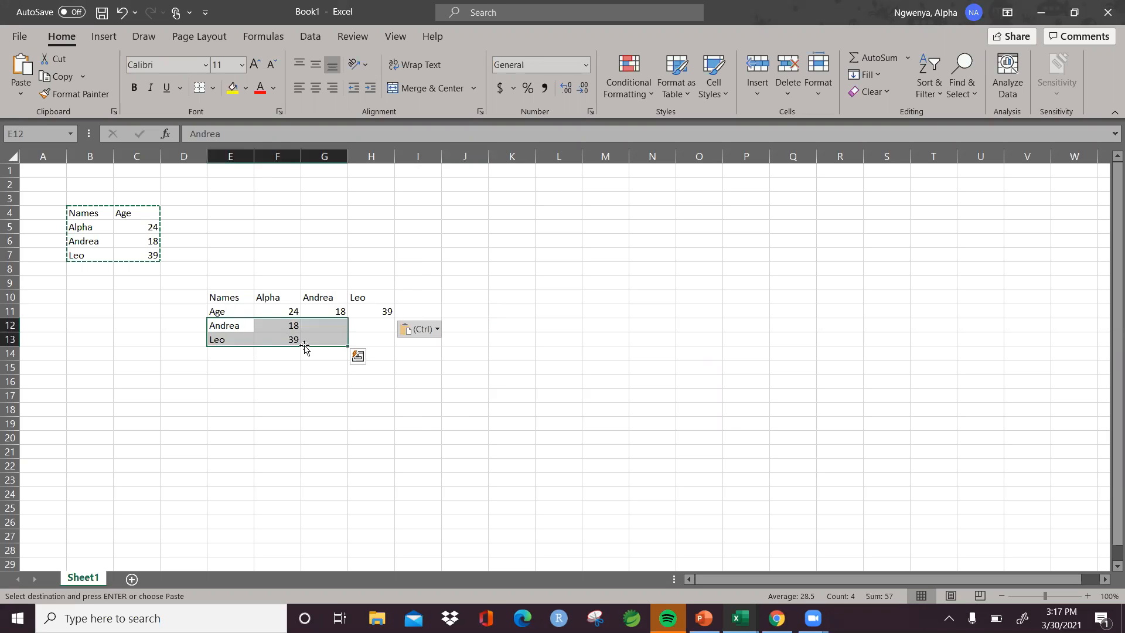
{"action": "left_click", "coordinate": [296, 338]}
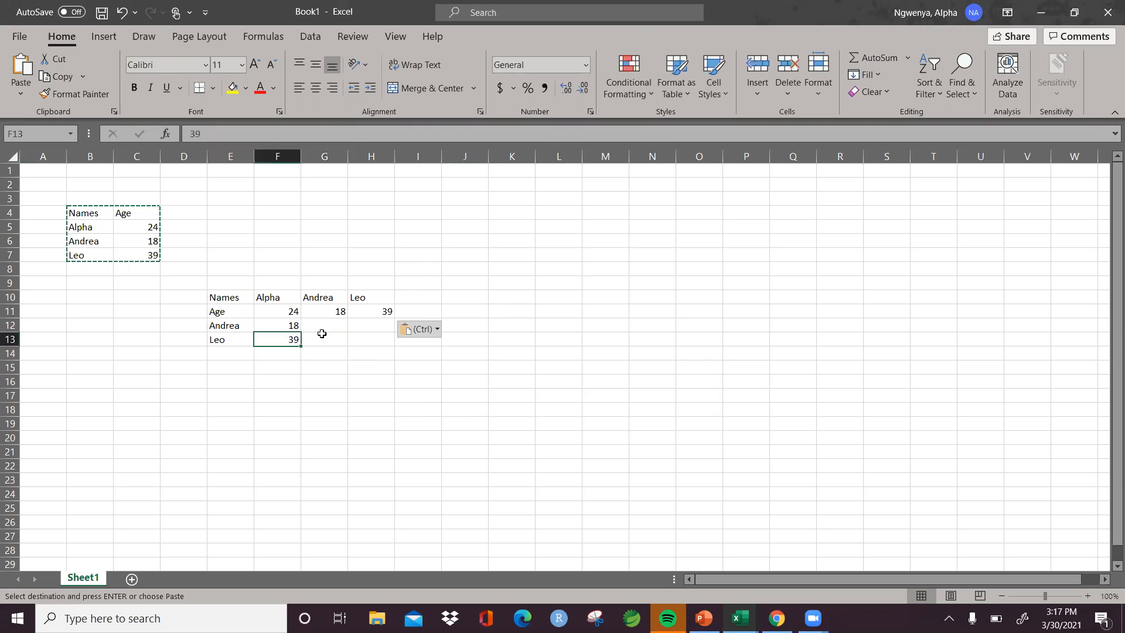
{"action": "left_click", "coordinate": [650, 258]}
{"action": "left_click", "coordinate": [74, 214]}
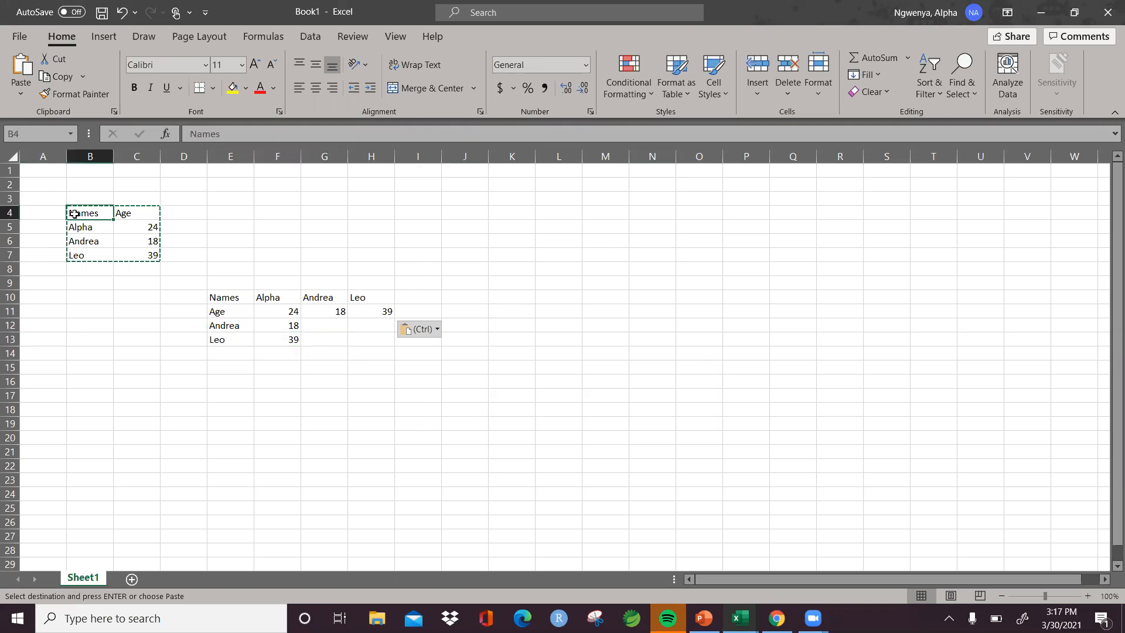
{"action": "key", "text": "Escape"}
{"action": "left_click_drag", "start_coordinate": [86, 228], "coordinate": [95, 247]}
{"action": "left_click", "coordinate": [224, 238]}
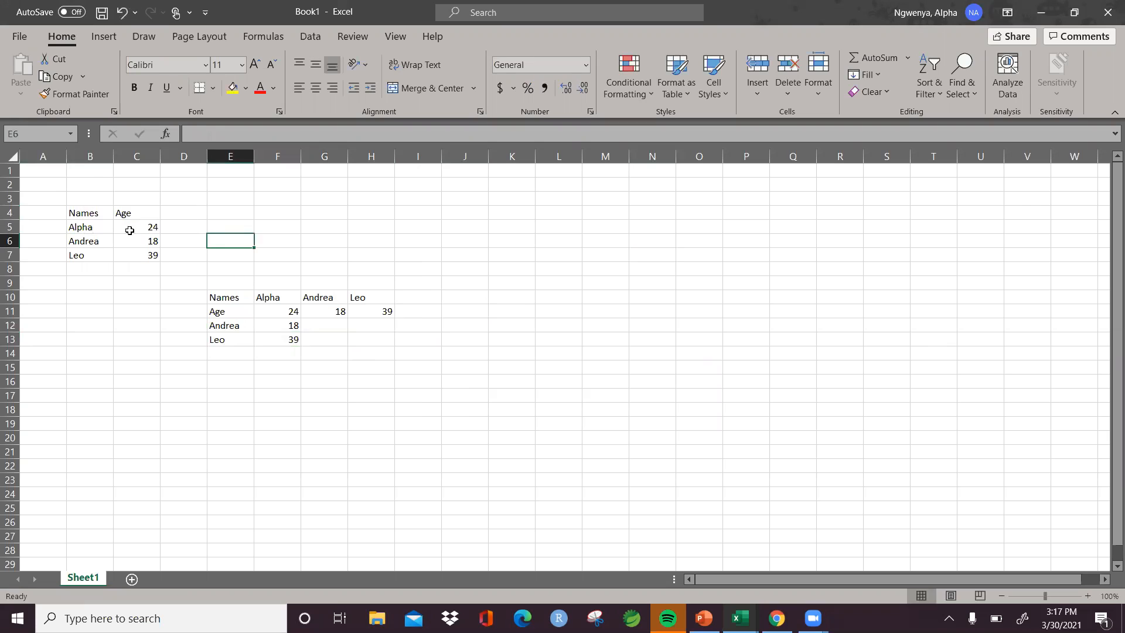
Copy the source table B4:C7 and paste it starting at cell M5
{"action": "left_click", "coordinate": [93, 213]}
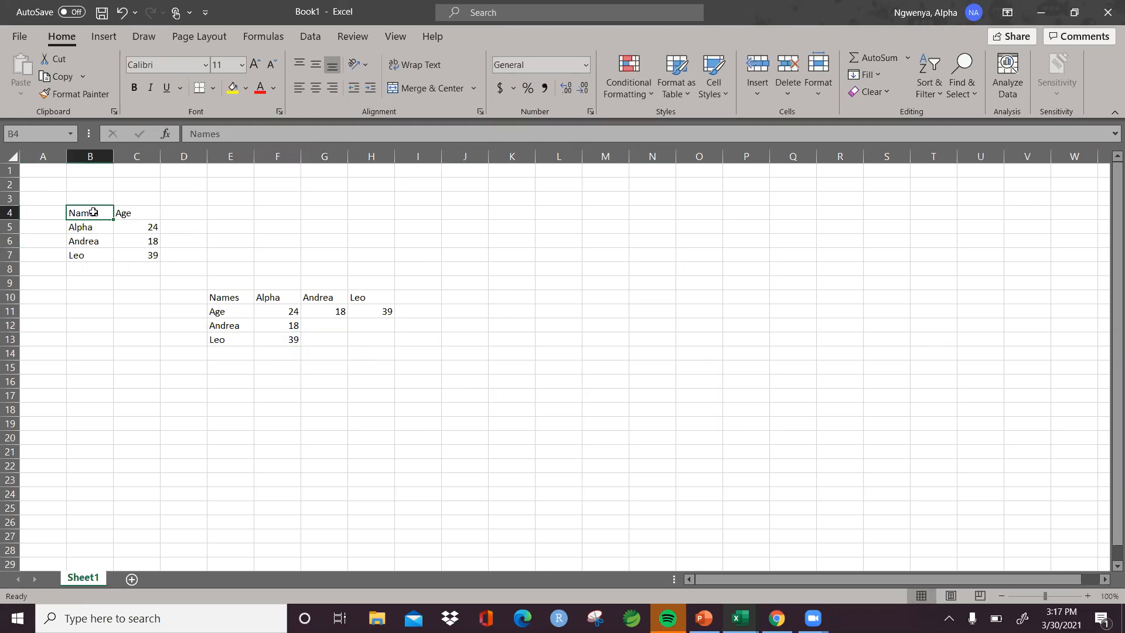
{"action": "key", "text": "shift+Down"}
{"action": "key", "text": "shift+Right"}
{"action": "key", "text": "shift+Down"}
{"action": "key", "text": "shift+Down"}
{"action": "key", "text": "ctrl+c"}
{"action": "left_click", "coordinate": [596, 226]}
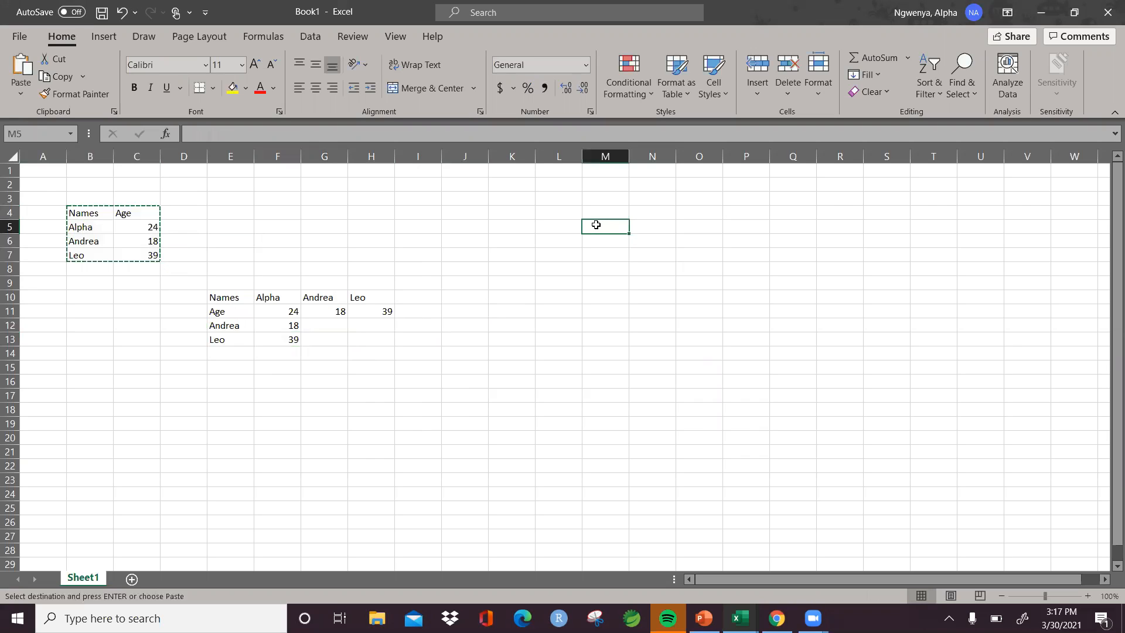
{"action": "key", "text": "ctrl+v"}
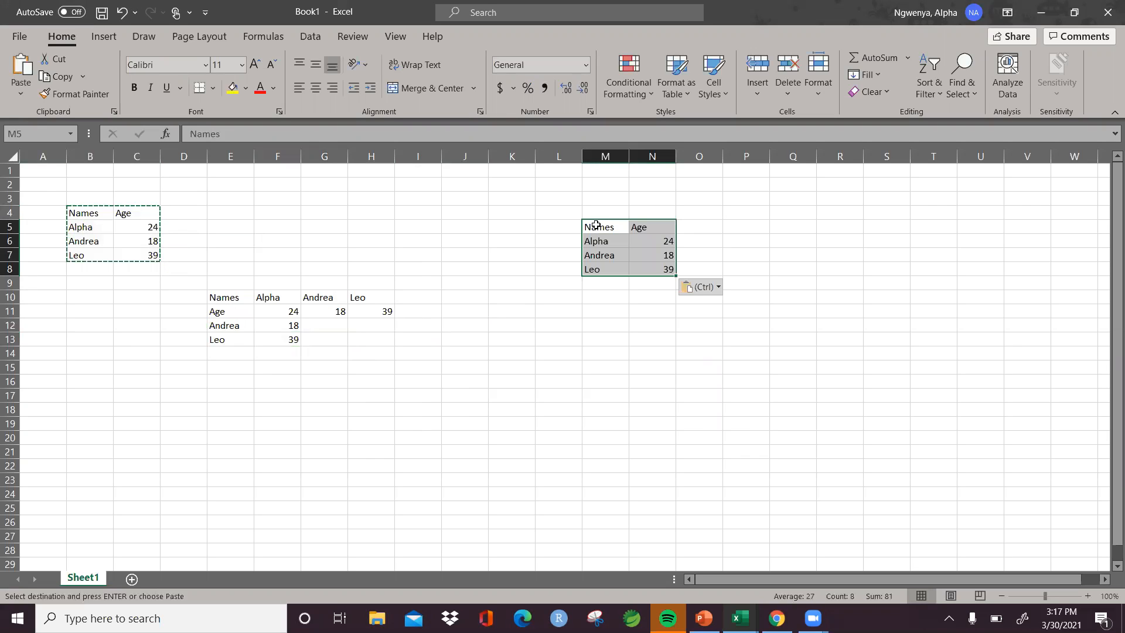
Paste the copied table over the copy at M5 using Paste Special with All and Transpose
{"action": "key", "text": "alt"}
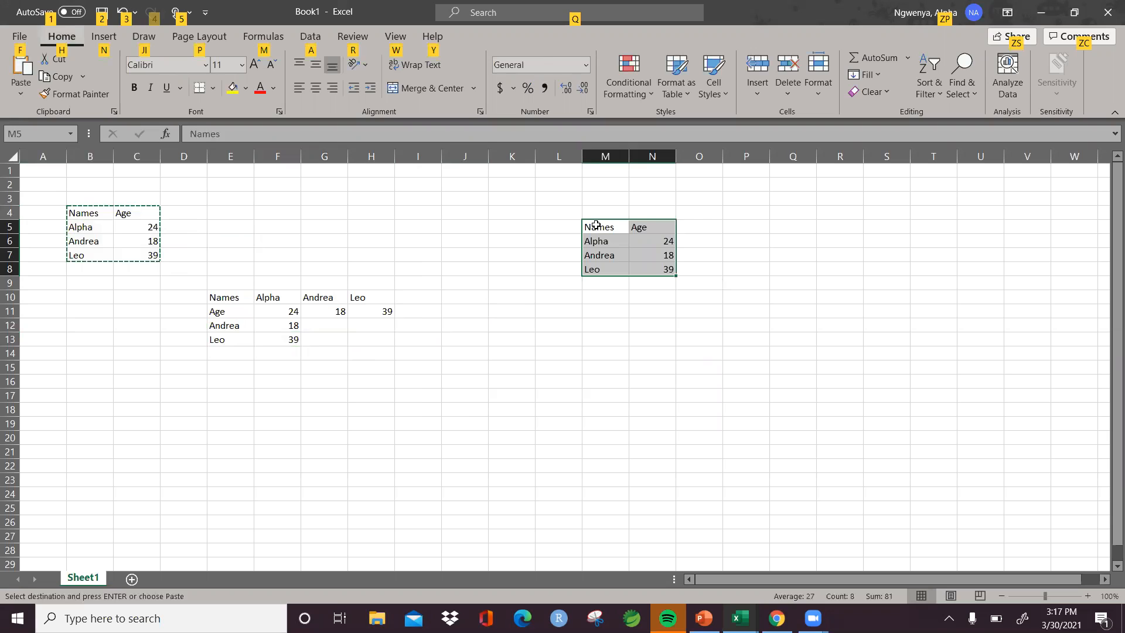
{"action": "key", "text": "e"}
{"action": "key", "text": "s"}
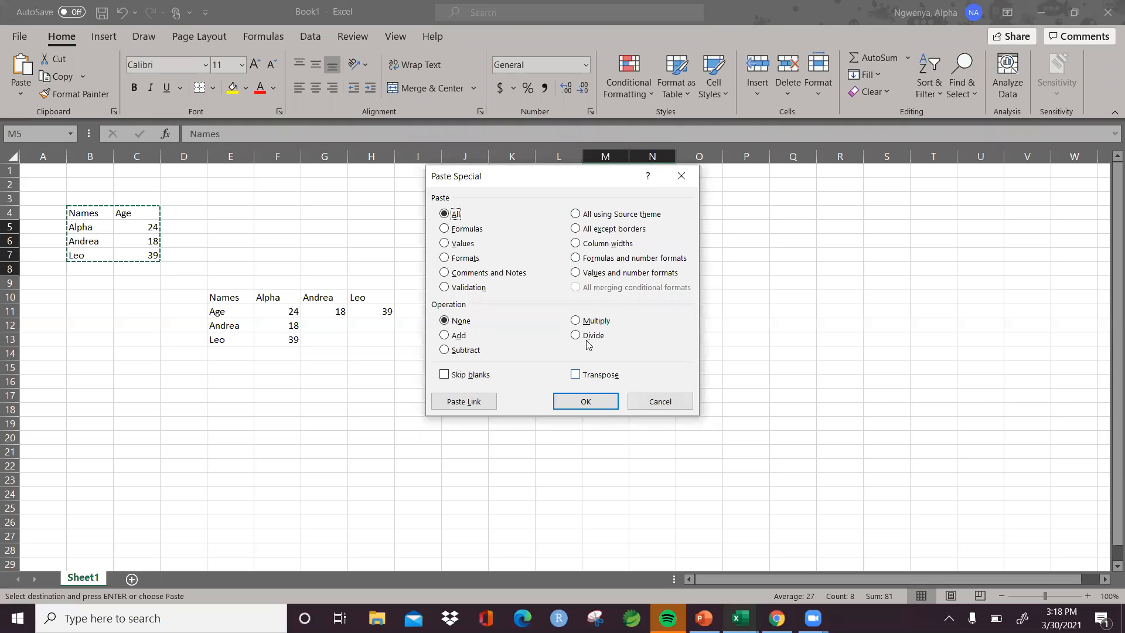
{"action": "left_click", "coordinate": [576, 375]}
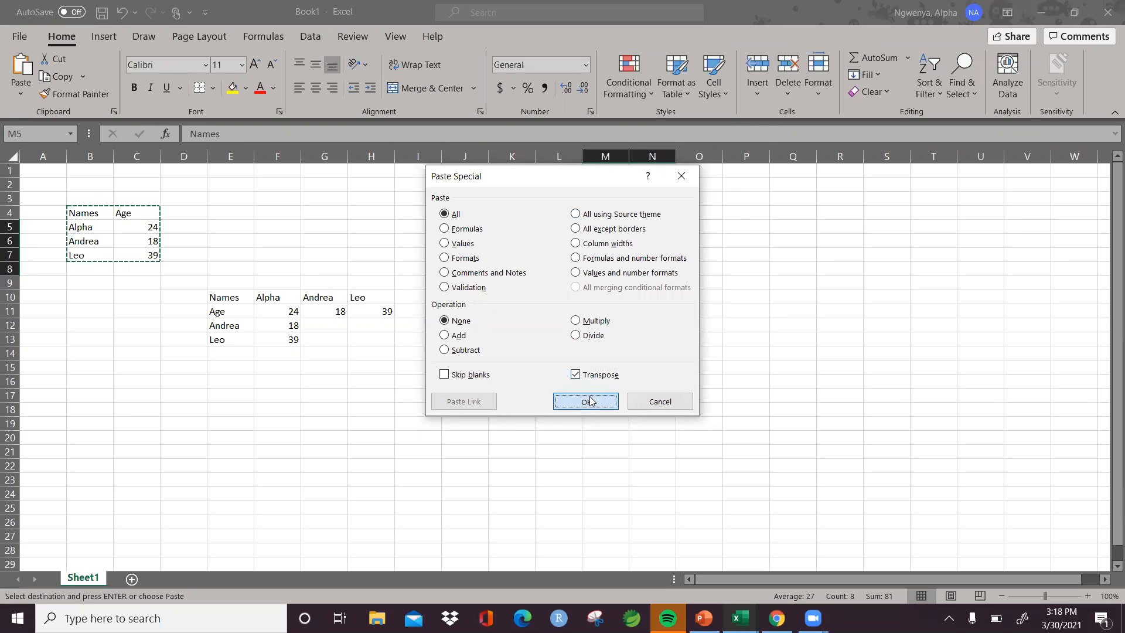
{"action": "left_click", "coordinate": [585, 401]}
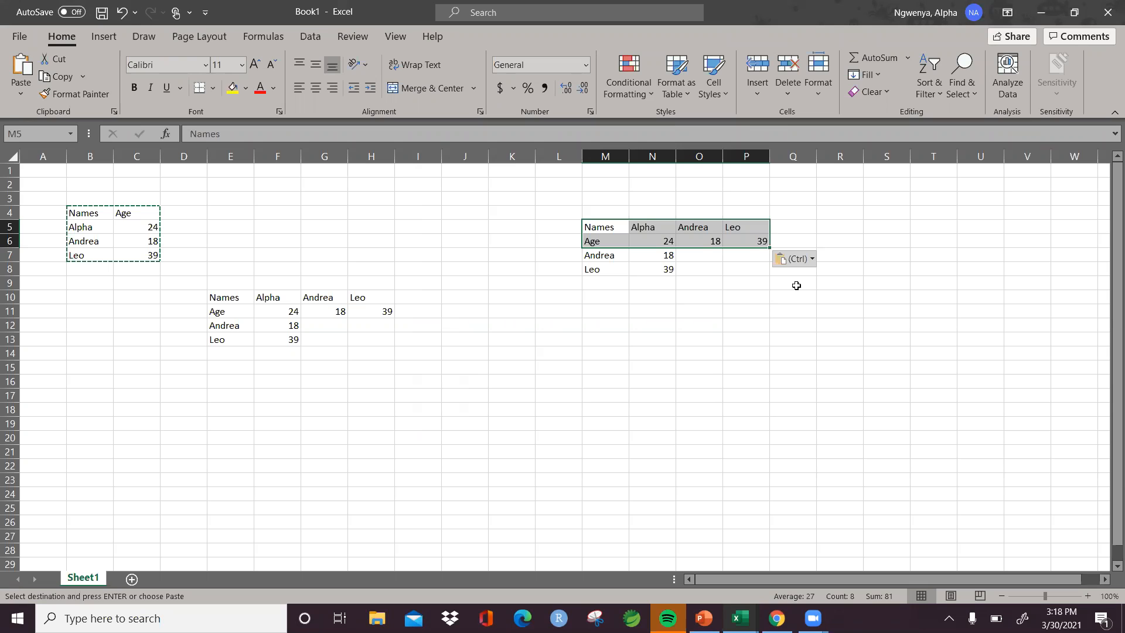
Compare the transposed table at M5 in Book1 with the transposed tables on the Slicer sheet of the Advanced excel workbook
{"action": "key", "text": "alt+Tab"}
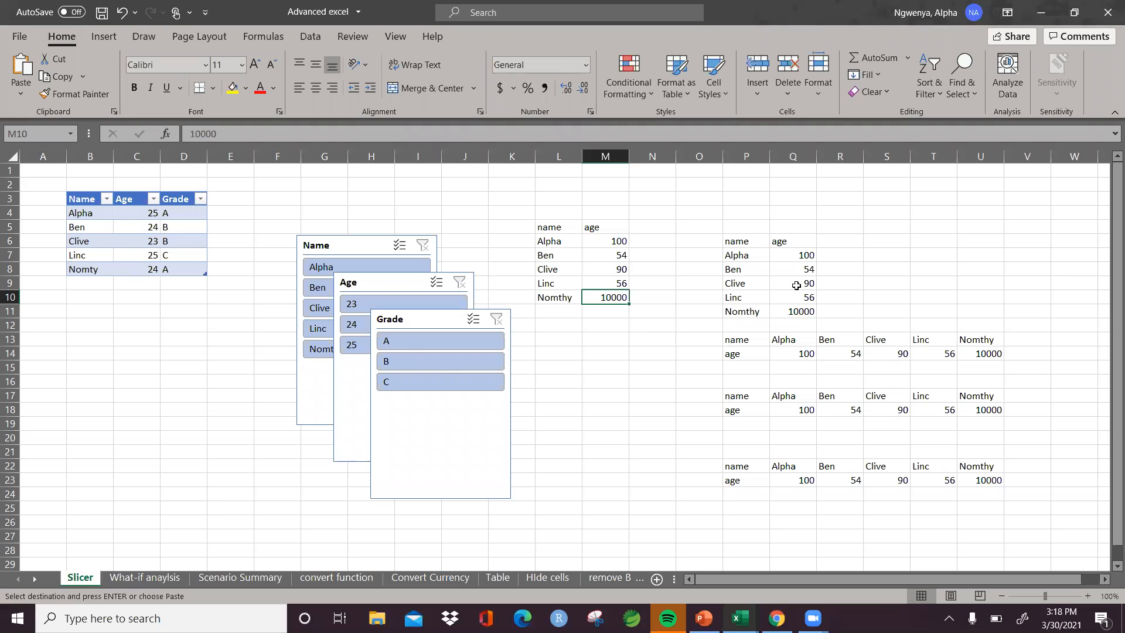
{"action": "key", "text": "alt+Tab"}
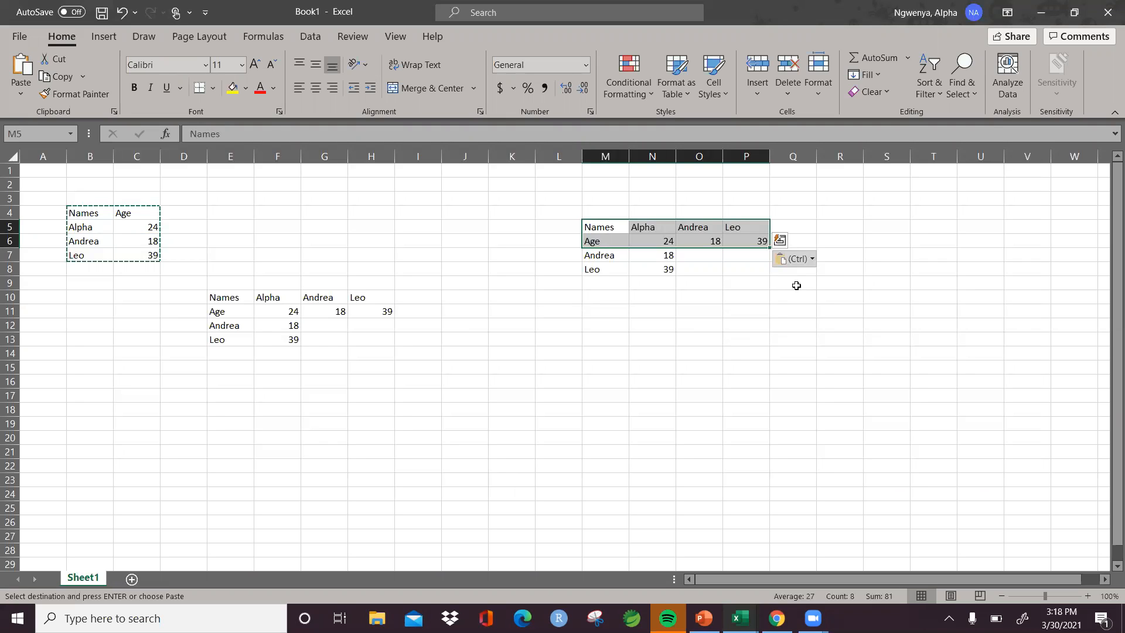
{"action": "key", "text": "alt+Tab"}
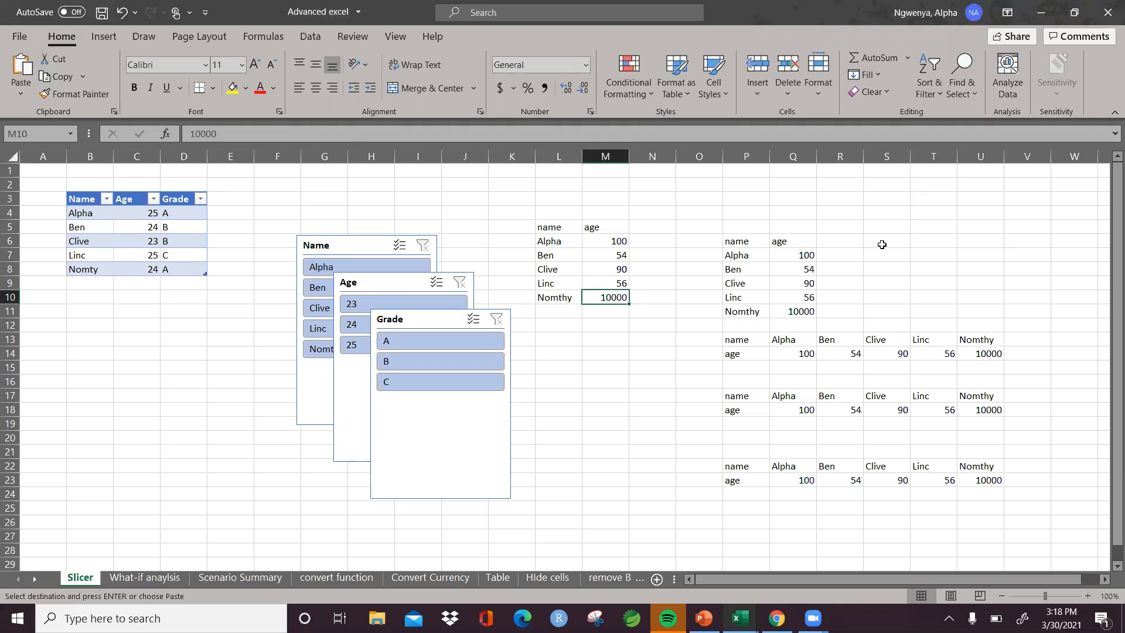
{"action": "key", "text": "alt+Tab"}
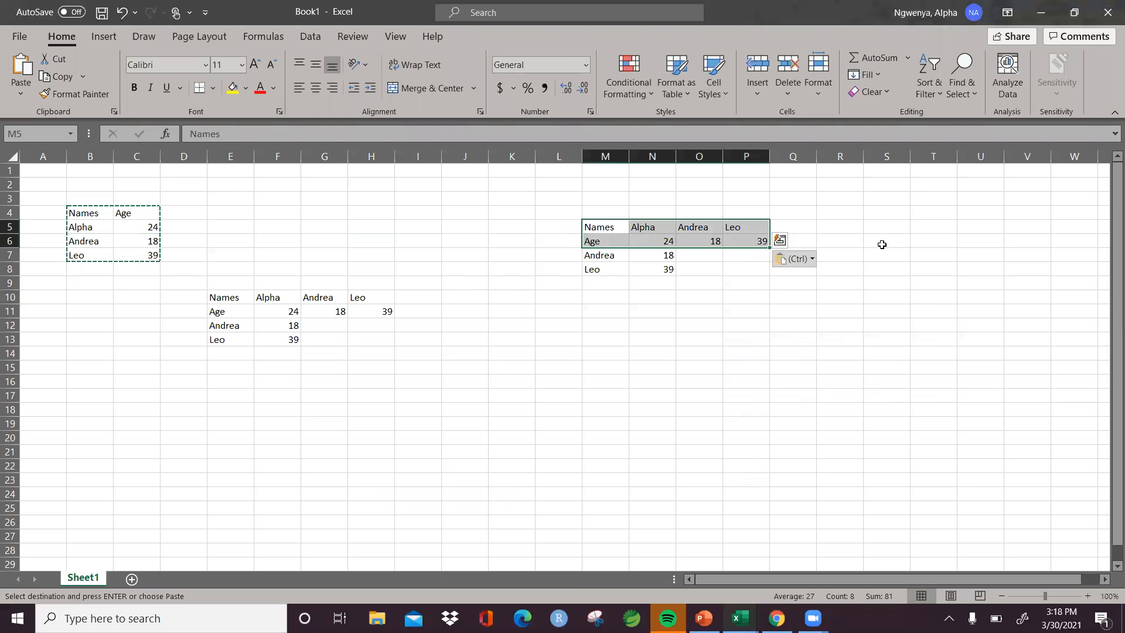
{"action": "right_click", "coordinate": [883, 201]}
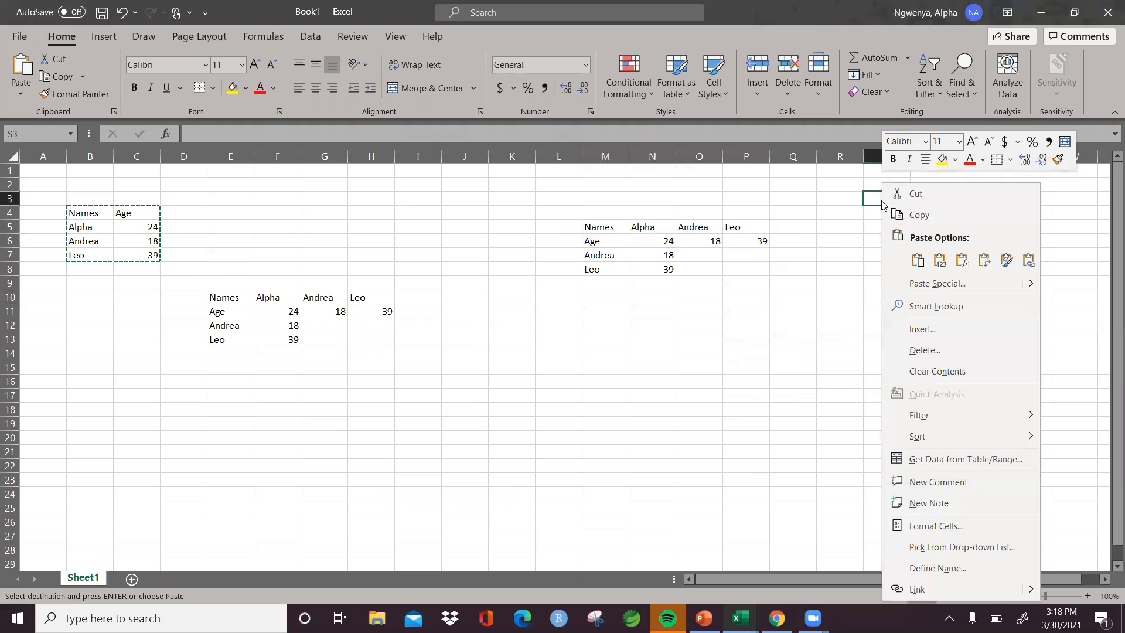
{"action": "left_click", "coordinate": [708, 270]}
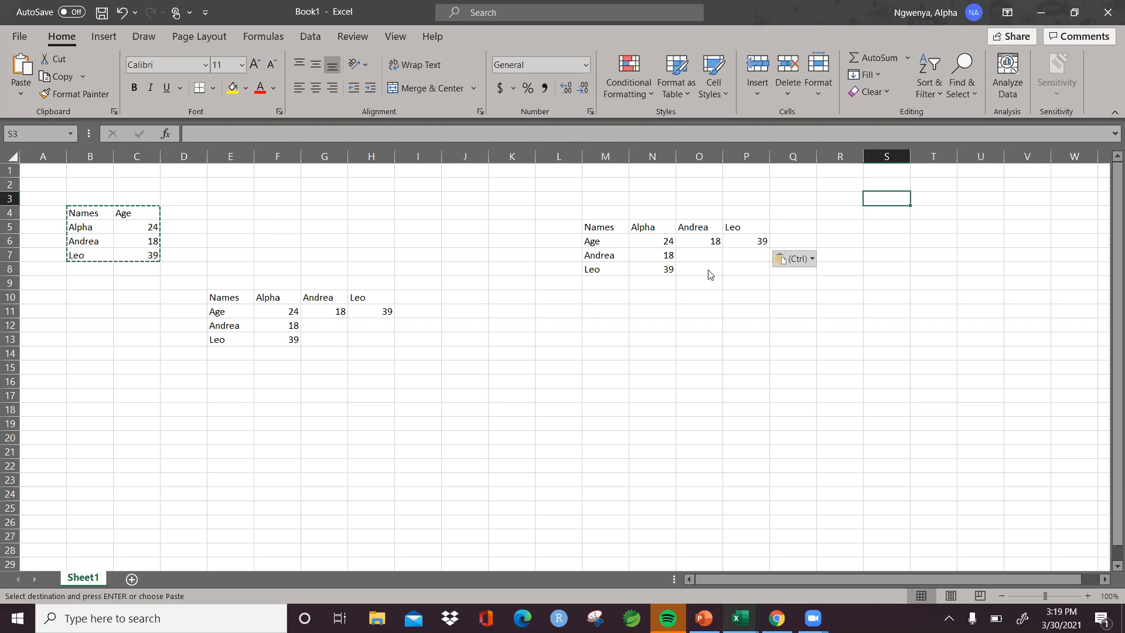
{"action": "key", "text": "alt+Tab"}
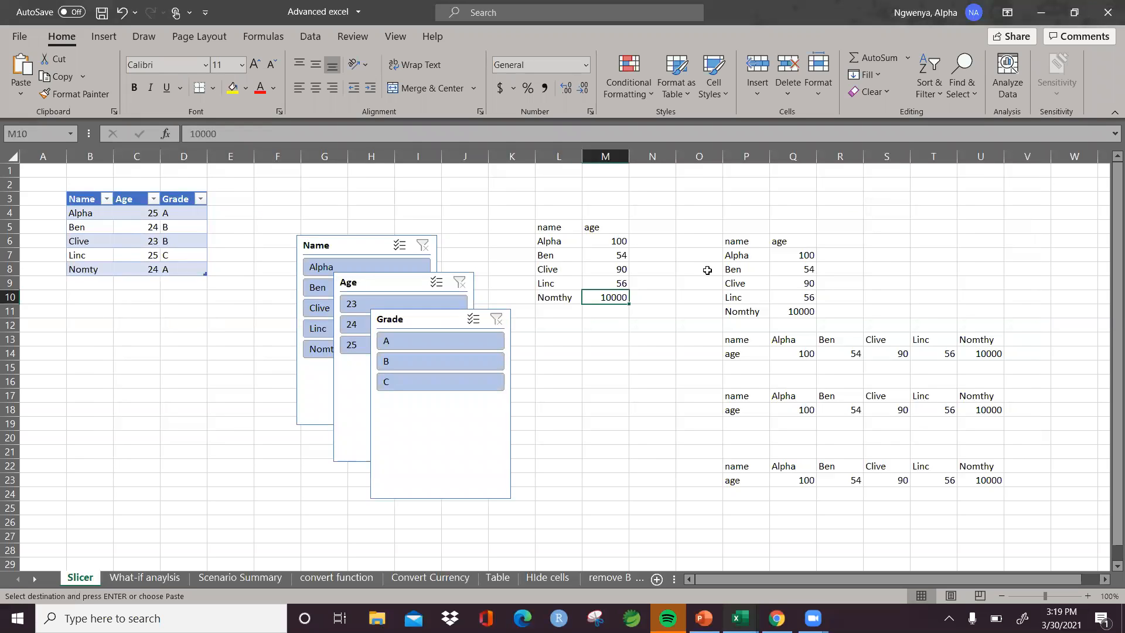
{"action": "key", "text": "alt+Tab"}
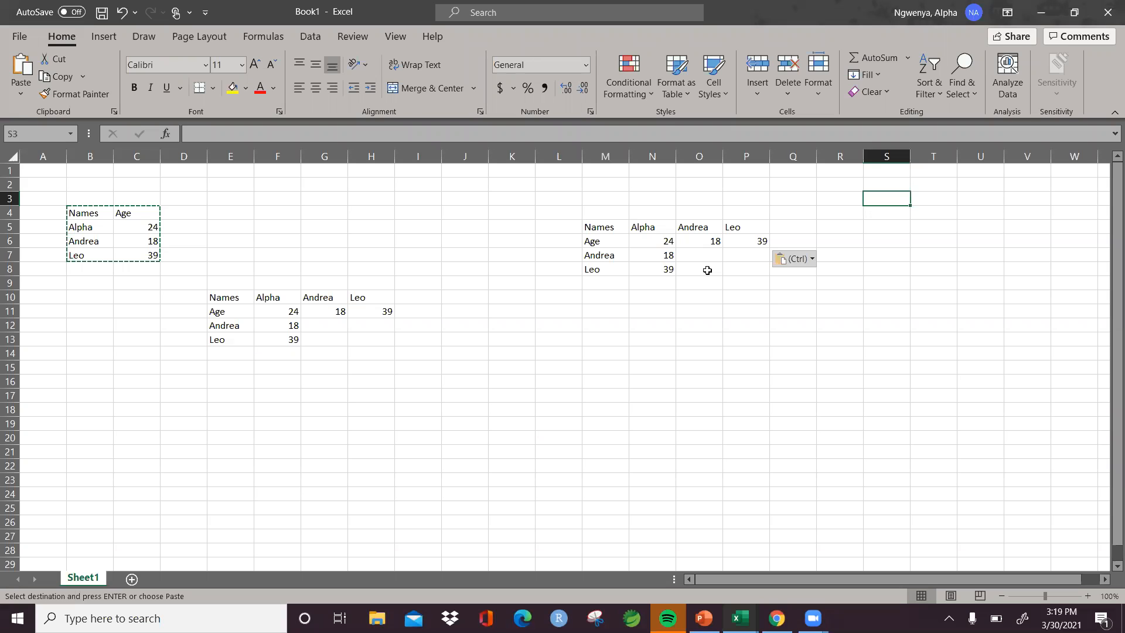
Switch to the Advanced excel workbook and remove the Grade, Age and Name slicers from the Slicer sheet
{"action": "key", "text": "alt+Tab"}
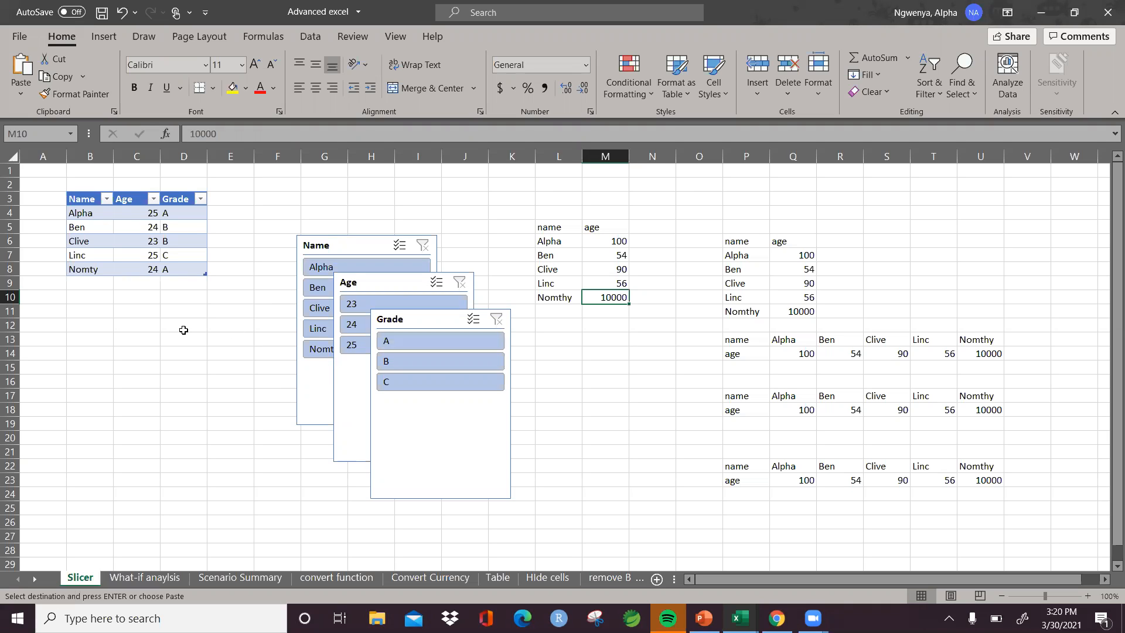
{"action": "right_click", "coordinate": [436, 324]}
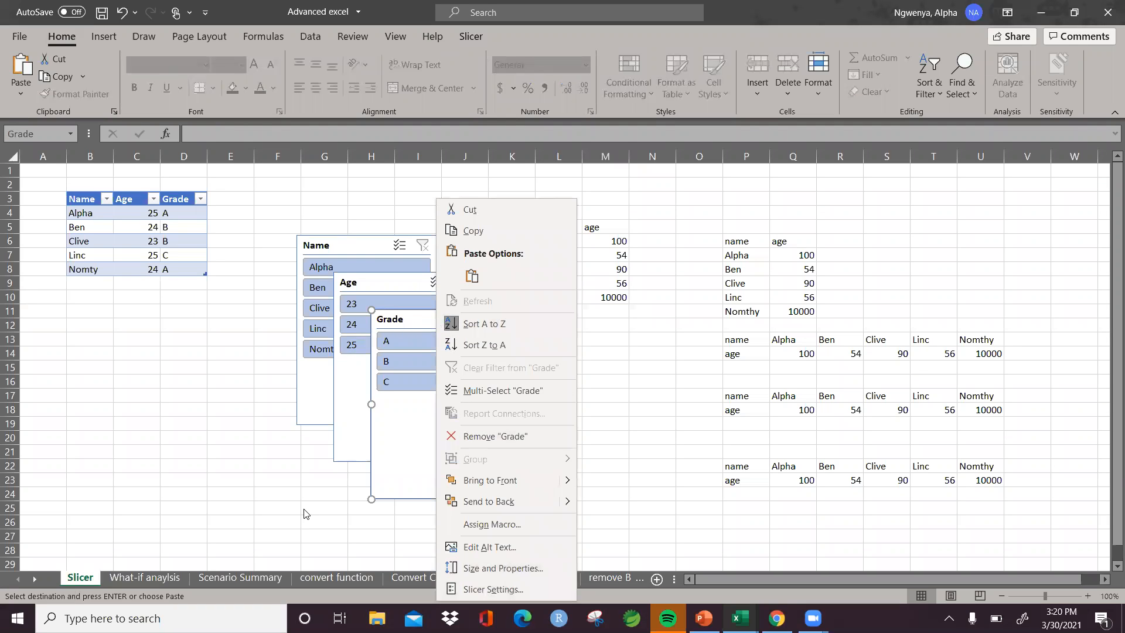
{"action": "left_click", "coordinate": [495, 437]}
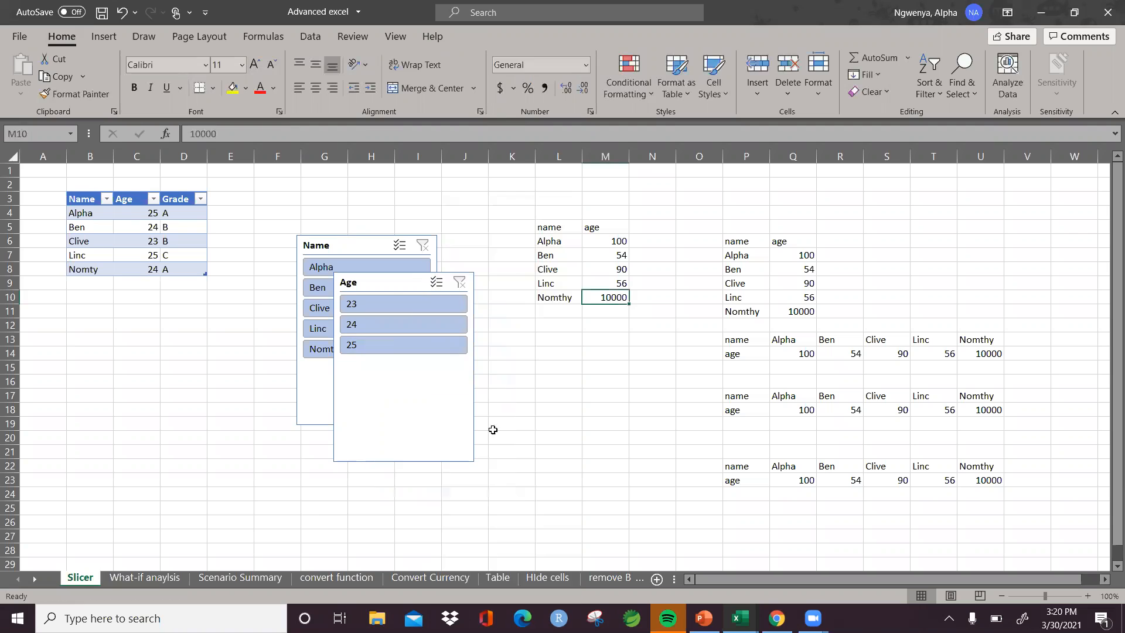
{"action": "right_click", "coordinate": [392, 285]}
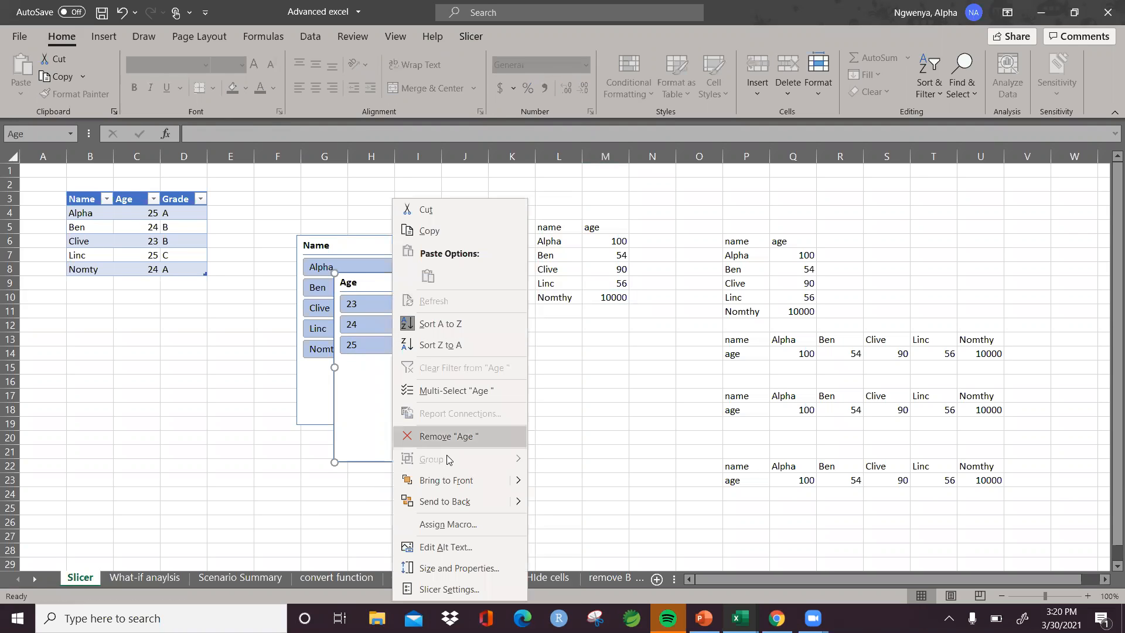
{"action": "left_click", "coordinate": [448, 437]}
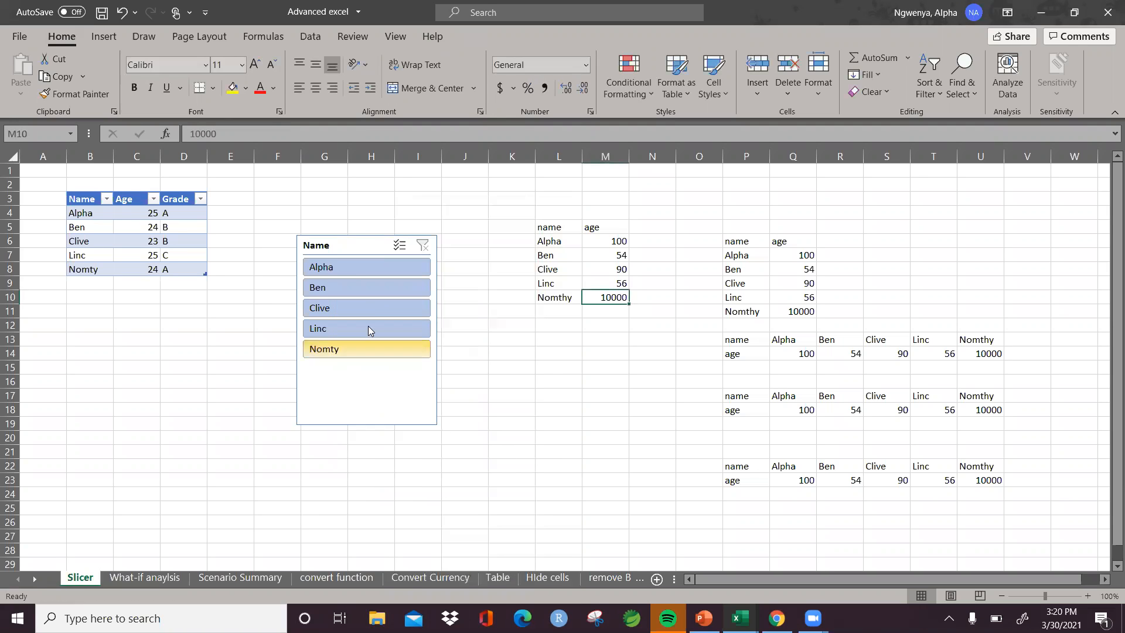
{"action": "left_click", "coordinate": [339, 245]}
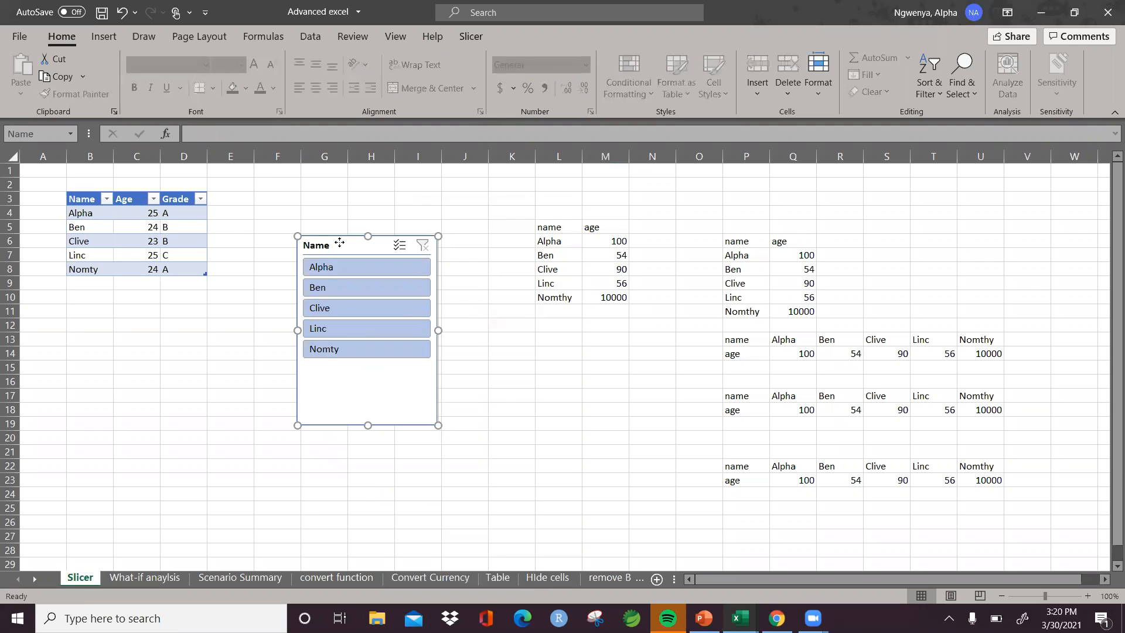
{"action": "right_click", "coordinate": [340, 245]}
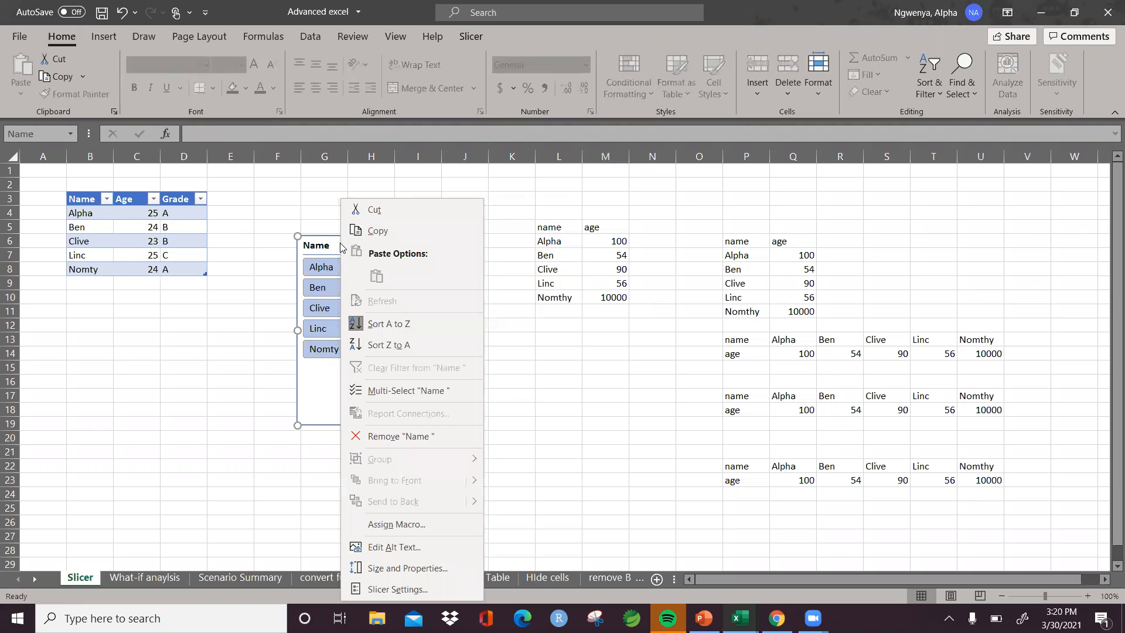
{"action": "left_click", "coordinate": [401, 442]}
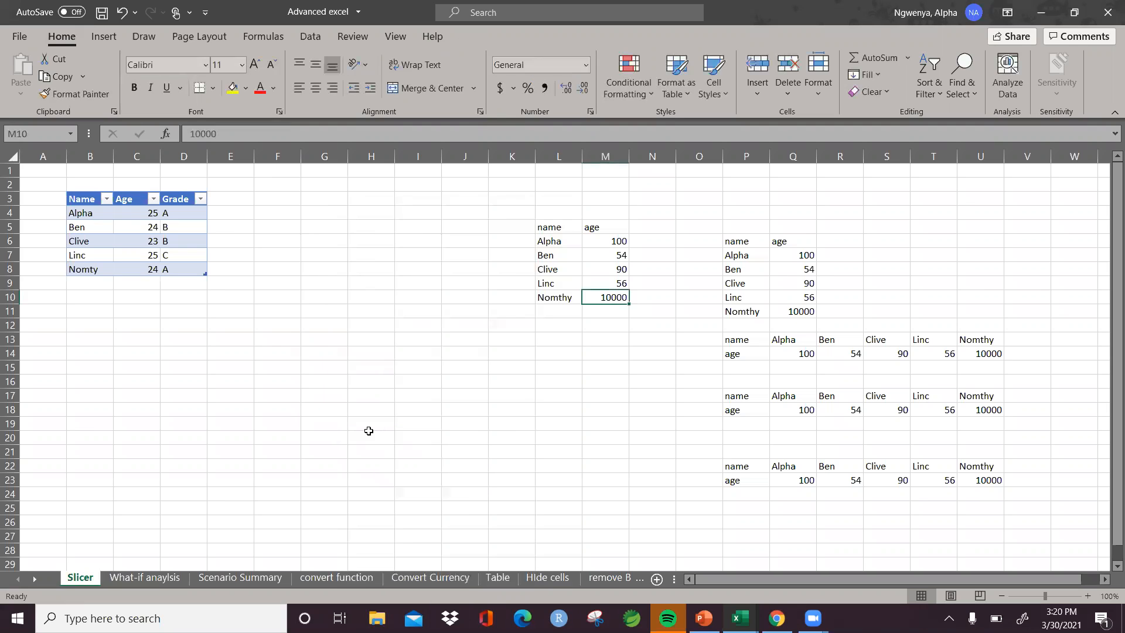
{"action": "left_click", "coordinate": [361, 257]}
{"action": "left_click", "coordinate": [80, 218]}
{"action": "left_click", "coordinate": [81, 240]}
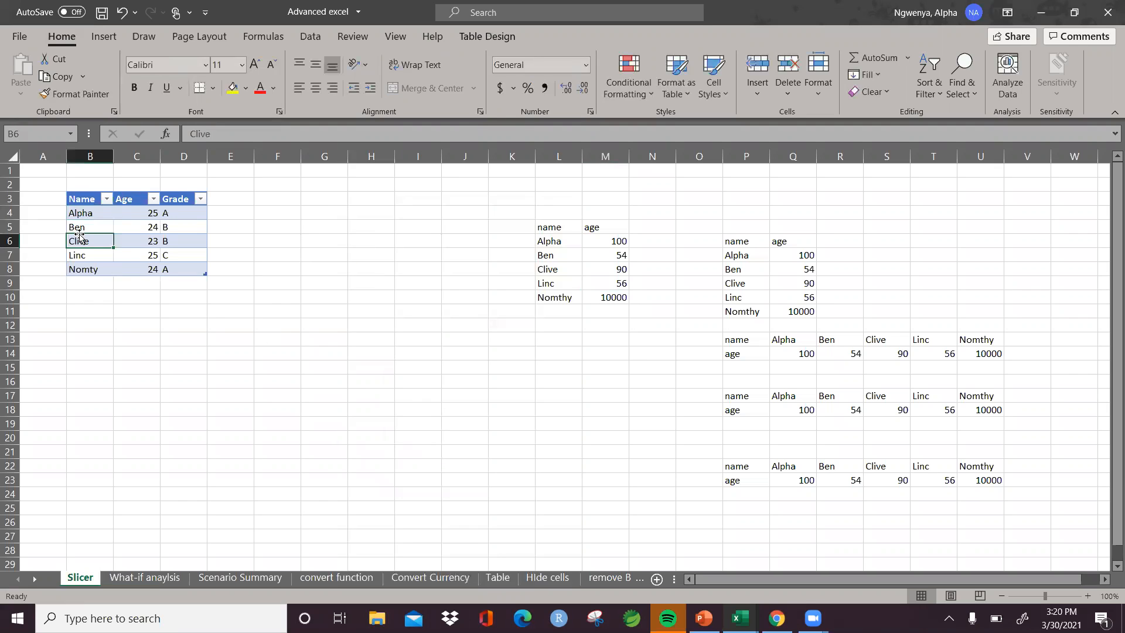
{"action": "left_click", "coordinate": [92, 269]}
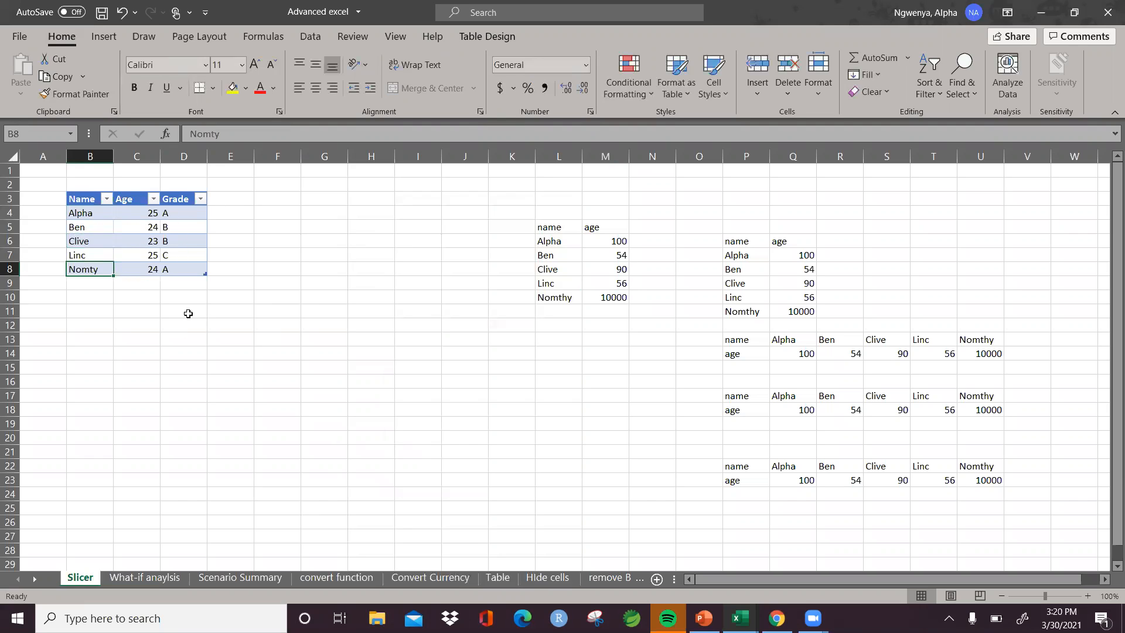
{"action": "left_click", "coordinate": [346, 309]}
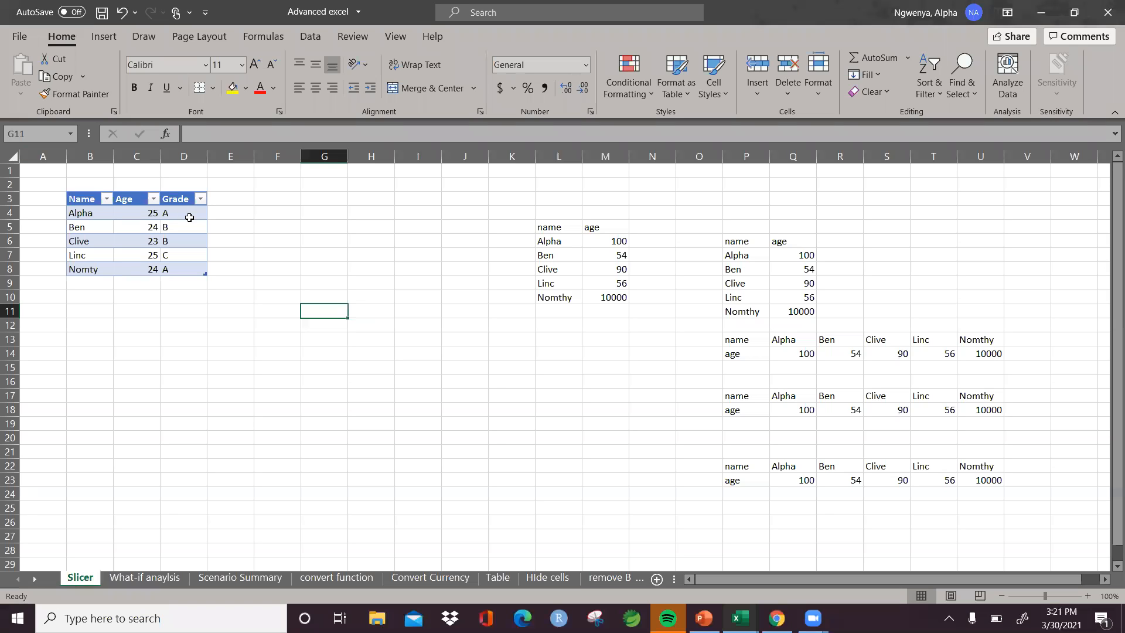
Filter the Grade column of the table at B3 to show only grade B
{"action": "left_click", "coordinate": [201, 199]}
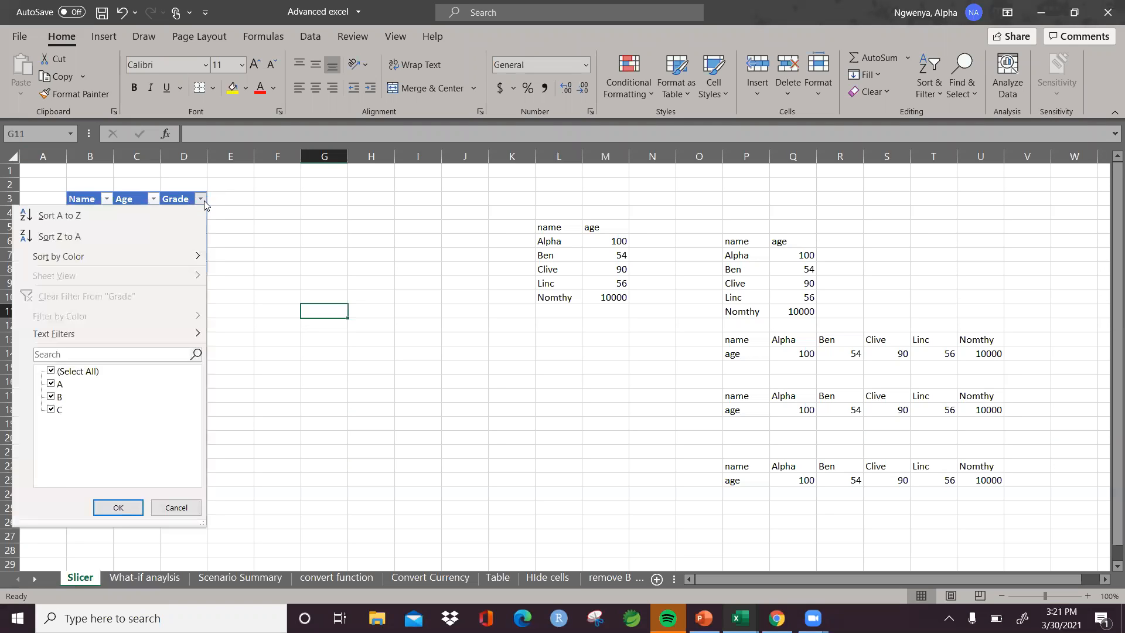
{"action": "left_click", "coordinate": [51, 371]}
{"action": "left_click", "coordinate": [51, 397]}
{"action": "left_click", "coordinate": [119, 508]}
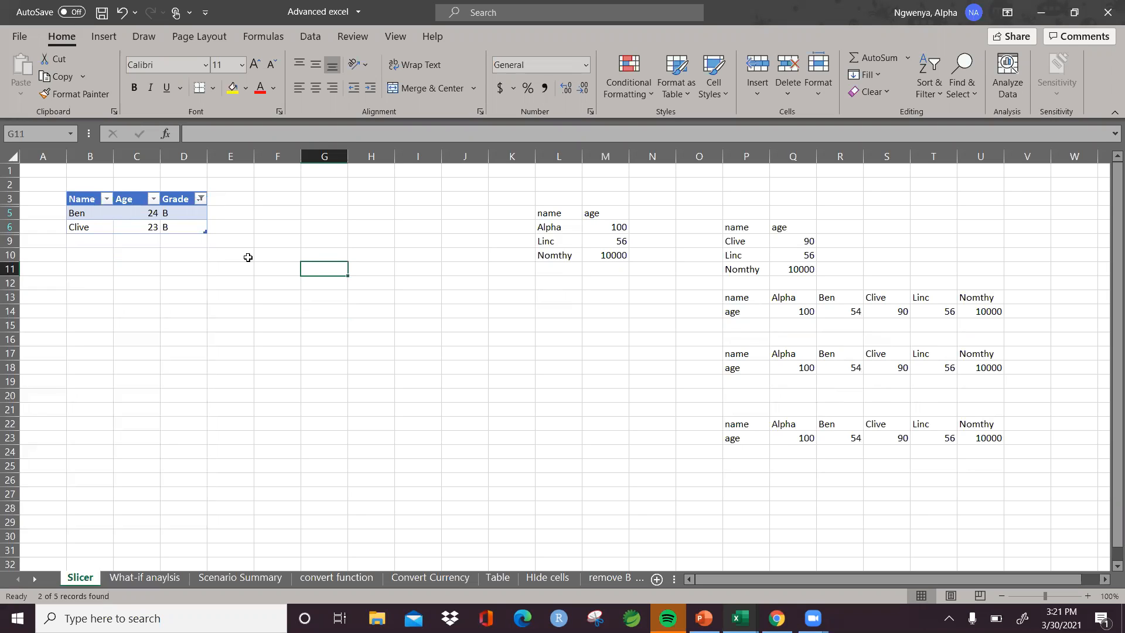
Reselect all grades in the Grade column's filter to show every row of the table
{"action": "left_click", "coordinate": [200, 199]}
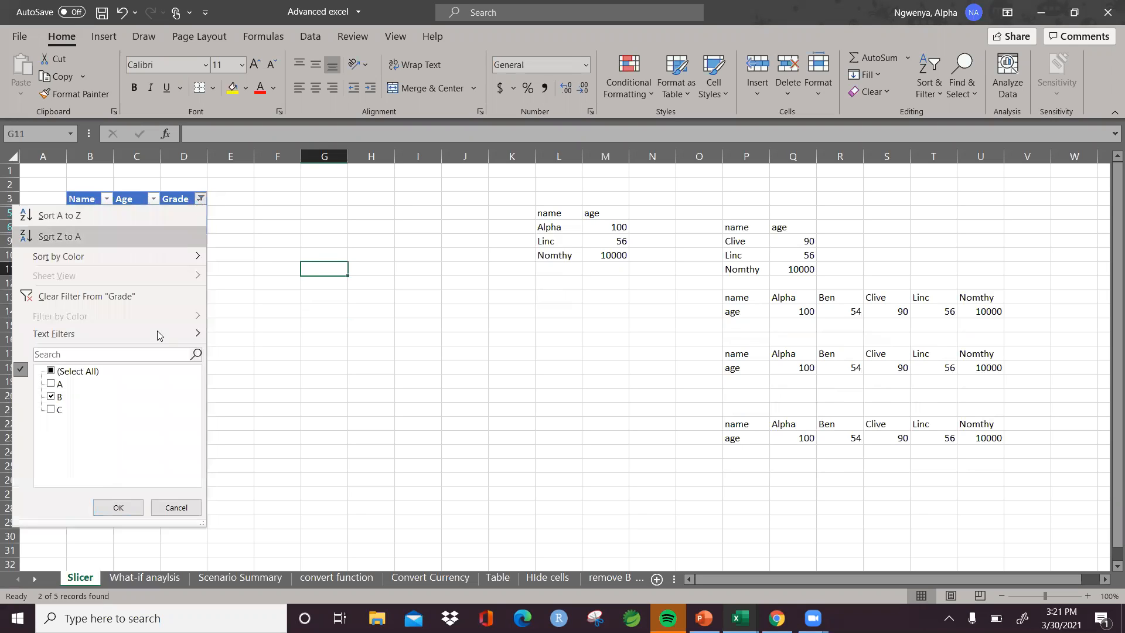
{"action": "left_click", "coordinate": [53, 372]}
{"action": "left_click", "coordinate": [109, 507]}
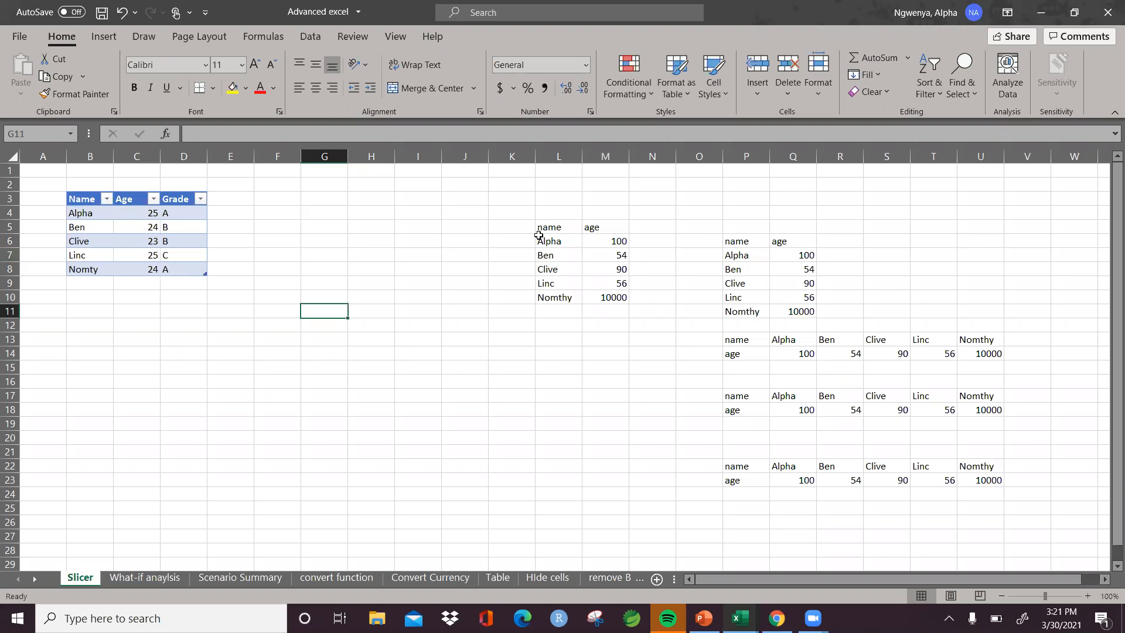
Convert the name and age range L5:M10 into a table, using its first row as headers
{"action": "left_click_drag", "start_coordinate": [545, 230], "coordinate": [599, 293]}
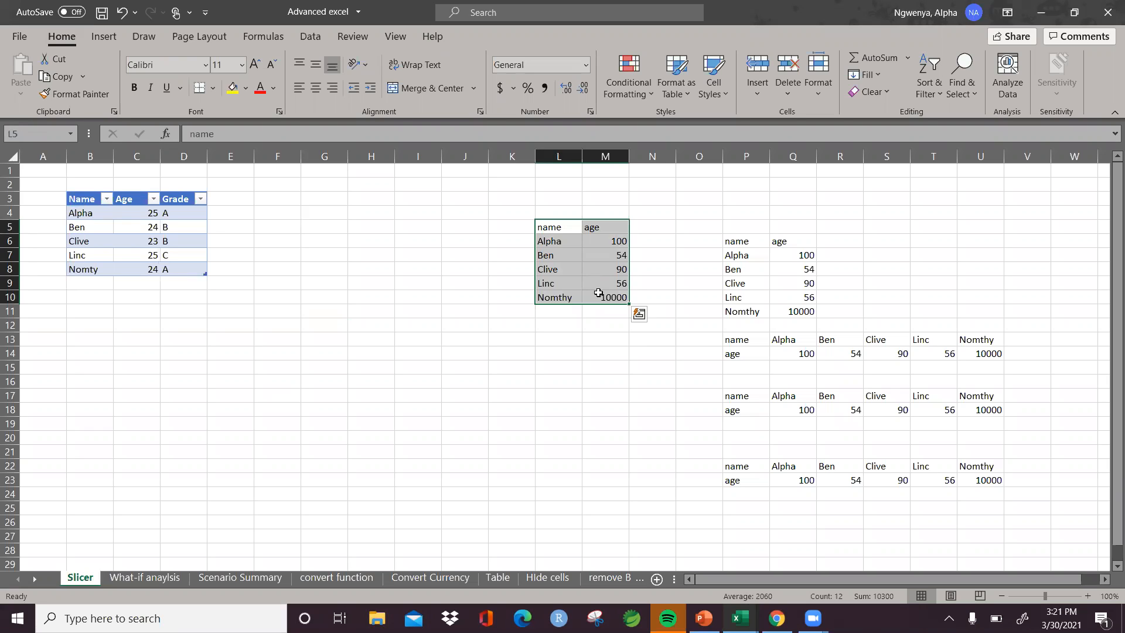
{"action": "left_click", "coordinate": [102, 36]}
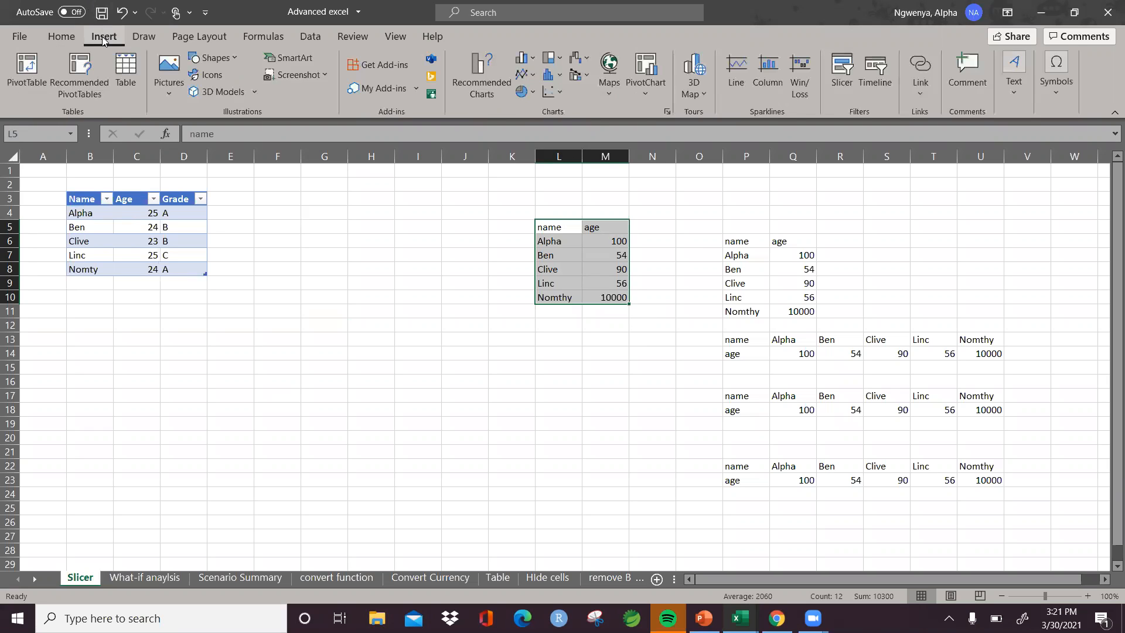
{"action": "left_click", "coordinate": [125, 70]}
{"action": "left_click", "coordinate": [549, 329]}
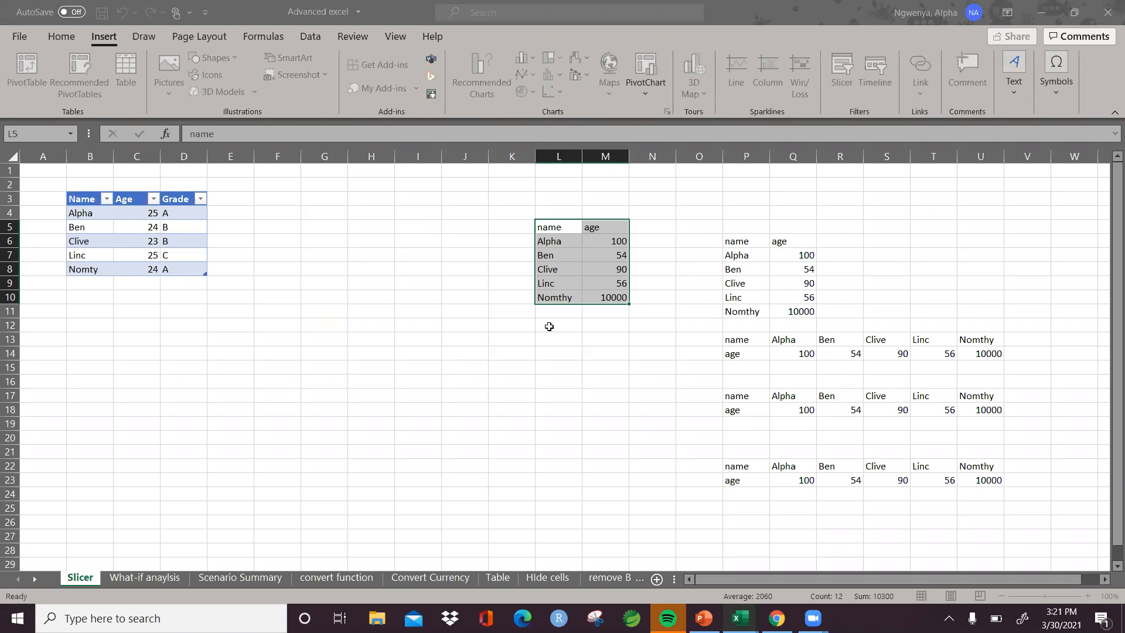
{"action": "left_click", "coordinate": [423, 284]}
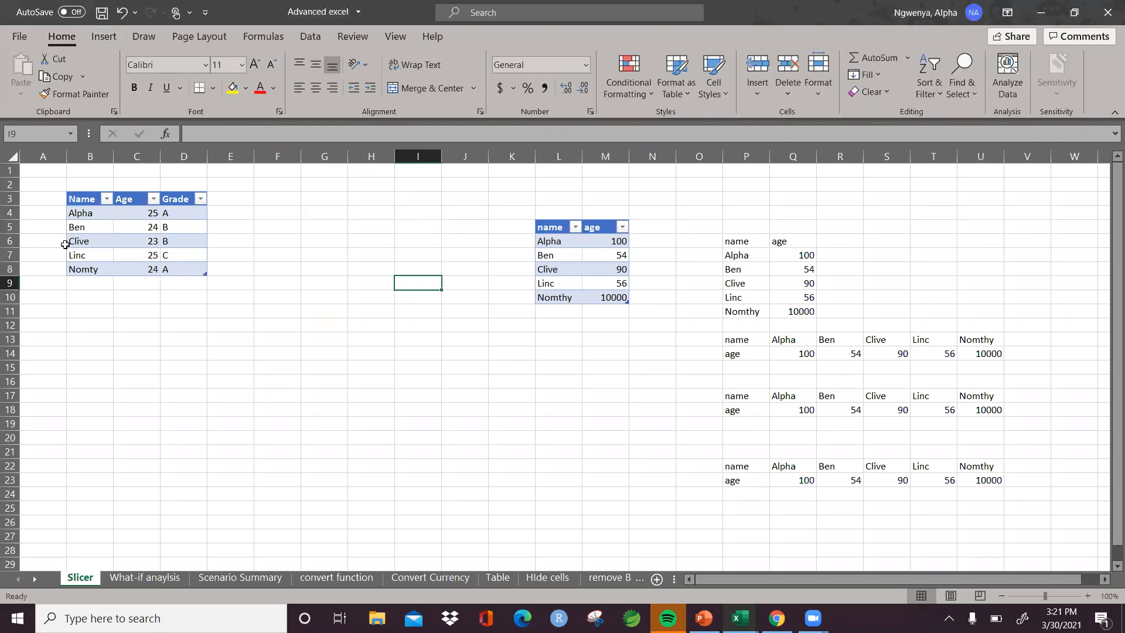
Insert slicers for the Name, Age and Grade fields of the table at B3
{"action": "left_click", "coordinate": [142, 216]}
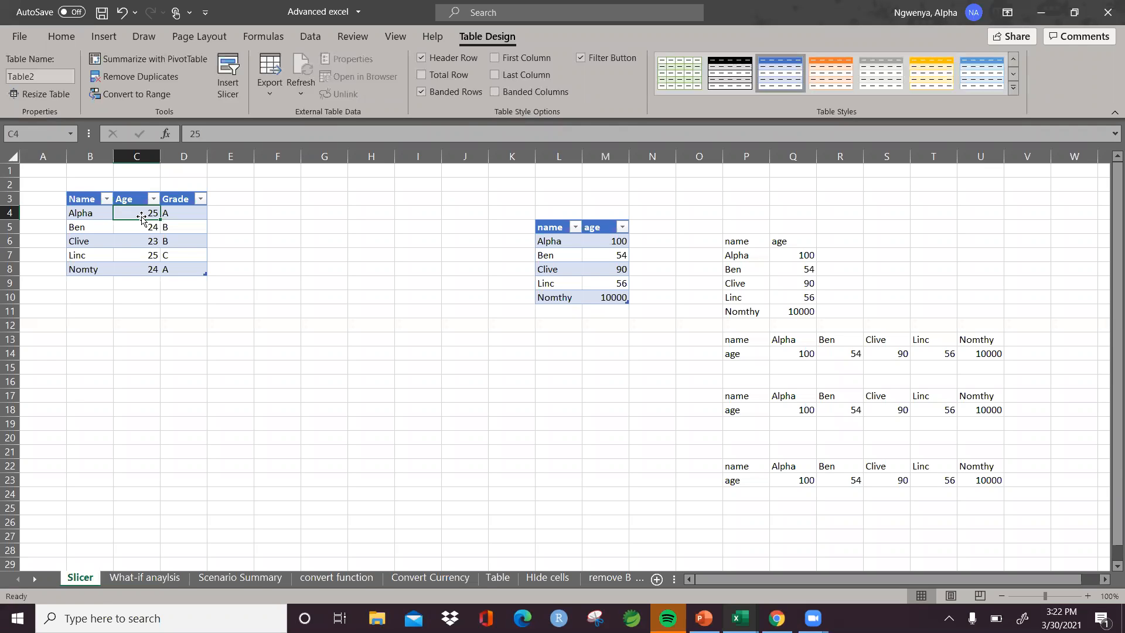
{"action": "left_click", "coordinate": [97, 38]}
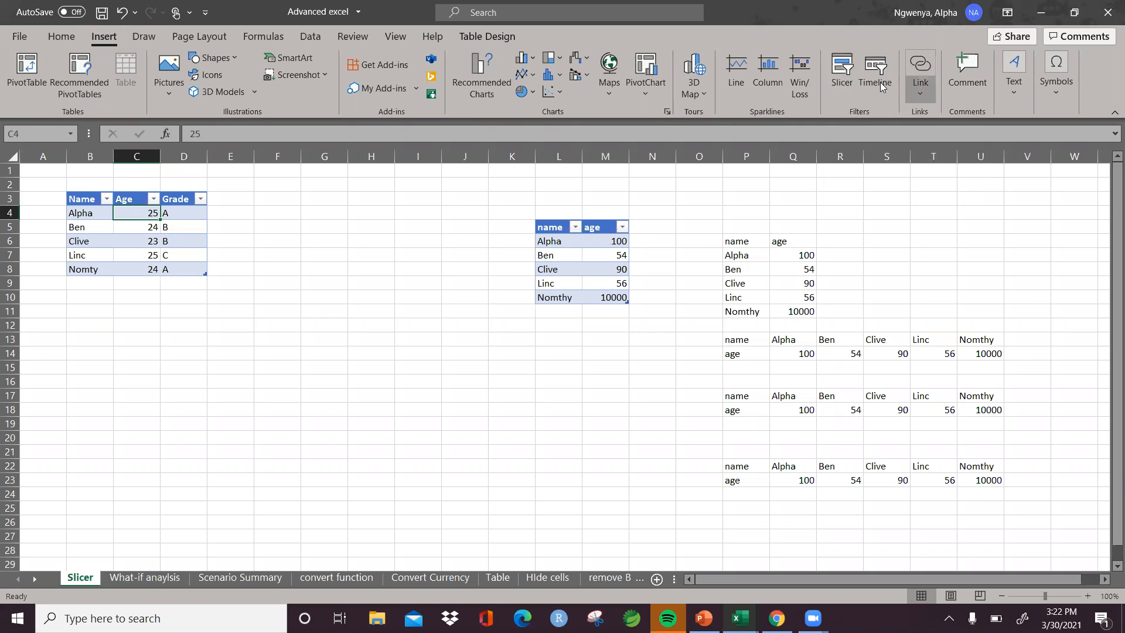
{"action": "left_click", "coordinate": [844, 75]}
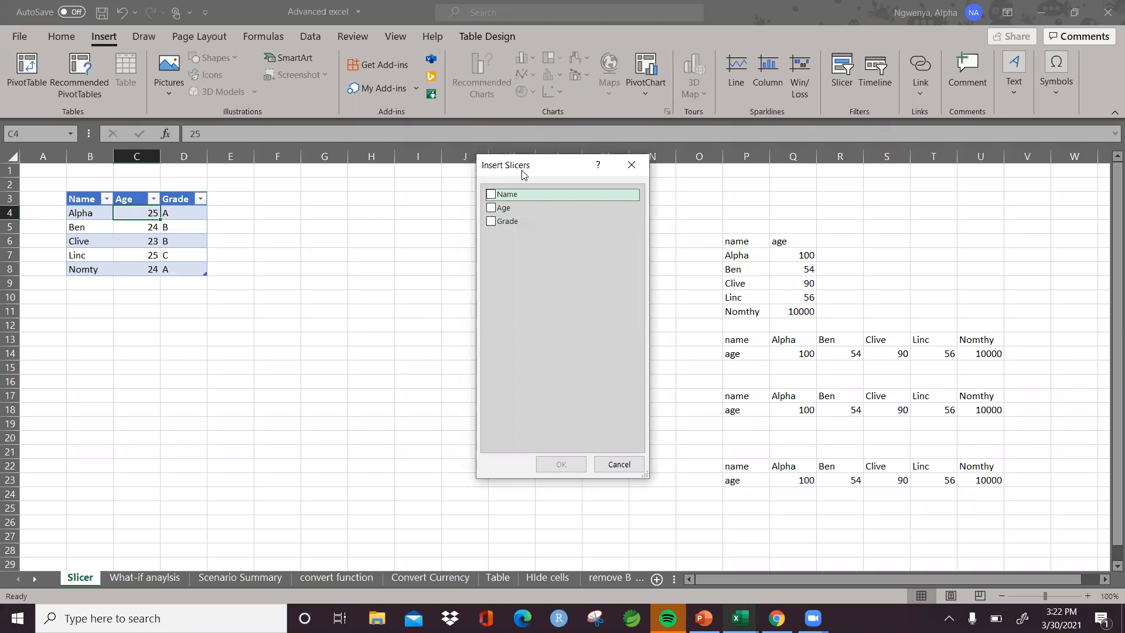
{"action": "left_click", "coordinate": [491, 194]}
{"action": "left_click", "coordinate": [491, 208]}
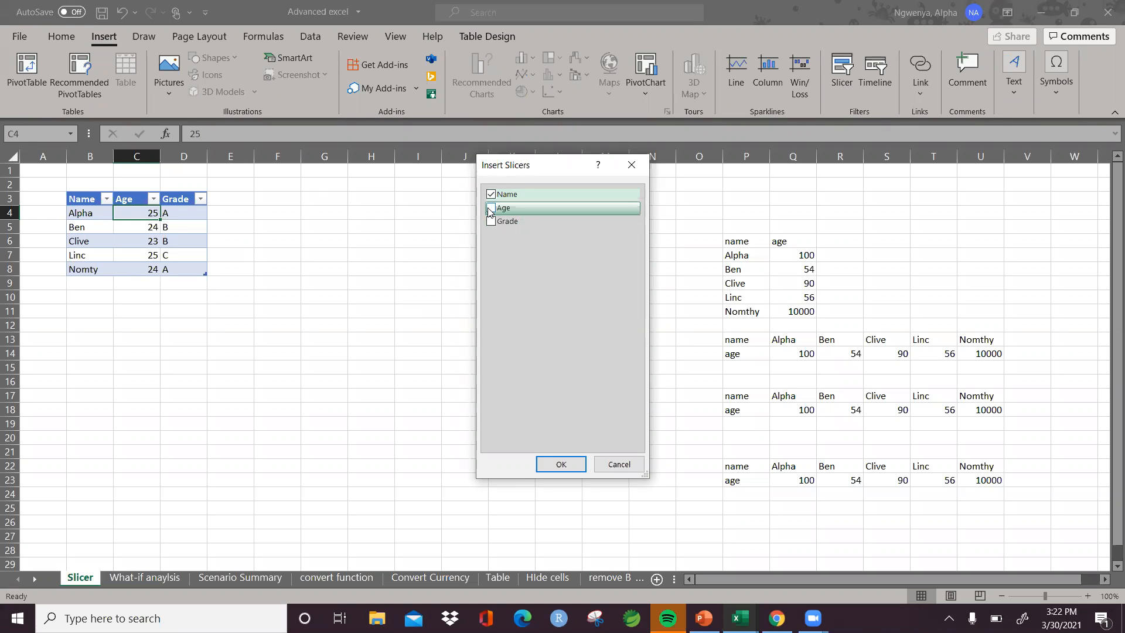
{"action": "left_click", "coordinate": [491, 221]}
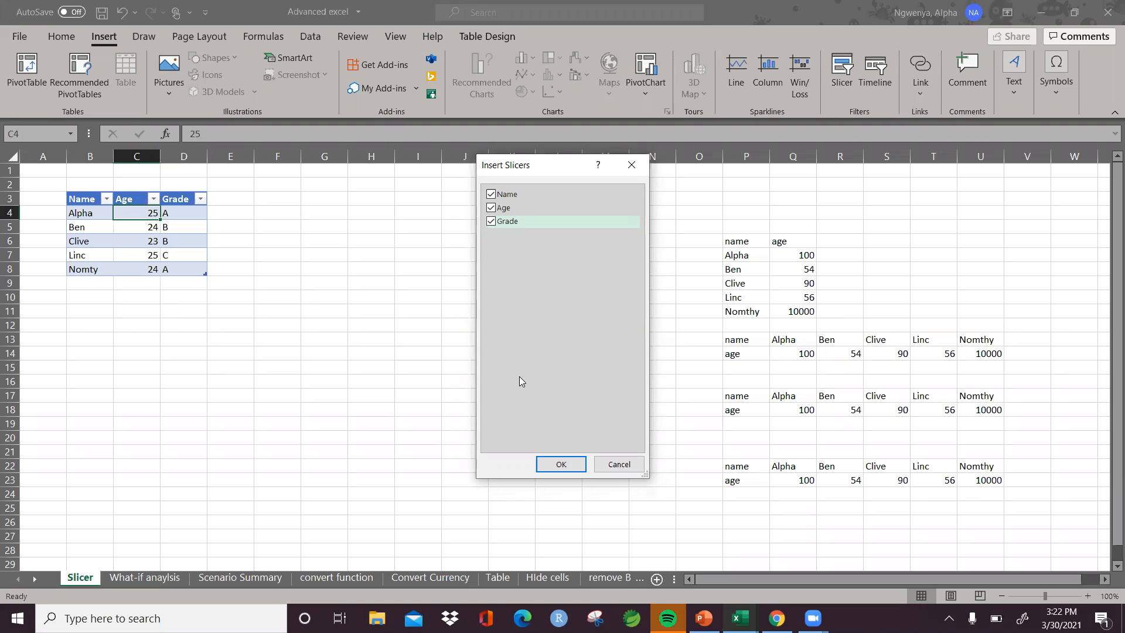
{"action": "left_click", "coordinate": [561, 464]}
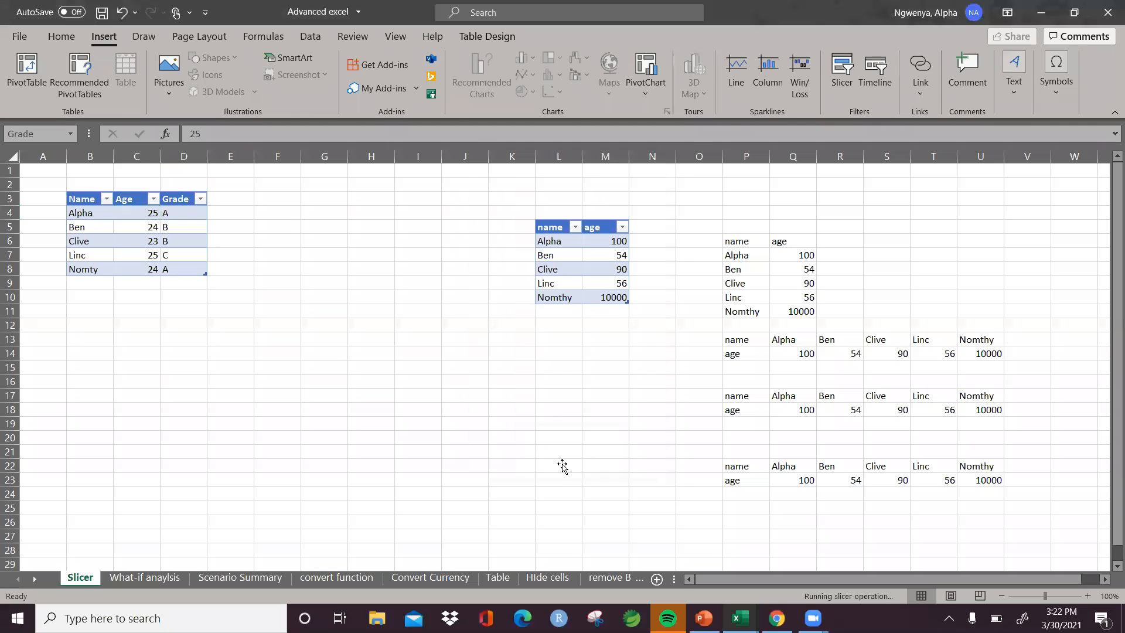
Spread out the overlapping slicers, placing Name over columns E to G and Age over columns I to K
{"action": "left_click_drag", "start_coordinate": [508, 246], "coordinate": [241, 250]}
{"action": "left_click_drag", "start_coordinate": [546, 279], "coordinate": [416, 248]}
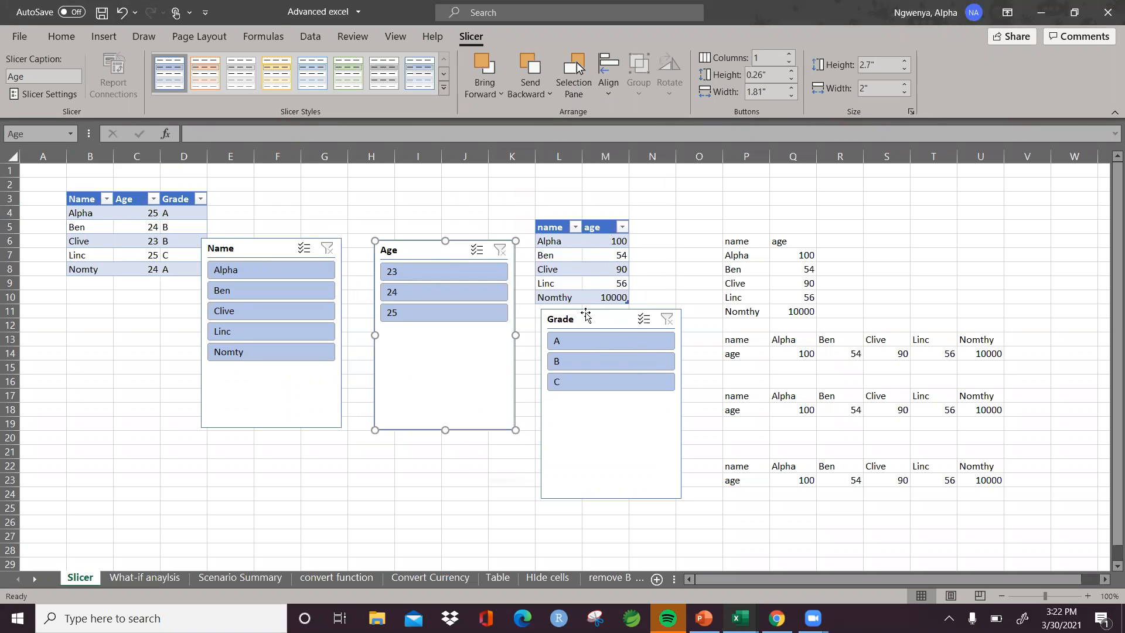
{"action": "left_click", "coordinate": [594, 217]}
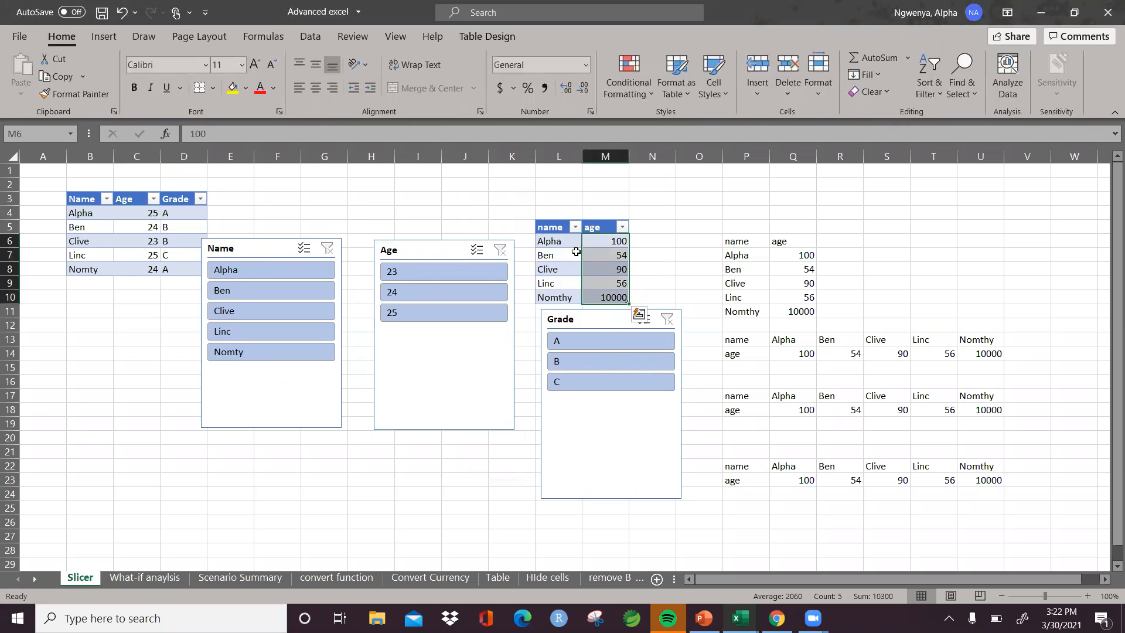
Move the Grade slicer up beside the Age slicer, over columns L to N
{"action": "left_click", "coordinate": [573, 321]}
{"action": "left_click_drag", "start_coordinate": [573, 321], "coordinate": [554, 252]}
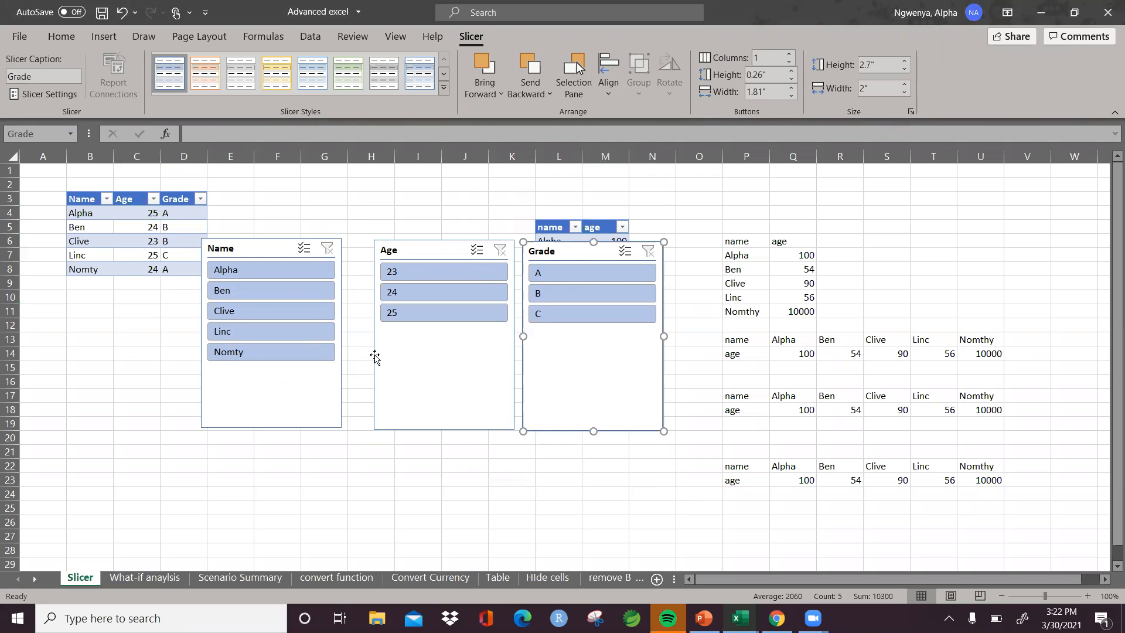
Filter the table in the Name slicer by its first entry, its last entry and the first again, and clear that filter
{"action": "left_click", "coordinate": [255, 273]}
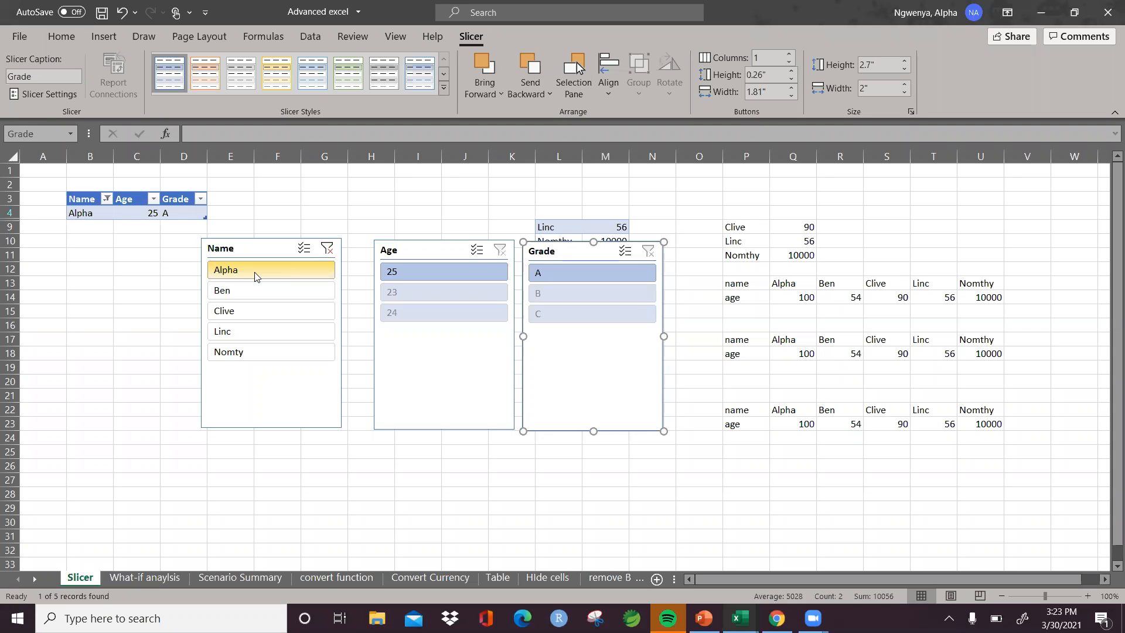
{"action": "left_click", "coordinate": [236, 352]}
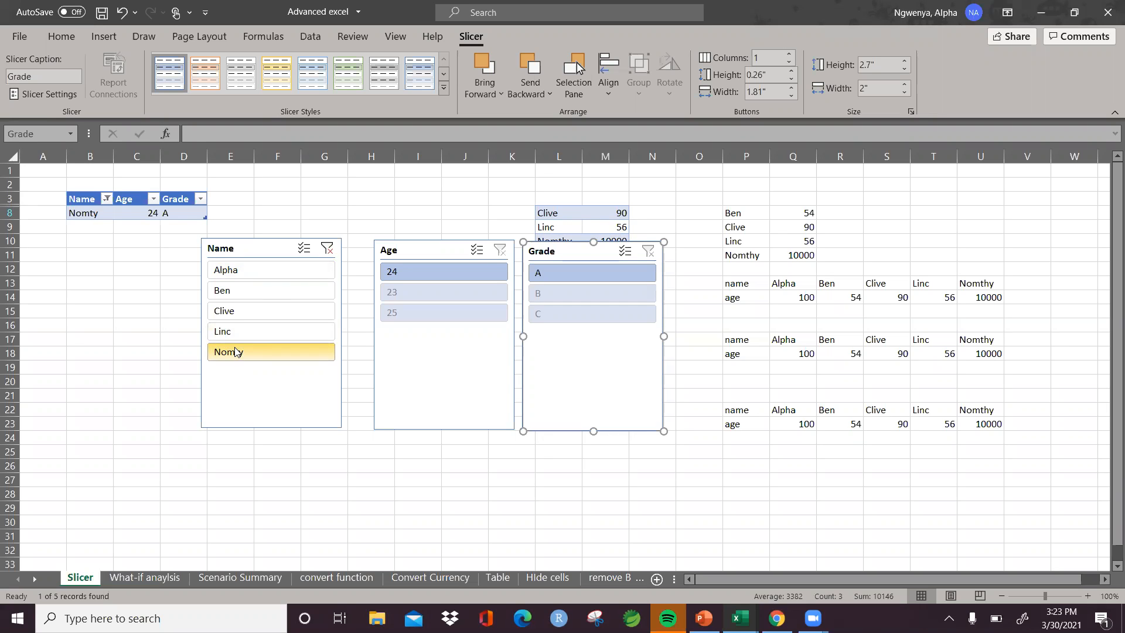
{"action": "left_click", "coordinate": [283, 277]}
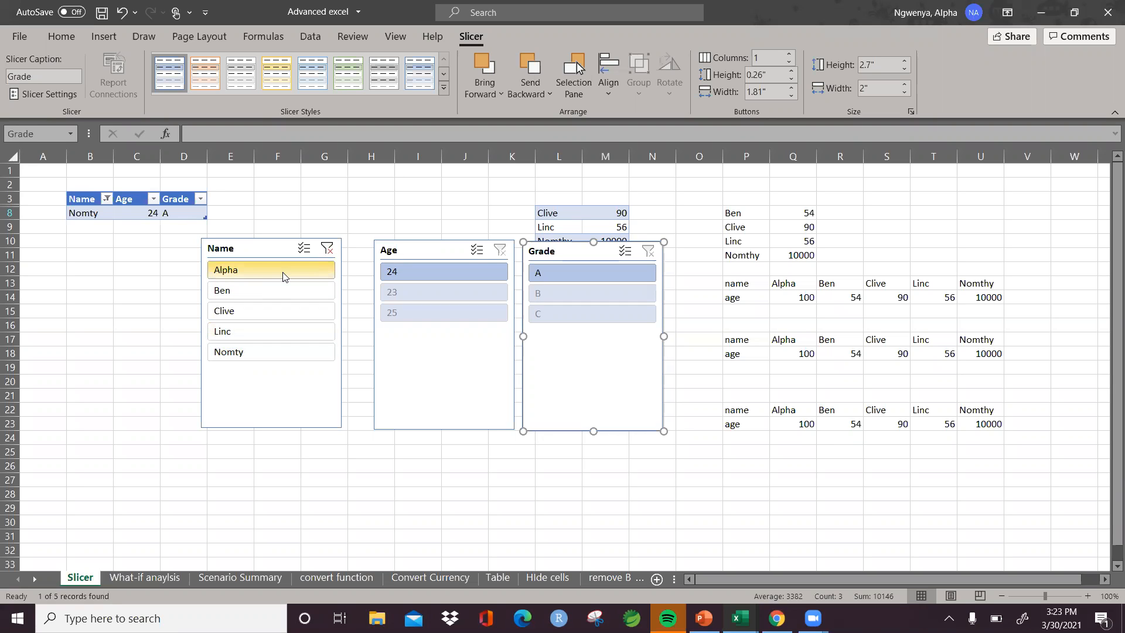
{"action": "left_click", "coordinate": [333, 250]}
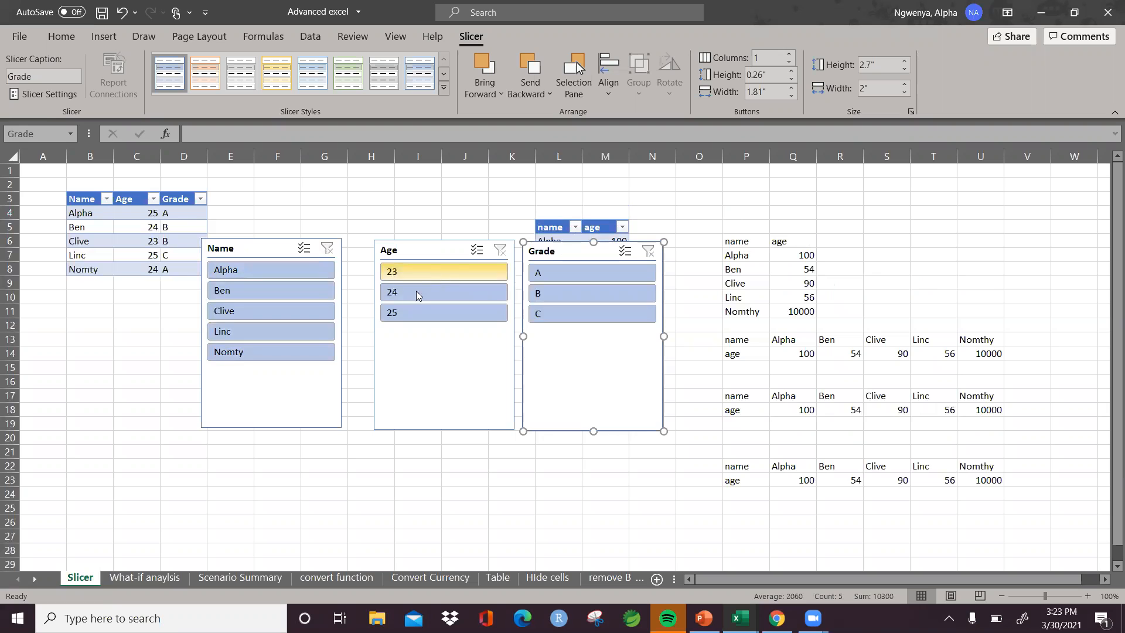
Filter the table with the Age slicer by 24, 25, 24 and 23 in turn, and clear the Age filter
{"action": "left_click", "coordinate": [400, 293]}
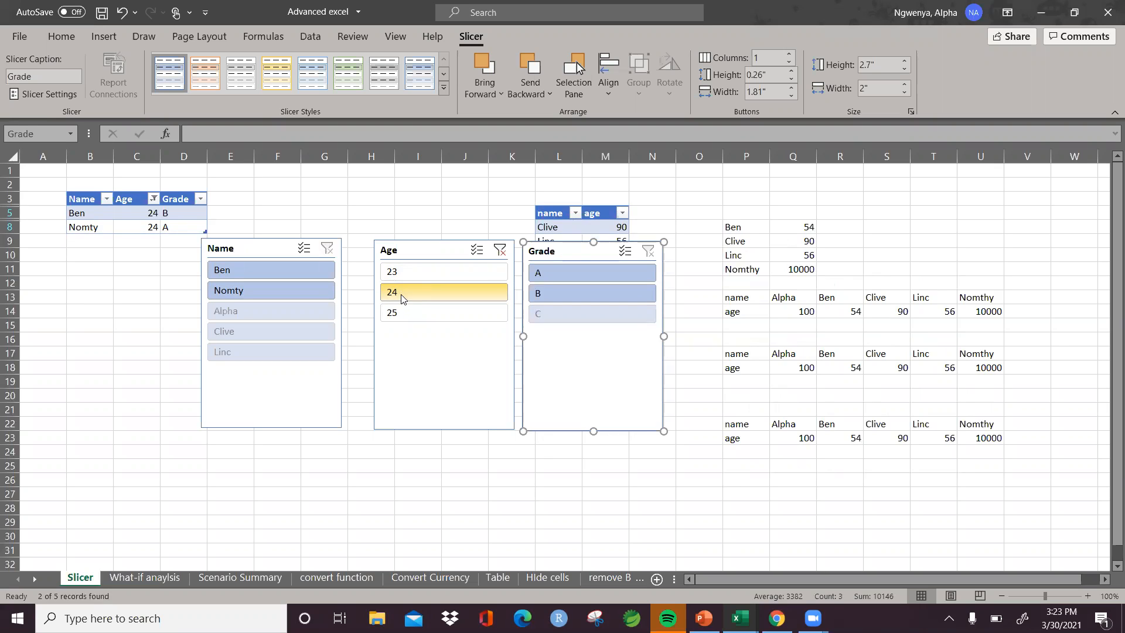
{"action": "left_click", "coordinate": [396, 315]}
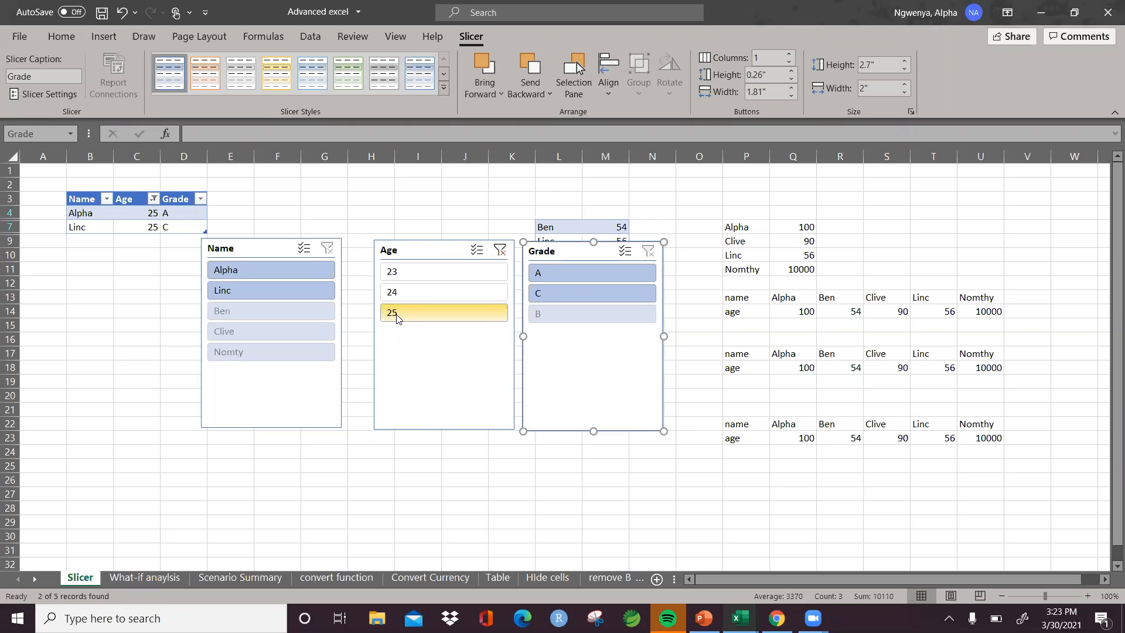
{"action": "left_click", "coordinate": [401, 300]}
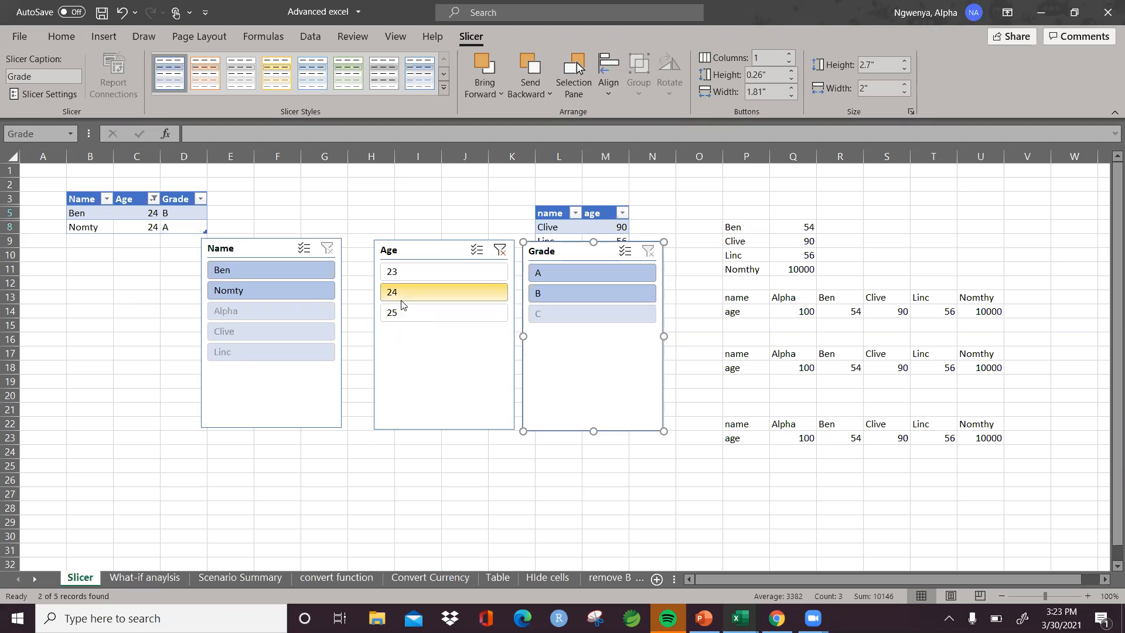
{"action": "left_click", "coordinate": [410, 270]}
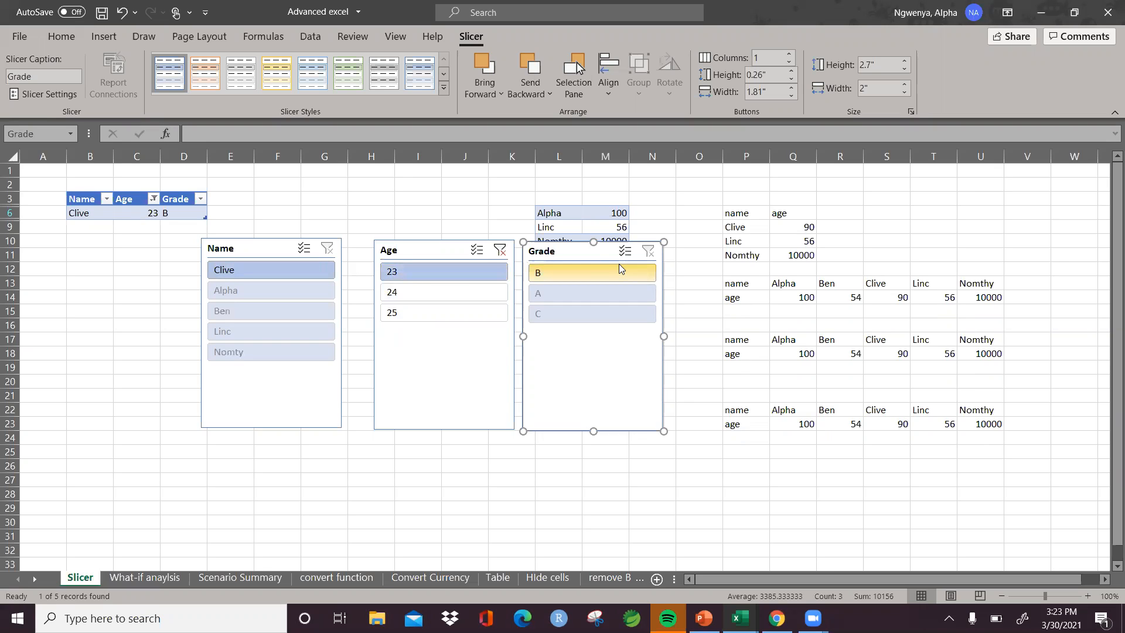
{"action": "left_click", "coordinate": [500, 250]}
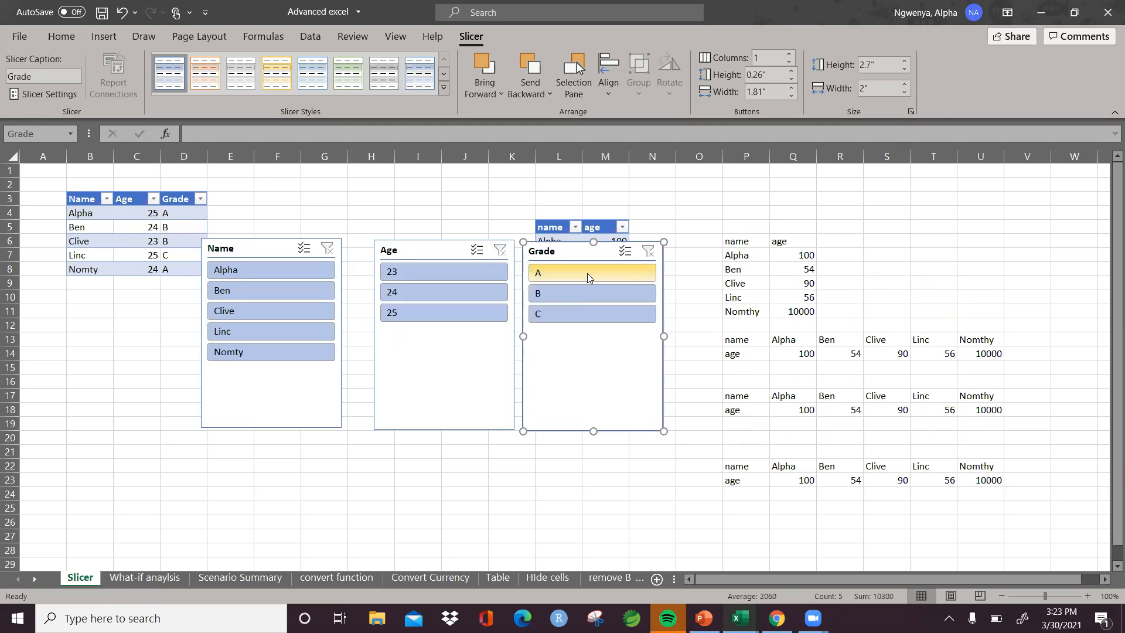
Filter the table with the Grade slicer by A, B, C and A in turn, and clear the Grade filter
{"action": "left_click", "coordinate": [588, 273]}
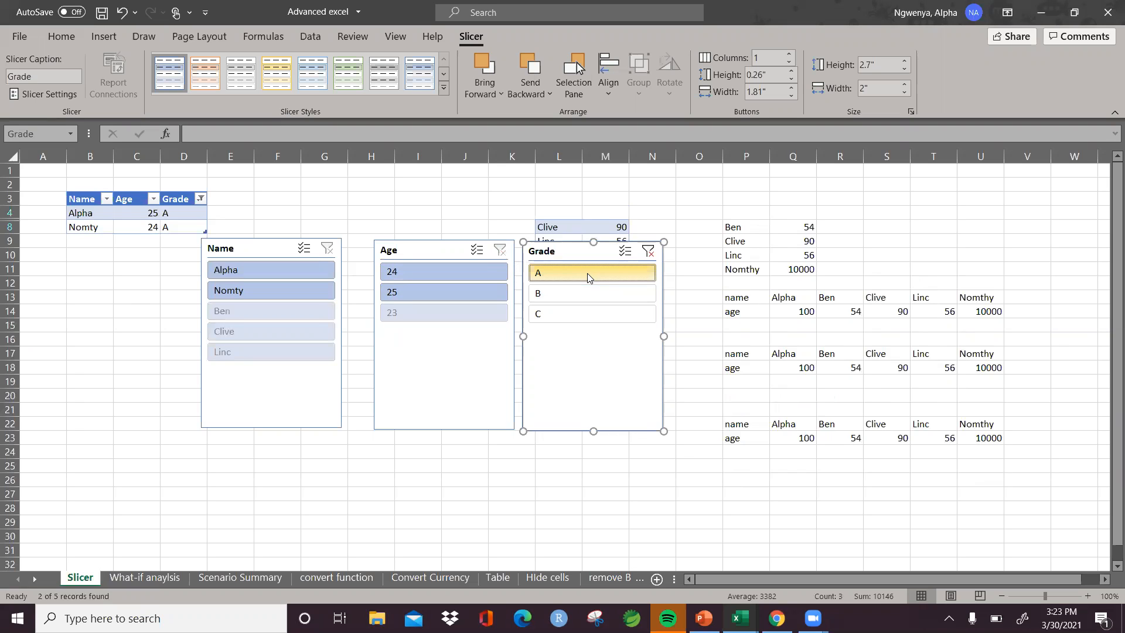
{"action": "left_click", "coordinate": [648, 250]}
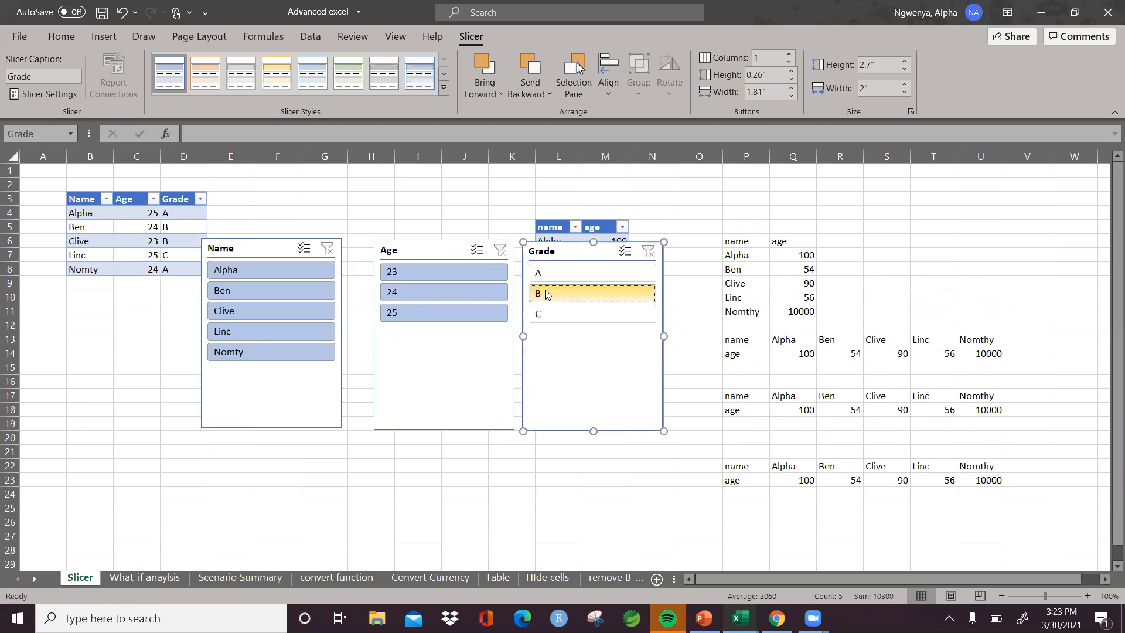
{"action": "left_click", "coordinate": [545, 294]}
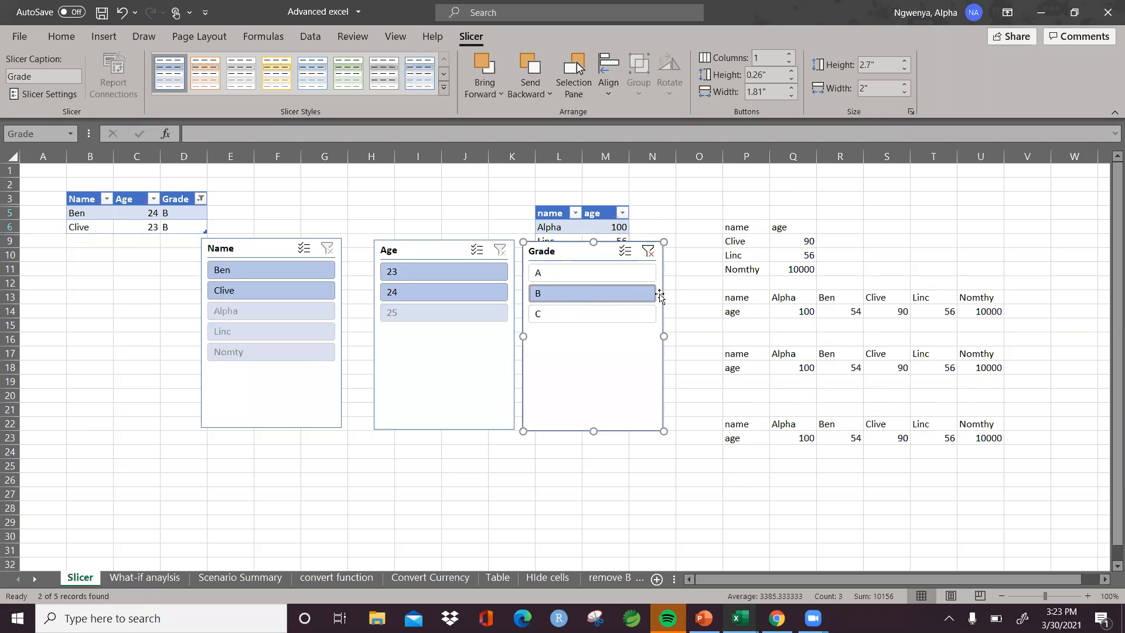
{"action": "left_click", "coordinate": [648, 251]}
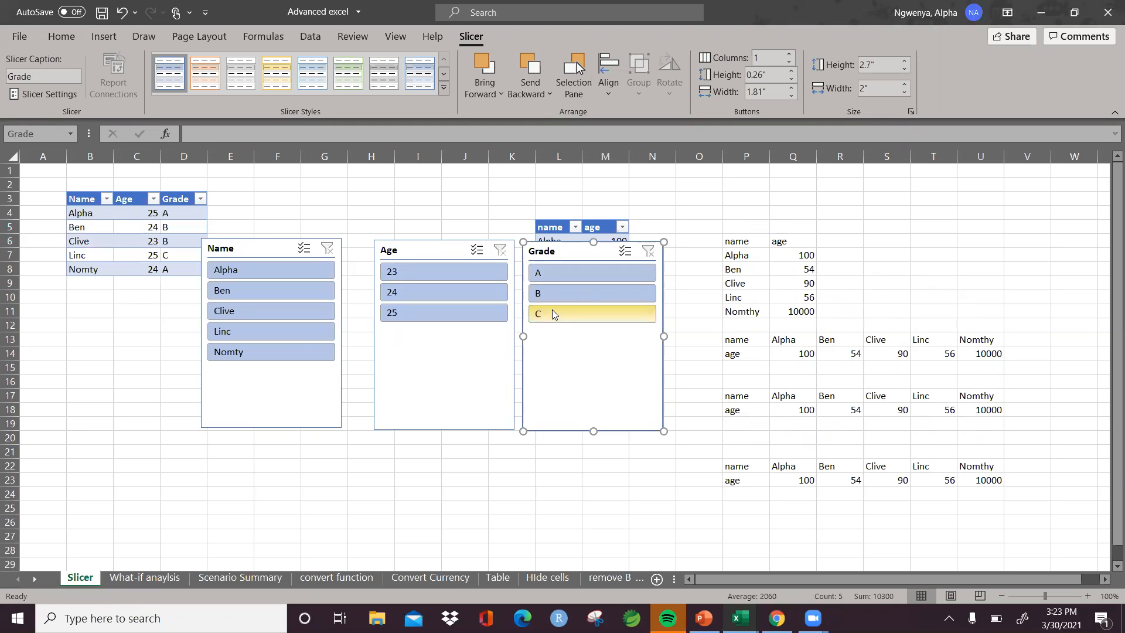
{"action": "left_click", "coordinate": [551, 314]}
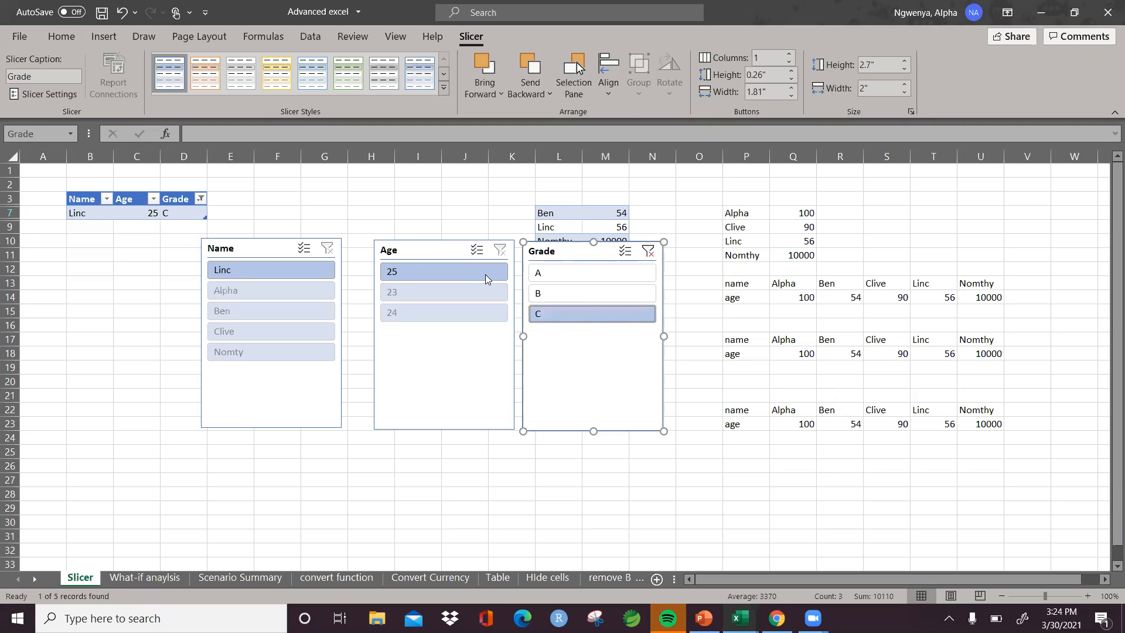
{"action": "left_click", "coordinate": [578, 270]}
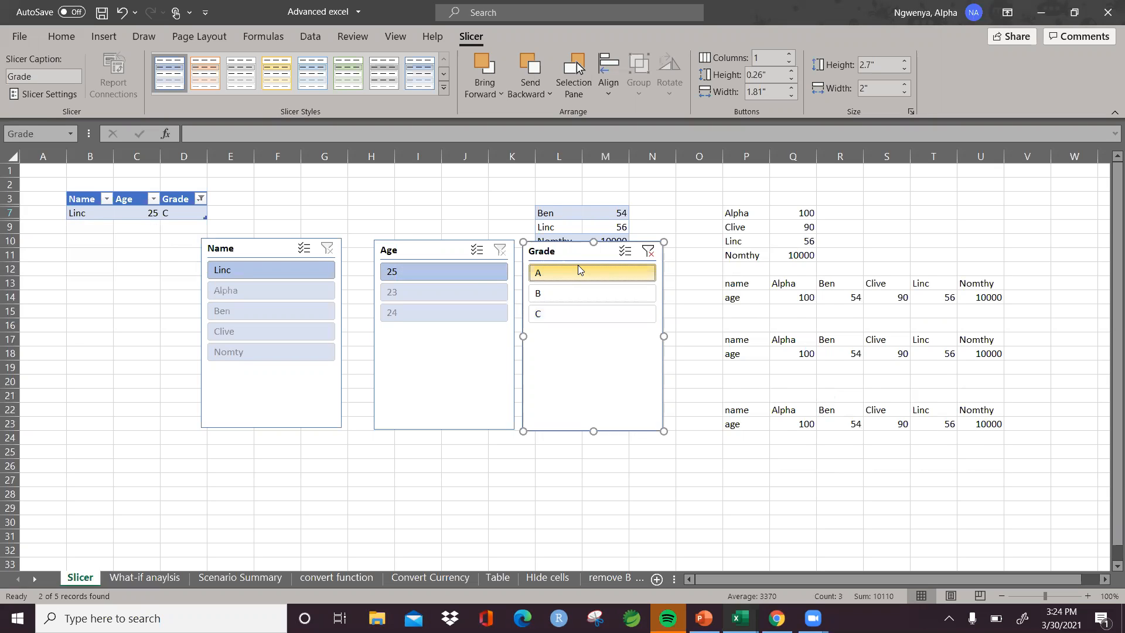
{"action": "left_click", "coordinate": [648, 251]}
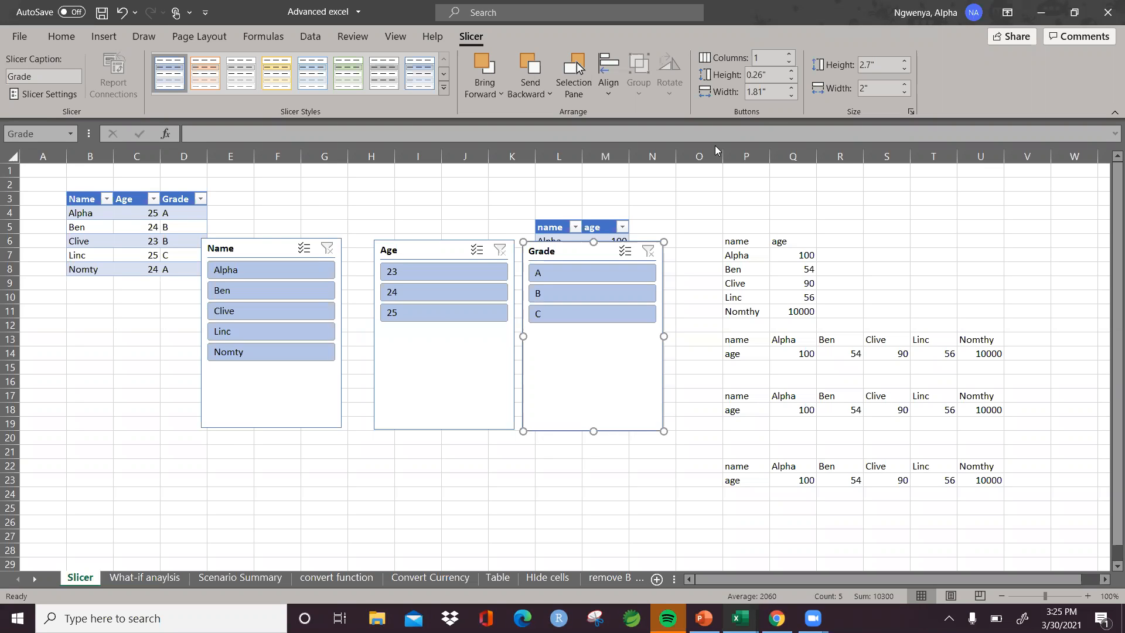
{"action": "left_click", "coordinate": [742, 239]}
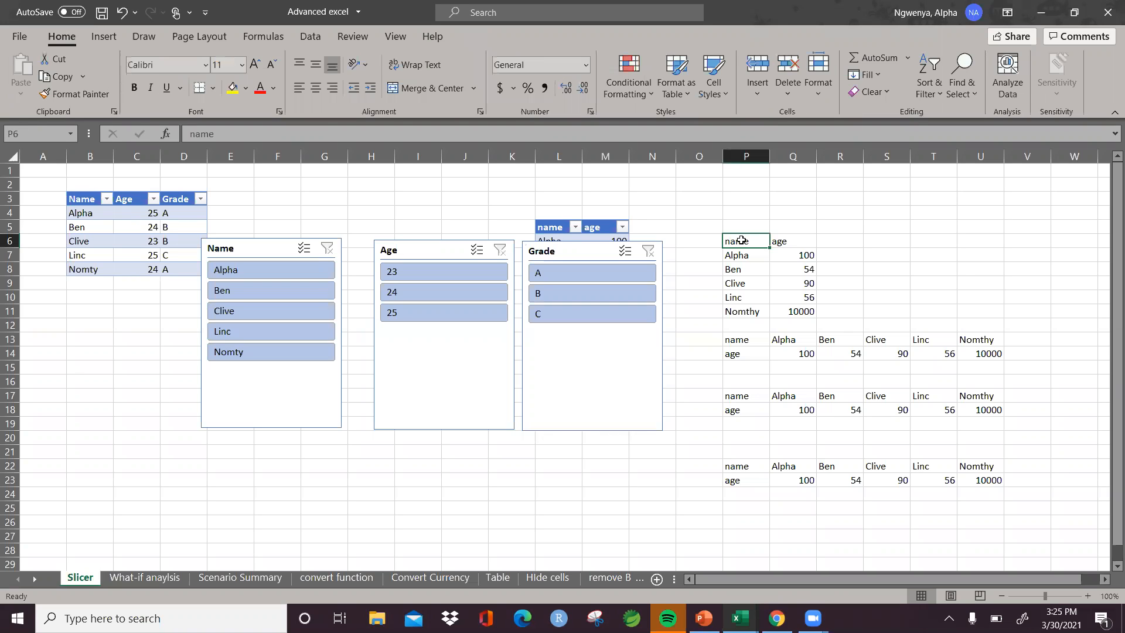
{"action": "key", "text": "ctrl+a"}
{"action": "right_click", "coordinate": [742, 240]}
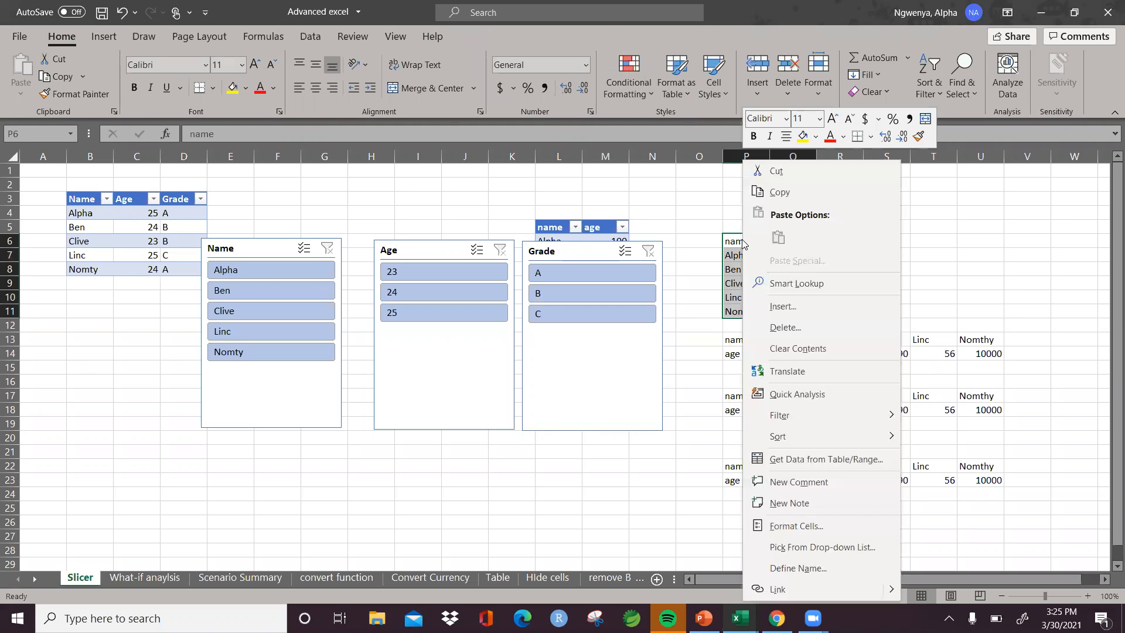
{"action": "key", "text": "Escape"}
{"action": "left_click", "coordinate": [843, 244]}
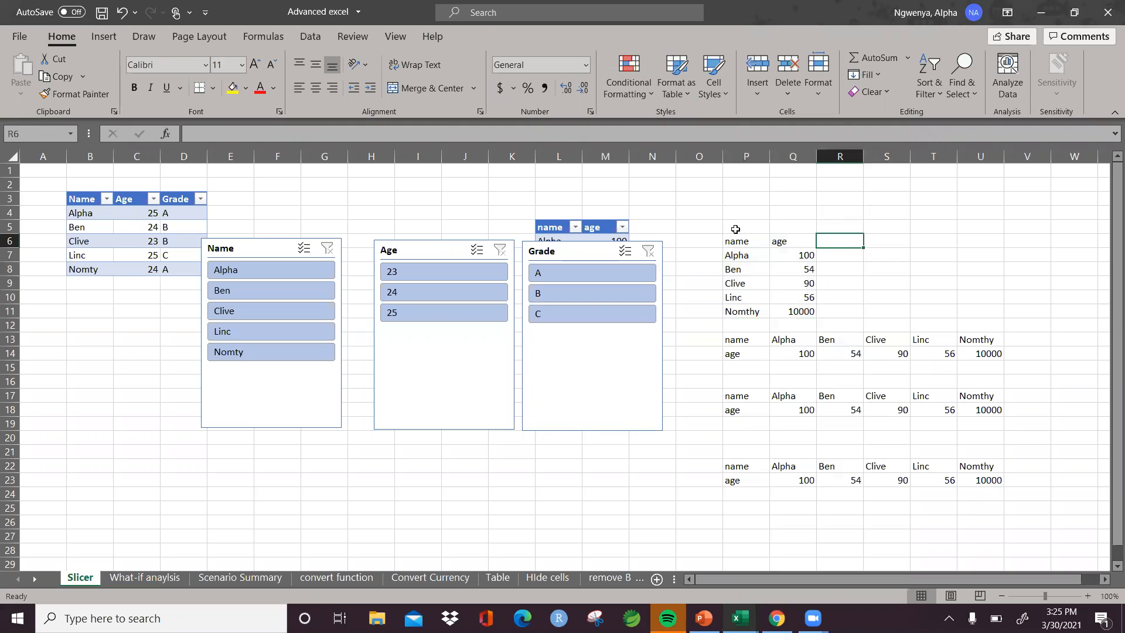
Highlight the source range P6:Q11 and each of its transposed ranges P13:U14, P17:U18 and P22:U23 for comparison
{"action": "left_click", "coordinate": [732, 248]}
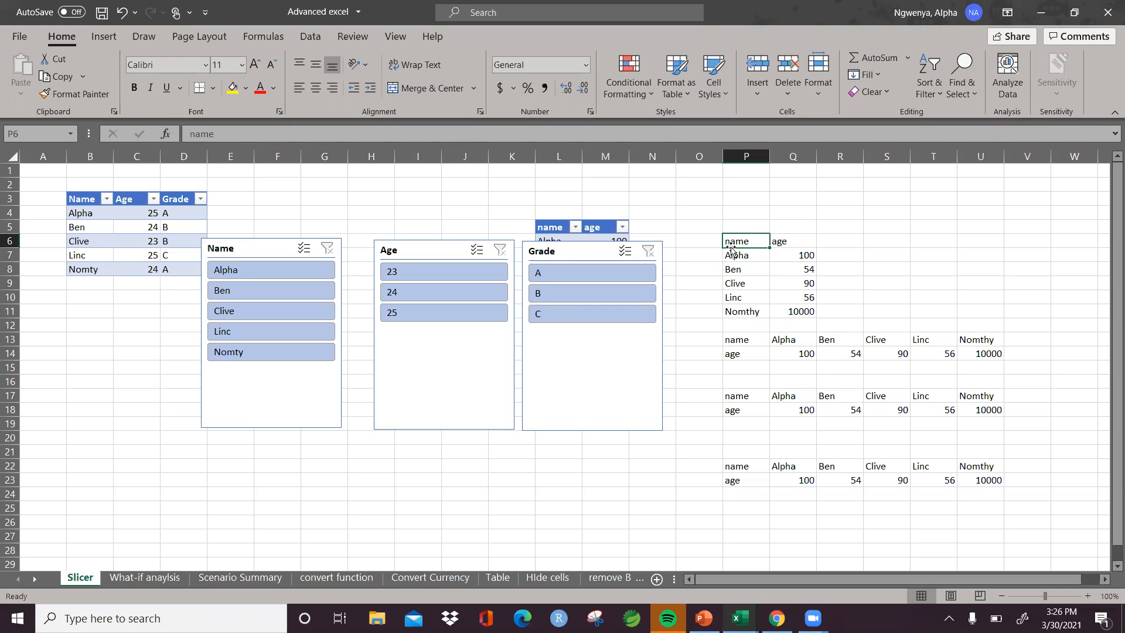
{"action": "key", "text": "ctrl+a"}
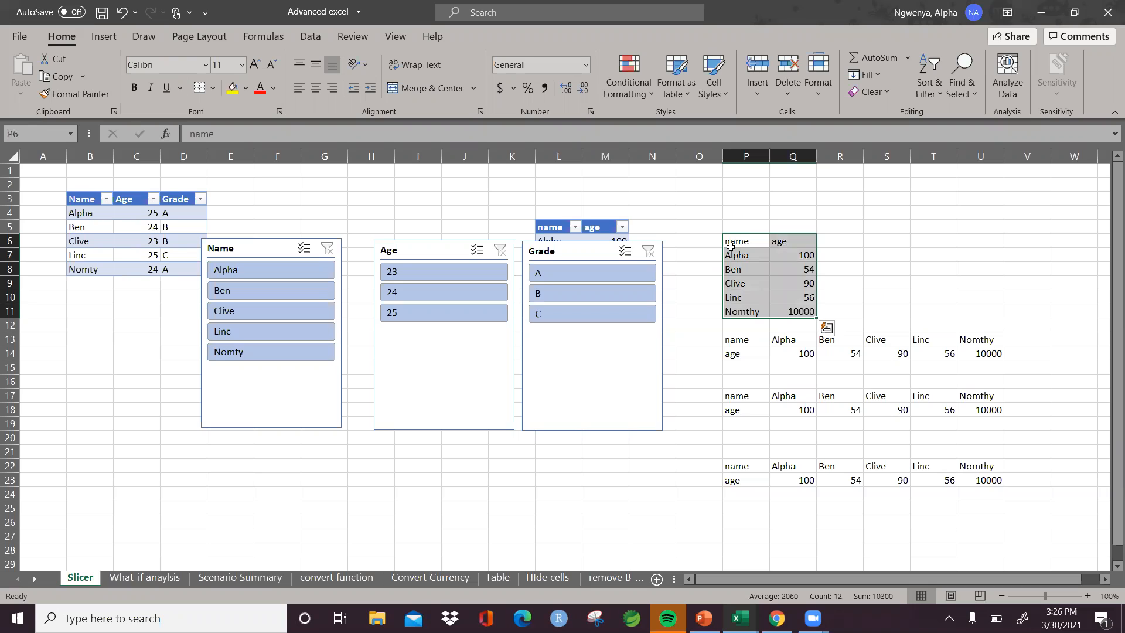
{"action": "left_click", "coordinate": [730, 245]}
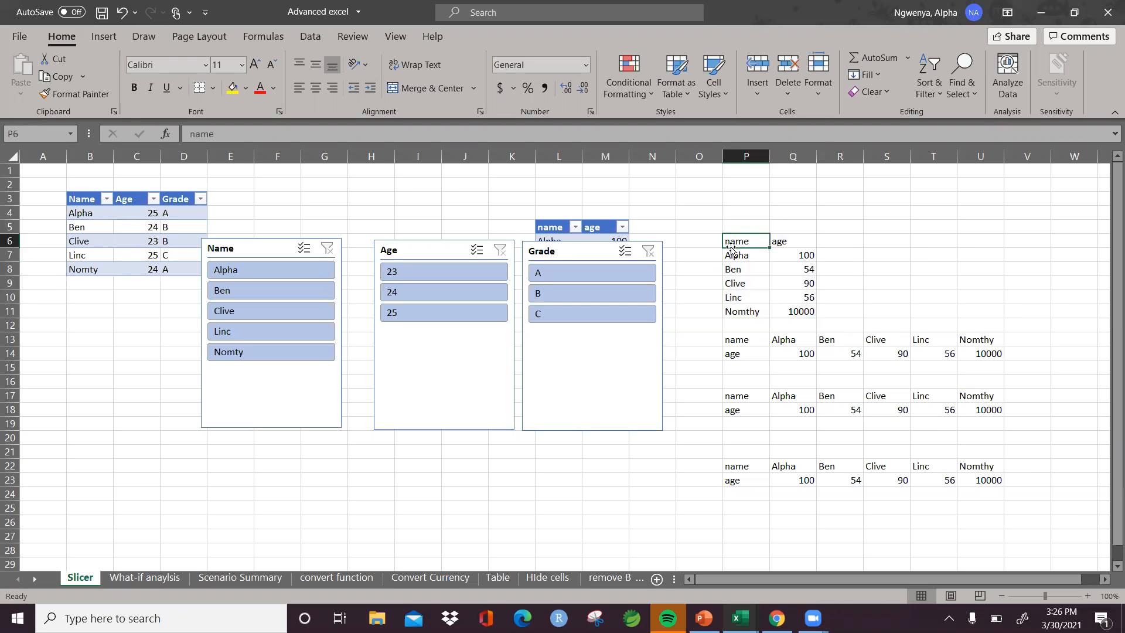
{"action": "key", "text": "ctrl+a"}
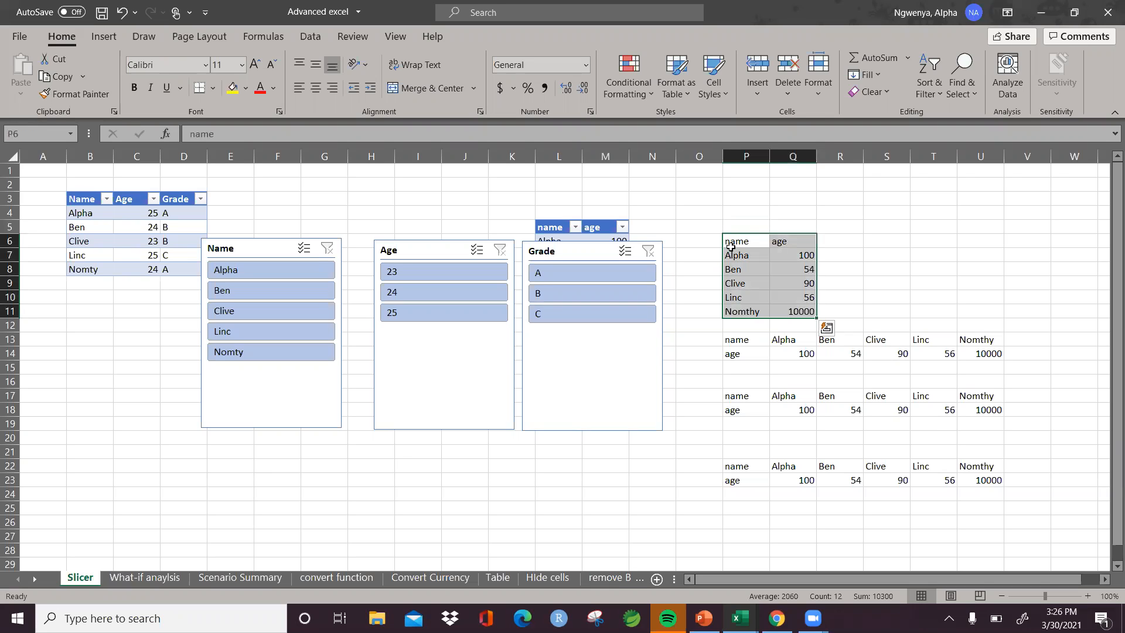
{"action": "key", "text": "Down"}
{"action": "key", "text": "Down"}
{"action": "key", "text": "Down"}
{"action": "key", "text": "Down"}
{"action": "key", "text": "Down"}
{"action": "key", "text": "Down"}
{"action": "key", "text": "Down"}
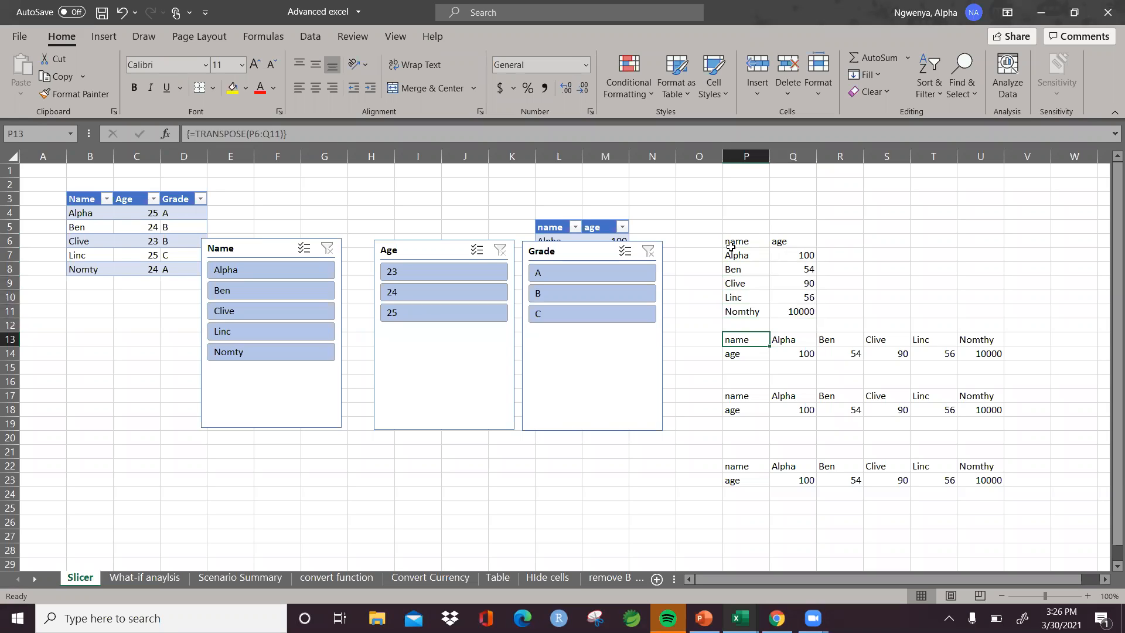
{"action": "key", "text": "ctrl+a"}
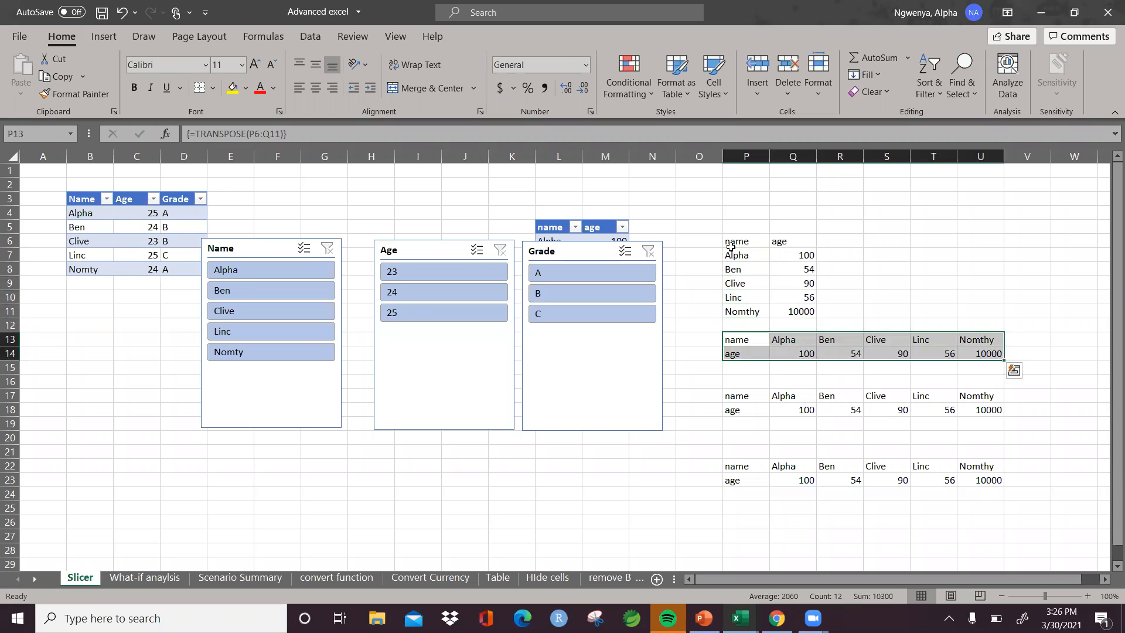
{"action": "key", "text": "Down"}
{"action": "key", "text": "Down"}
{"action": "key", "text": "Down"}
{"action": "key", "text": "Down"}
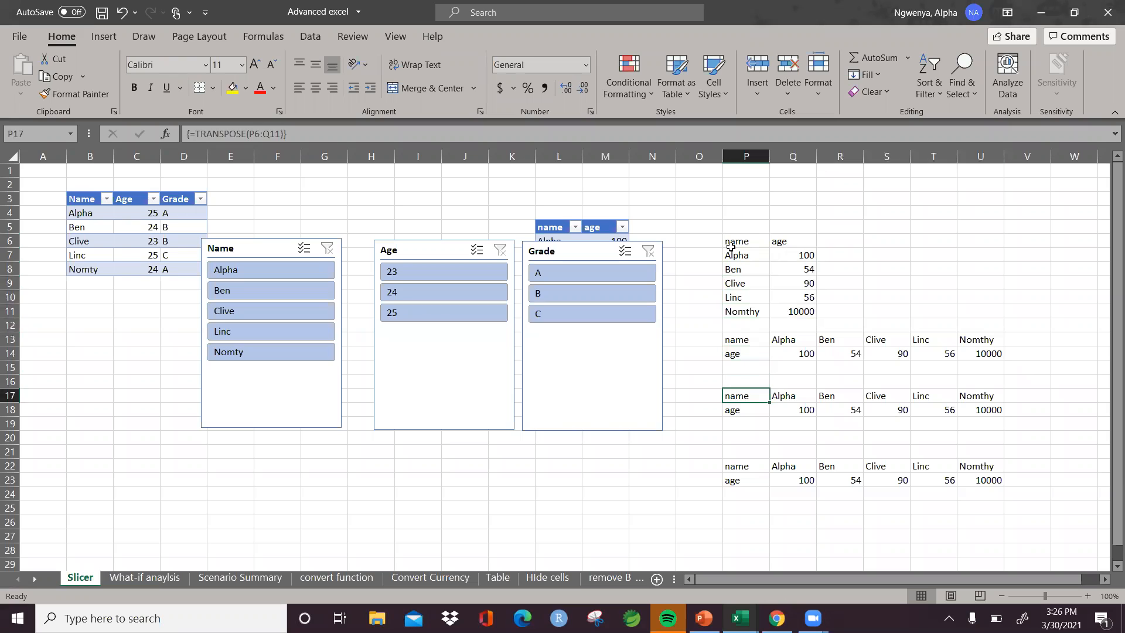
{"action": "key", "text": "ctrl+a"}
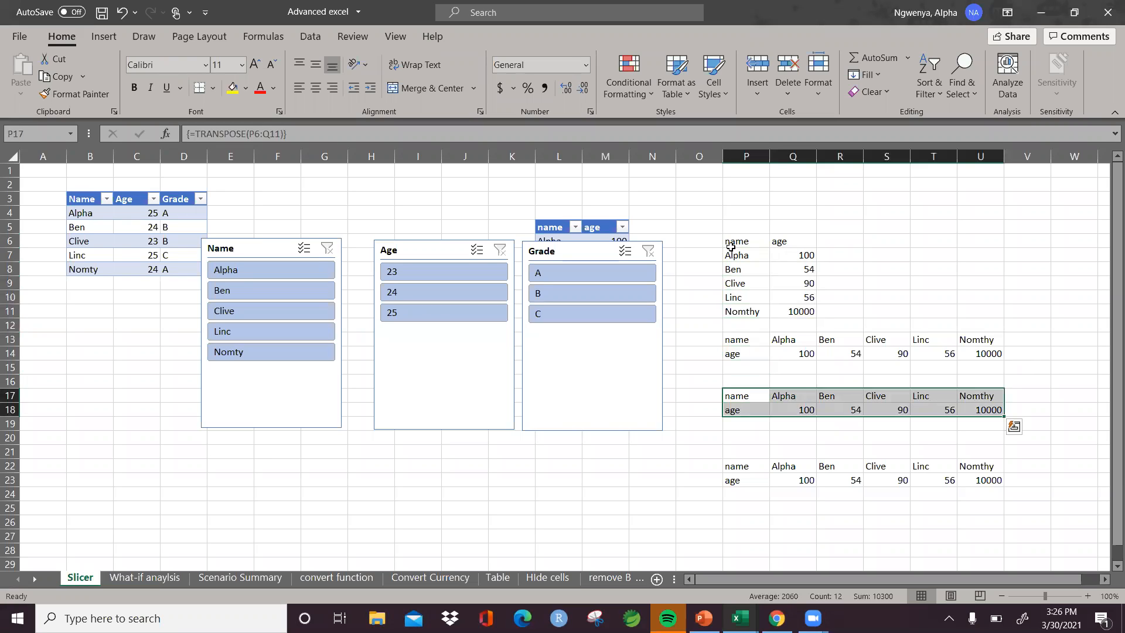
{"action": "key", "text": "Down"}
{"action": "key", "text": "Down"}
{"action": "key", "text": "Down"}
{"action": "key", "text": "Down"}
{"action": "key", "text": "Down"}
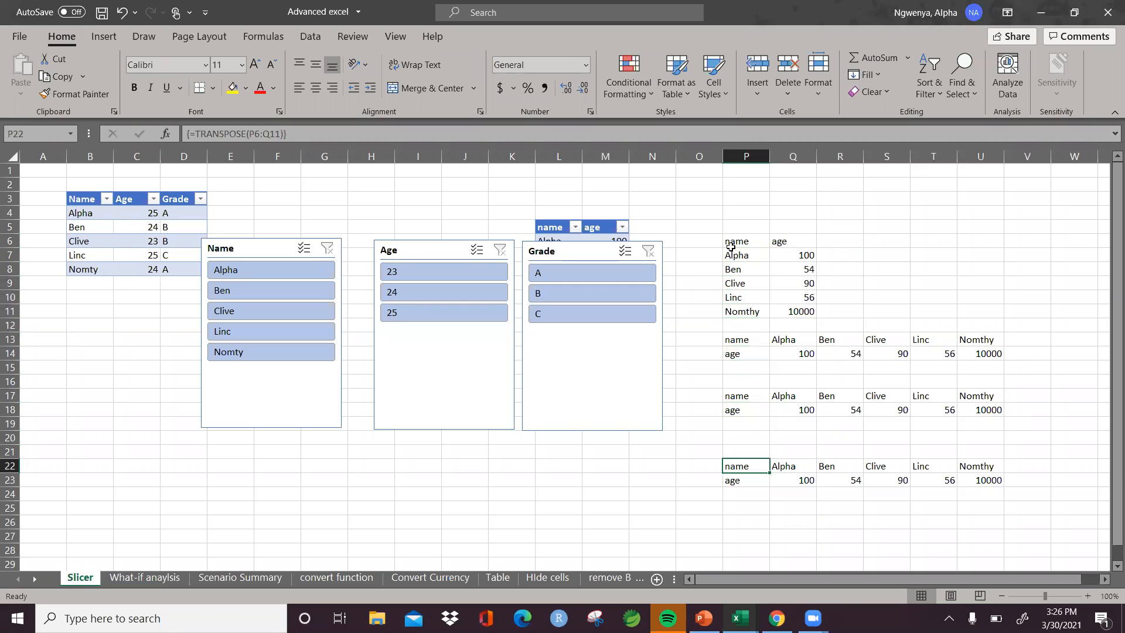
{"action": "key", "text": "ctrl+a"}
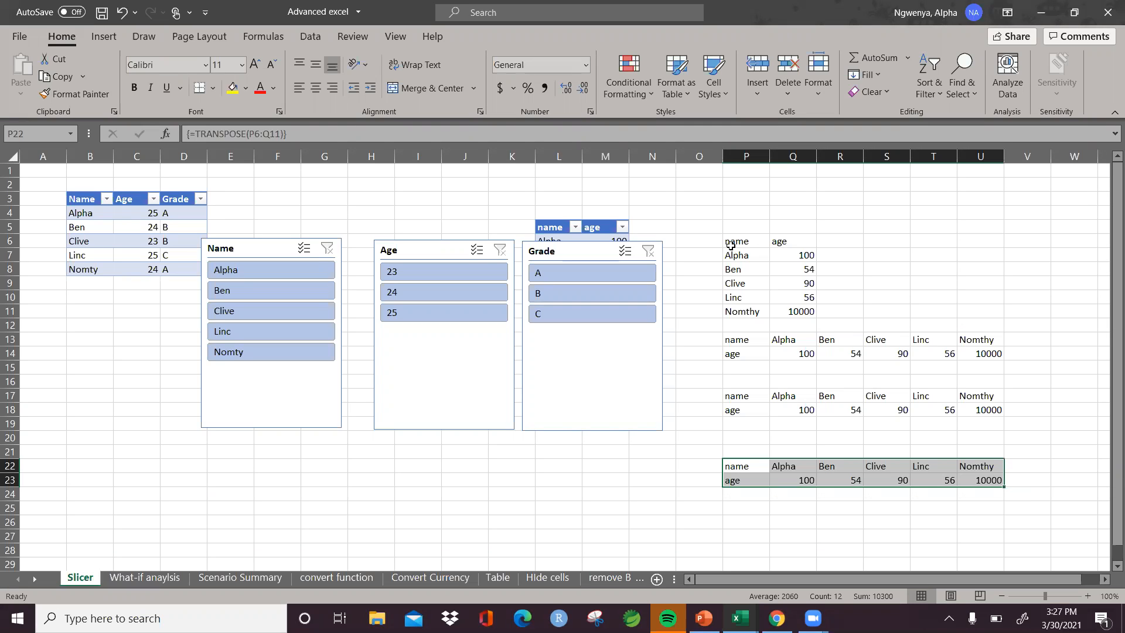
Copy the name and age range P6:Q11 and paste it at S6
{"action": "left_click", "coordinate": [735, 242]}
{"action": "left_click_drag", "start_coordinate": [735, 242], "coordinate": [805, 309]}
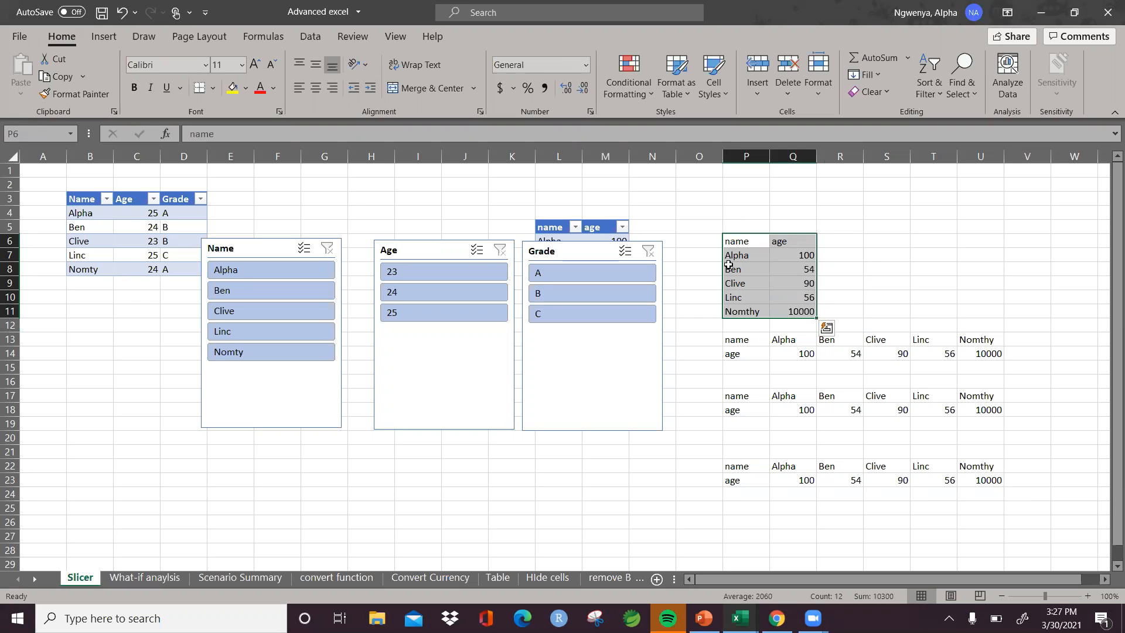
{"action": "left_click", "coordinate": [740, 239]}
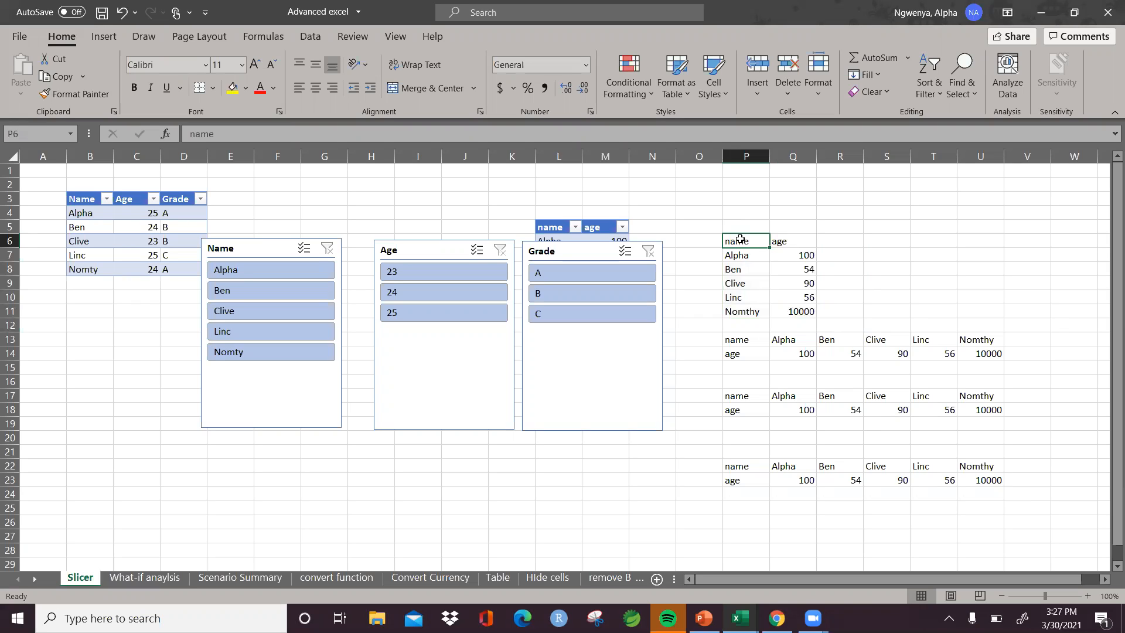
{"action": "key", "text": "ctrl+a"}
{"action": "key", "text": "ctrl+c"}
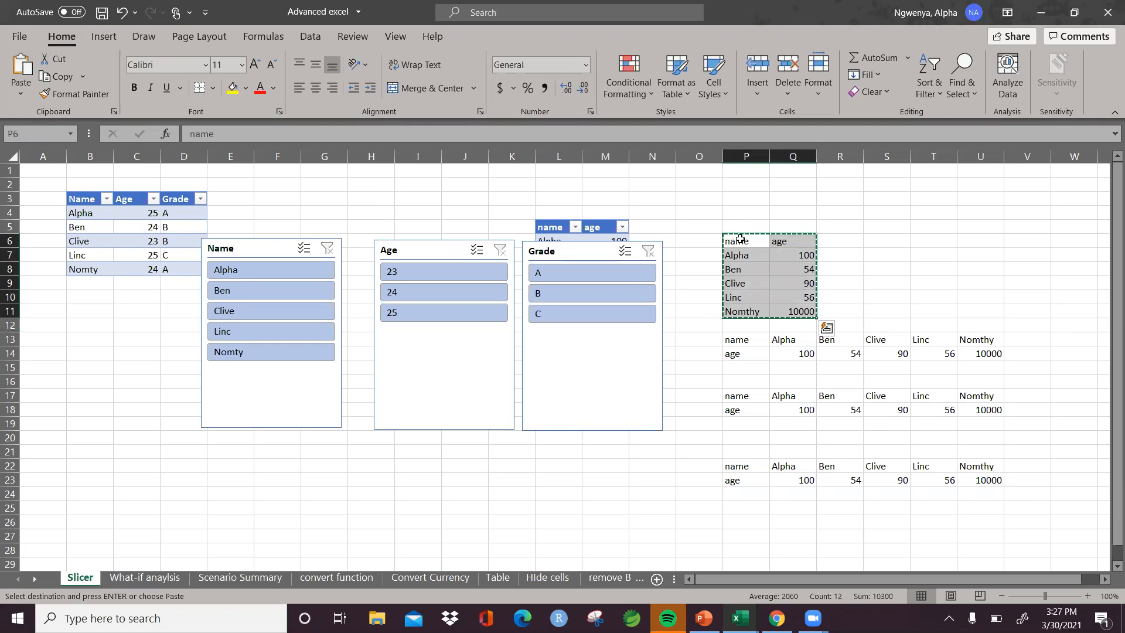
{"action": "left_click", "coordinate": [889, 241]}
{"action": "key", "text": "ctrl+v"}
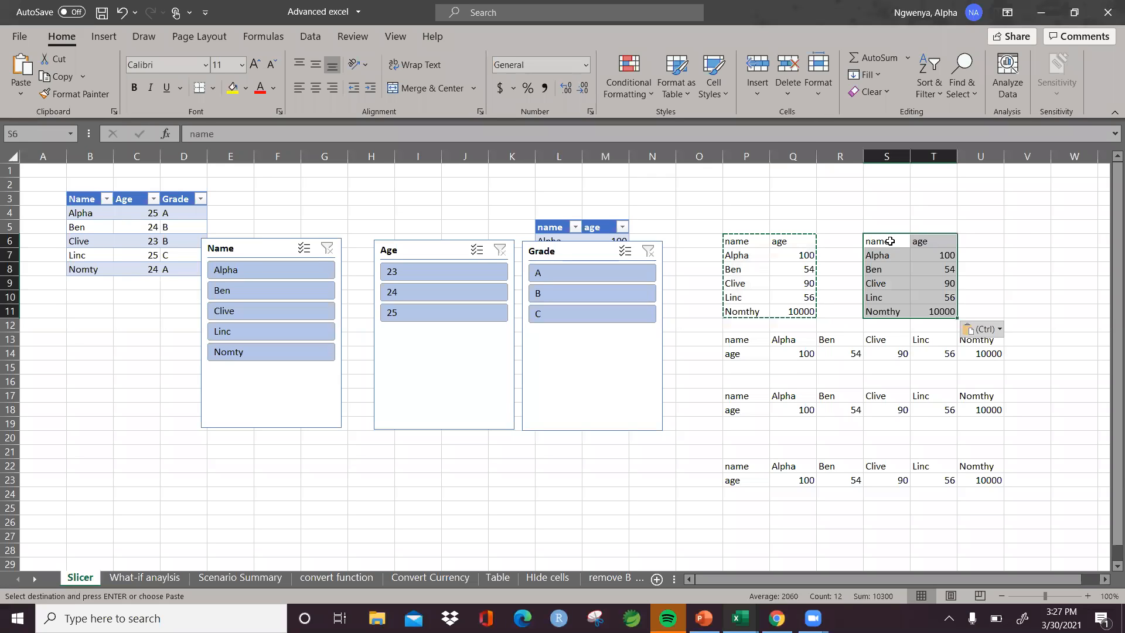
Paste the copied name and age range at S6 using Paste Special with Transpose enabled
{"action": "key", "text": "alt"}
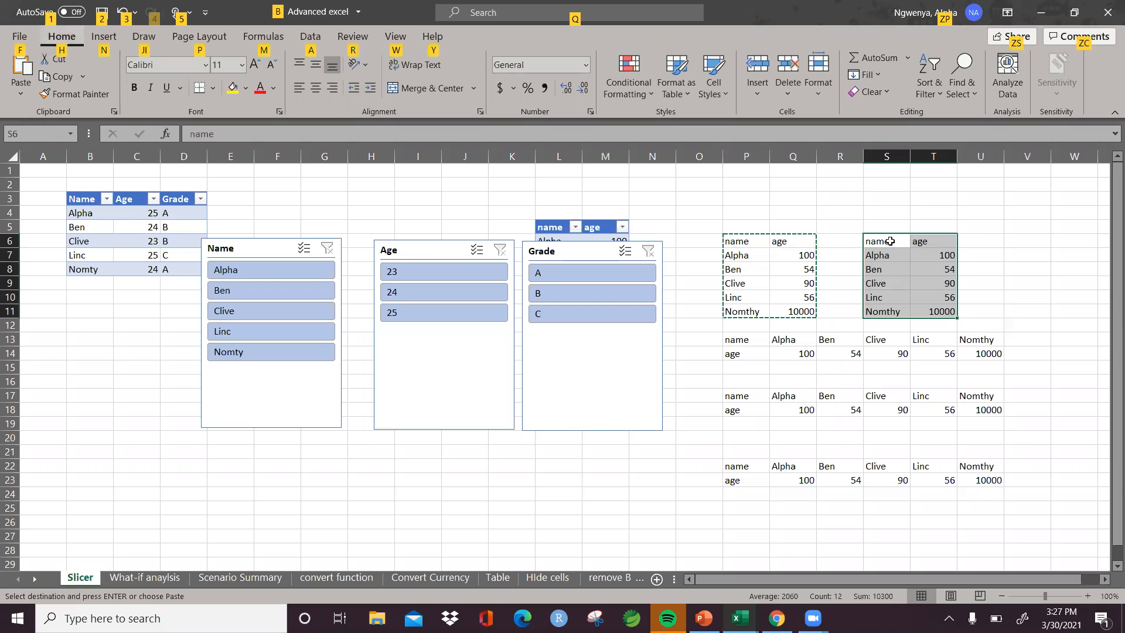
{"action": "key", "text": "e"}
{"action": "key", "text": "s"}
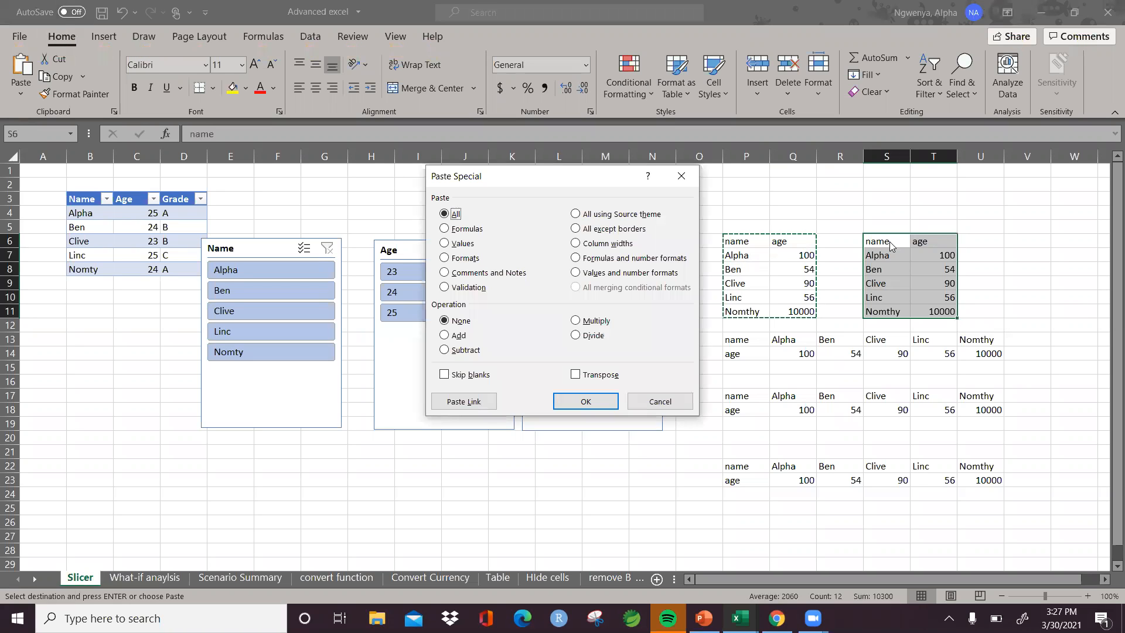
{"action": "left_click", "coordinate": [576, 374]}
{"action": "key", "text": "Return"}
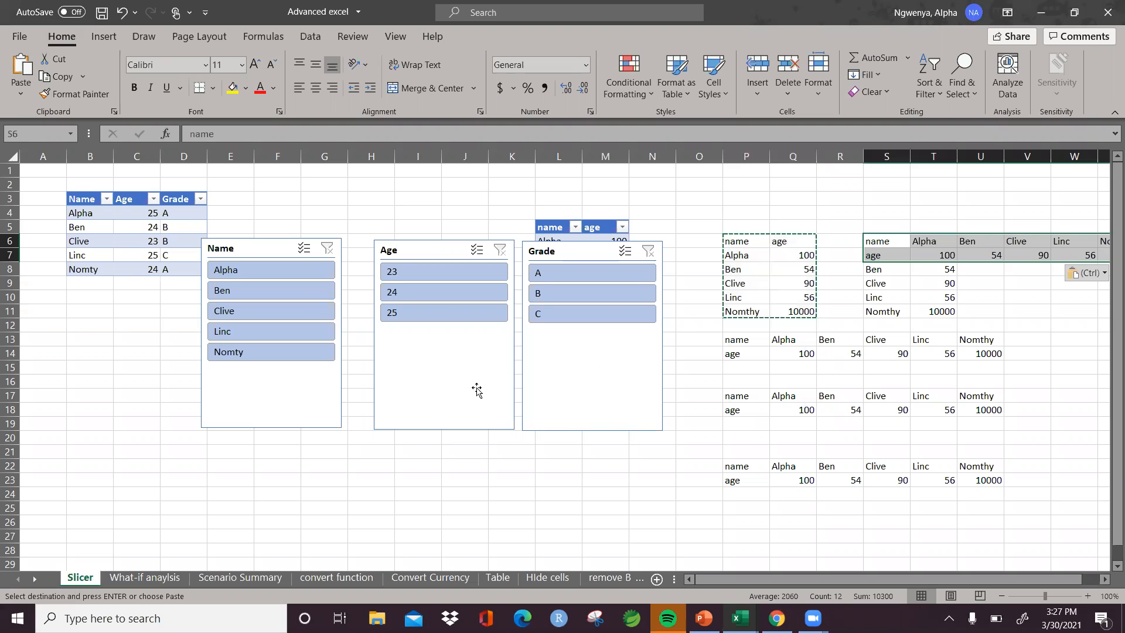
Highlight the whole source range P6:Q11 again
{"action": "left_click", "coordinate": [719, 339]}
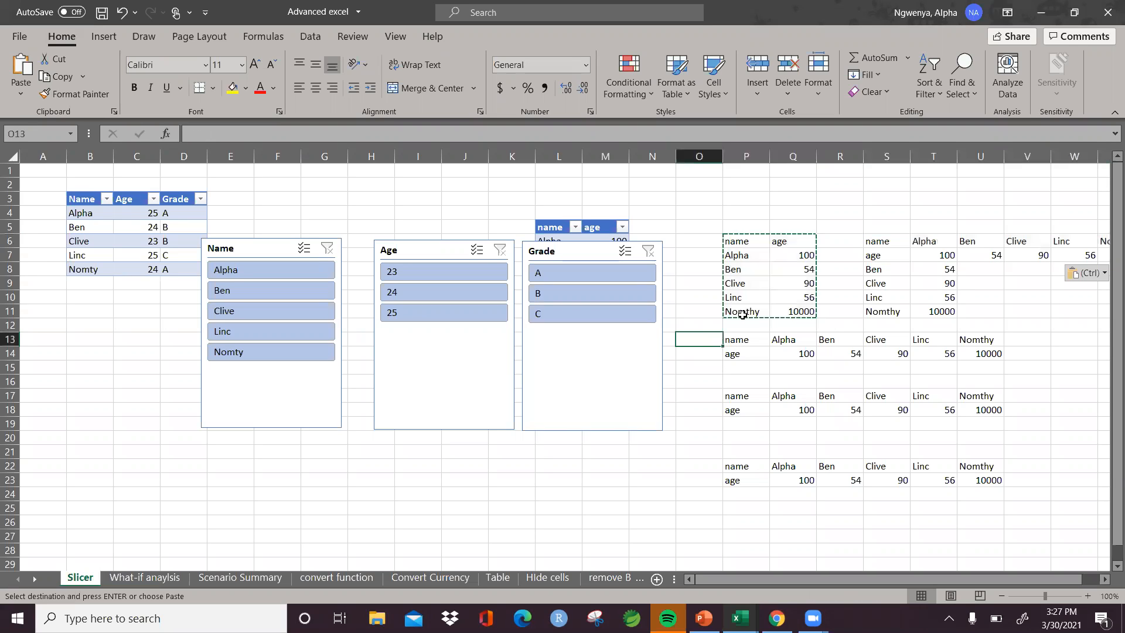
{"action": "left_click", "coordinate": [752, 256]}
{"action": "left_click", "coordinate": [744, 243]}
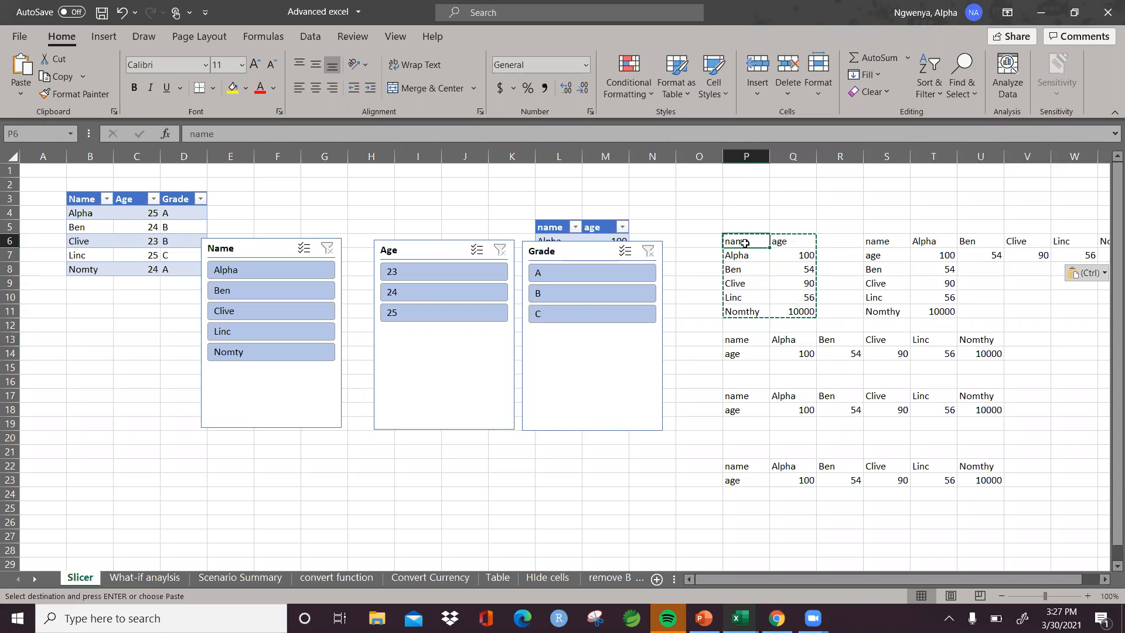
{"action": "key", "text": "ctrl+a"}
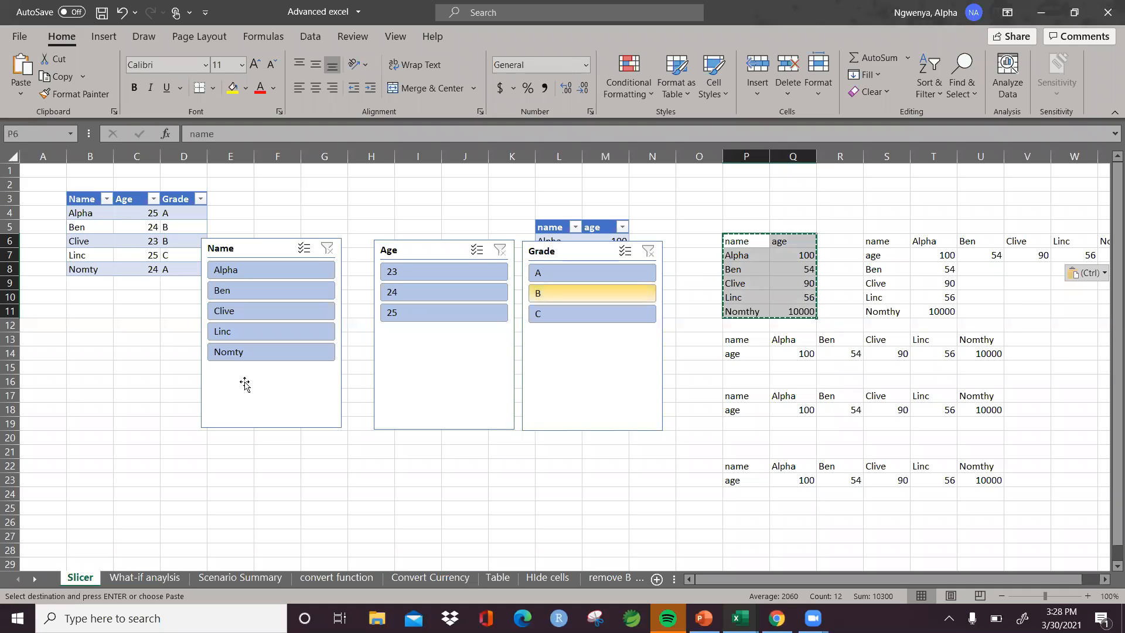
Open the What-if anaylsis sheet and go through the Car Purchase labels from Rate to Total in B3:B7
{"action": "left_click", "coordinate": [151, 578]}
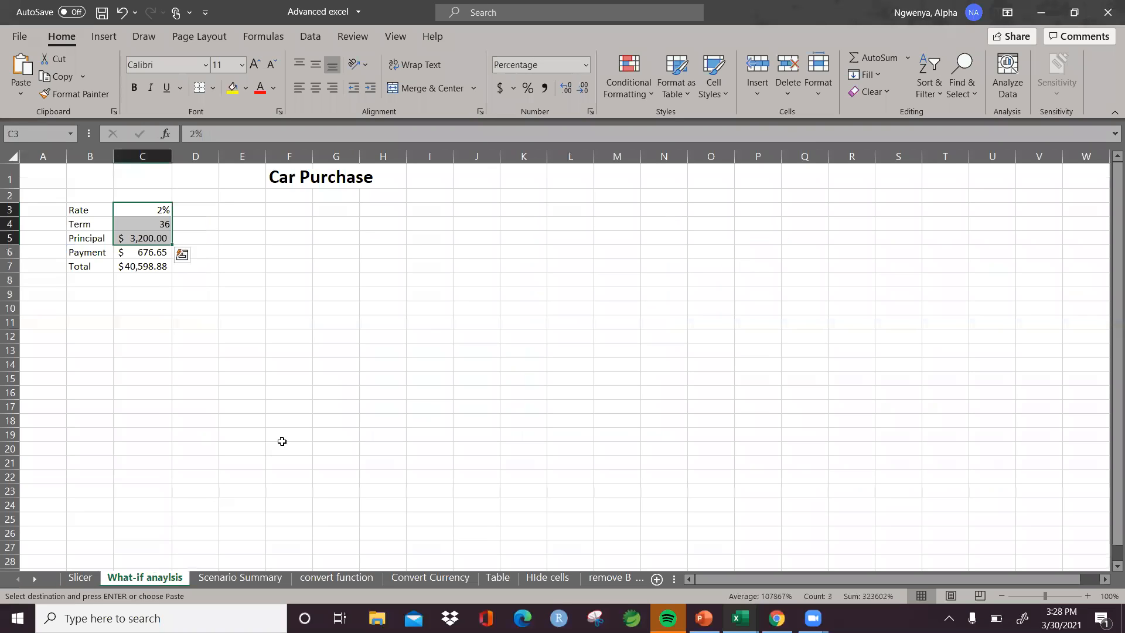
{"action": "left_click", "coordinate": [361, 228]}
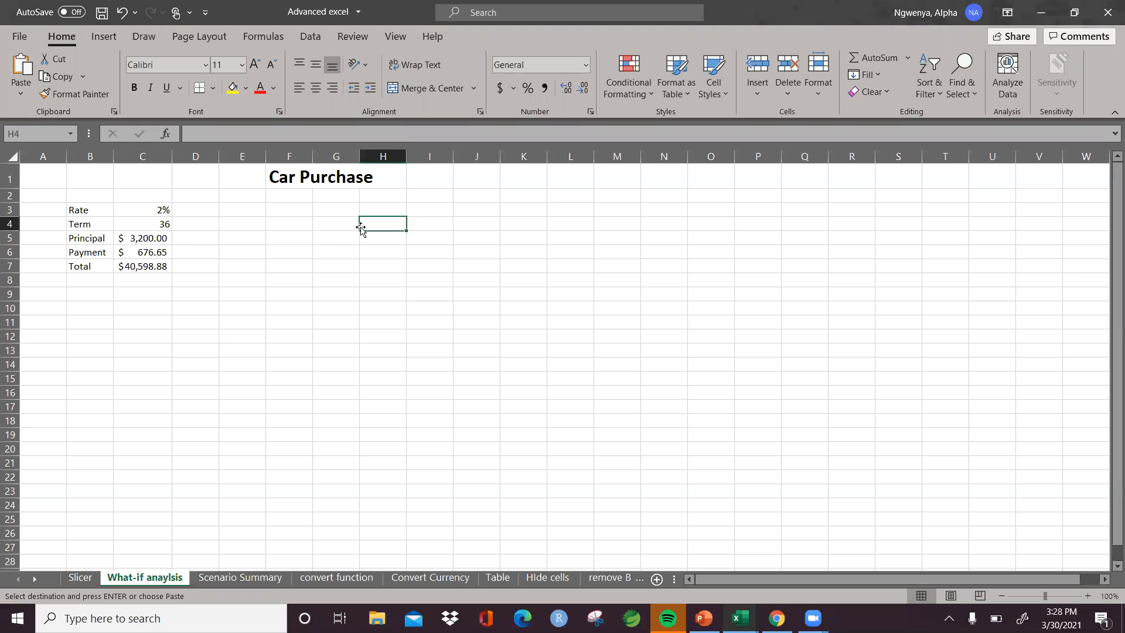
{"action": "key", "text": "Left"}
{"action": "key", "text": "Left"}
{"action": "key", "text": "Left"}
{"action": "key", "text": "Left"}
{"action": "key", "text": "Up"}
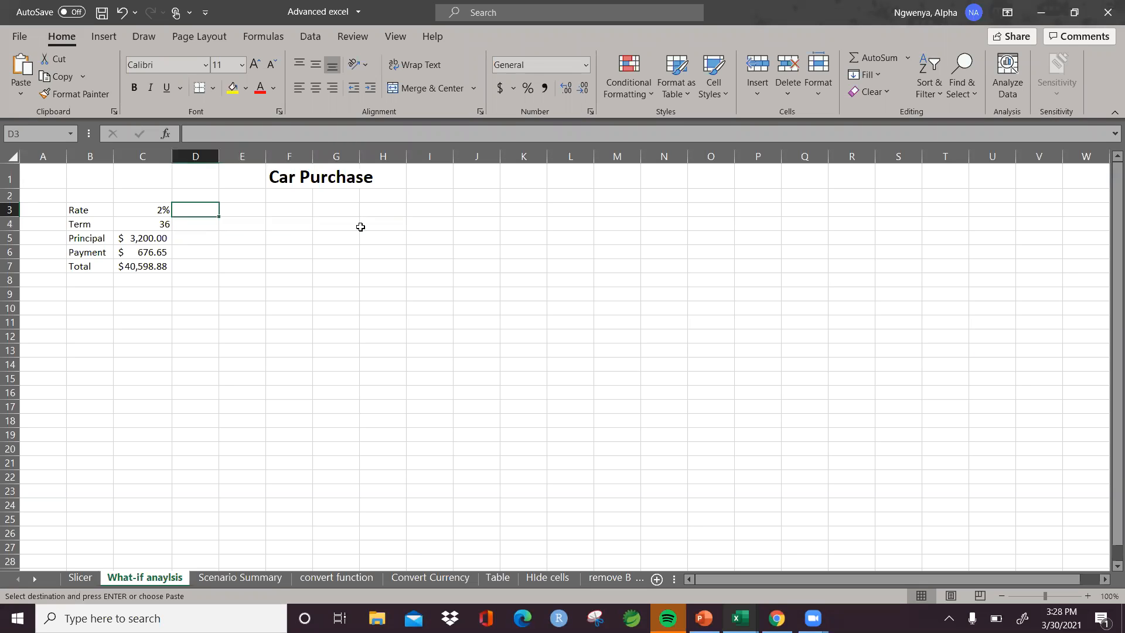
{"action": "key", "text": "Left"}
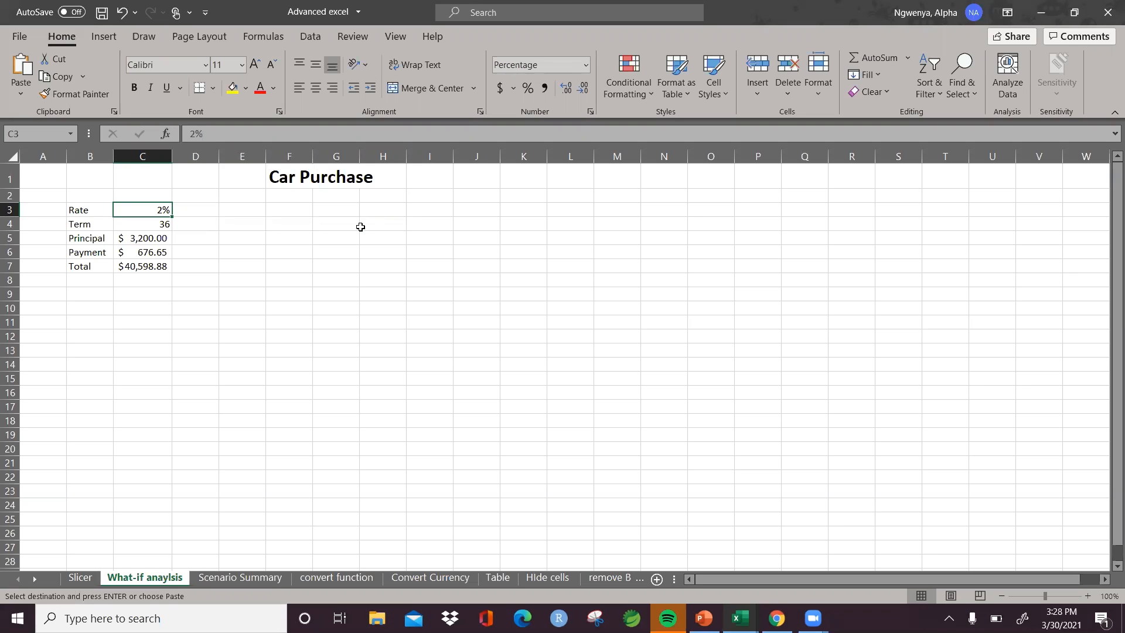
{"action": "key", "text": "Left"}
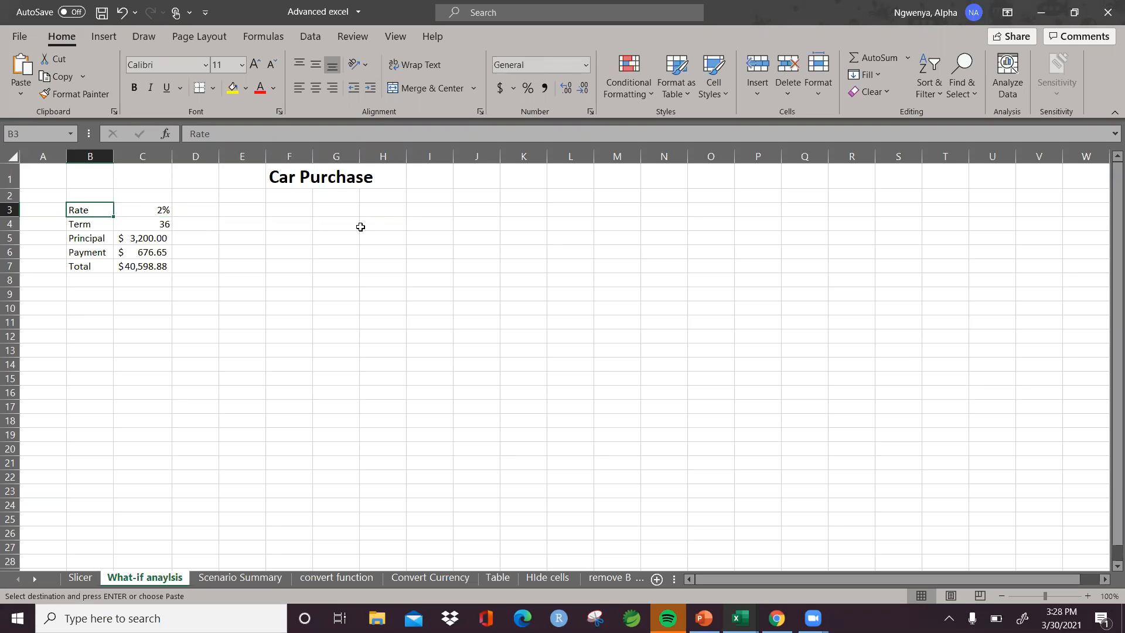
{"action": "key", "text": "Down"}
{"action": "key", "text": "Down"}
{"action": "key", "text": "Down"}
{"action": "key", "text": "Down"}
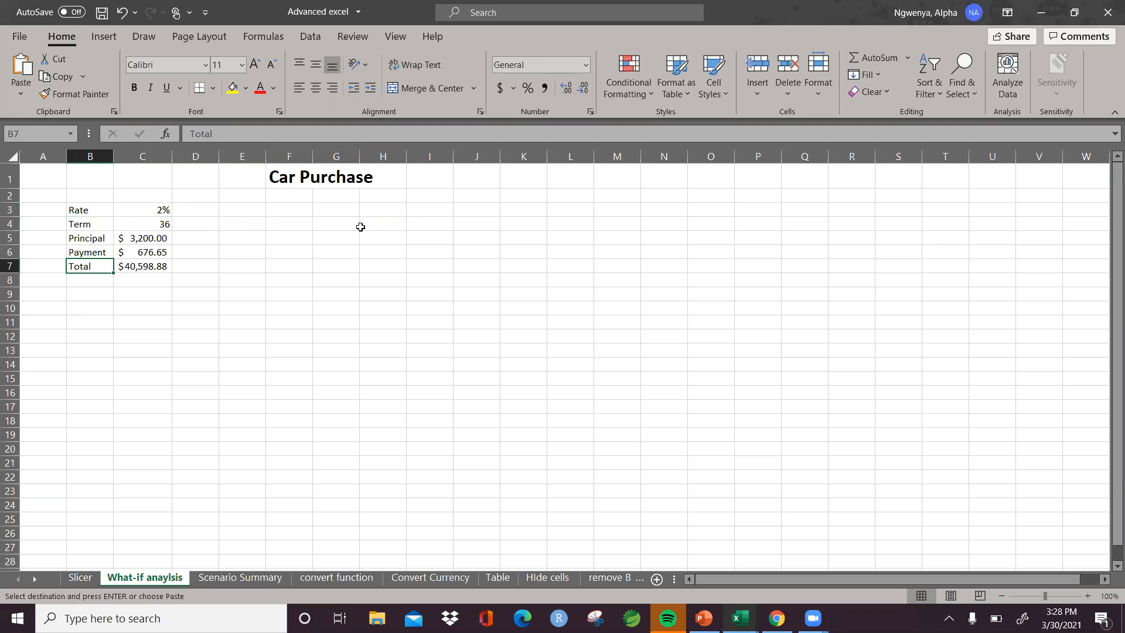
{"action": "key", "text": "Up"}
{"action": "key", "text": "Up"}
{"action": "key", "text": "Up"}
{"action": "key", "text": "Up"}
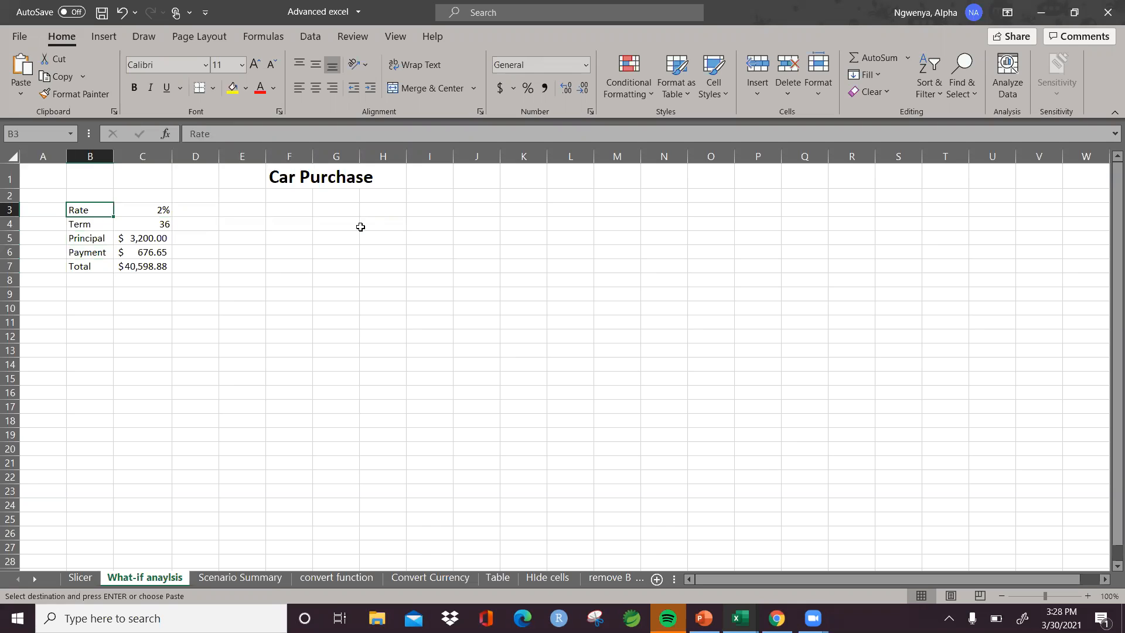
Highlight the Rate, Term and Principal values in C3:C5
{"action": "key", "text": "Right"}
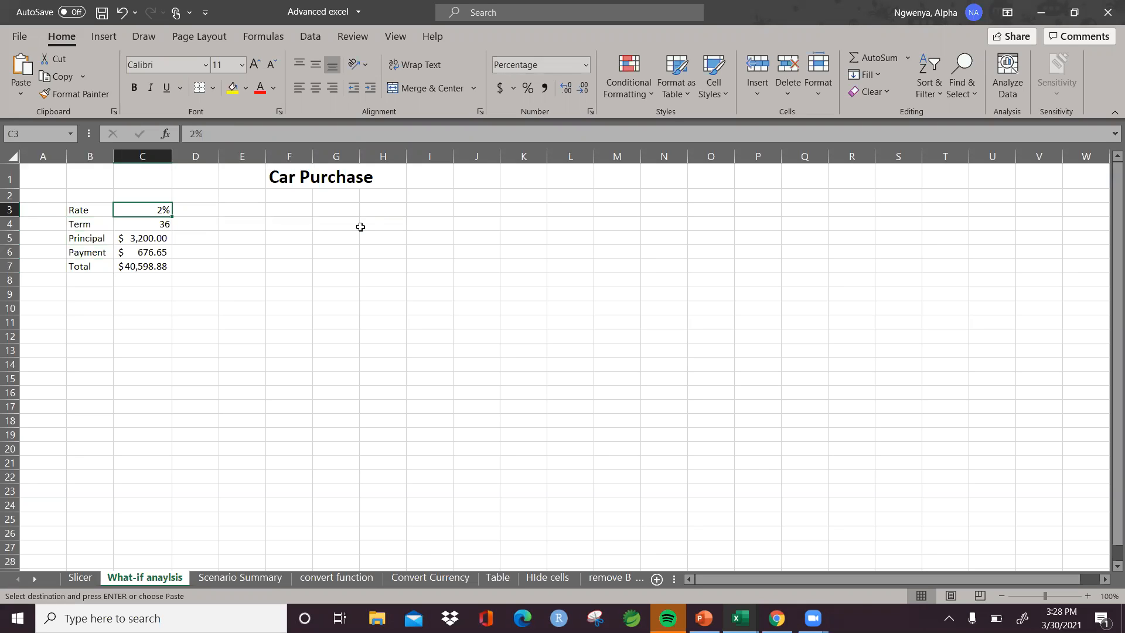
{"action": "key", "text": "shift+Down"}
{"action": "key", "text": "shift+Down"}
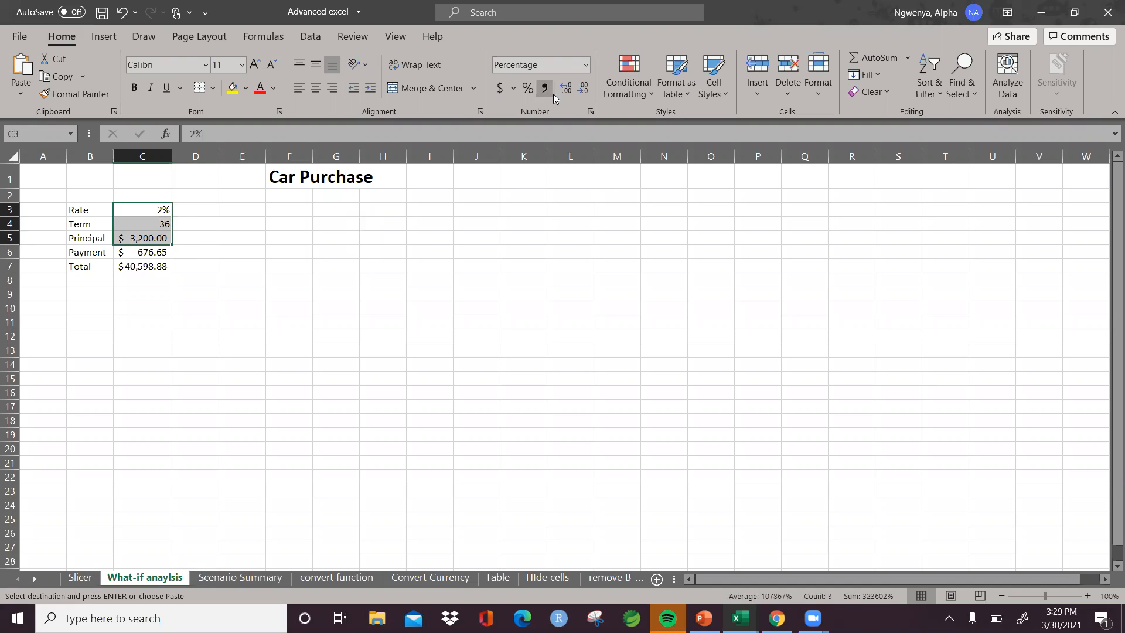
{"action": "left_click", "coordinate": [355, 30]}
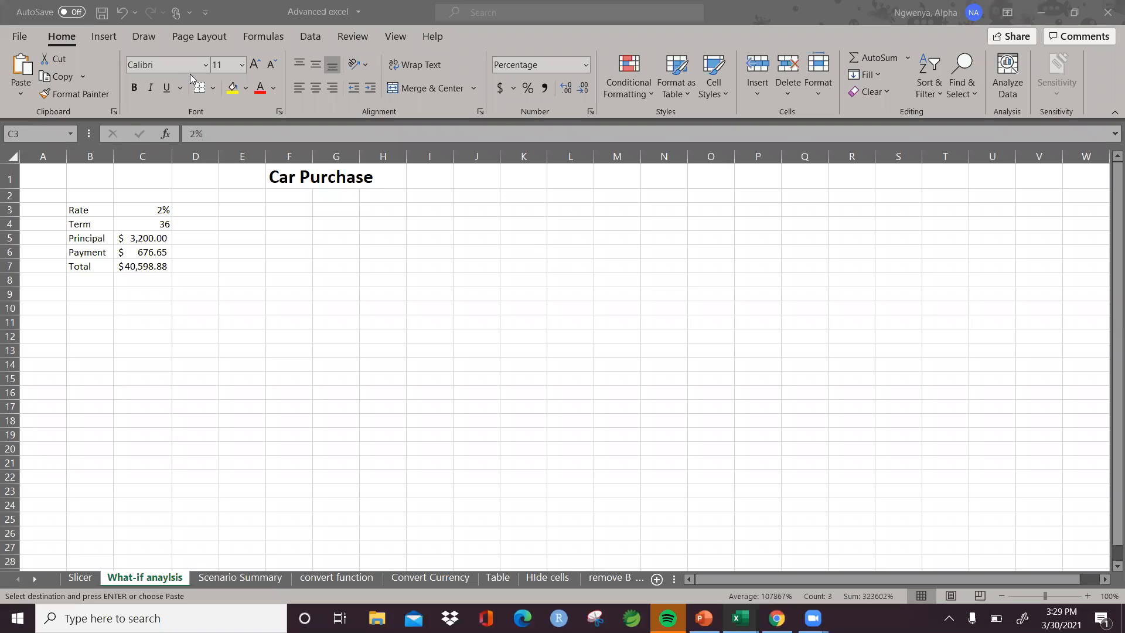
{"action": "left_click", "coordinate": [61, 39]}
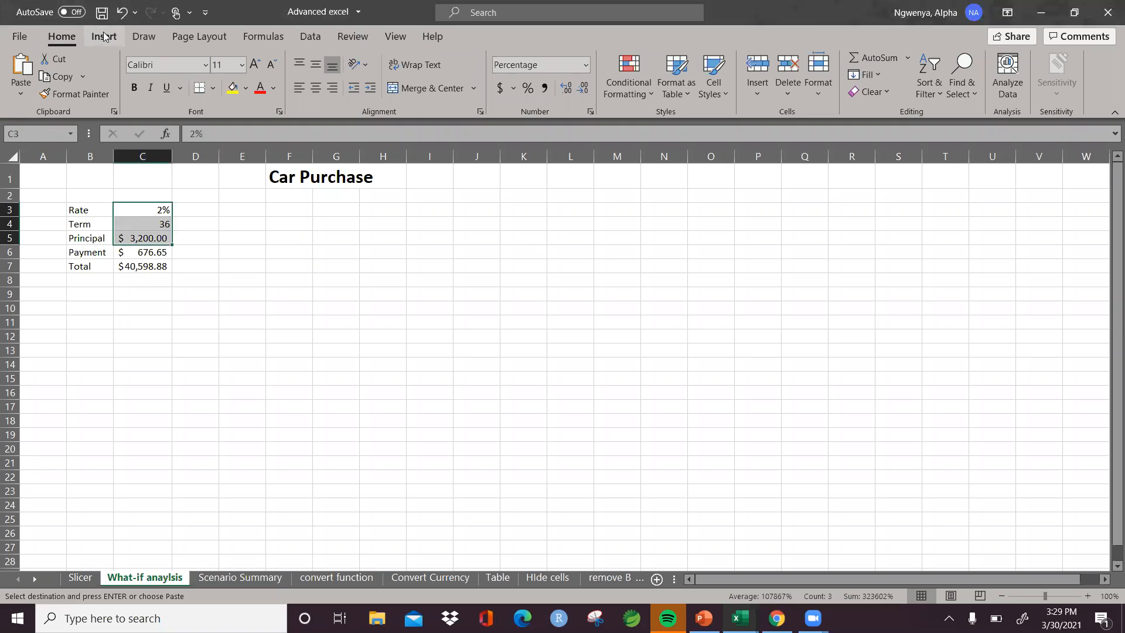
{"action": "left_click", "coordinate": [104, 37]}
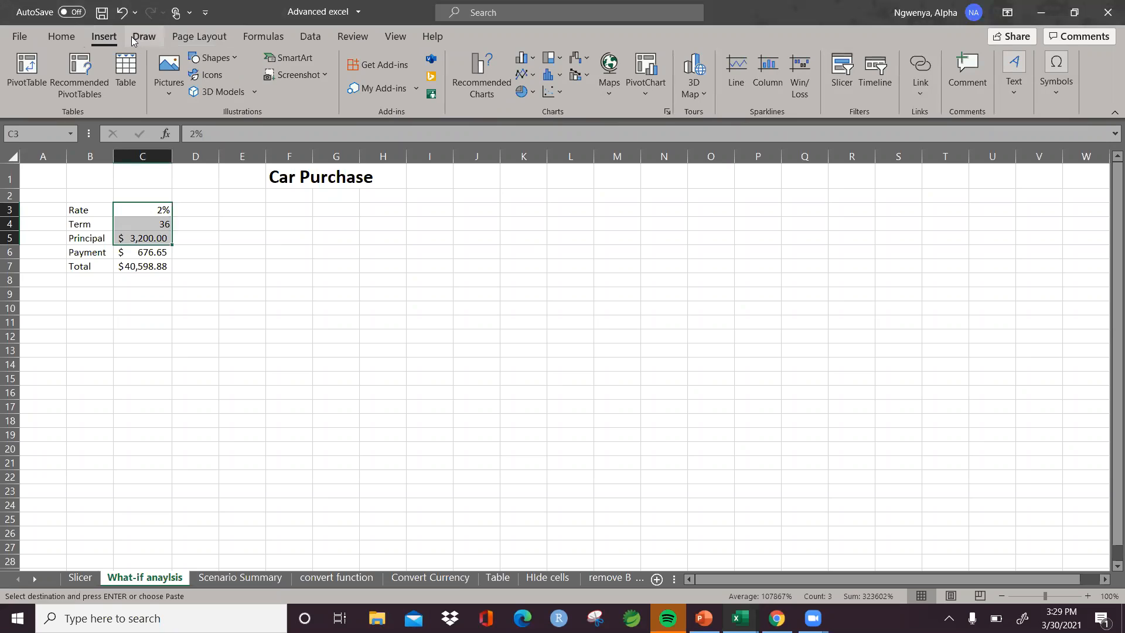
{"action": "left_click", "coordinate": [66, 37]}
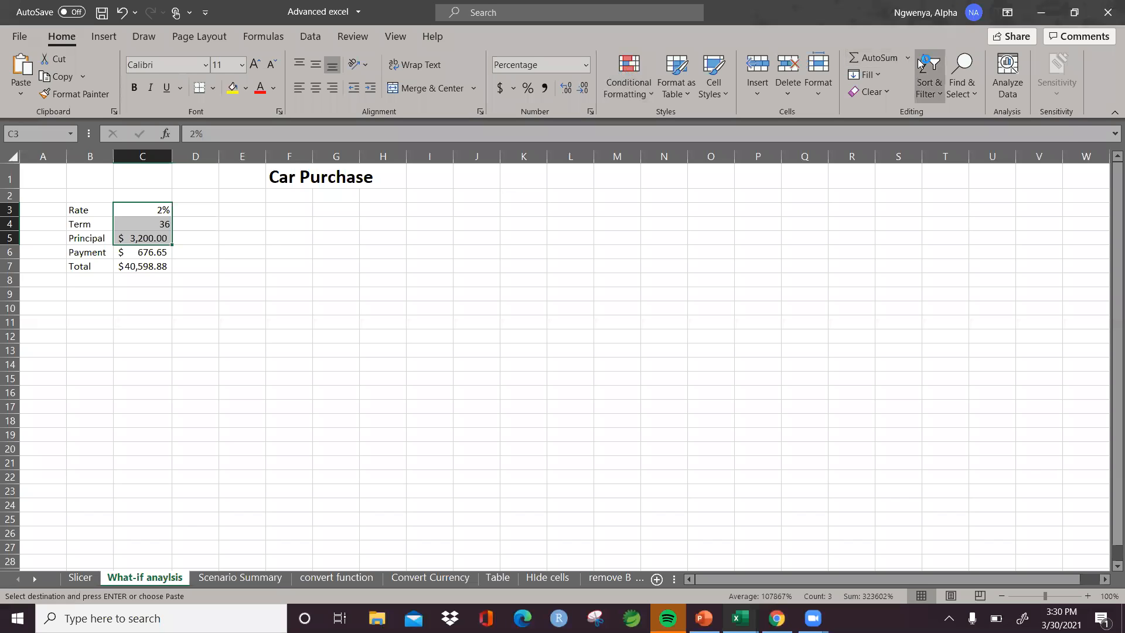
{"action": "left_click", "coordinate": [1007, 75]}
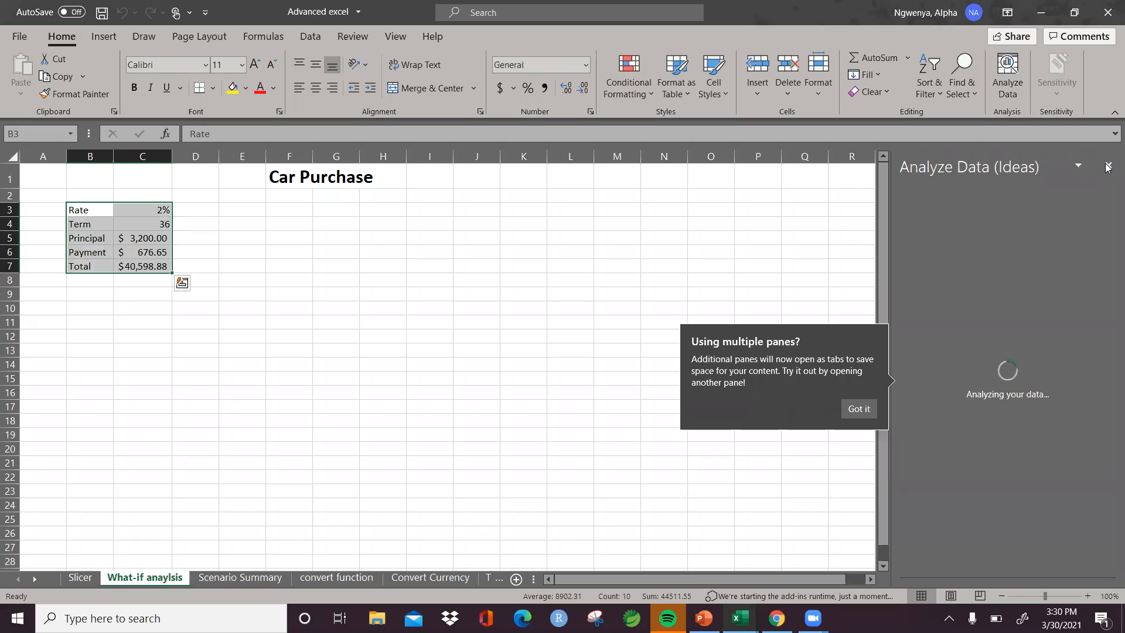
{"action": "left_click", "coordinate": [1108, 166]}
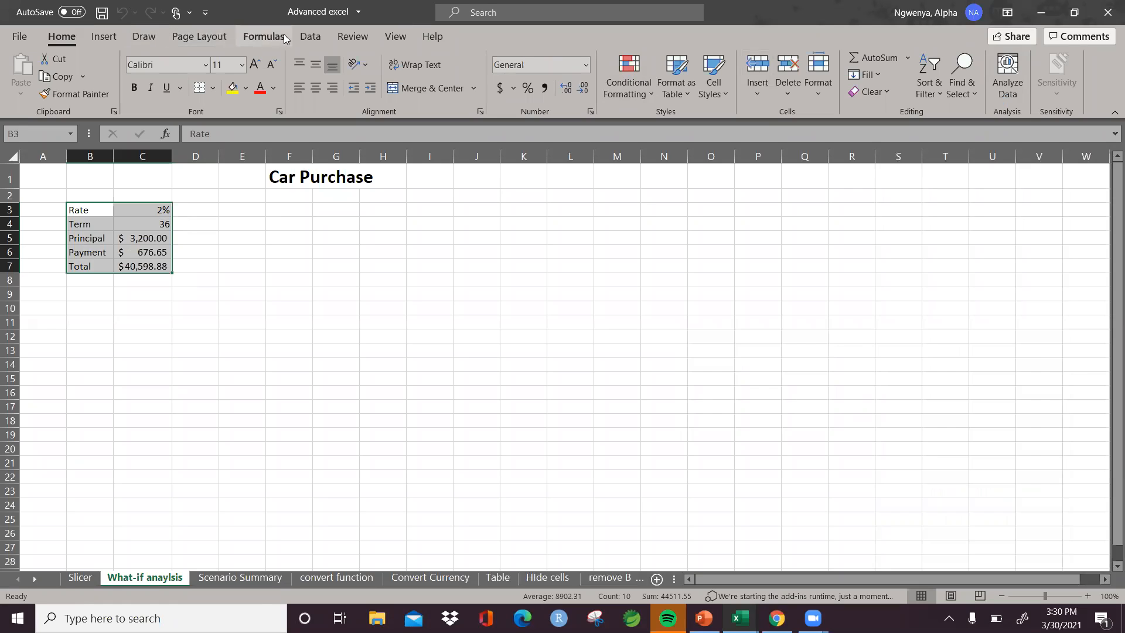
Open the What-If Analysis Scenario Manager with the Rate, Term and Principal values C3:C5 selected
{"action": "left_click", "coordinate": [310, 37]}
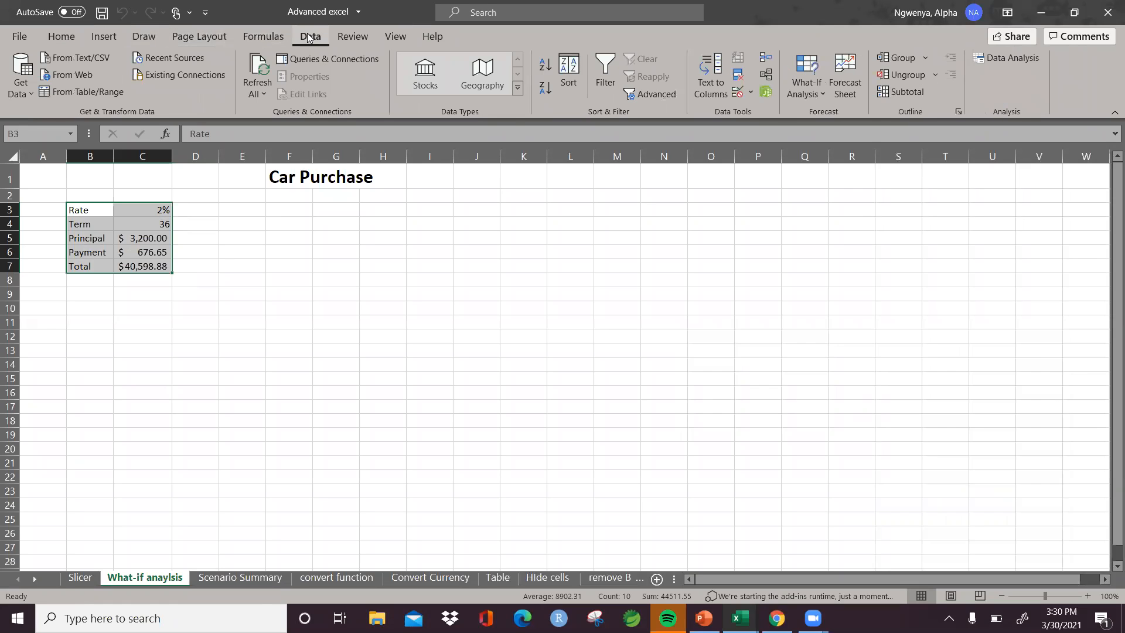
{"action": "left_click", "coordinate": [153, 220]}
{"action": "left_click", "coordinate": [155, 208]}
{"action": "key", "text": "shift+Down"}
{"action": "key", "text": "shift+Down"}
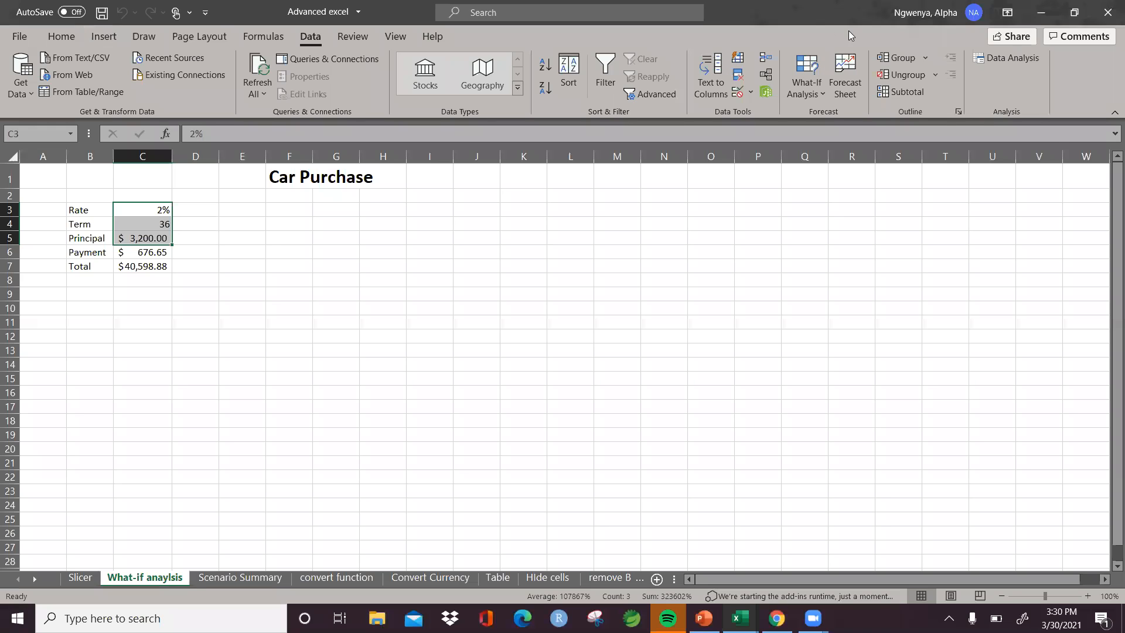
{"action": "left_click", "coordinate": [822, 91]}
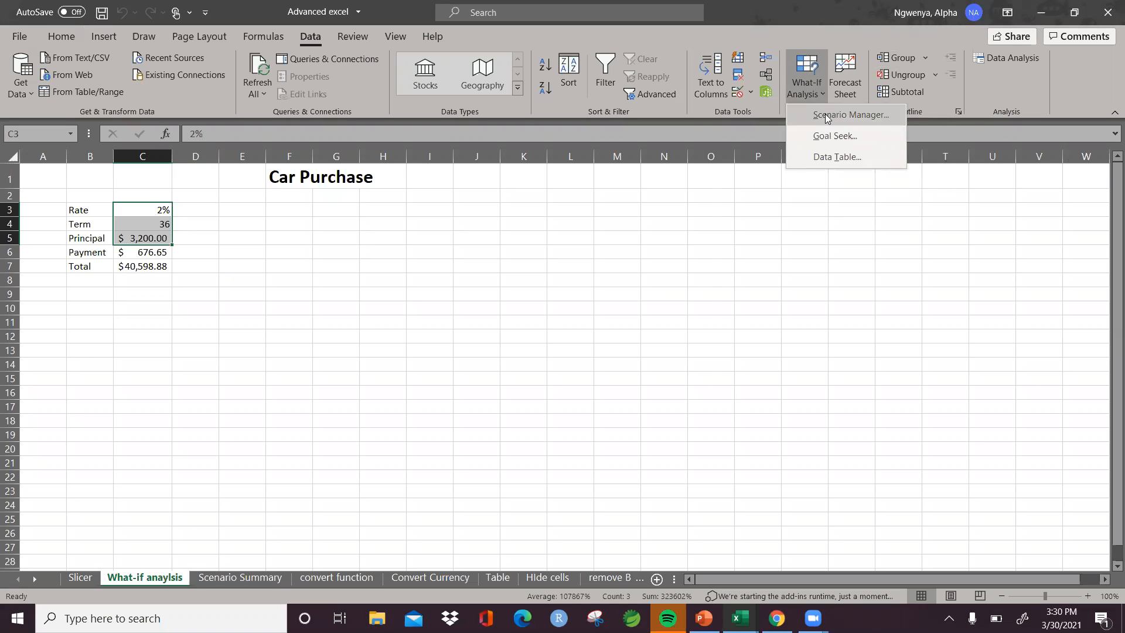
{"action": "left_click", "coordinate": [825, 115]}
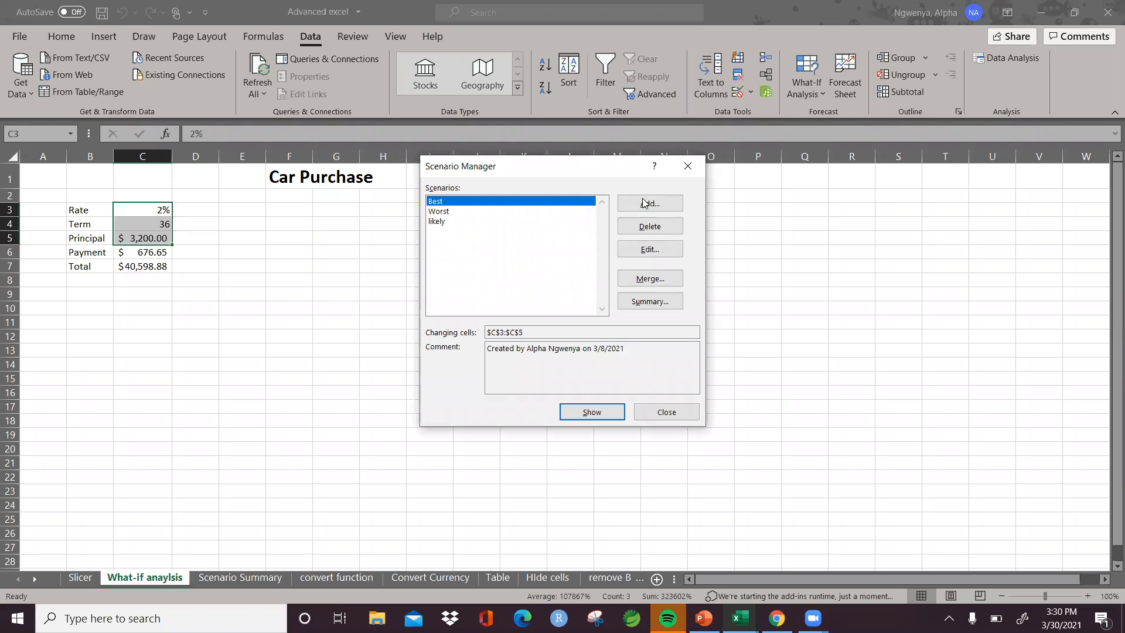
Delete the existing scenarios Best, Worst and likely
{"action": "left_click", "coordinate": [634, 230]}
{"action": "left_click", "coordinate": [633, 231]}
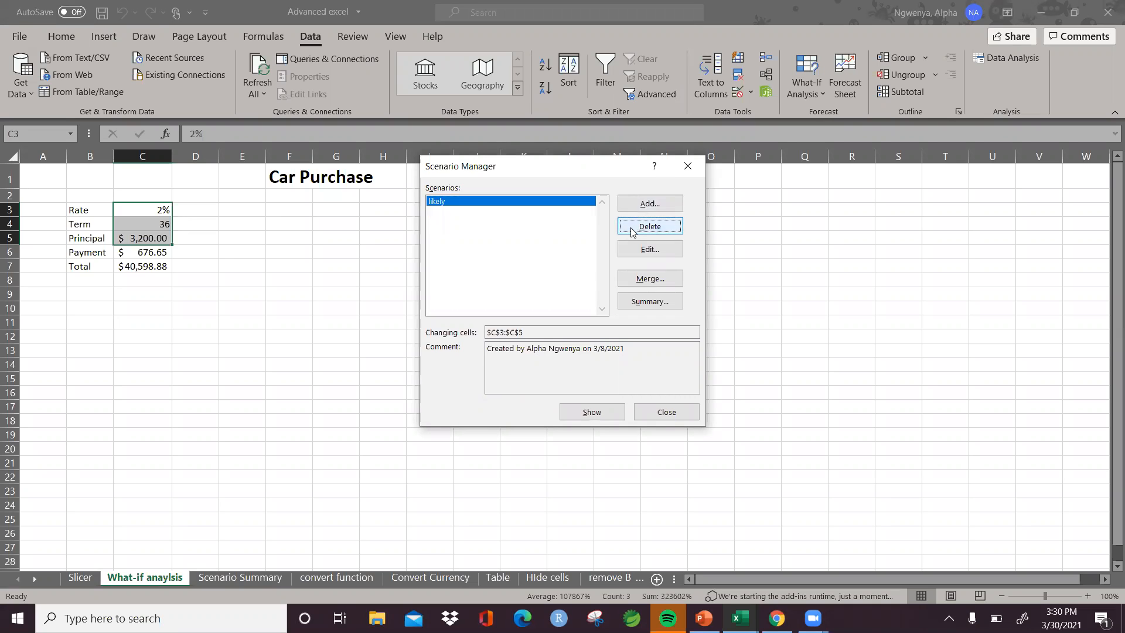
{"action": "left_click", "coordinate": [633, 230]}
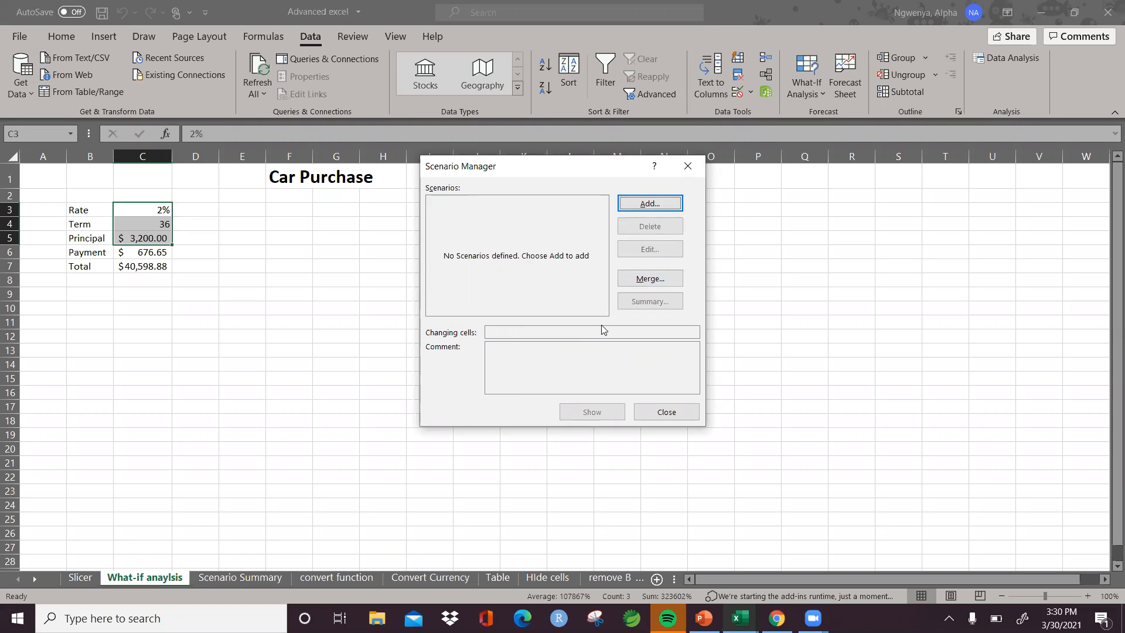
Add a scenario named Best with C3:C5 as its changing cells
{"action": "left_click", "coordinate": [645, 205]}
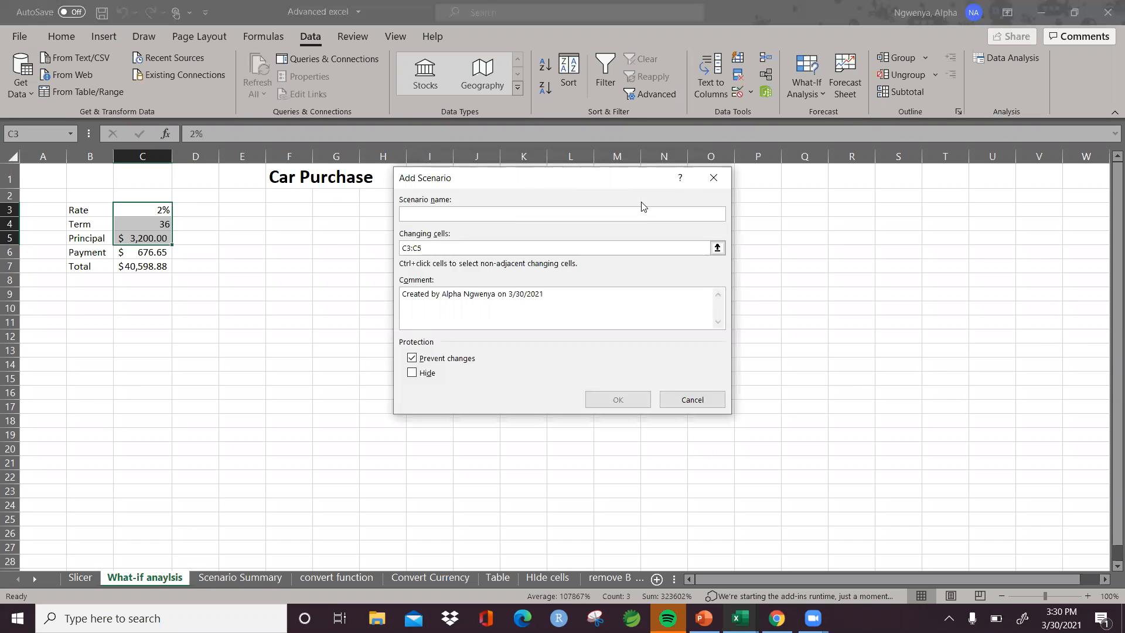
{"action": "type", "text": "Best"}
{"action": "left_click", "coordinate": [456, 248]}
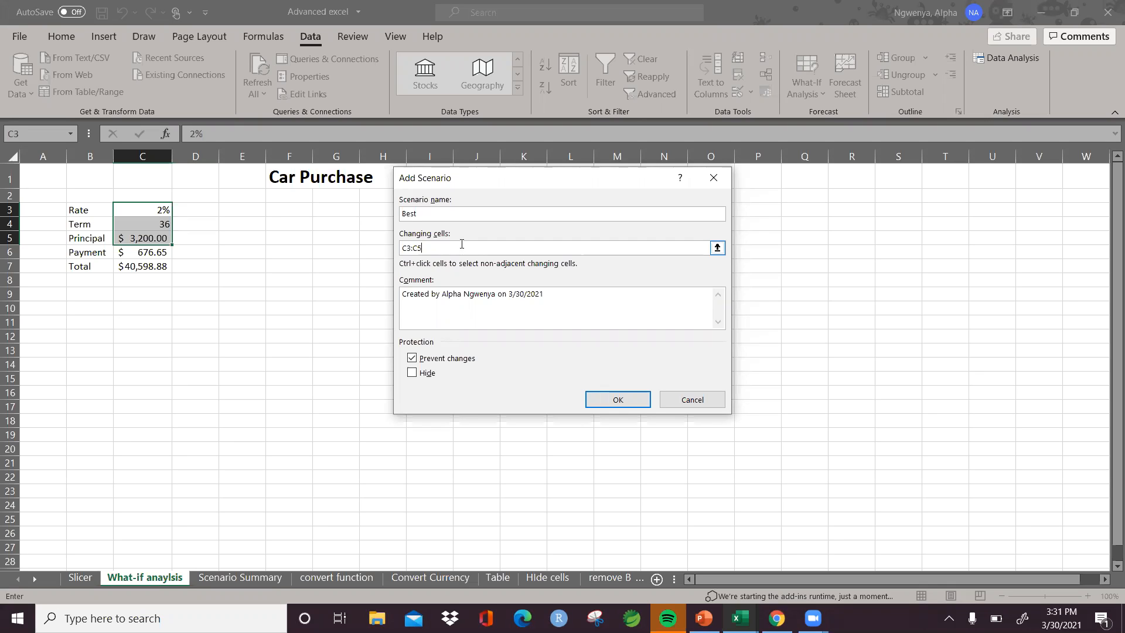
{"action": "left_click", "coordinate": [619, 397]}
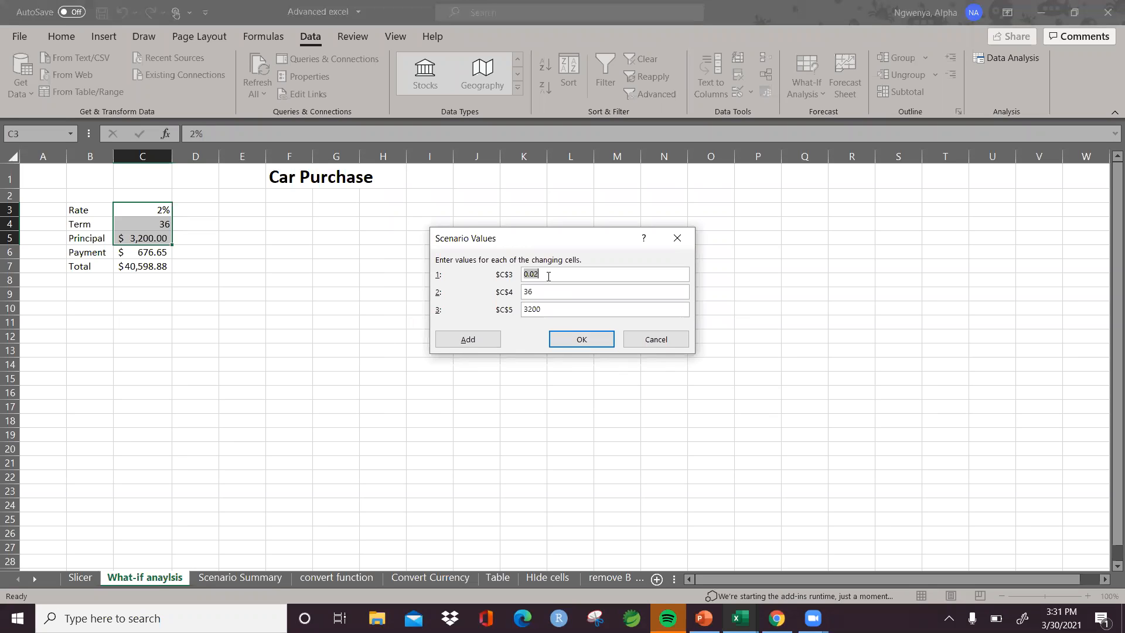
Set the Best scenario's values to 0.01 for C3, 36 for C4 and 3000 for C5, and begin adding another scenario
{"action": "key", "text": "BackSpace"}
{"action": "type", "text": "0.01"}
{"action": "left_click", "coordinate": [544, 291]}
{"action": "key", "text": "BackSpace"}
{"action": "key", "text": "BackSpace"}
{"action": "type", "text": "36"}
{"action": "left_click", "coordinate": [544, 307]}
{"action": "key", "text": "BackSpace"}
{"action": "key", "text": "BackSpace"}
{"action": "key", "text": "BackSpace"}
{"action": "key", "text": "BackSpace"}
{"action": "type", "text": "3000"}
{"action": "left_click", "coordinate": [457, 343]}
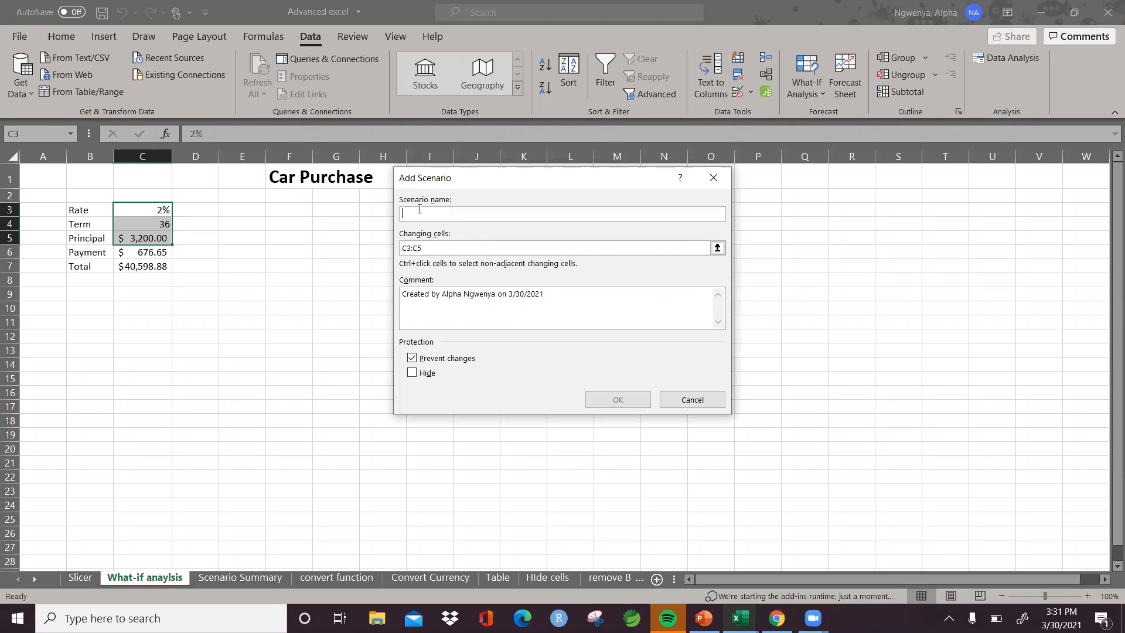
{"action": "type", "text": "Best"}
{"action": "left_click", "coordinate": [610, 403]}
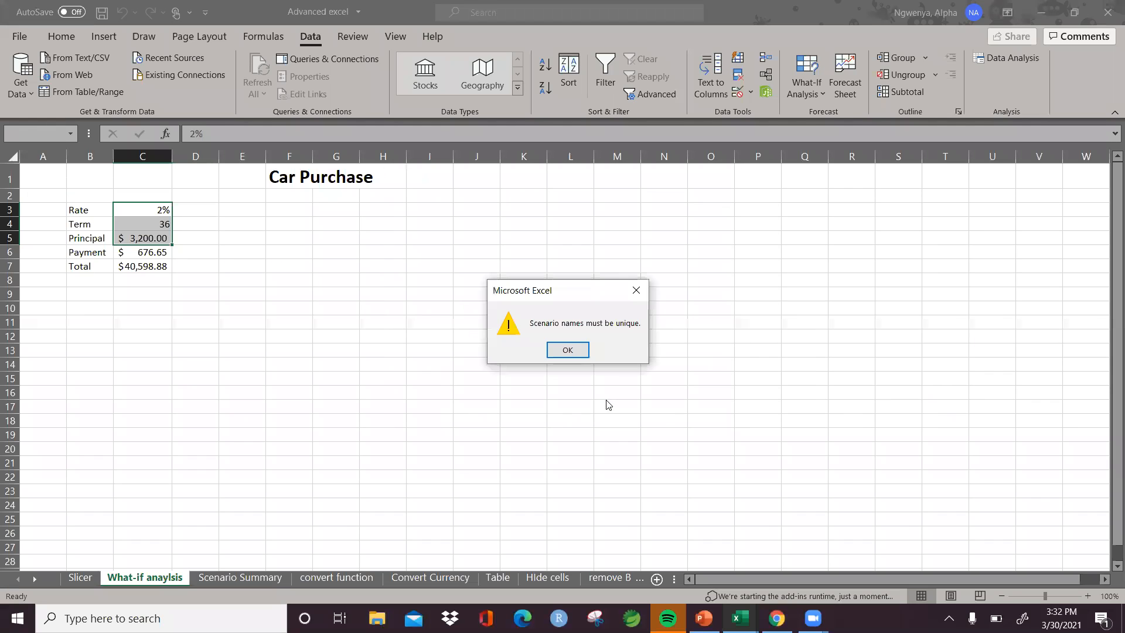
{"action": "left_click", "coordinate": [569, 350]}
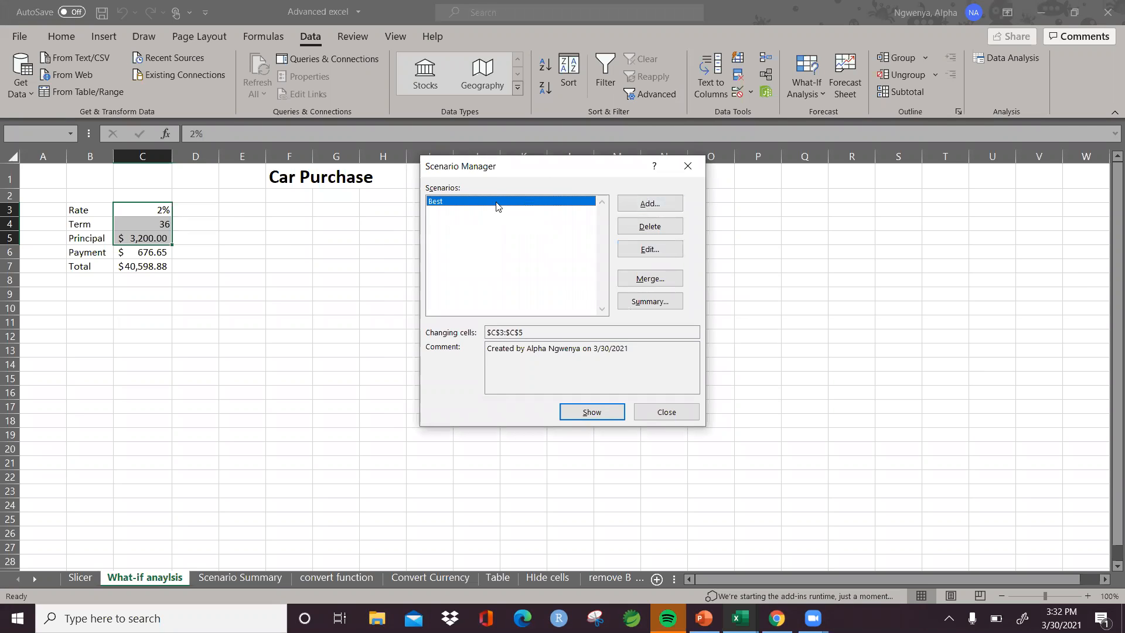
Delete the Best scenario and add it again under the same name with C3:C5 as its changing cells
{"action": "left_click", "coordinate": [650, 227]}
{"action": "left_click", "coordinate": [658, 214]}
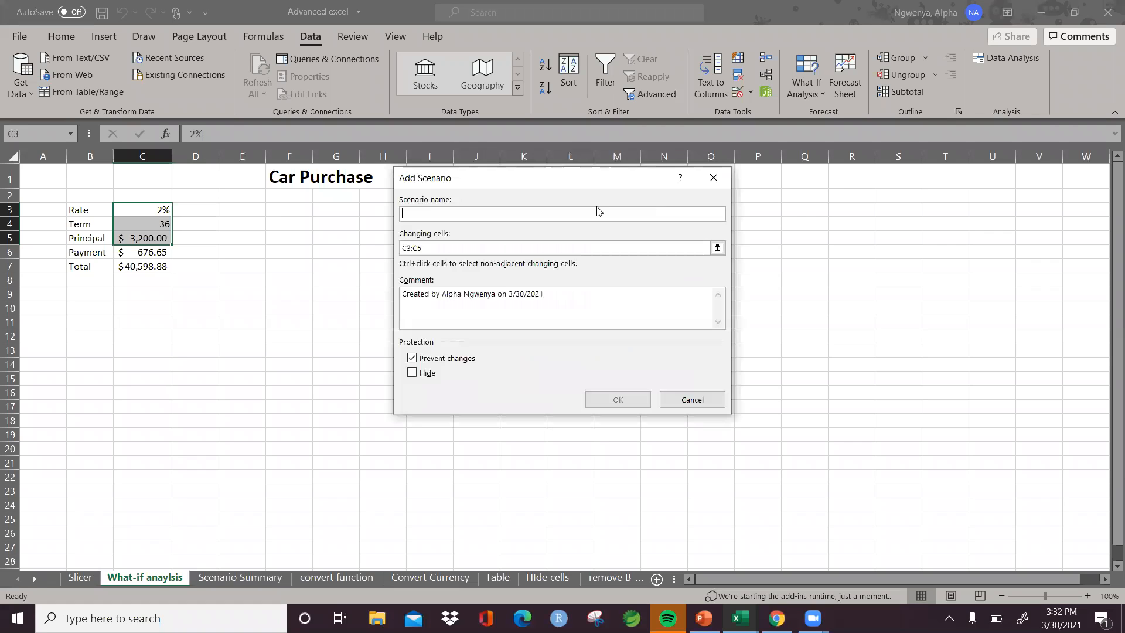
{"action": "type", "text": "Best"}
{"action": "left_click", "coordinate": [616, 399]}
Set the Best scenario's values to 0.01 for C3, 36 for C4 and 3000 for C5
{"action": "left_click", "coordinate": [541, 273]}
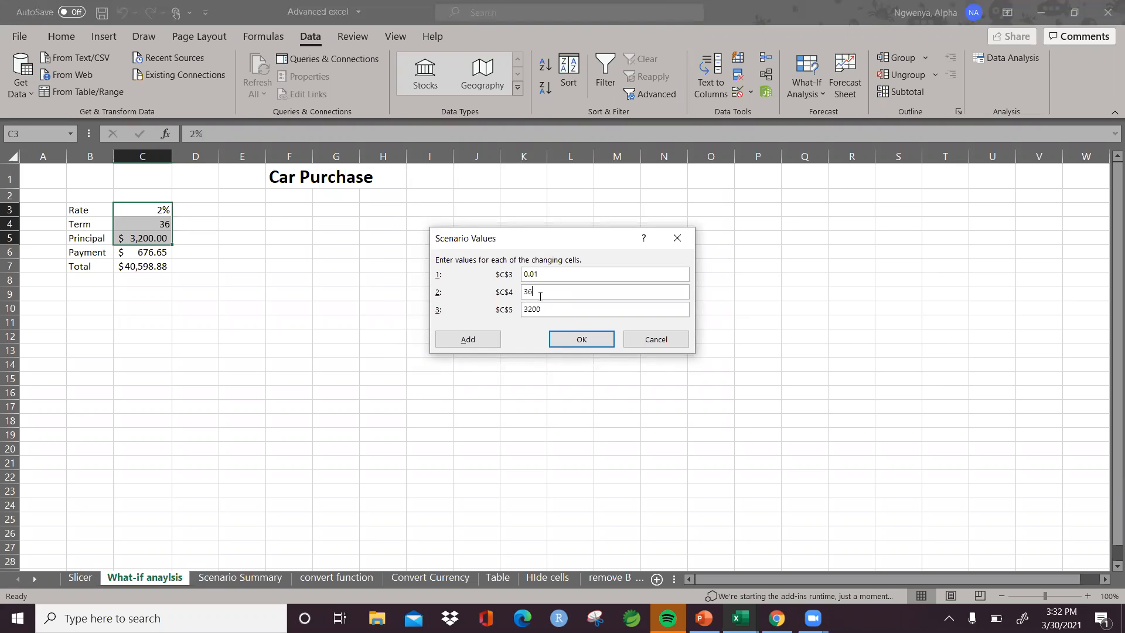
{"action": "left_click", "coordinate": [540, 295]}
{"action": "key", "text": "BackSpace"}
{"action": "key", "text": "BackSpace"}
{"action": "key", "text": "BackSpace"}
{"action": "type", "text": "00"}
{"action": "left_click", "coordinate": [576, 338]}
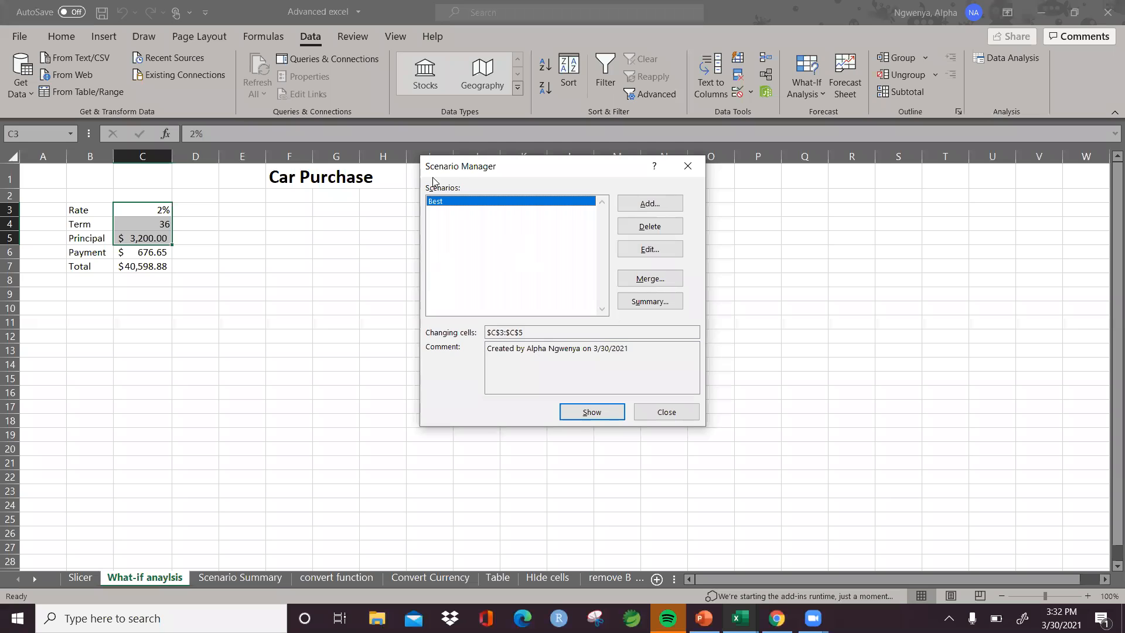
Add a scenario named Worst with C3:C5 as its changing cells
{"action": "left_click", "coordinate": [664, 209]}
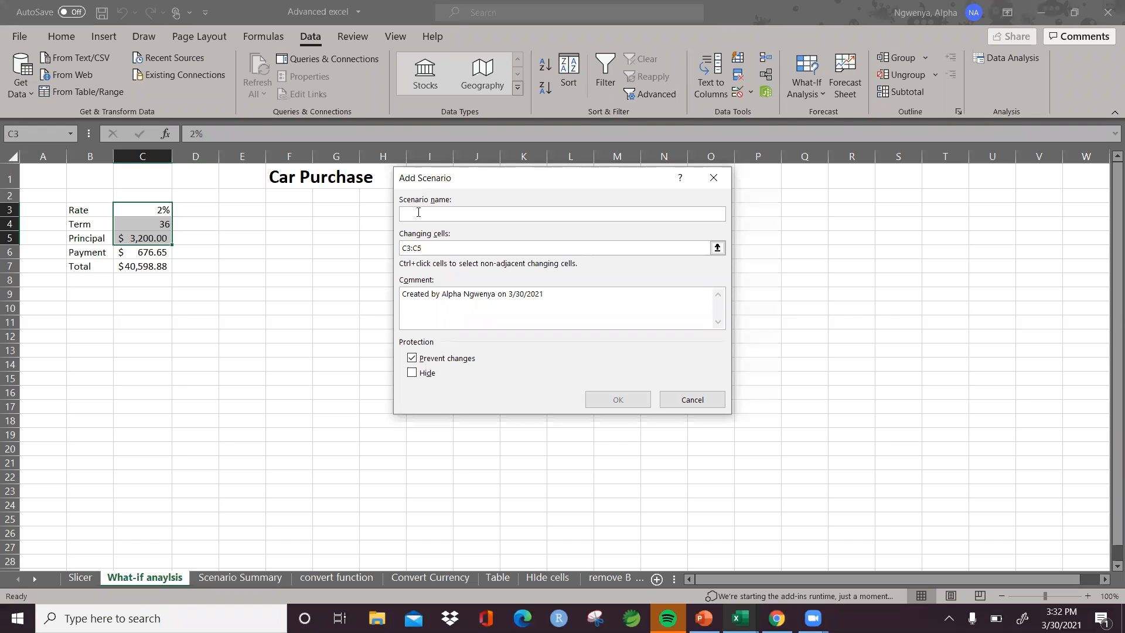
{"action": "type", "text": "Worst"}
{"action": "left_click", "coordinate": [600, 398]}
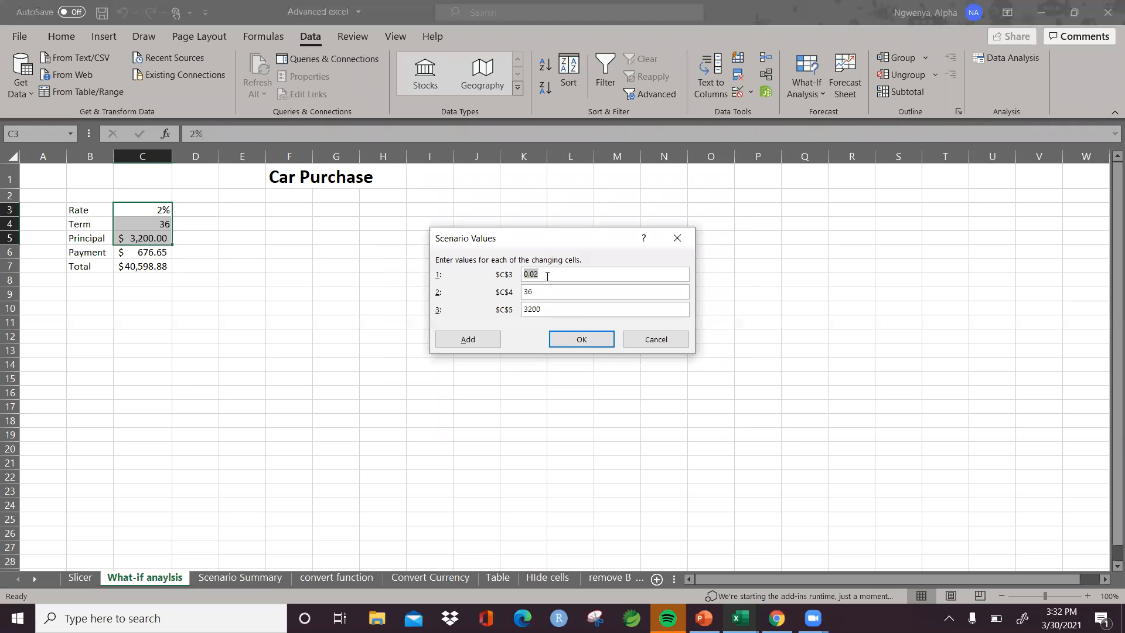
Set the Worst scenario's values to 0.08 for C3, 40 for C4 and 3400 for C5
{"action": "key", "text": "BackSpace"}
{"action": "type", "text": "0.08"}
{"action": "left_click", "coordinate": [539, 291]}
{"action": "key", "text": "BackSpace"}
{"action": "key", "text": "BackSpace"}
{"action": "type", "text": "40"}
{"action": "key", "text": "BackSpace"}
{"action": "key", "text": "BackSpace"}
{"action": "key", "text": "BackSpace"}
{"action": "type", "text": "400"}
{"action": "left_click", "coordinate": [571, 339]}
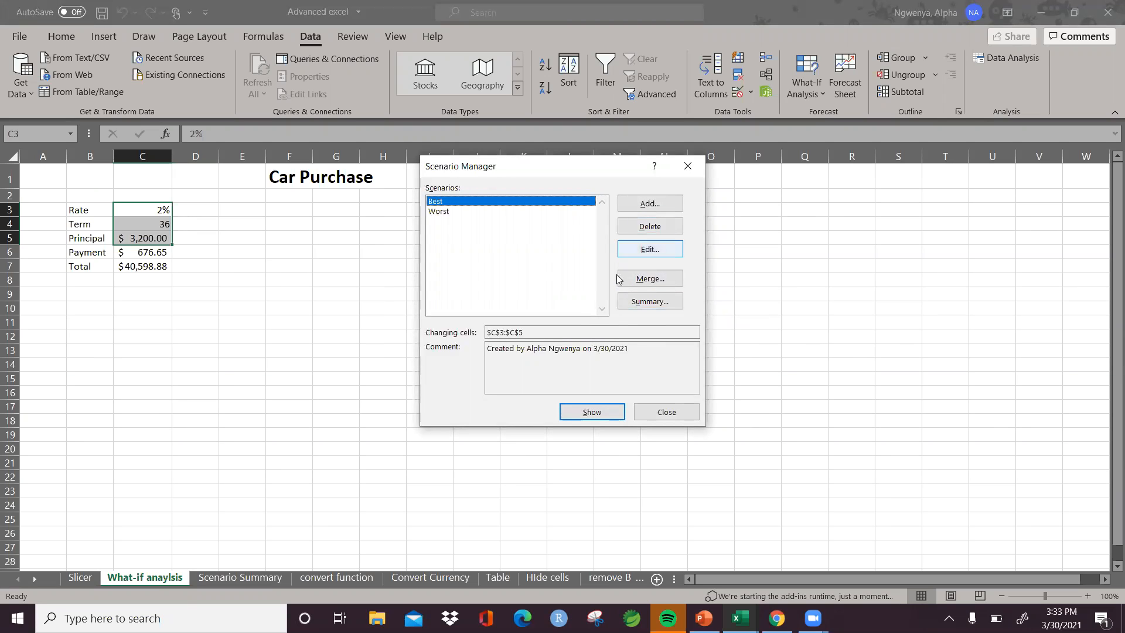
Add a scenario named likely for C3:C5 with the values 0.02, 36 and 3100
{"action": "left_click", "coordinate": [653, 203]}
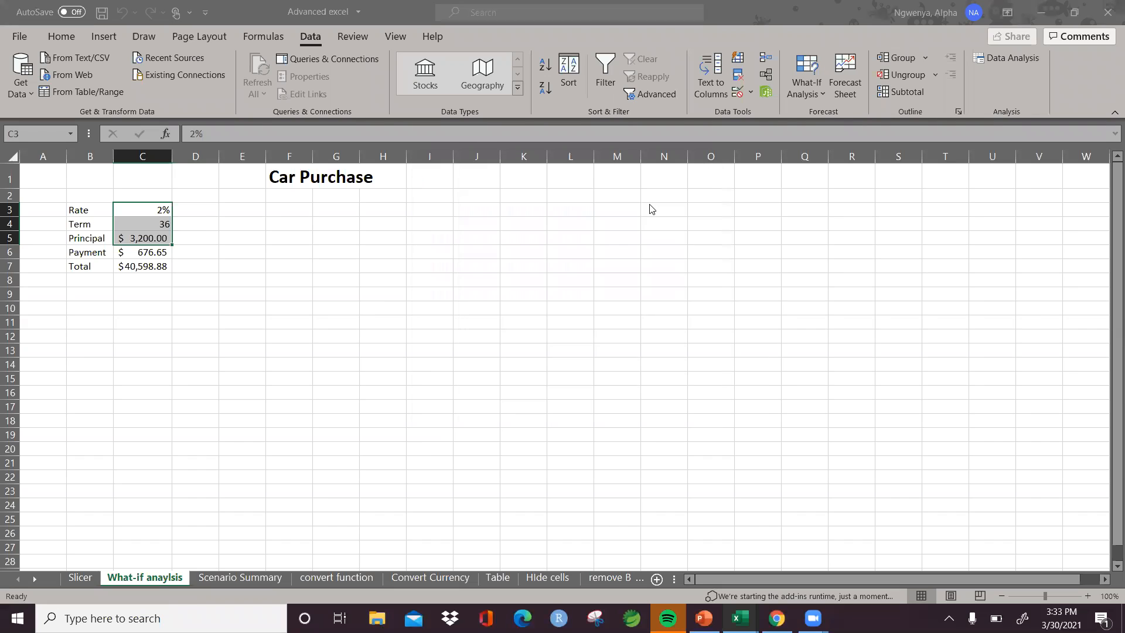
{"action": "type", "text": "Iikely"}
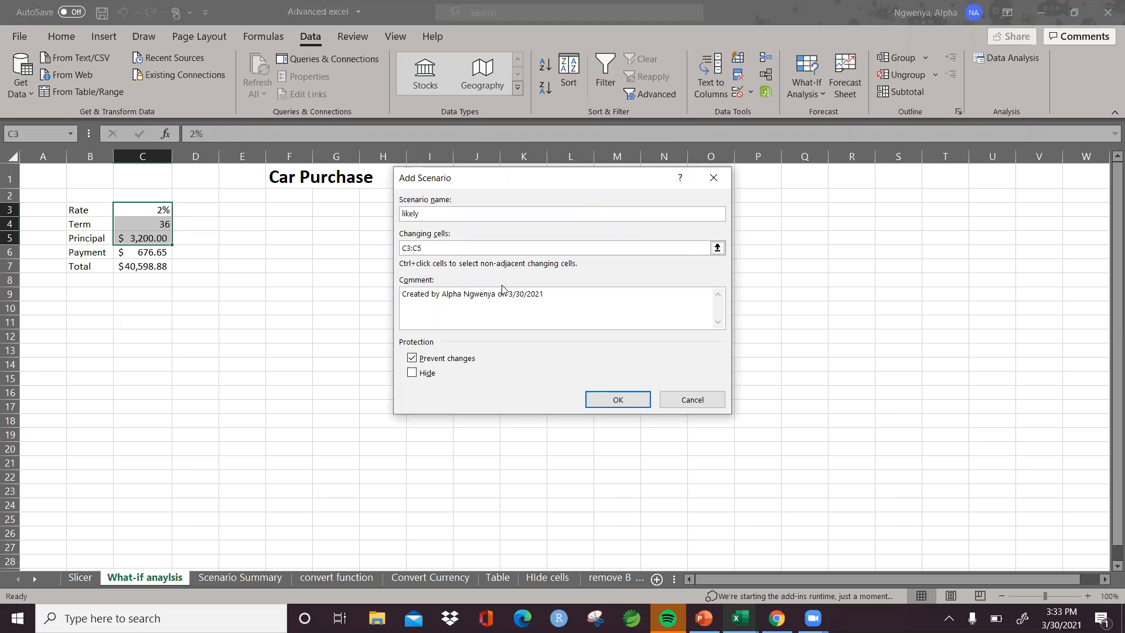
{"action": "left_click", "coordinate": [606, 401]}
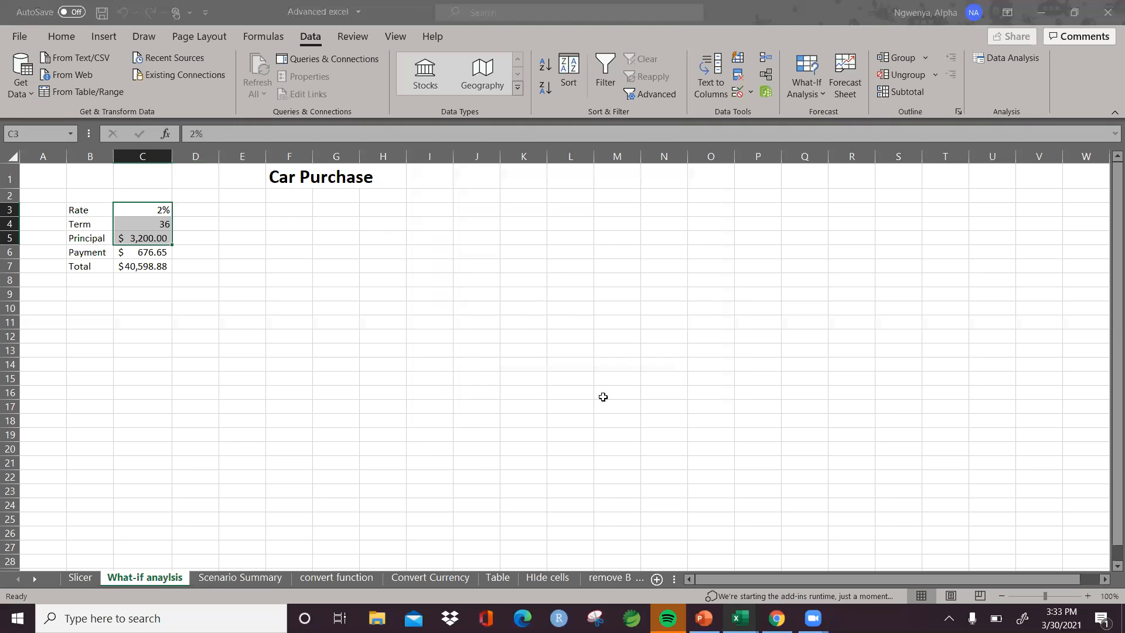
{"action": "left_click", "coordinate": [552, 276]}
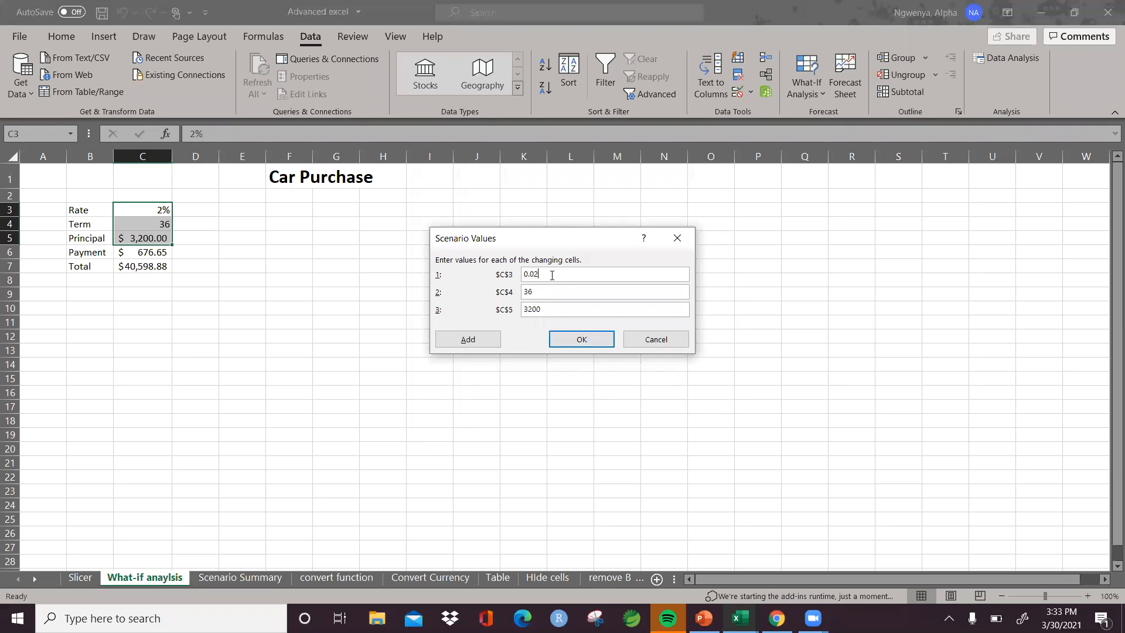
{"action": "left_click", "coordinate": [533, 310]}
{"action": "key", "text": "BackSpace"}
{"action": "type", "text": "1"}
{"action": "left_click", "coordinate": [587, 343]}
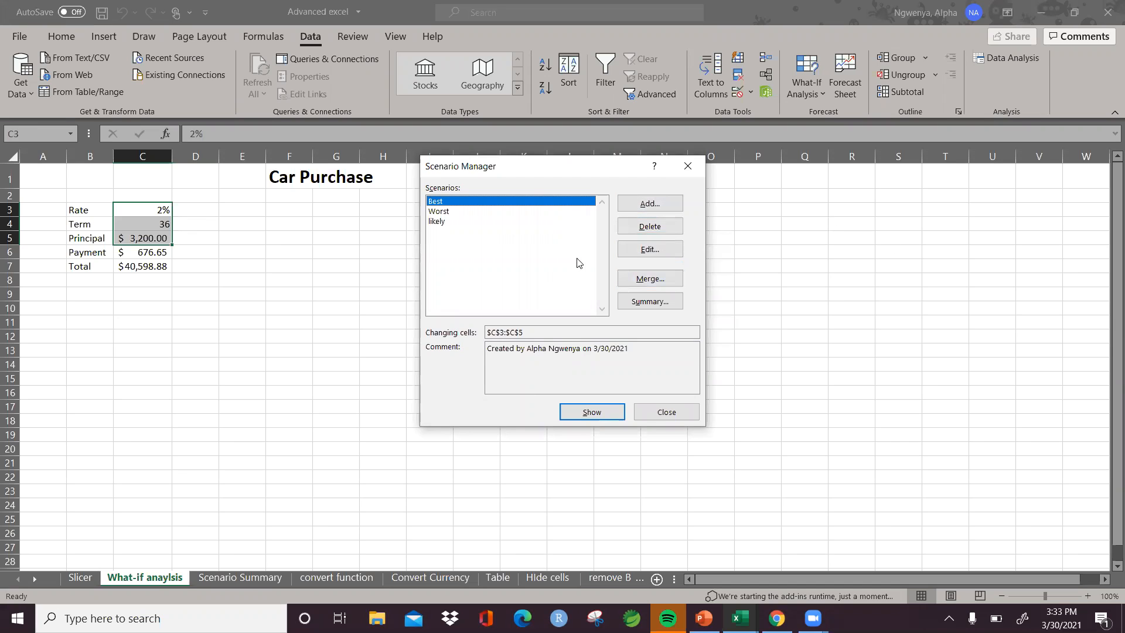
Show the Best, Worst and likely scenarios in turn on the worksheet, with the Scenario Manager moved away from the data
{"action": "left_click", "coordinate": [581, 416]}
{"action": "left_click_drag", "start_coordinate": [579, 174], "coordinate": [862, 197]}
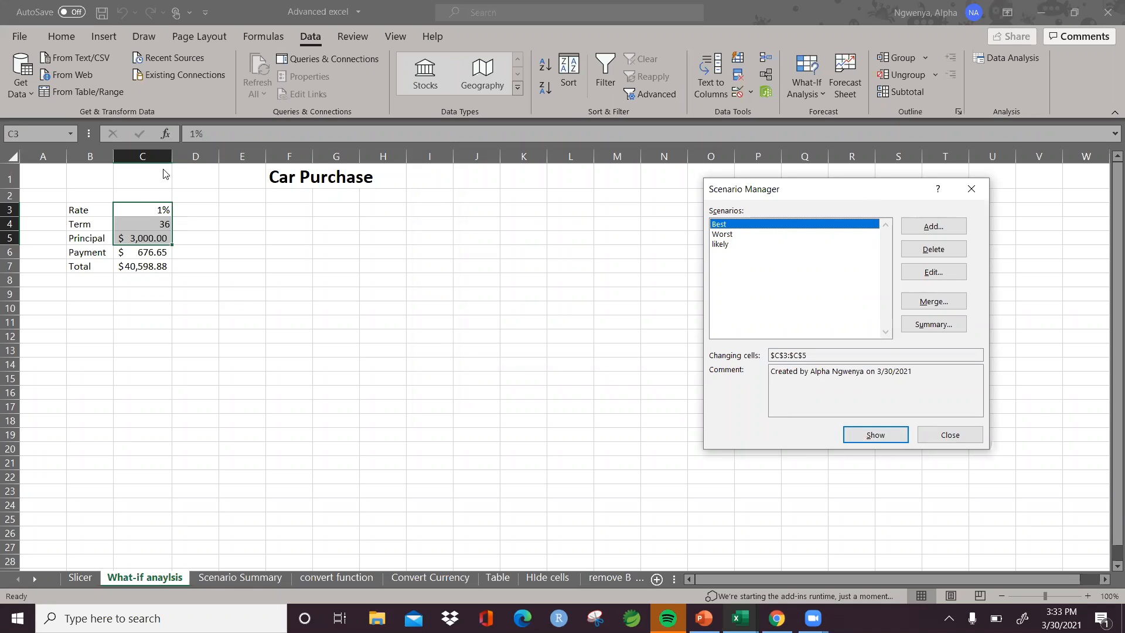
{"action": "left_click", "coordinate": [721, 234]}
{"action": "left_click", "coordinate": [865, 436]}
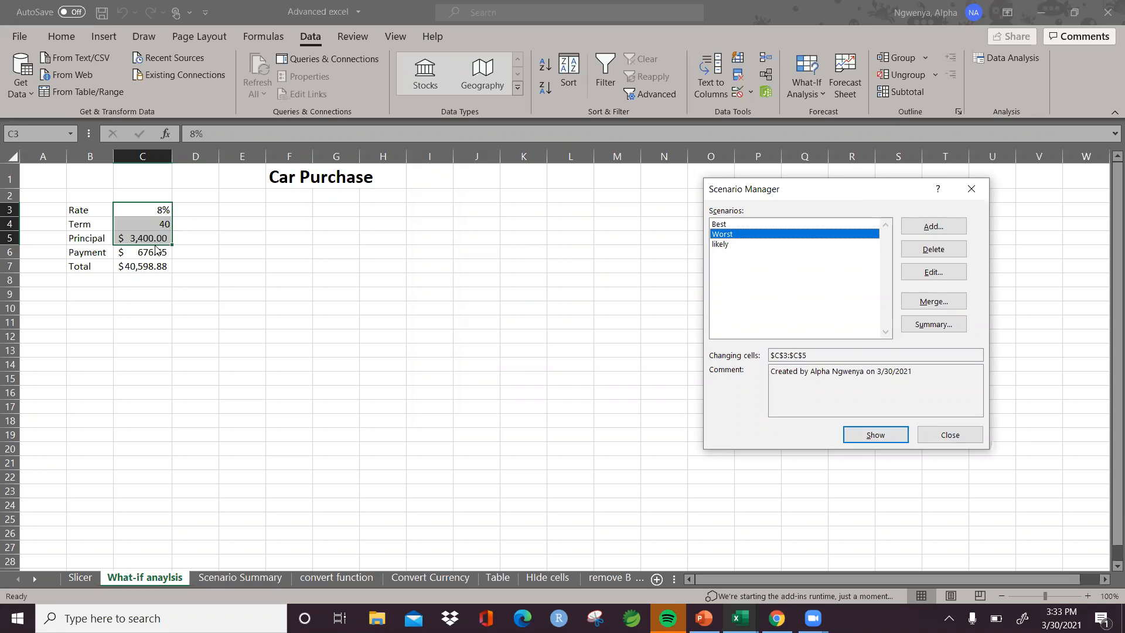
{"action": "left_click", "coordinate": [723, 245]}
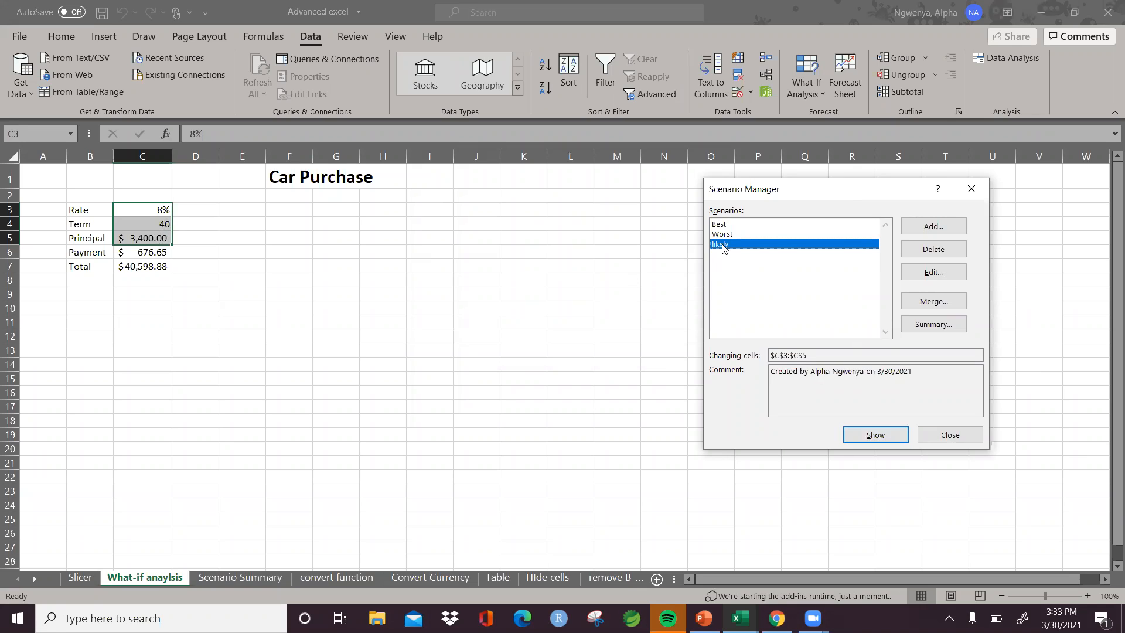
{"action": "left_click", "coordinate": [869, 435]}
Open the Scenario Summary options to report on the car purchase scenarios
{"action": "left_click", "coordinate": [731, 234]}
{"action": "left_click", "coordinate": [731, 227]}
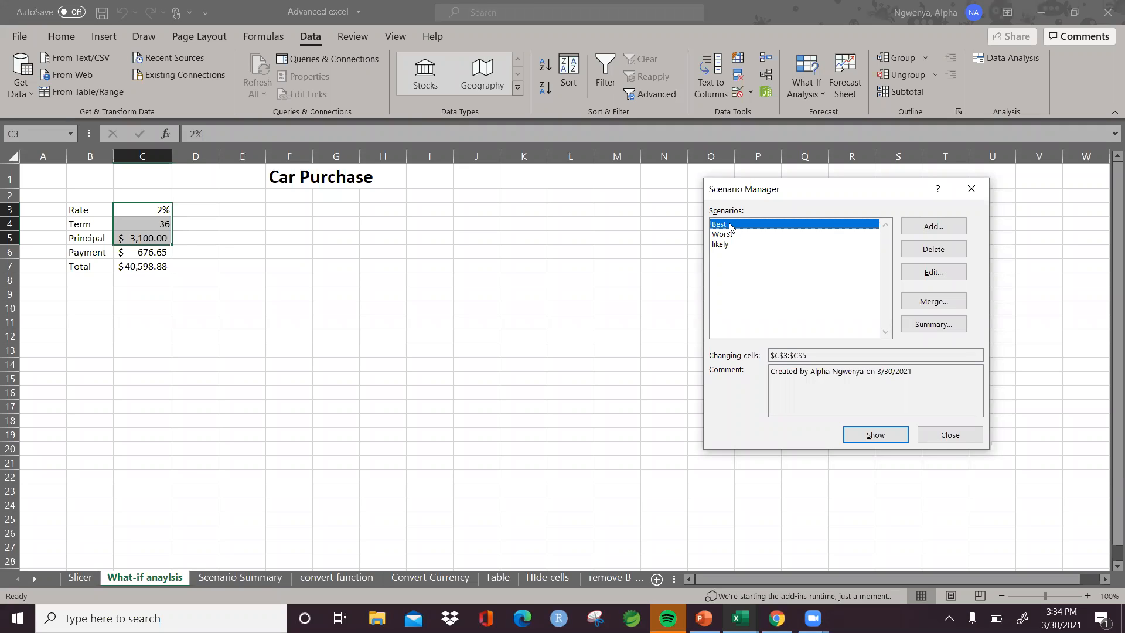
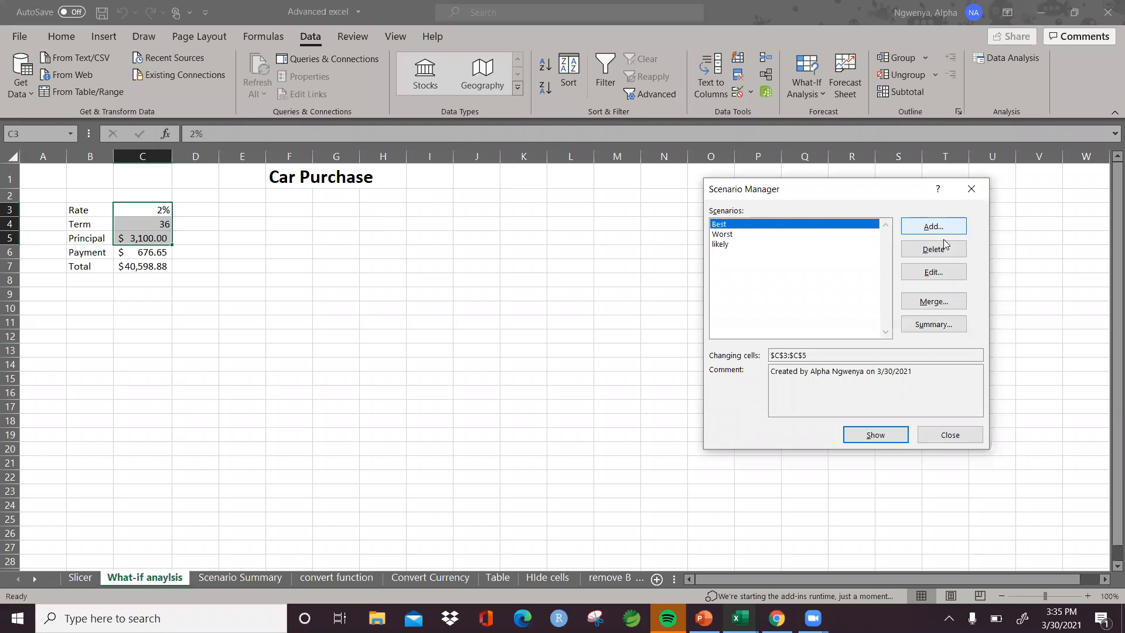
{"action": "left_click", "coordinate": [931, 326]}
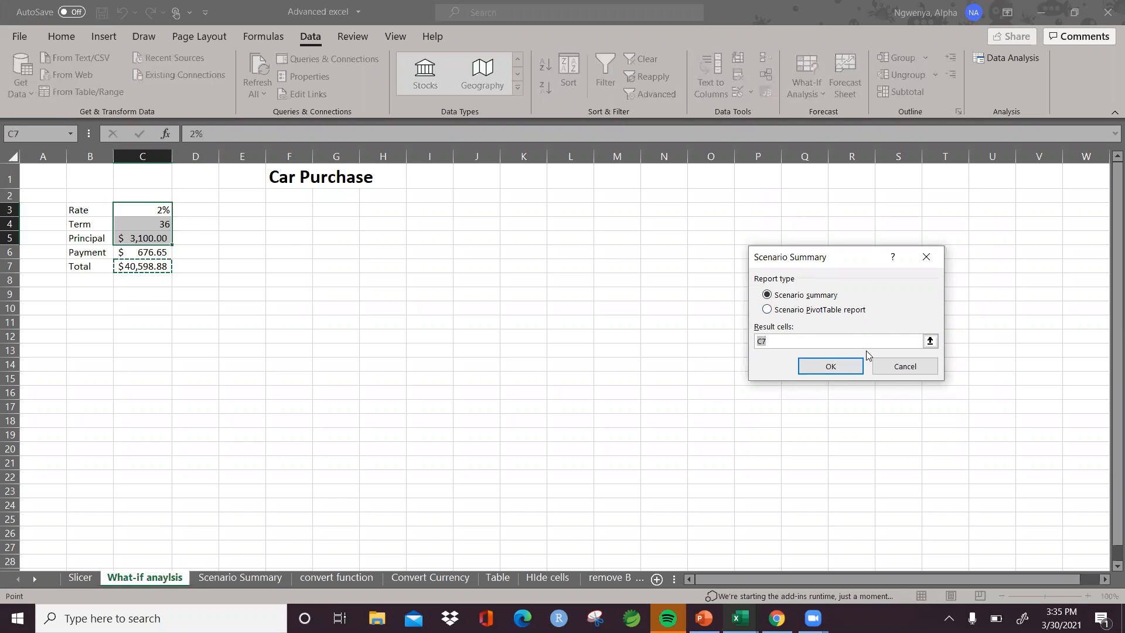
Generate a scenario summary report with C7 as the result cell, and view the existing Scenario Summary sheet
{"action": "left_click", "coordinate": [841, 367]}
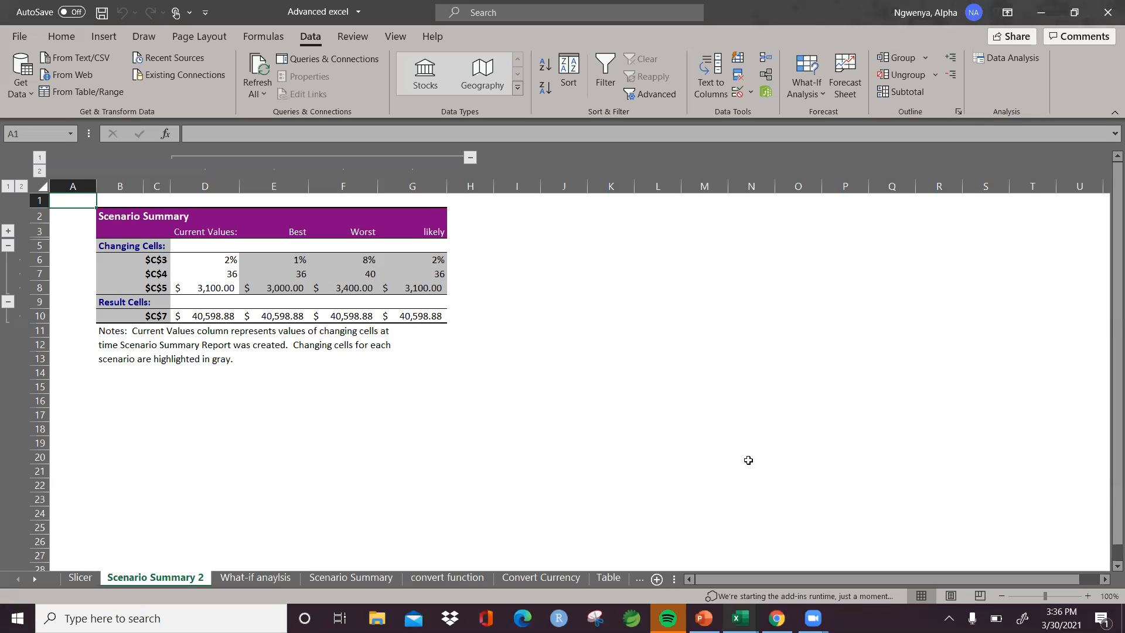
{"action": "left_click", "coordinate": [334, 577]}
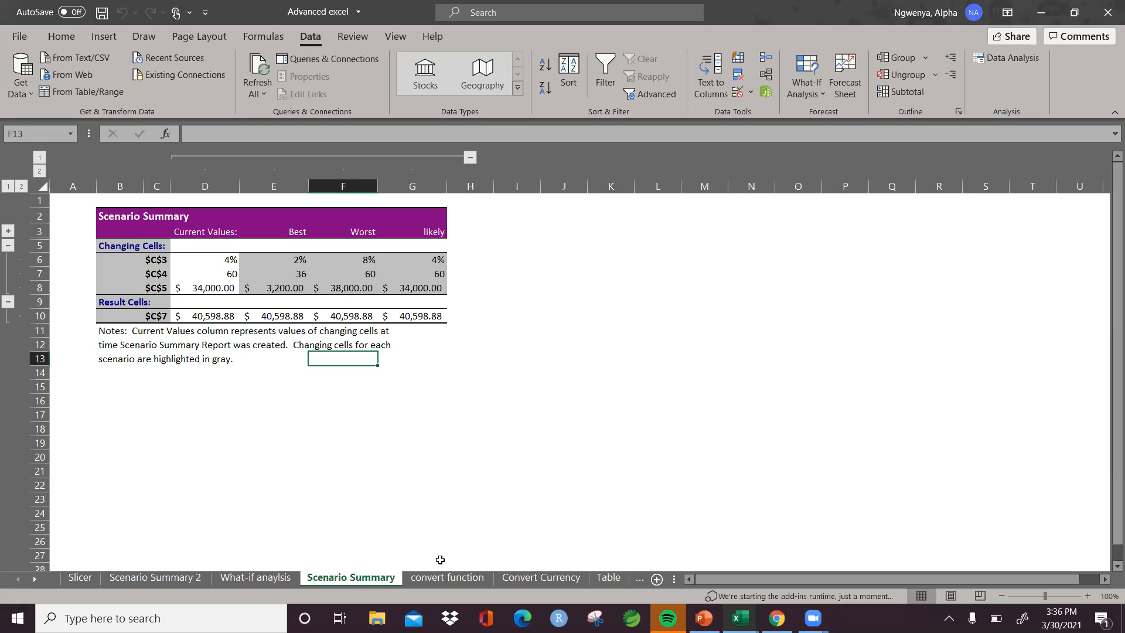
On the convert function sheet, add the headers "original" and "convert" in D14:E14 and enter 190 in D15
{"action": "left_click", "coordinate": [436, 578]}
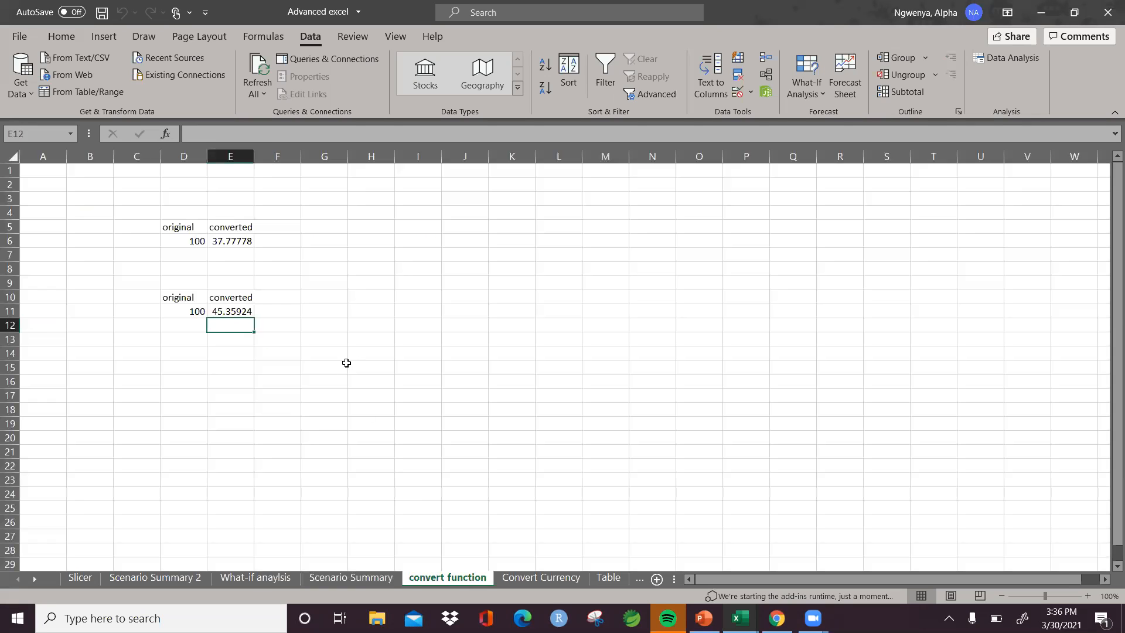
{"action": "left_click", "coordinate": [199, 356]}
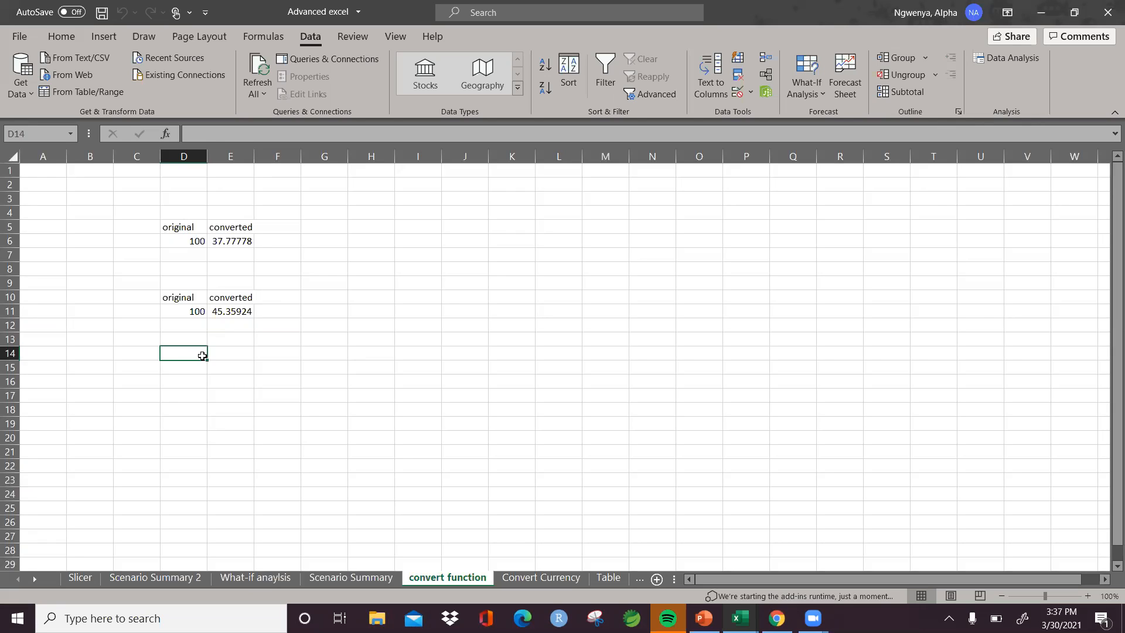
{"action": "type", "text": "ori"}
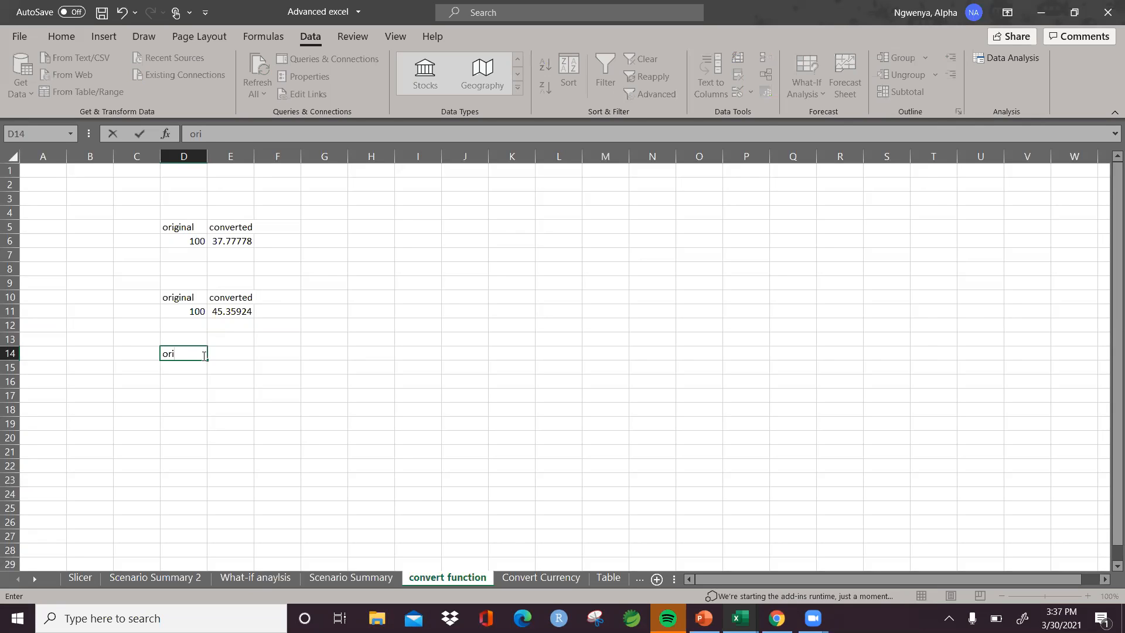
{"action": "type", "text": "ginal"}
{"action": "key", "text": "Tab"}
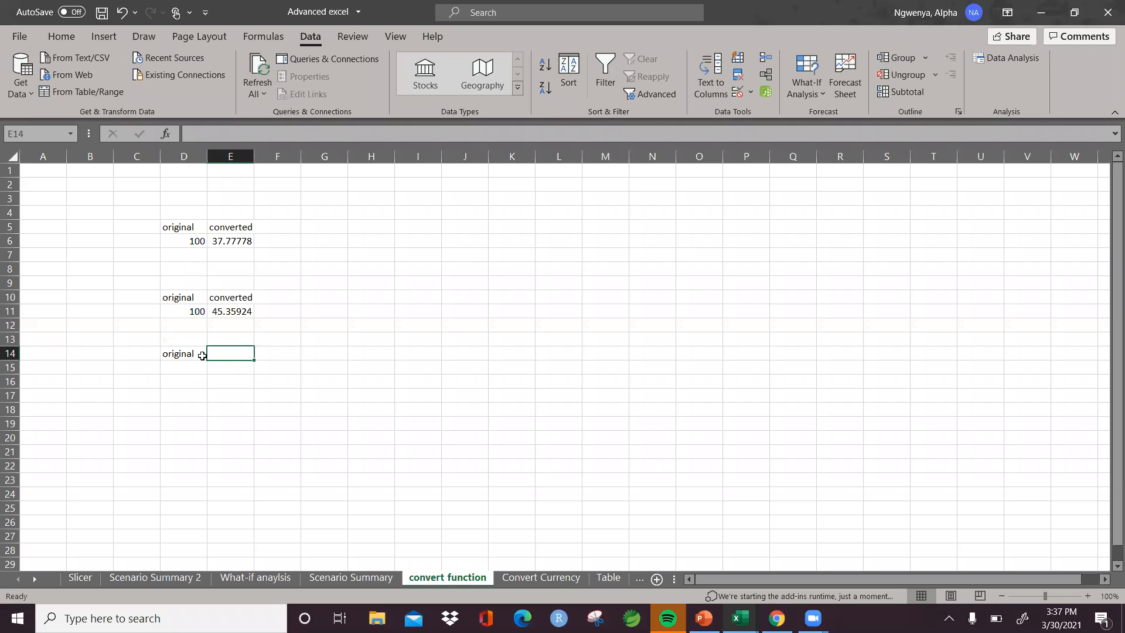
{"action": "type", "text": "convert"}
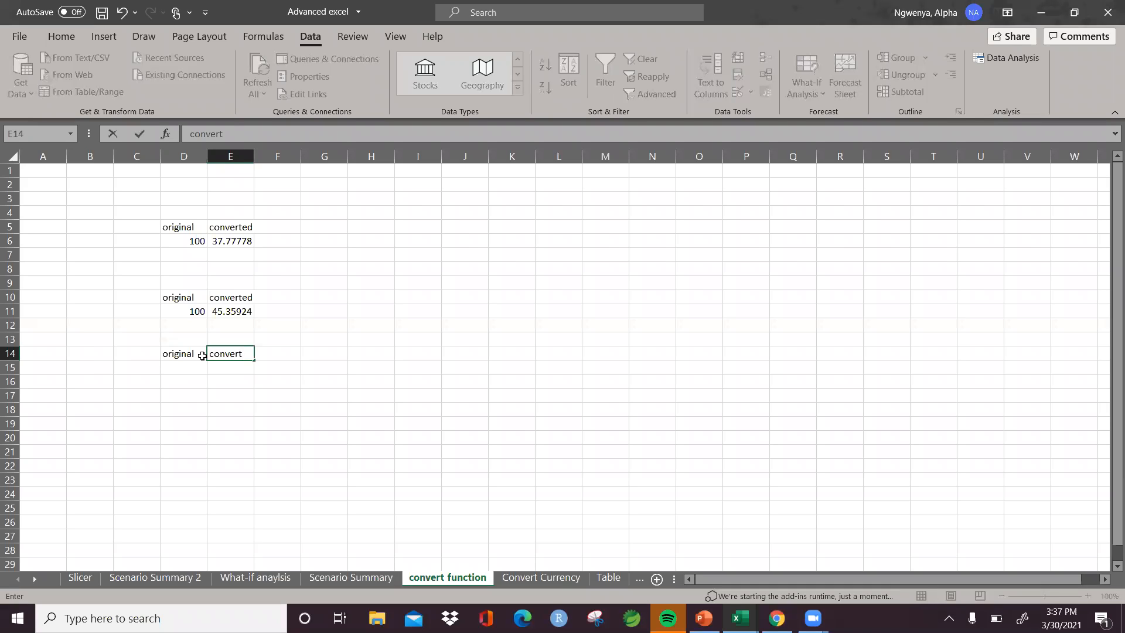
{"action": "key", "text": "Tab"}
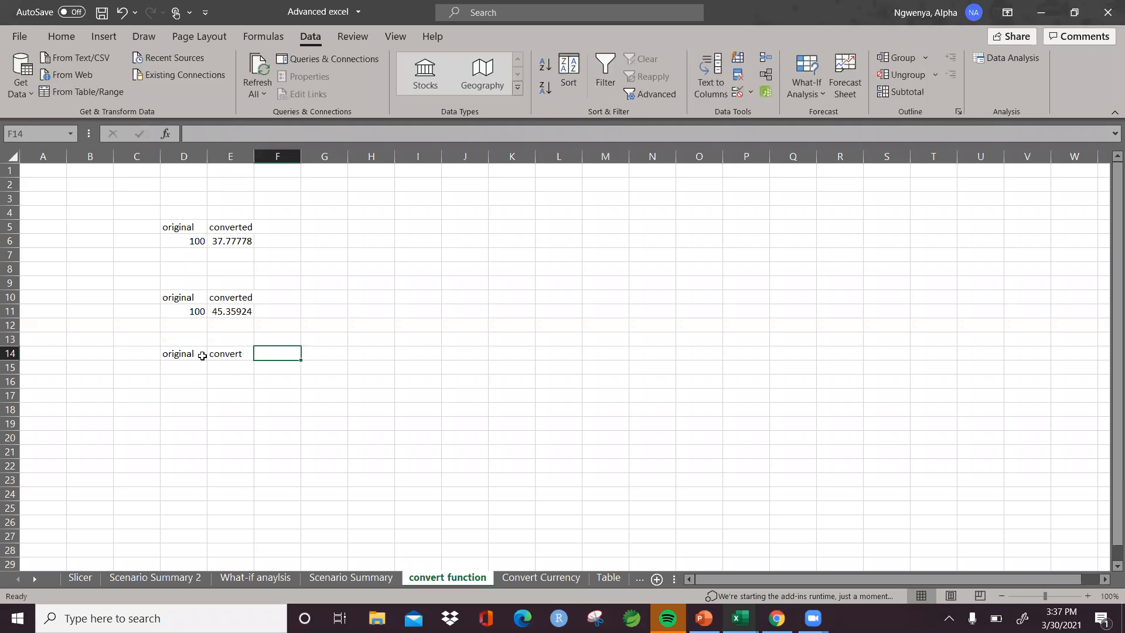
{"action": "key", "text": "Return"}
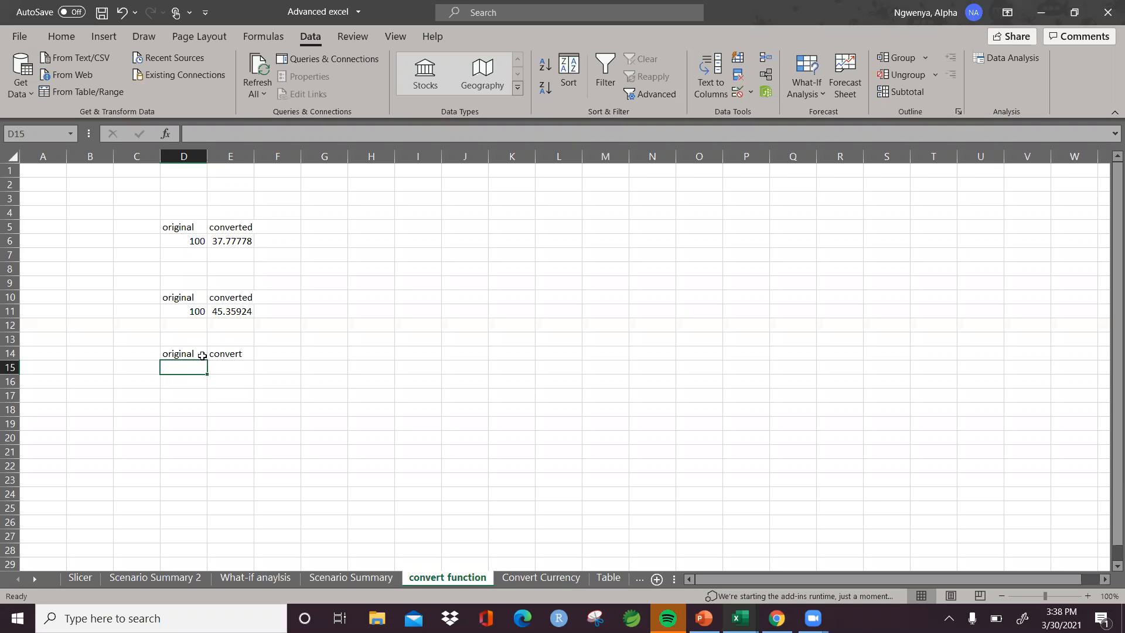
{"action": "type", "text": "190"}
Enter the formula =CONVERT(D15,"lbm","kg") in E15 to convert the original value from pounds to kilograms
{"action": "left_click", "coordinate": [234, 366]}
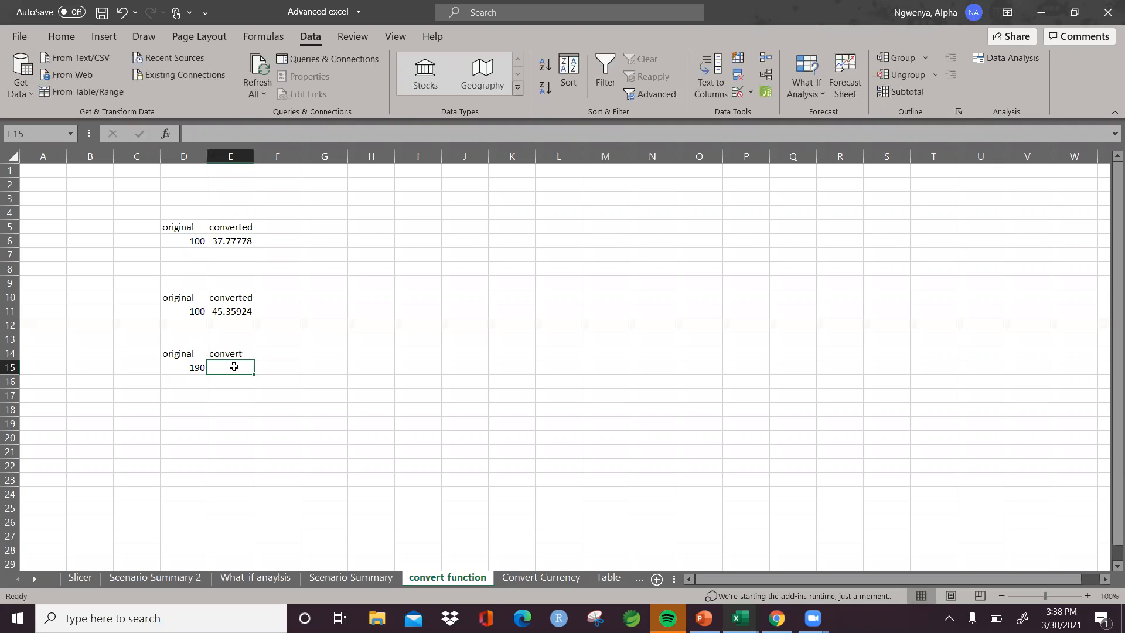
{"action": "type", "text": "="}
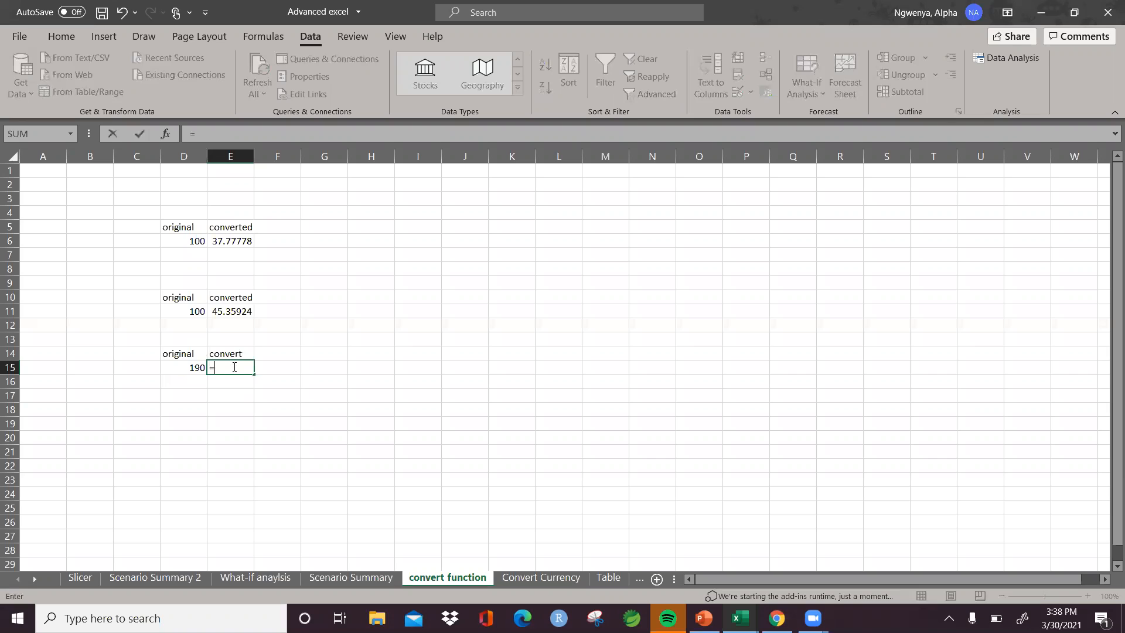
{"action": "type", "text": "co"}
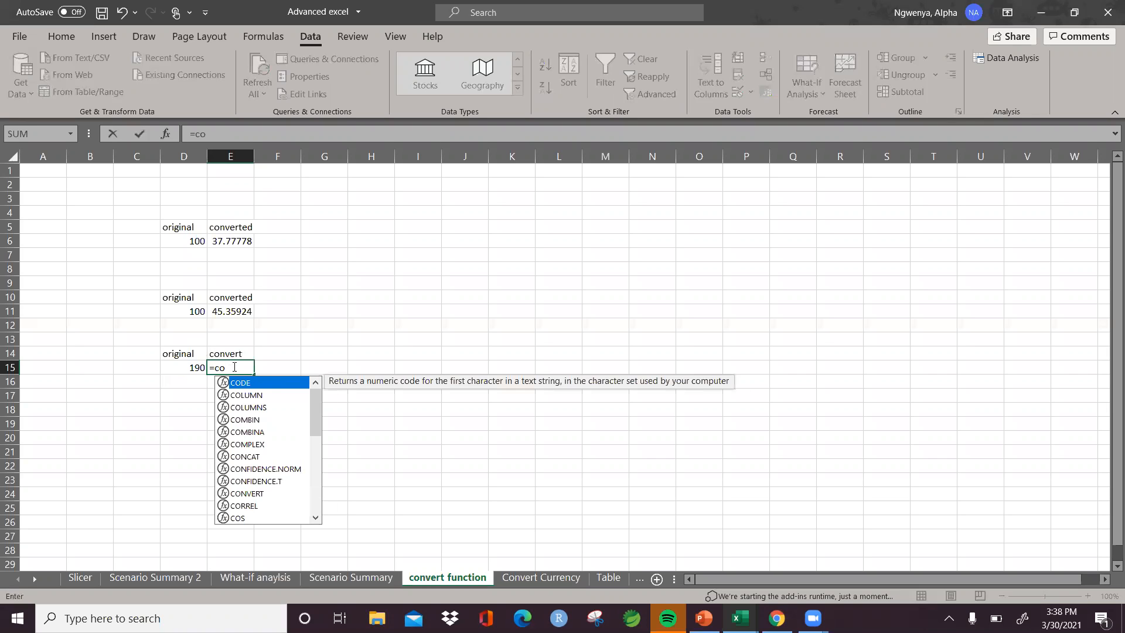
{"action": "type", "text": "n"}
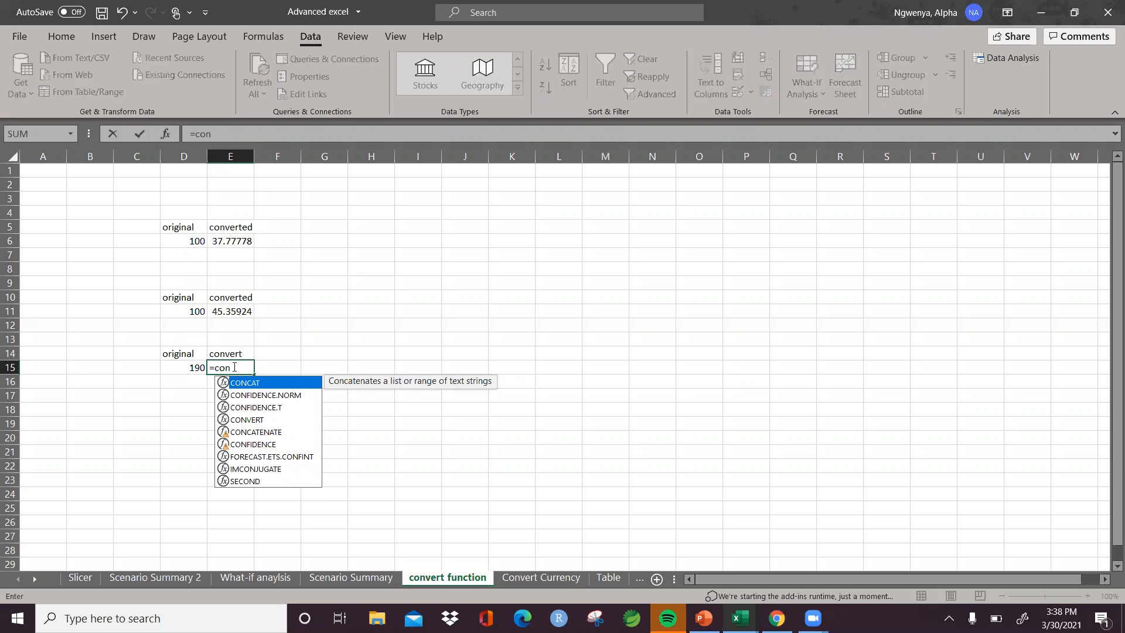
{"action": "key", "text": "Down"}
{"action": "key", "text": "Down"}
{"action": "key", "text": "Down"}
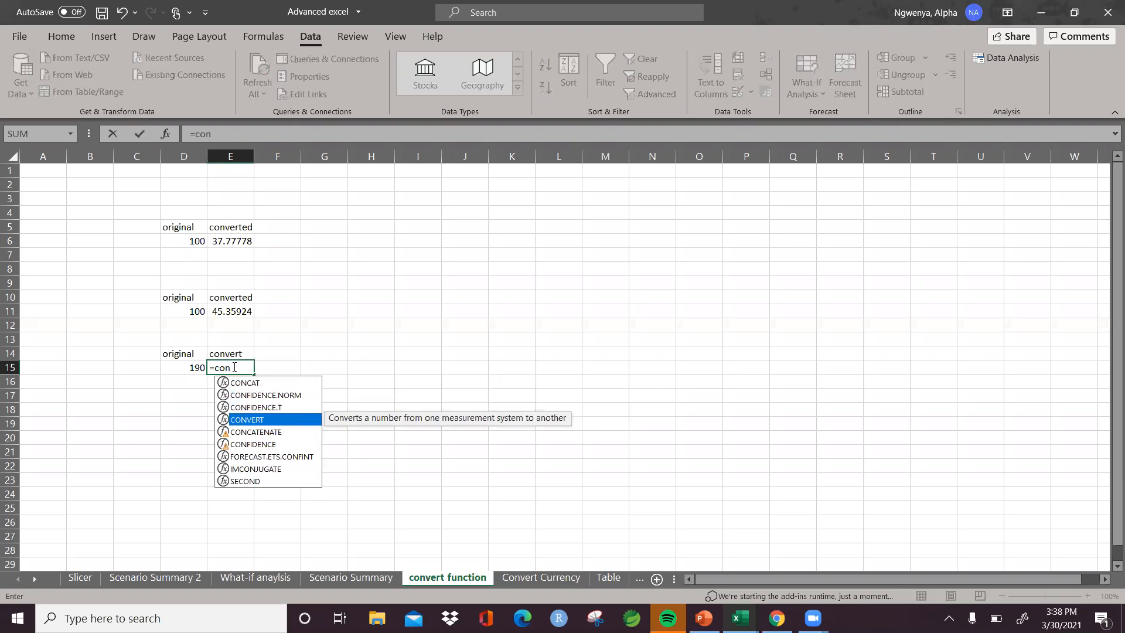
{"action": "key", "text": "Tab"}
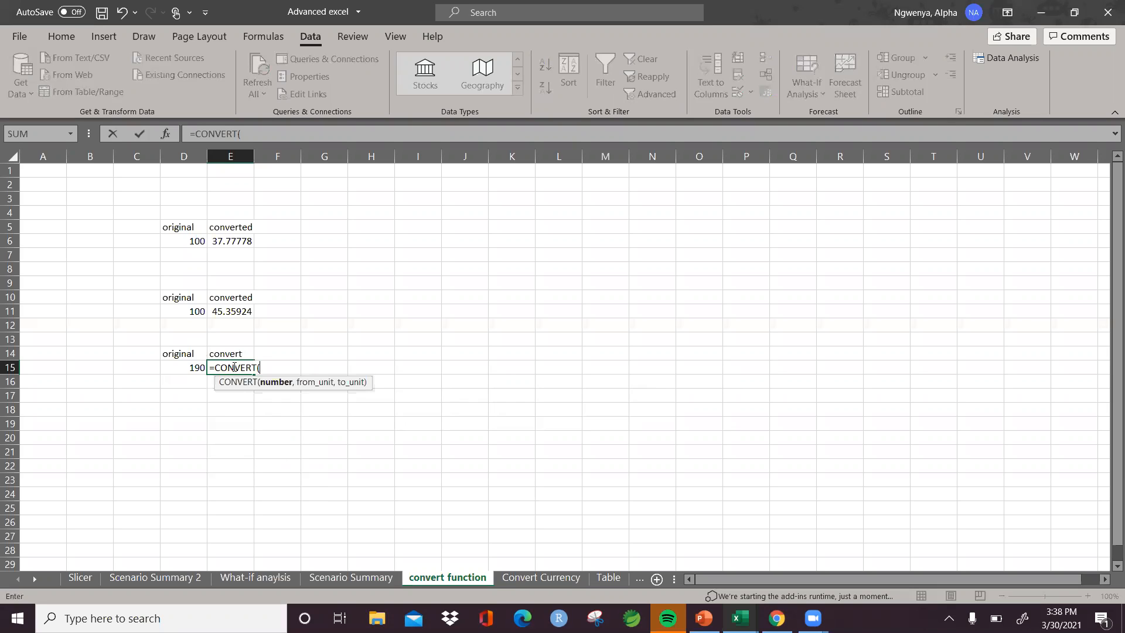
{"action": "left_click", "coordinate": [172, 365]}
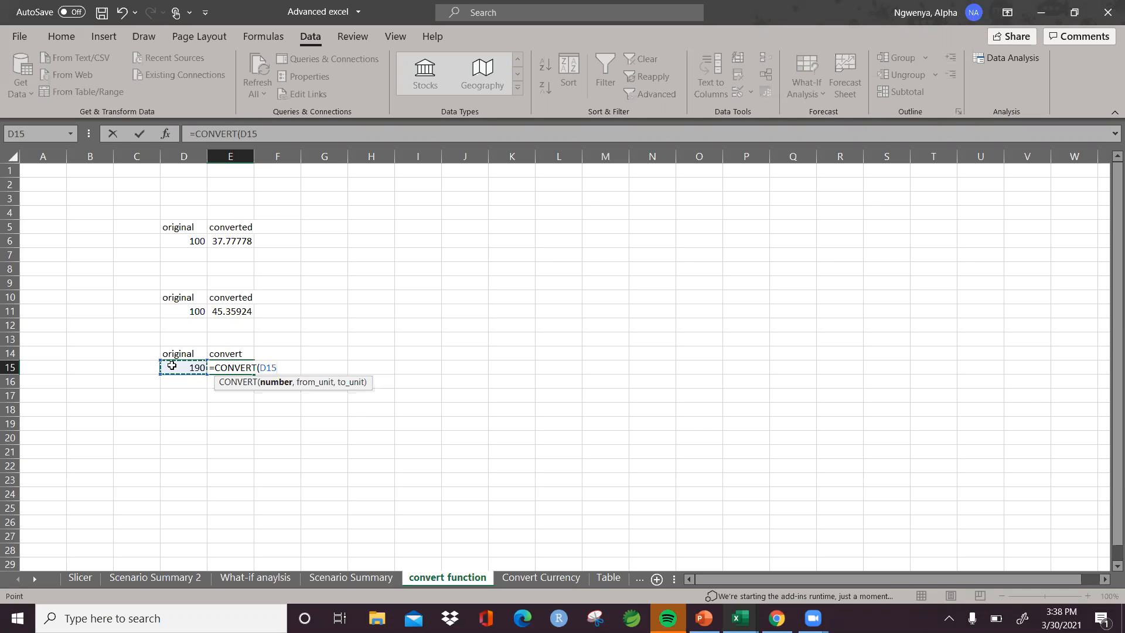
{"action": "type", "text": ","}
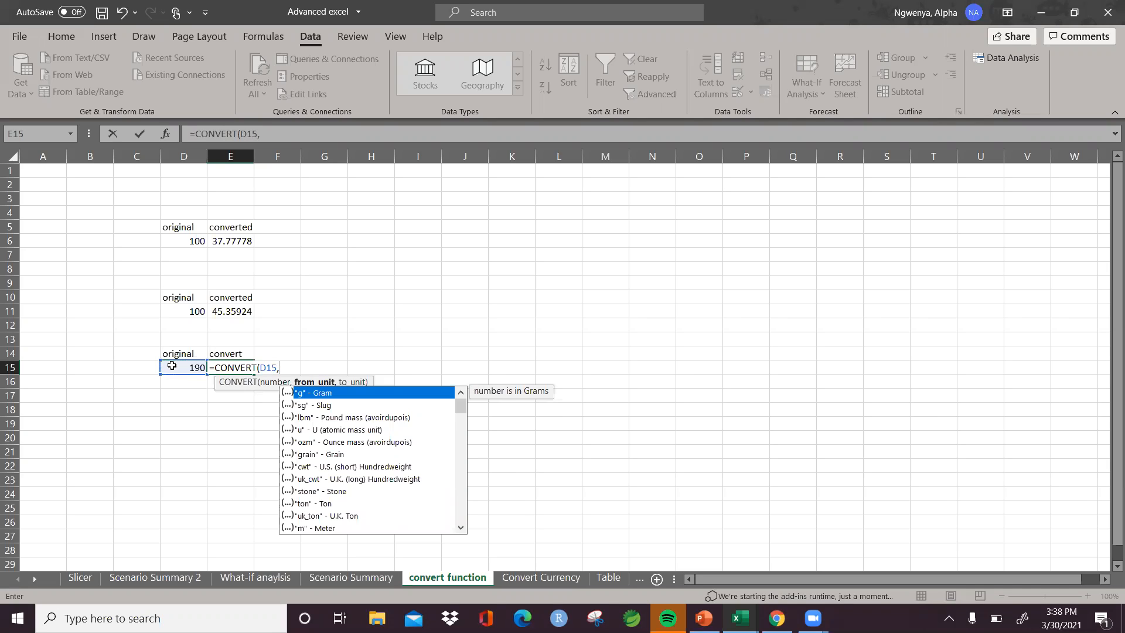
{"action": "type", "text": "\"lbm\","}
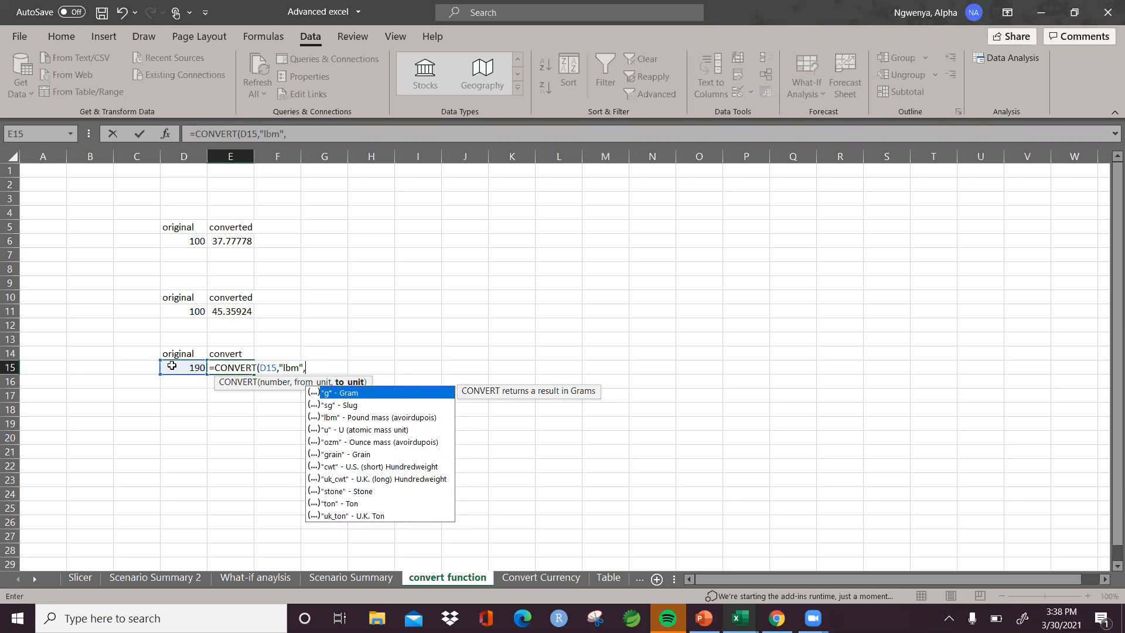
{"action": "type", "text": "\"kg\")"}
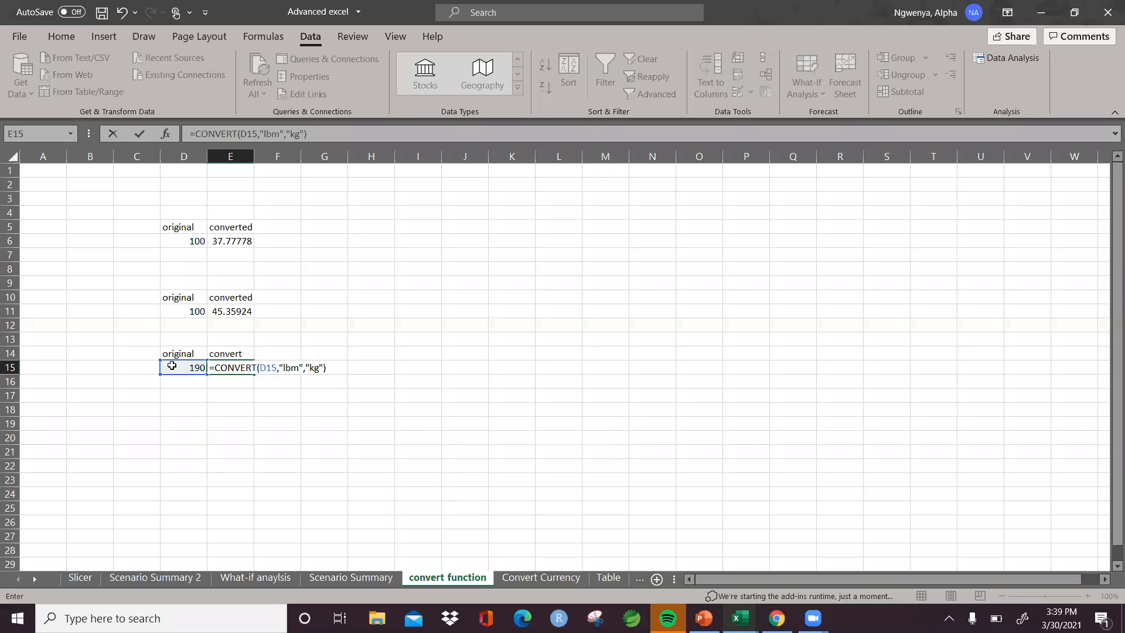
{"action": "key", "text": "Return"}
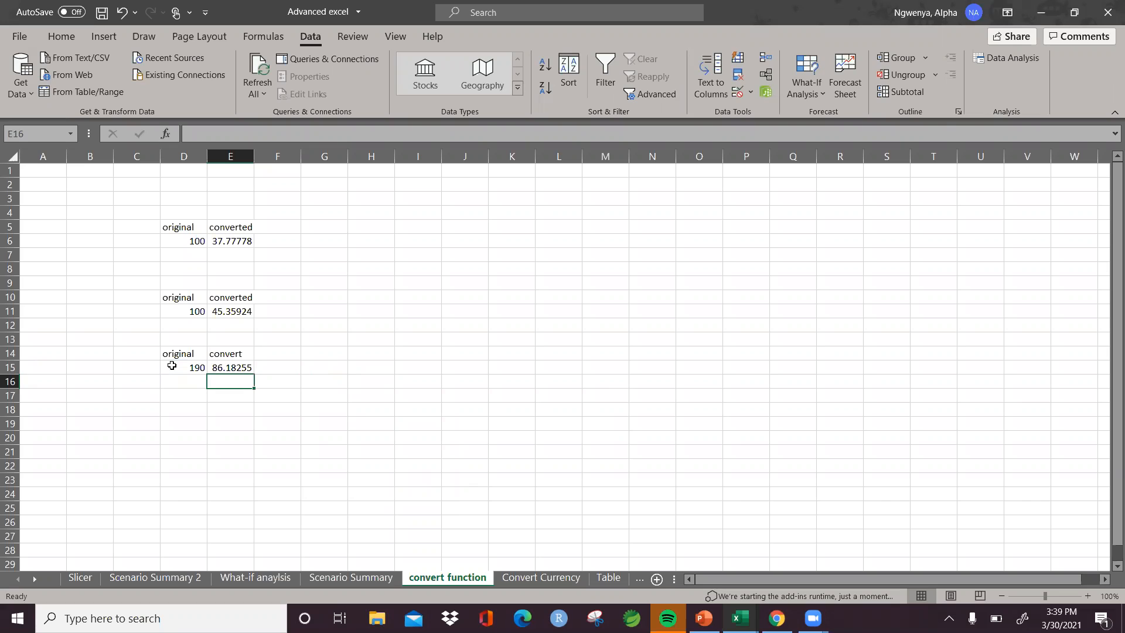
Test the pound-to-kilogram conversion by setting D15 to 200 and then to 500
{"action": "key", "text": "Left"}
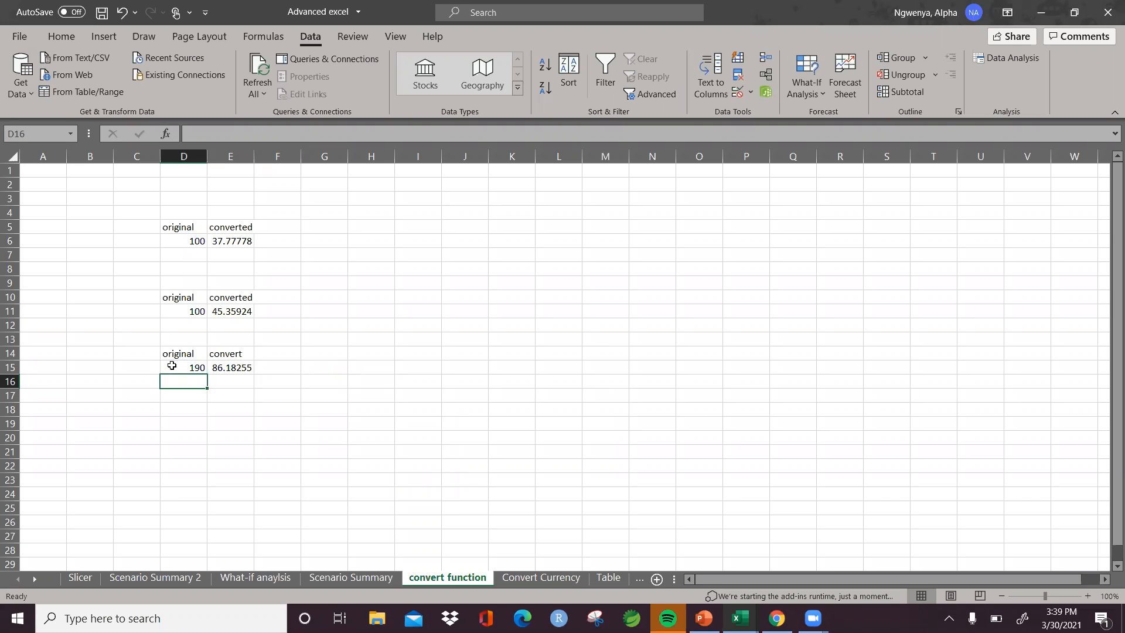
{"action": "key", "text": "Up"}
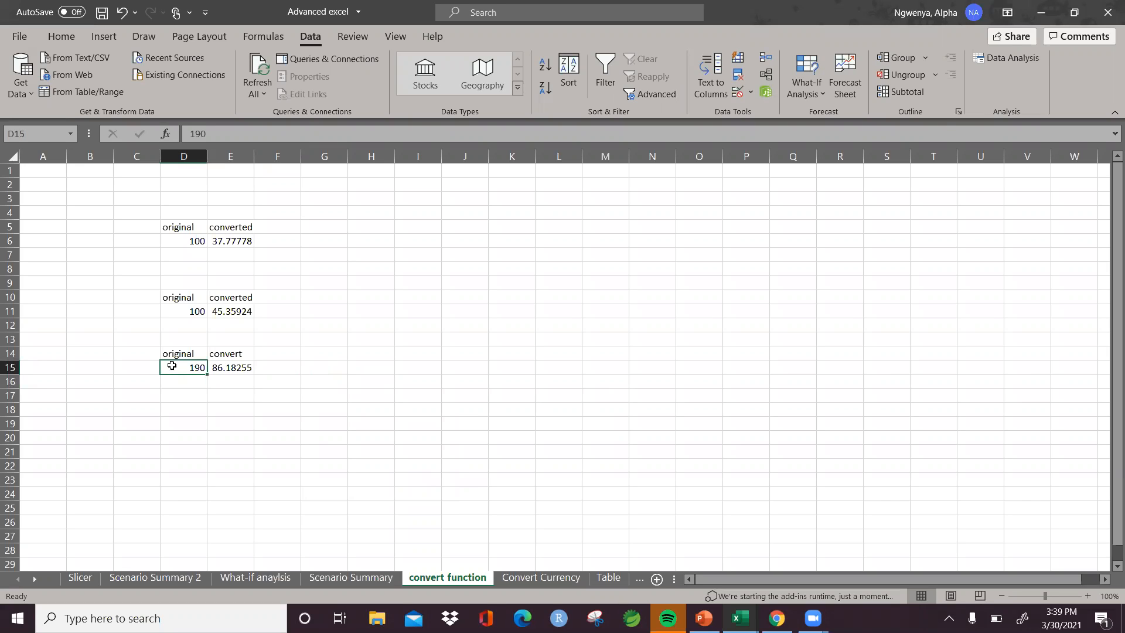
{"action": "type", "text": "200"}
{"action": "key", "text": "Return"}
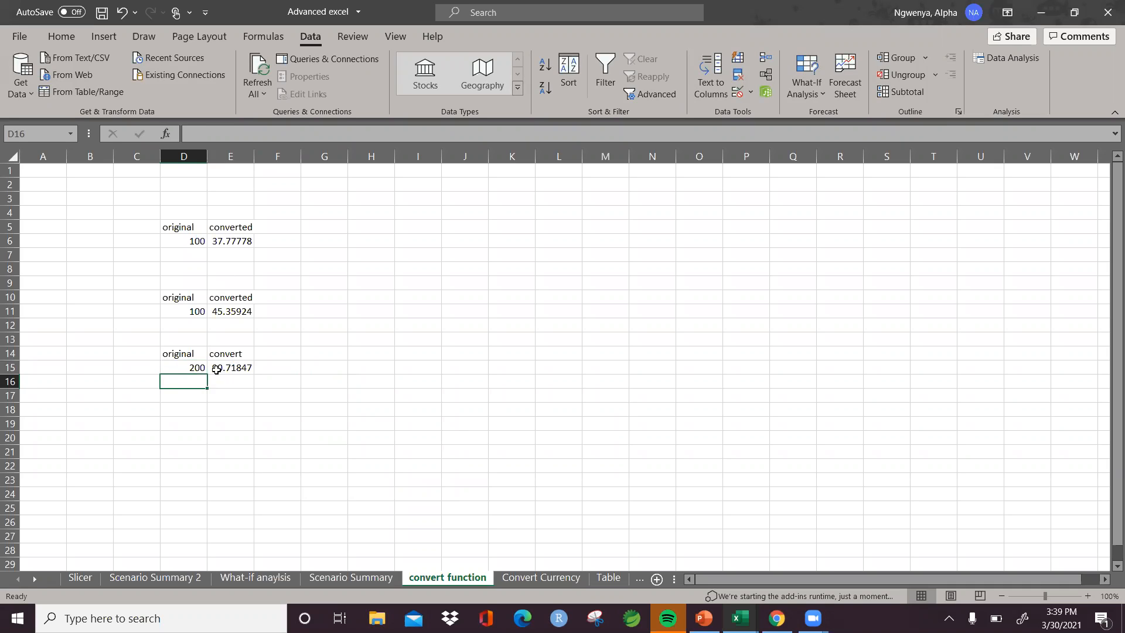
{"action": "left_click", "coordinate": [190, 368]}
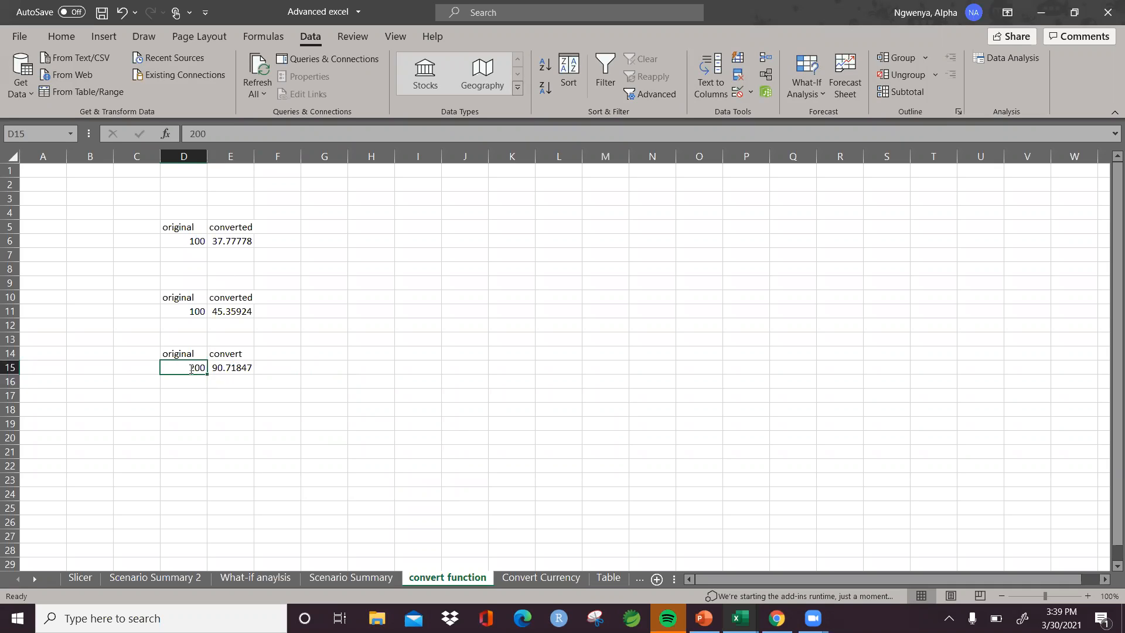
{"action": "type", "text": "500"}
{"action": "key", "text": "Return"}
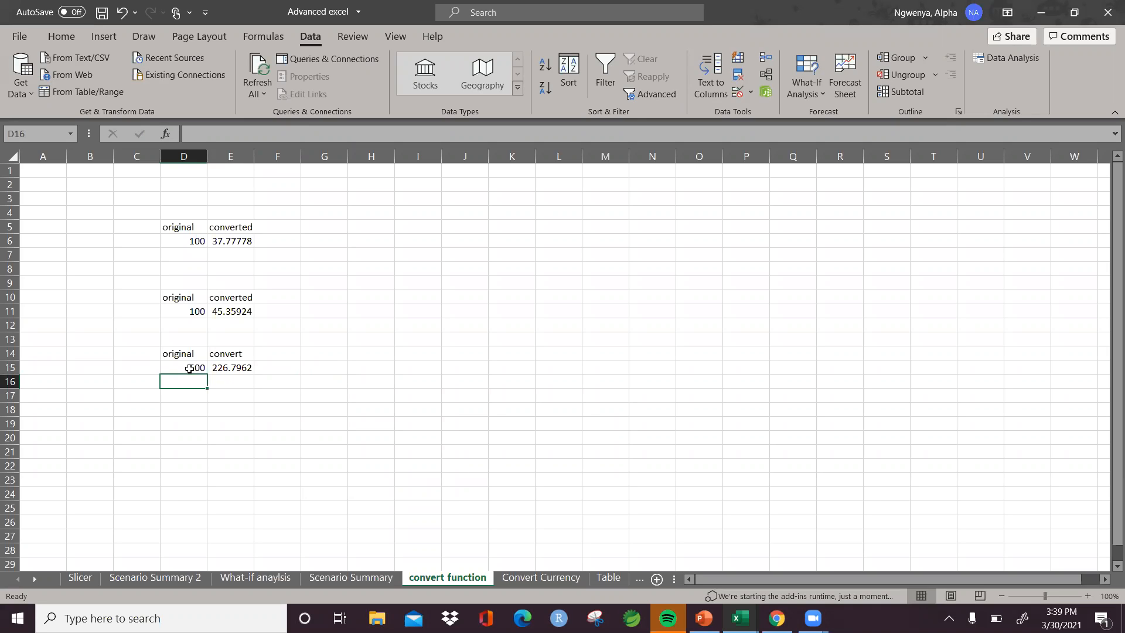
{"action": "key", "text": "Down"}
{"action": "key", "text": "Down"}
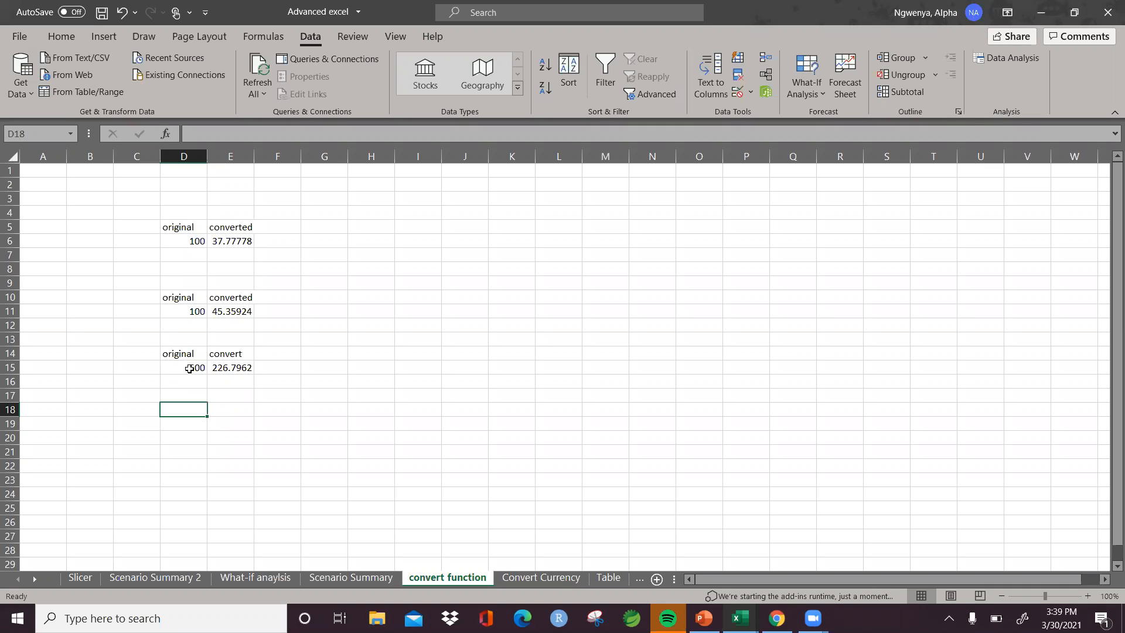
Set the original value in D15 to 195
{"action": "left_click", "coordinate": [189, 368]}
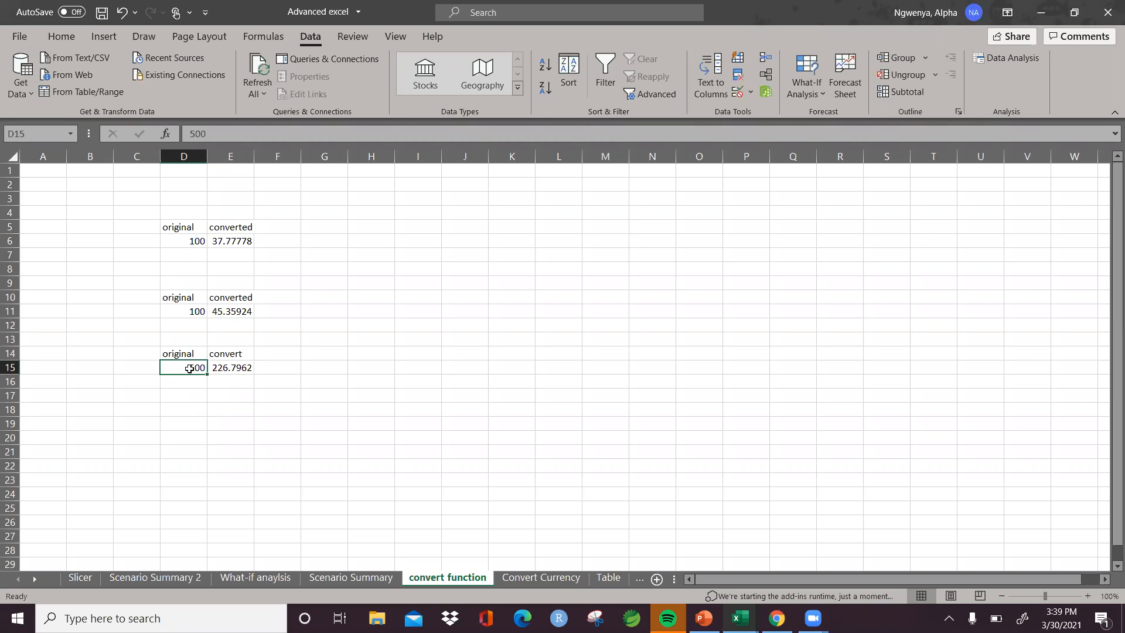
{"action": "type", "text": "195"}
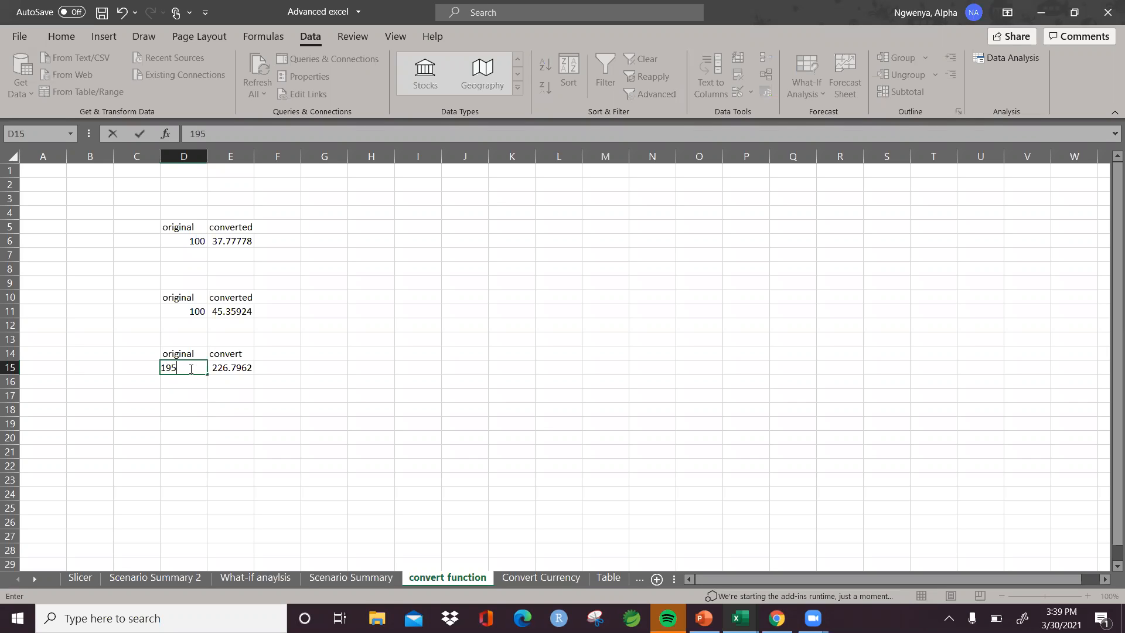
{"action": "key", "text": "Return"}
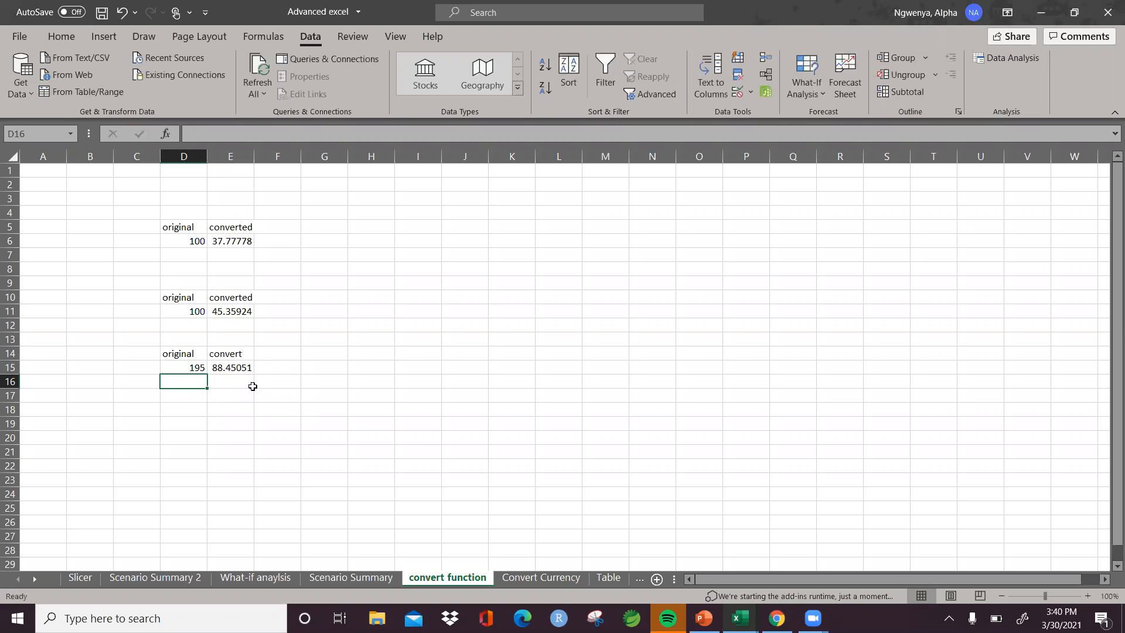
Enter 289 in D17 as another original value below the pound conversion
{"action": "left_click", "coordinate": [192, 407]}
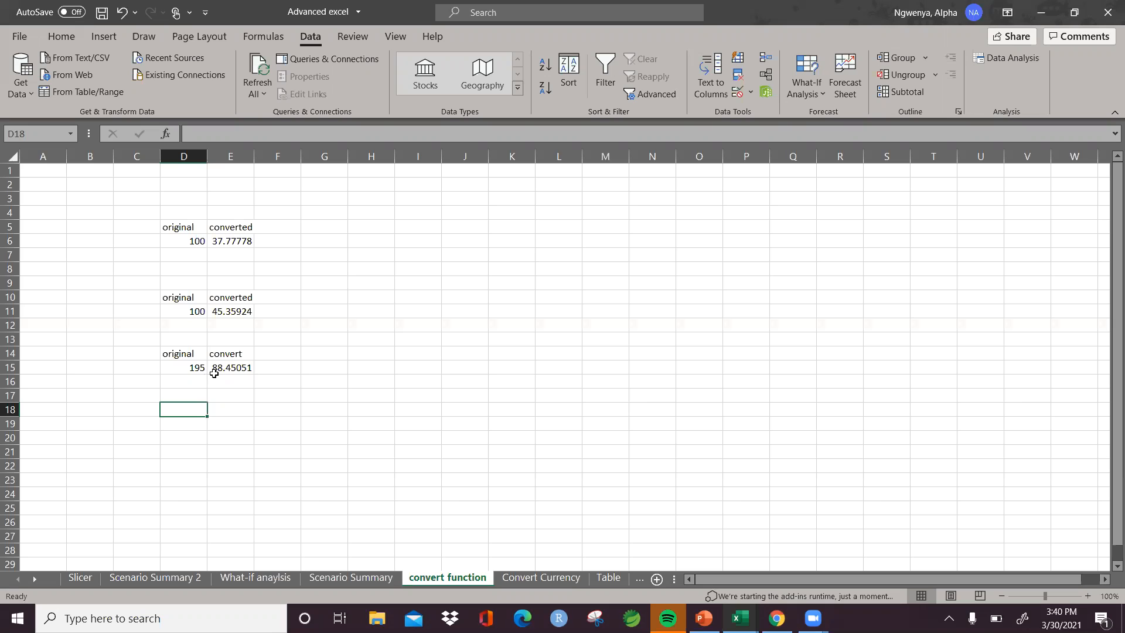
{"action": "left_click", "coordinate": [195, 394]}
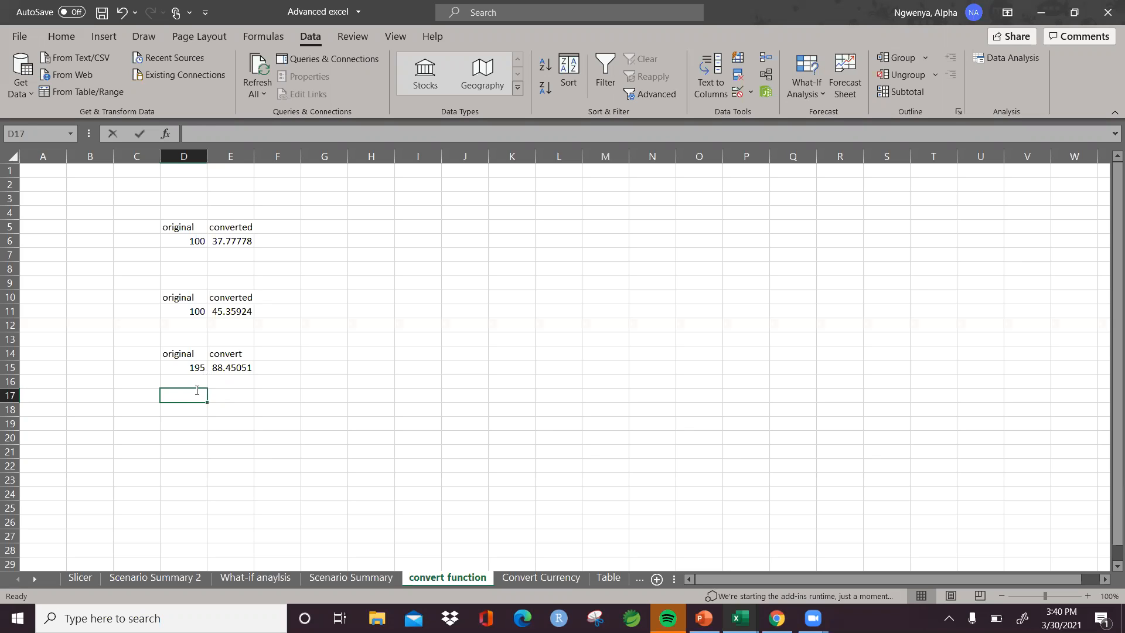
{"action": "type", "text": "289"}
{"action": "key", "text": "Tab"}
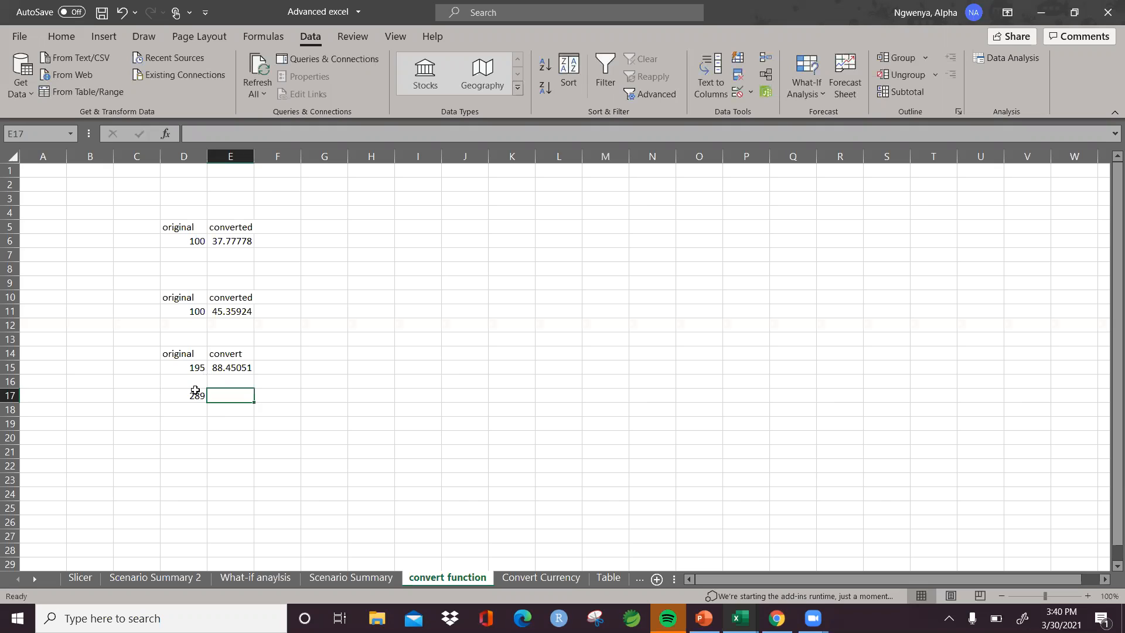
Enter the formula =CONVERT(D17,"m","km") in E17 to convert the original value from metres to kilometres
{"action": "left_click", "coordinate": [195, 392]}
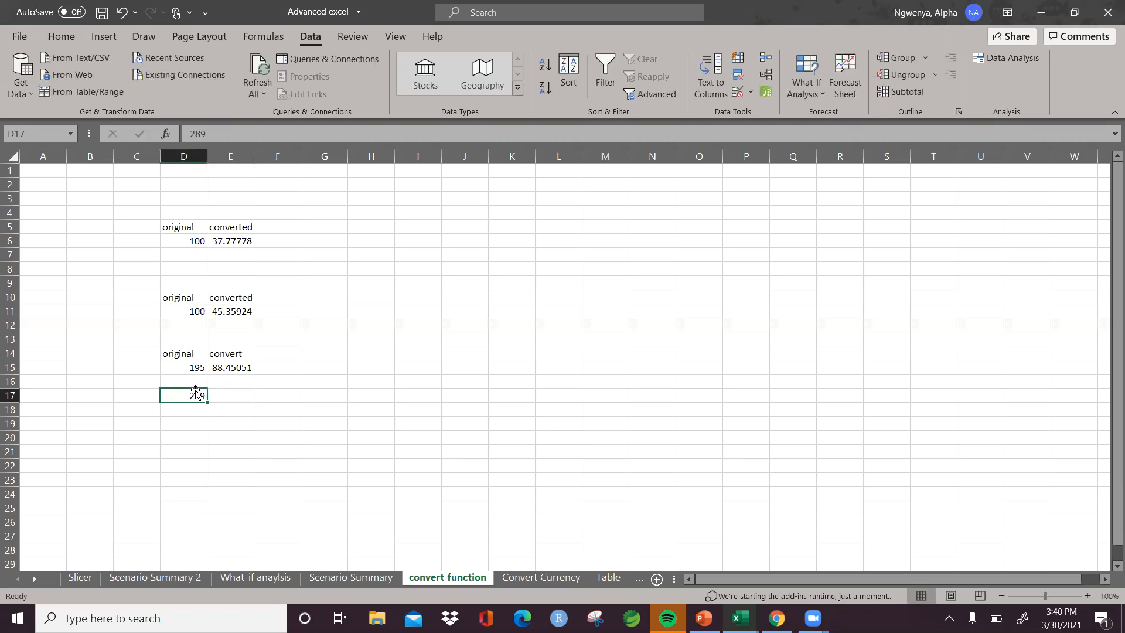
{"action": "key", "text": "Right"}
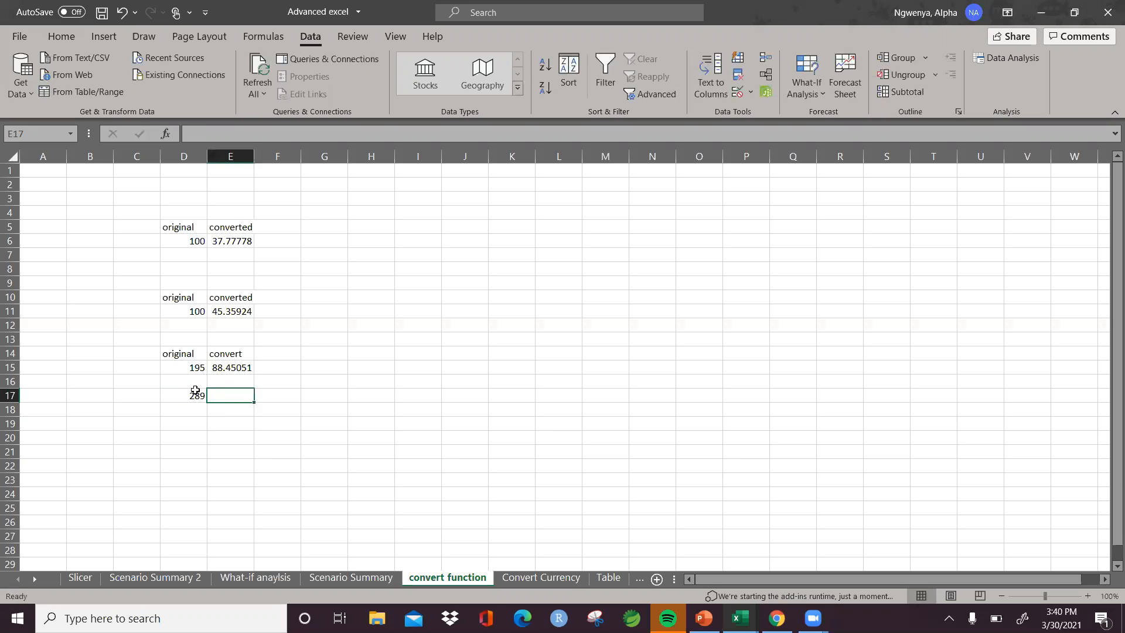
{"action": "type", "text": "=con"}
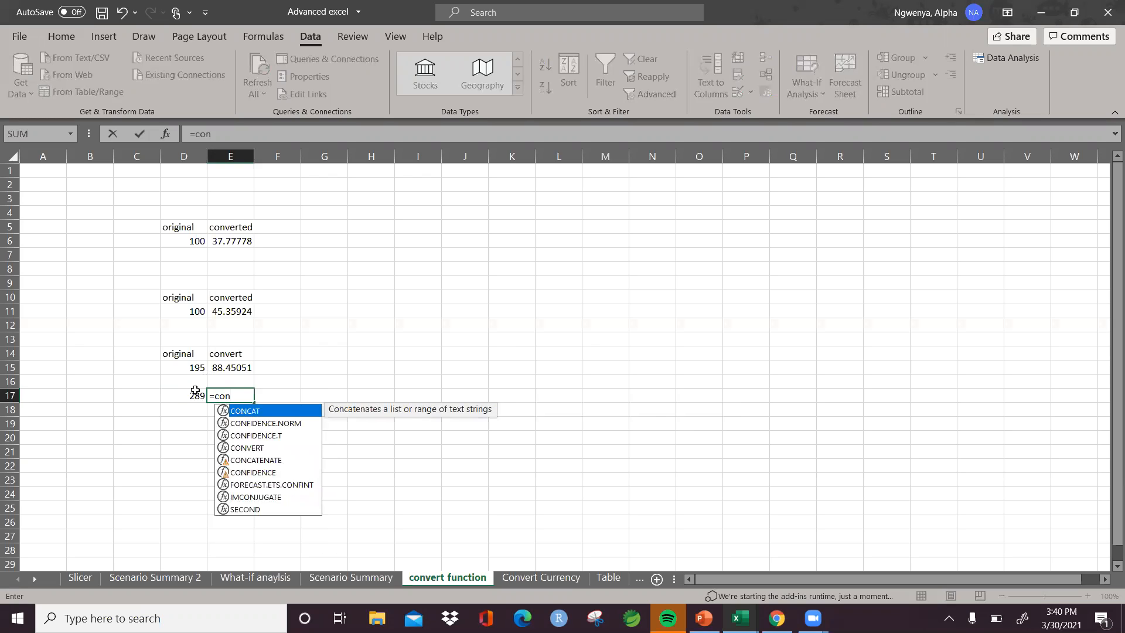
{"action": "key", "text": "Down"}
{"action": "key", "text": "Down"}
{"action": "key", "text": "Down"}
{"action": "key", "text": "Tab"}
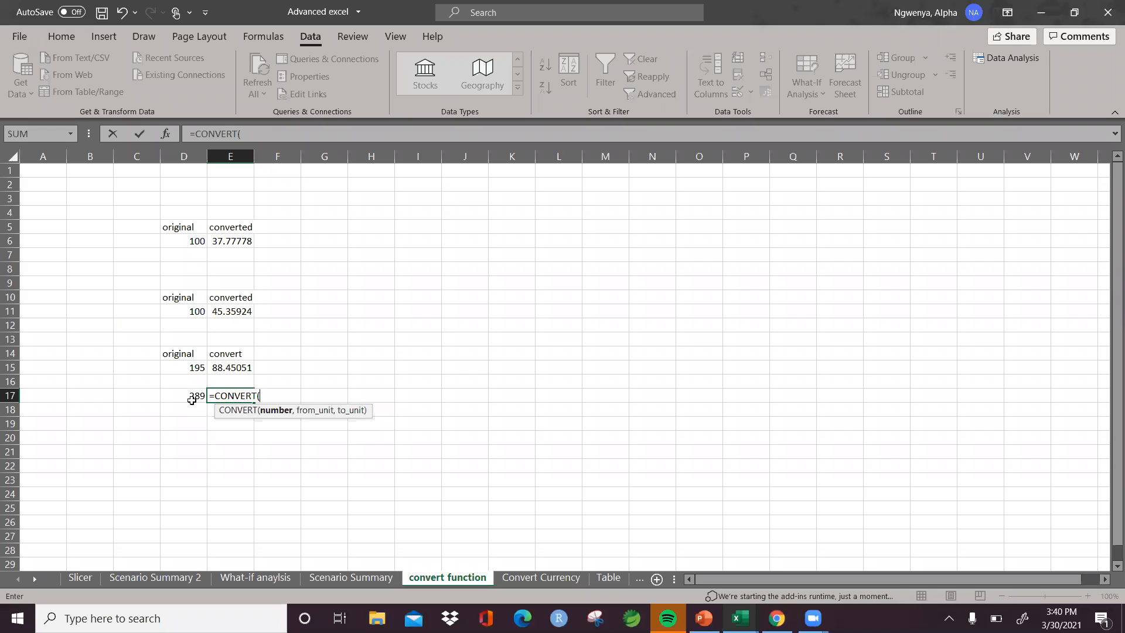
{"action": "left_click", "coordinate": [196, 398]}
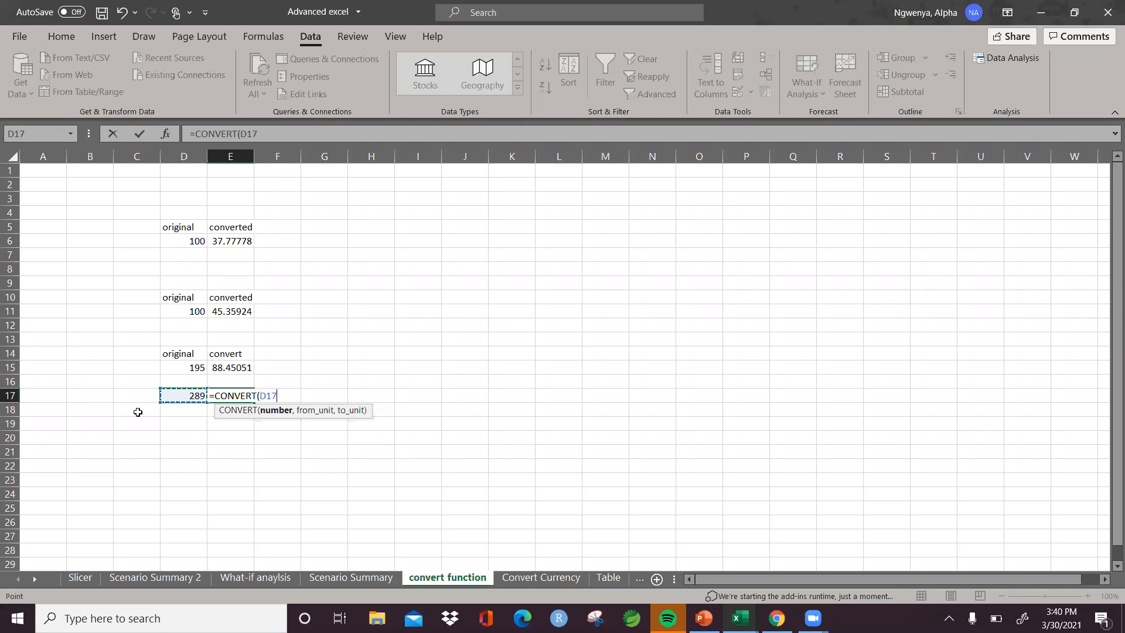
{"action": "type", "text": ","}
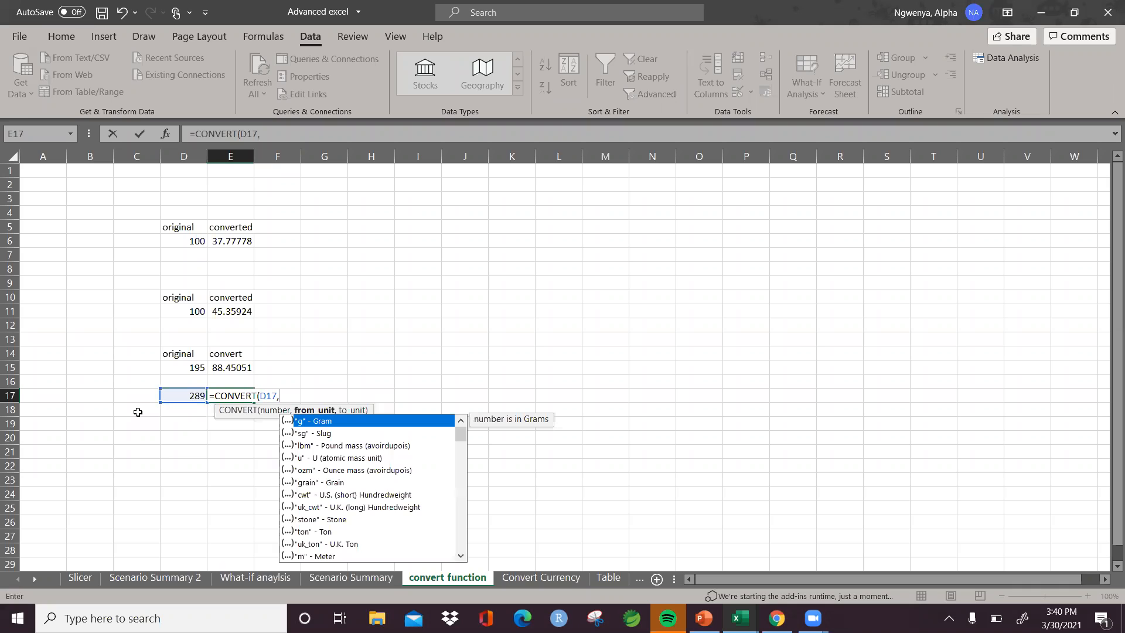
{"action": "type", "text": "\""}
{"action": "type", "text": "m\","}
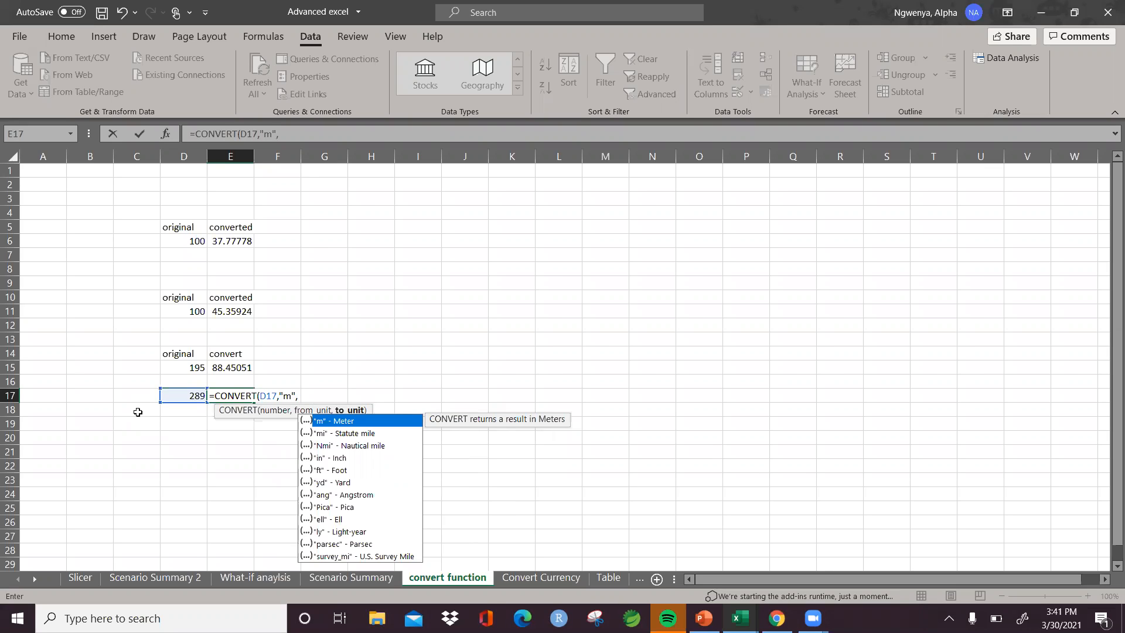
{"action": "type", "text": "\""}
{"action": "type", "text": "km"}
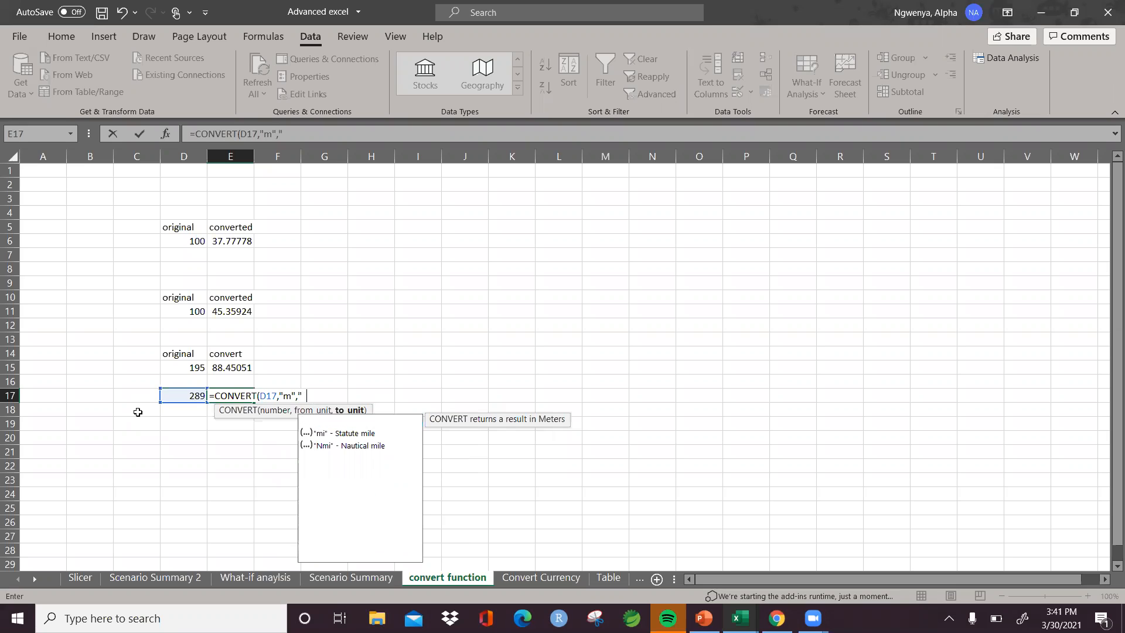
{"action": "type", "text": "\""}
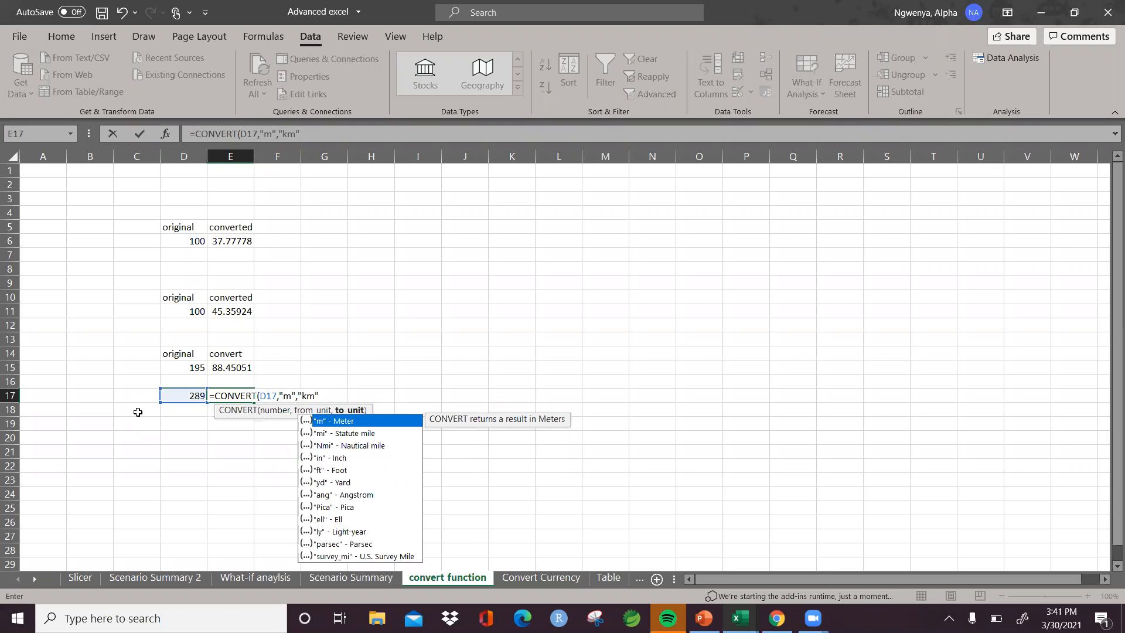
{"action": "type", "text": ")"}
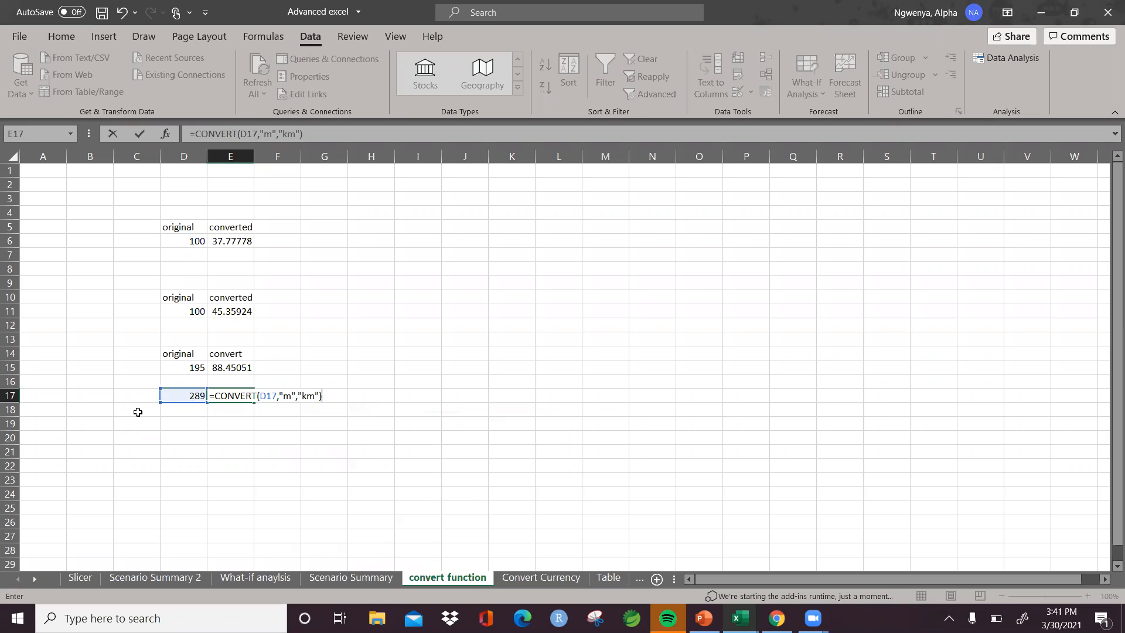
{"action": "key", "text": "Return"}
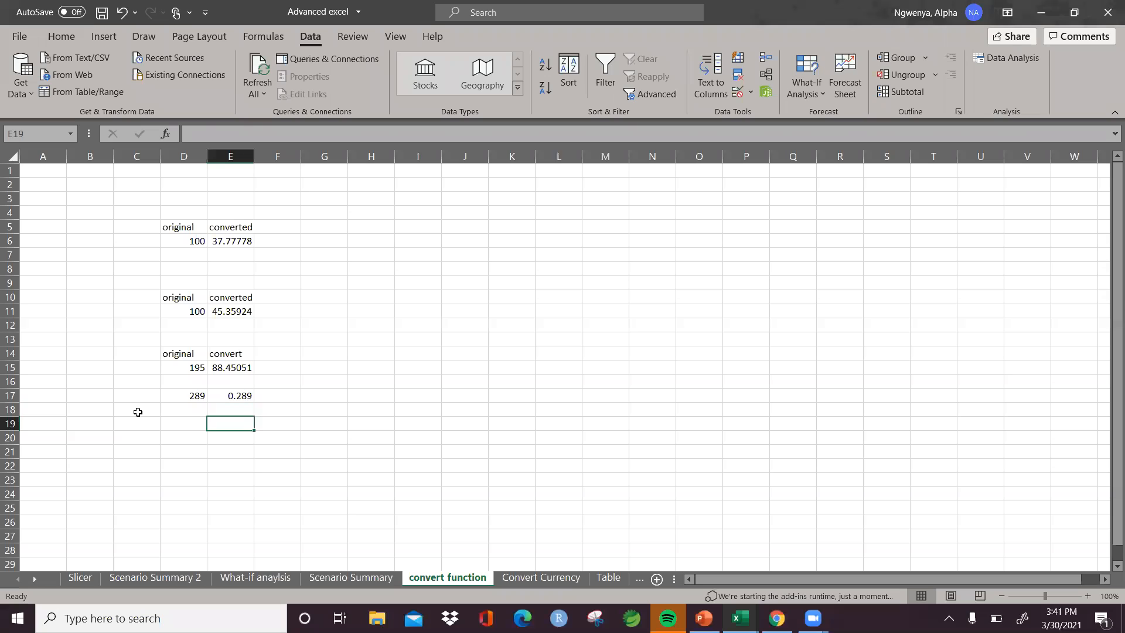
{"action": "key", "text": "Up"}
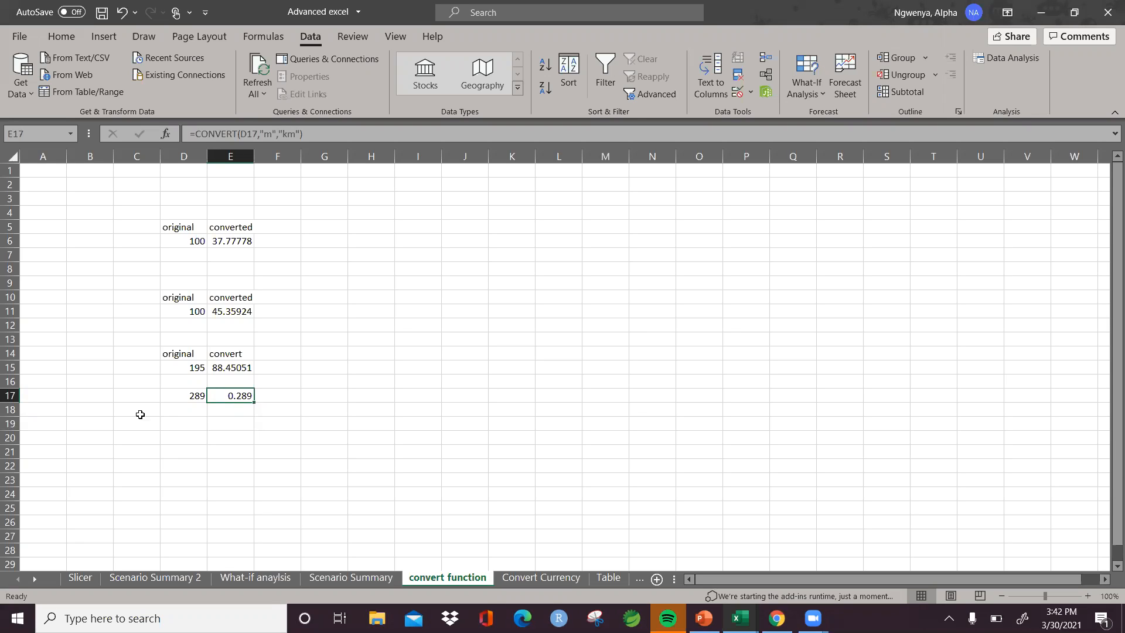
Open the Convert Currency sheet and clear the broken formula in F8 under the CAD heading
{"action": "left_click", "coordinate": [538, 578]}
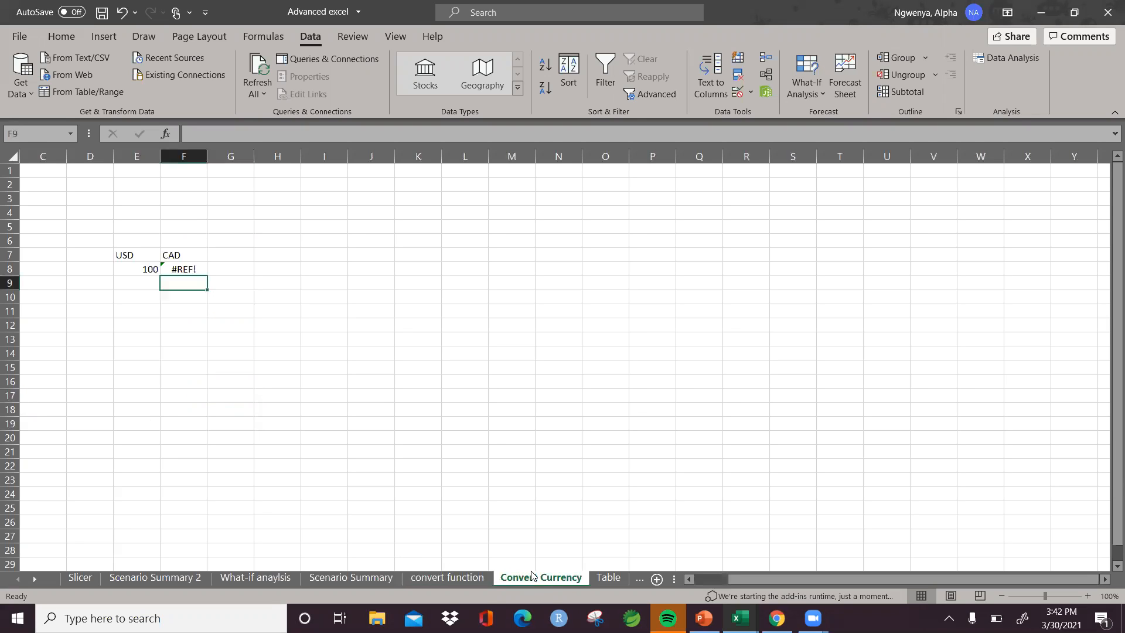
{"action": "left_click", "coordinate": [175, 270]}
{"action": "key", "text": "BackSpace"}
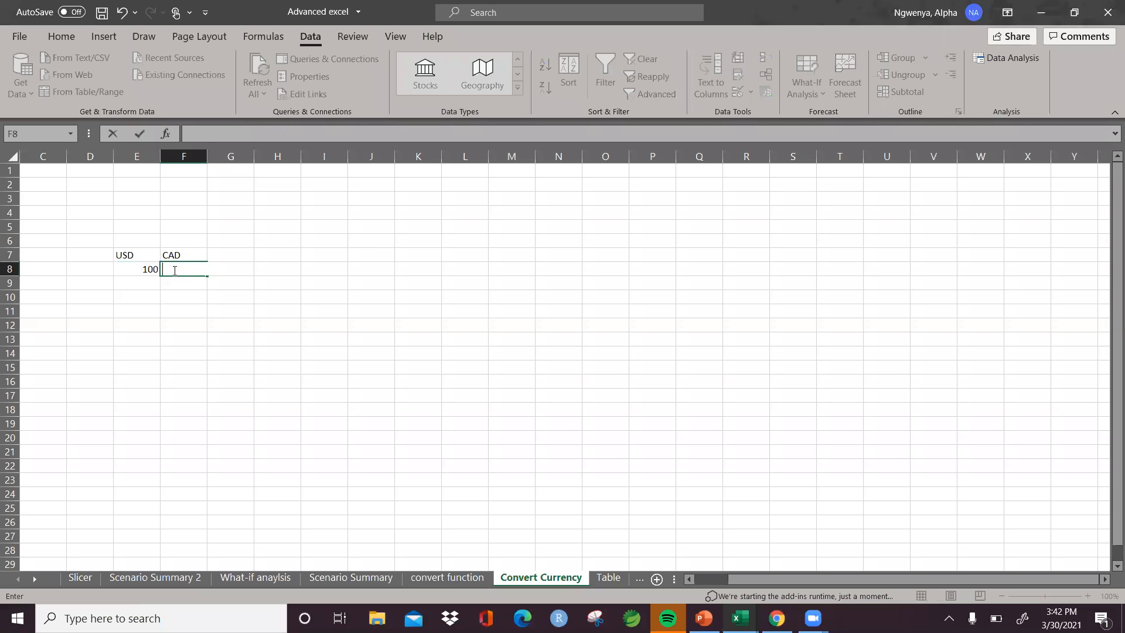
{"action": "key", "text": "Right"}
{"action": "key", "text": "Right"}
{"action": "key", "text": "Right"}
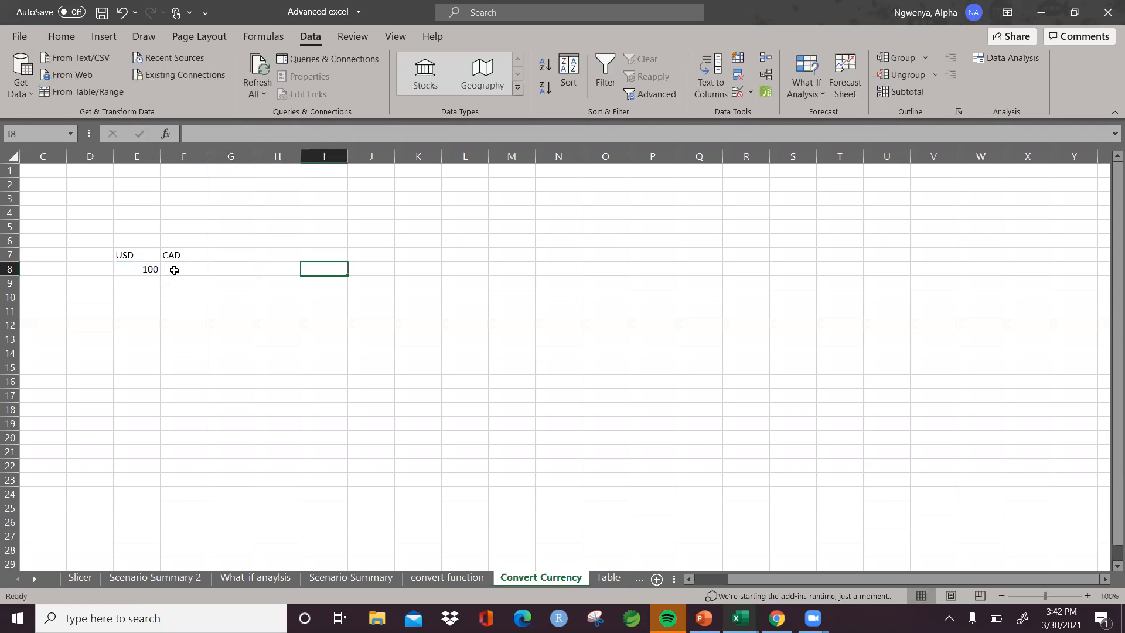
{"action": "key", "text": "Left"}
{"action": "key", "text": "Left"}
{"action": "key", "text": "Left"}
{"action": "key", "text": "Left"}
{"action": "key", "text": "Left"}
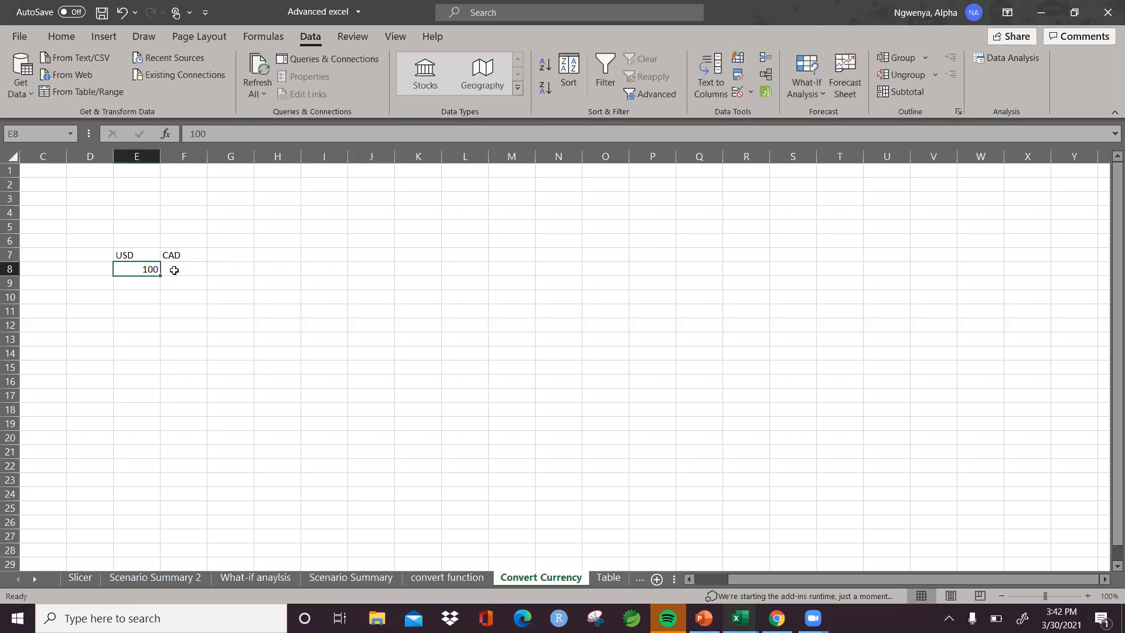
{"action": "key", "text": "Right"}
{"action": "key", "text": "Right"}
{"action": "key", "text": "Right"}
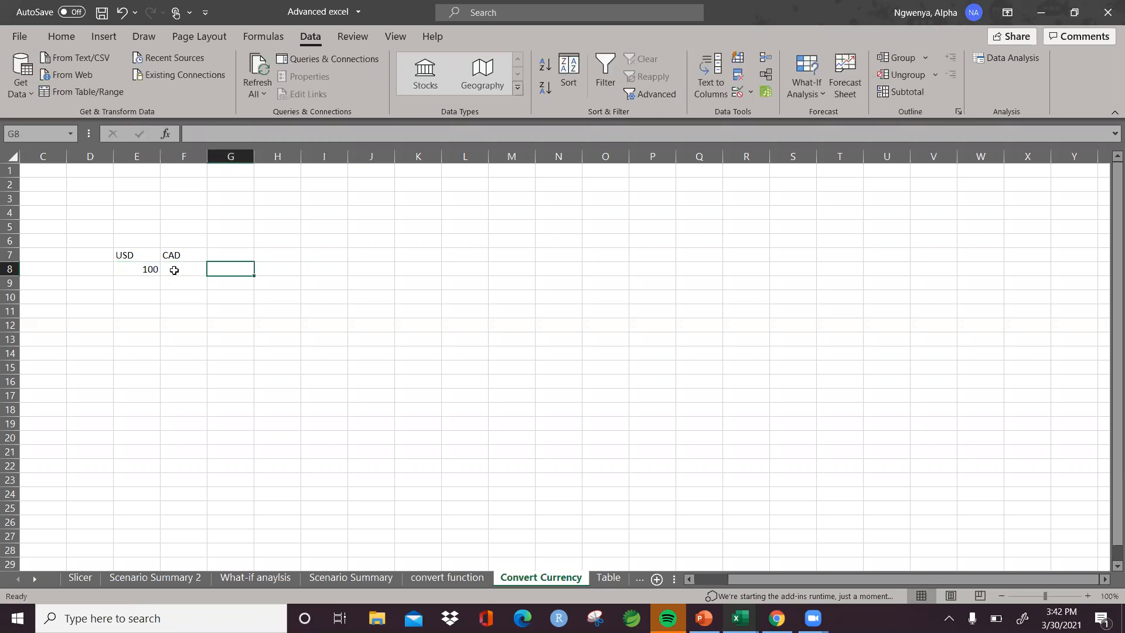
{"action": "key", "text": "Left"}
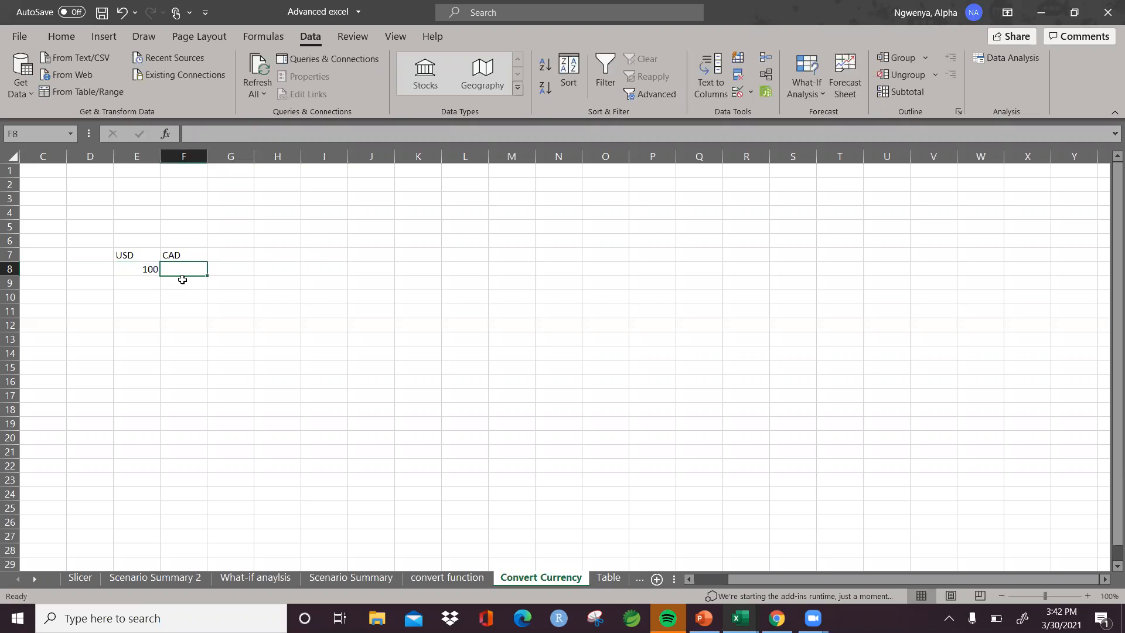
{"action": "left_click", "coordinate": [182, 281]}
{"action": "left_click", "coordinate": [186, 268]}
{"action": "key", "text": "Right"}
{"action": "key", "text": "Left"}
{"action": "key", "text": "Left"}
{"action": "key", "text": "Right"}
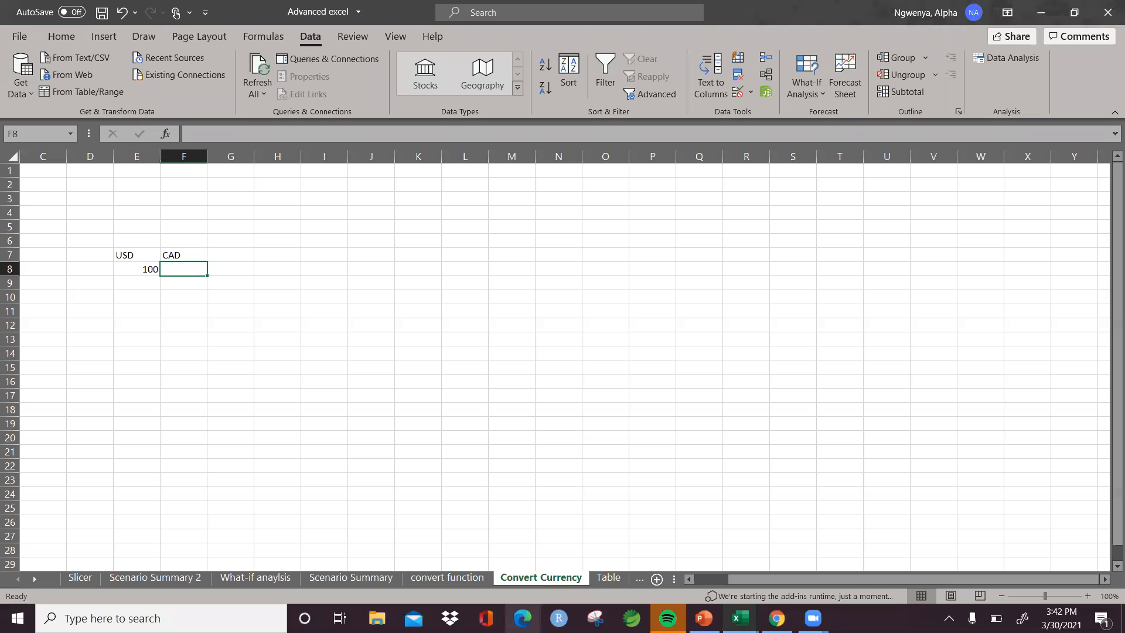
Switch to Microsoft Edge and search the web for "x-rates currency converter"
{"action": "left_click", "coordinate": [522, 618]}
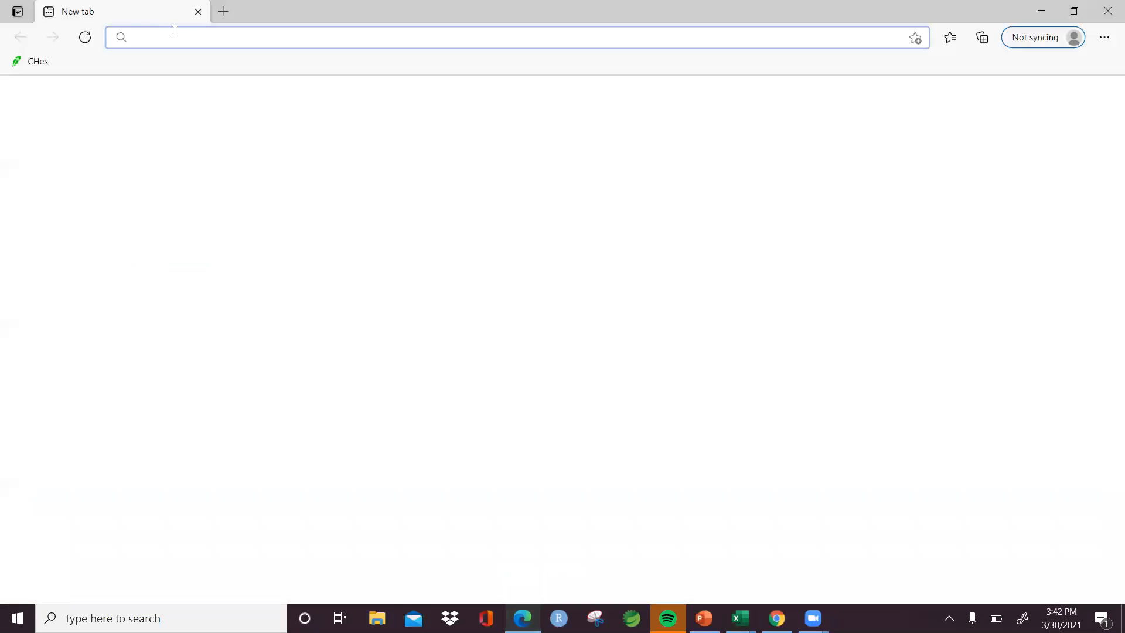
{"action": "type", "text": "x-"}
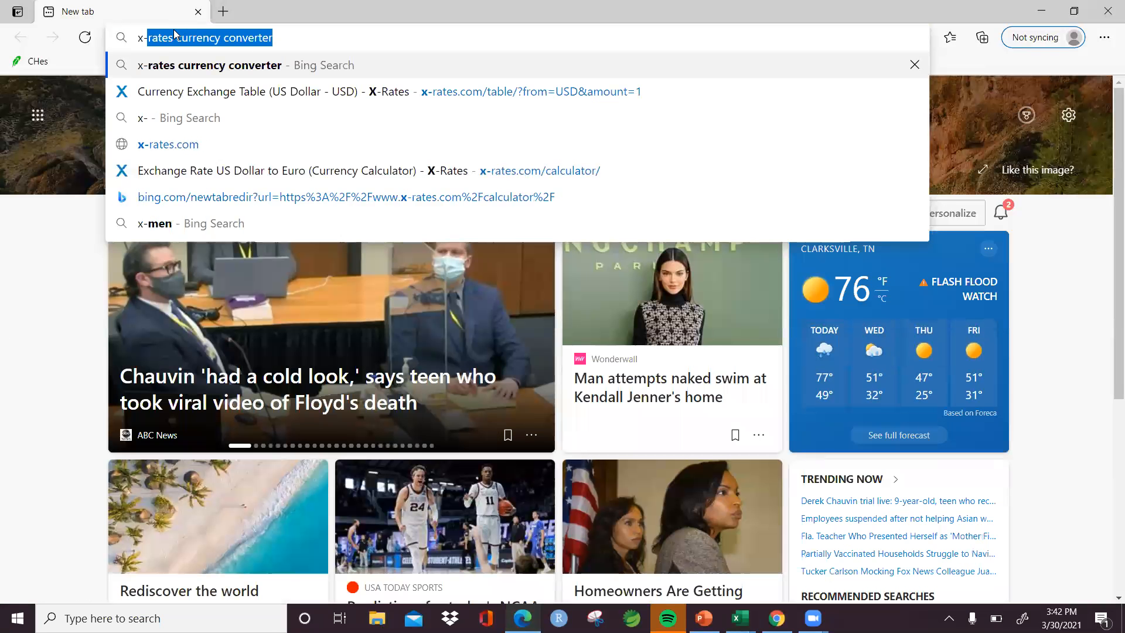
{"action": "key", "text": "Return"}
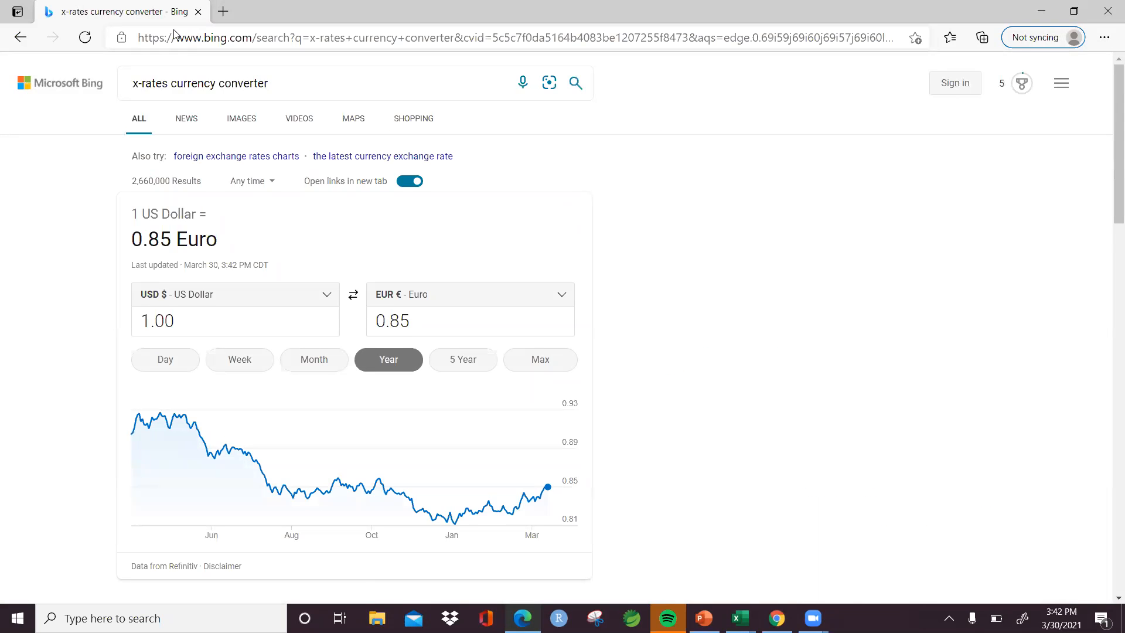
Open the X-Rates US Dollar to Euro currency calculator from the search results and go to its rates table
{"action": "scroll", "coordinate": [174, 35], "scroll_direction": "down", "scroll_amount": 7}
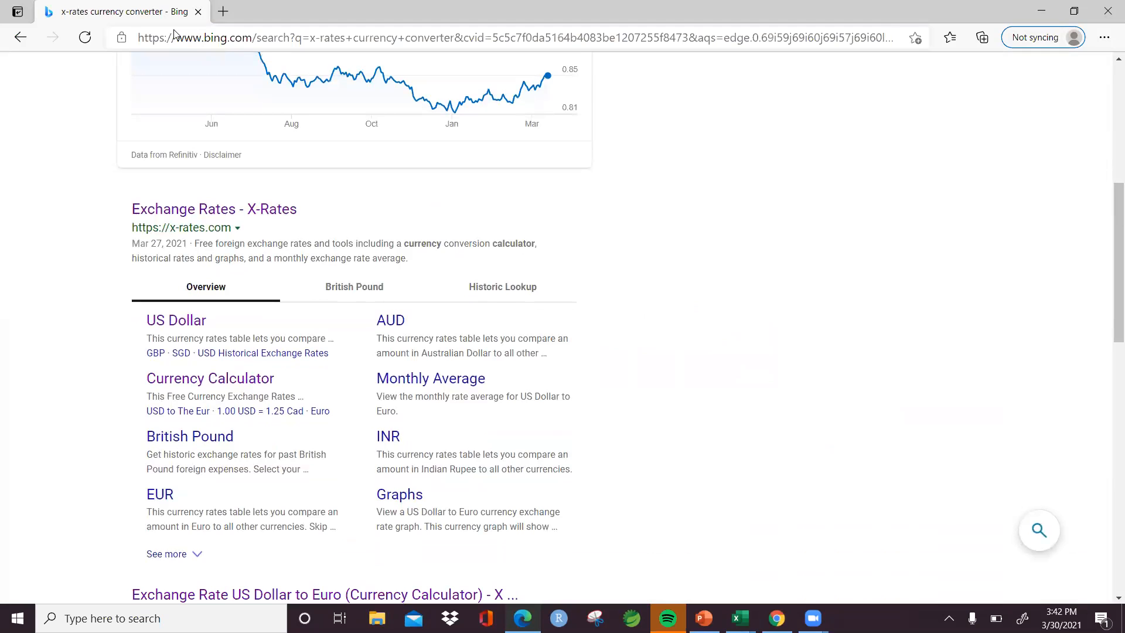
{"action": "scroll", "coordinate": [289, 108], "scroll_direction": "down", "scroll_amount": 4}
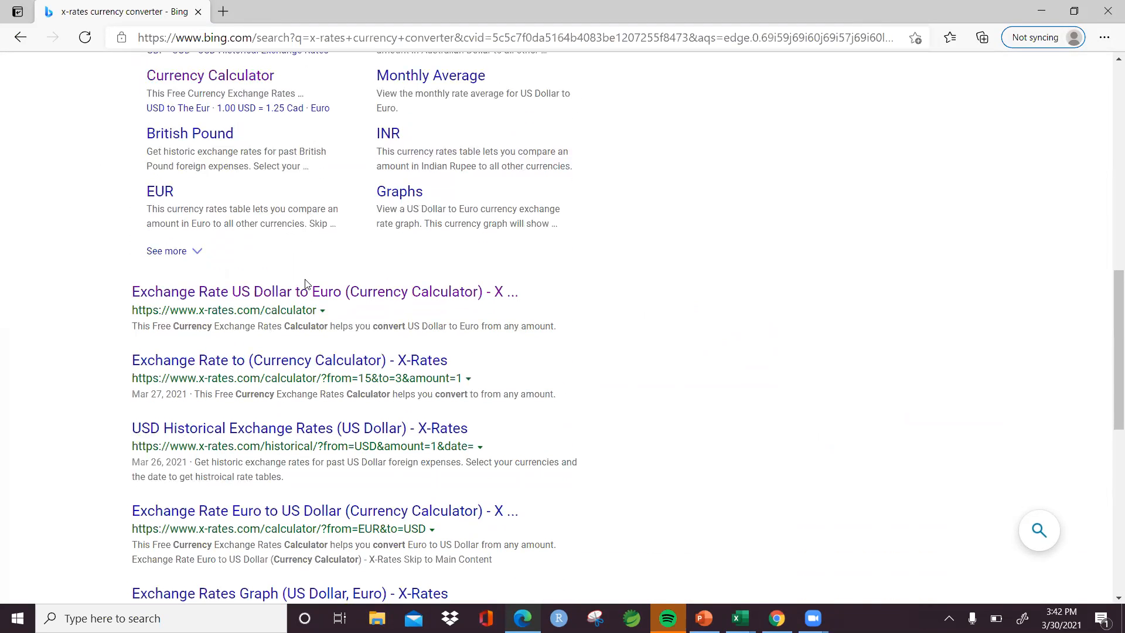
{"action": "left_click", "coordinate": [303, 293]}
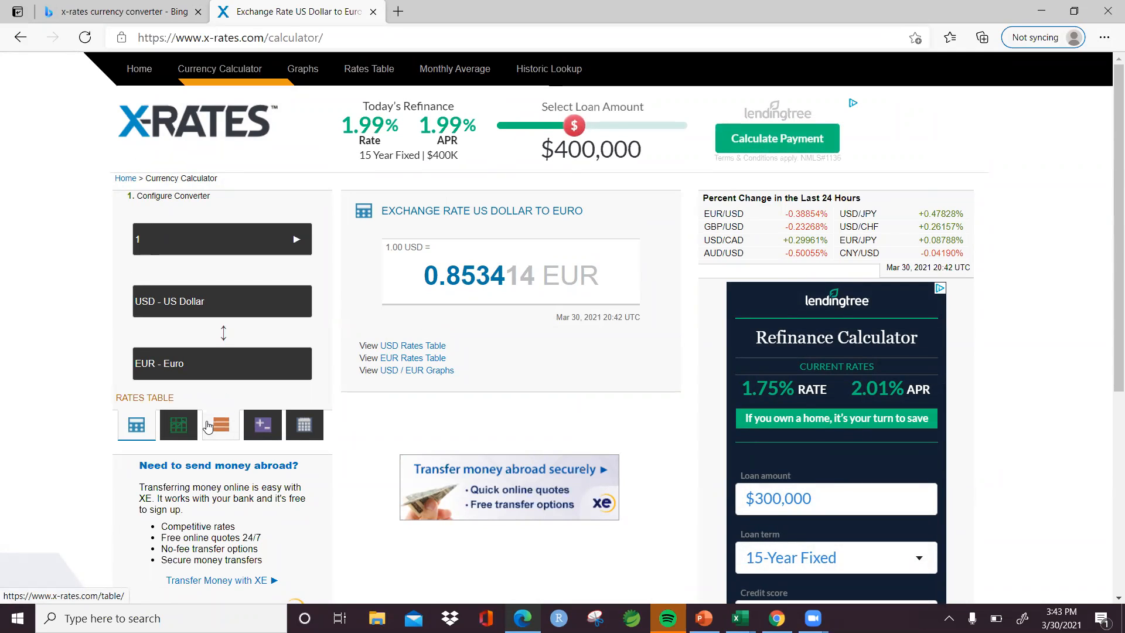
{"action": "left_click", "coordinate": [225, 428]}
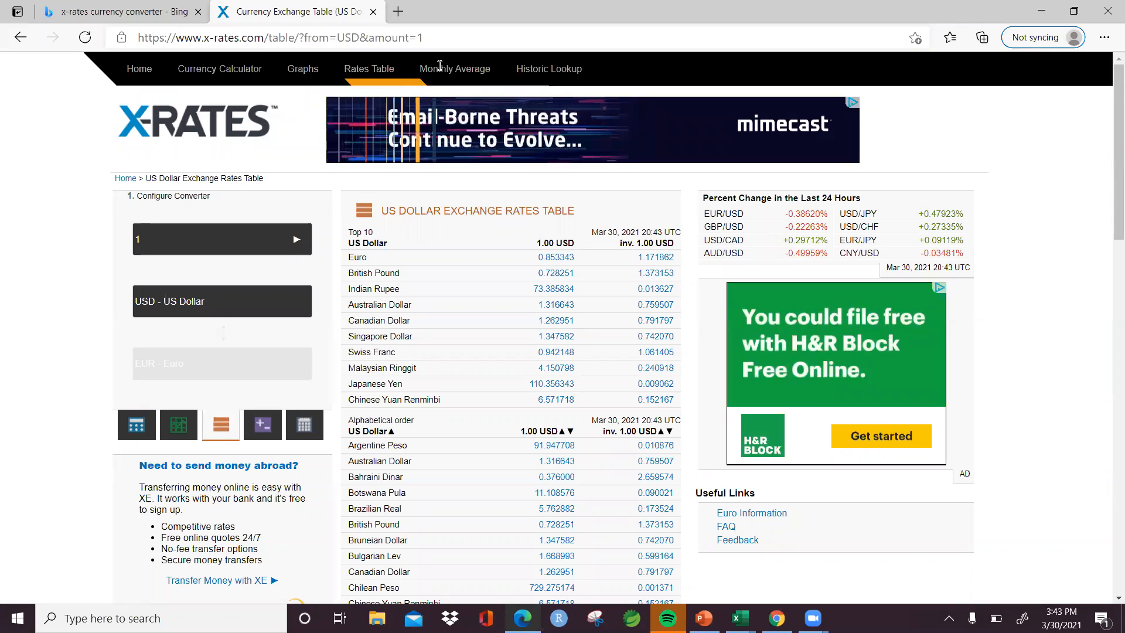
Copy the web address of the US Dollar exchange rates table and switch back to the Advanced excel workbook in Excel
{"action": "left_click_drag", "start_coordinate": [442, 38], "coordinate": [140, 32]}
{"action": "key", "text": "ctrl+c"}
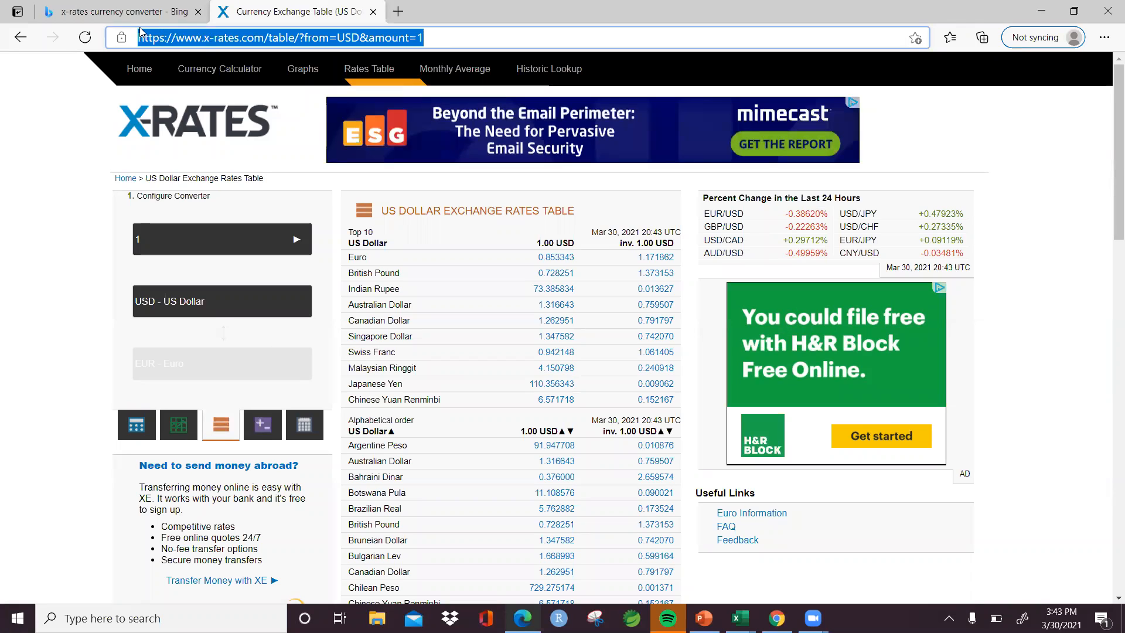
{"action": "left_click", "coordinate": [738, 614]}
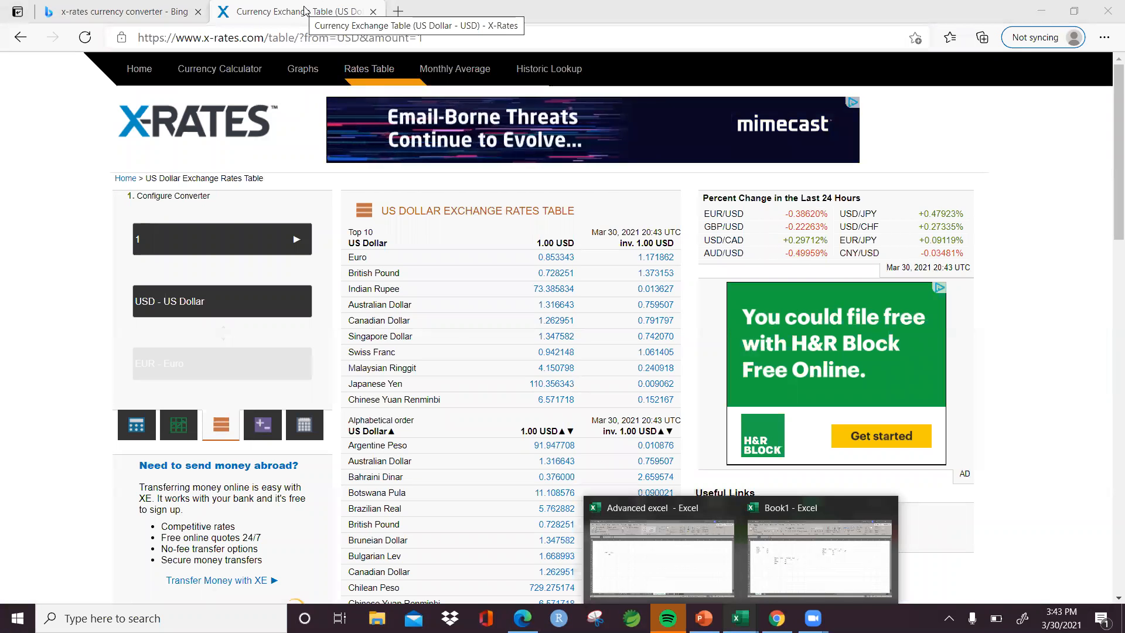
{"action": "key", "text": "alt+Tab"}
{"action": "key", "text": "alt+Tab"}
{"action": "key", "text": "alt+Tab"}
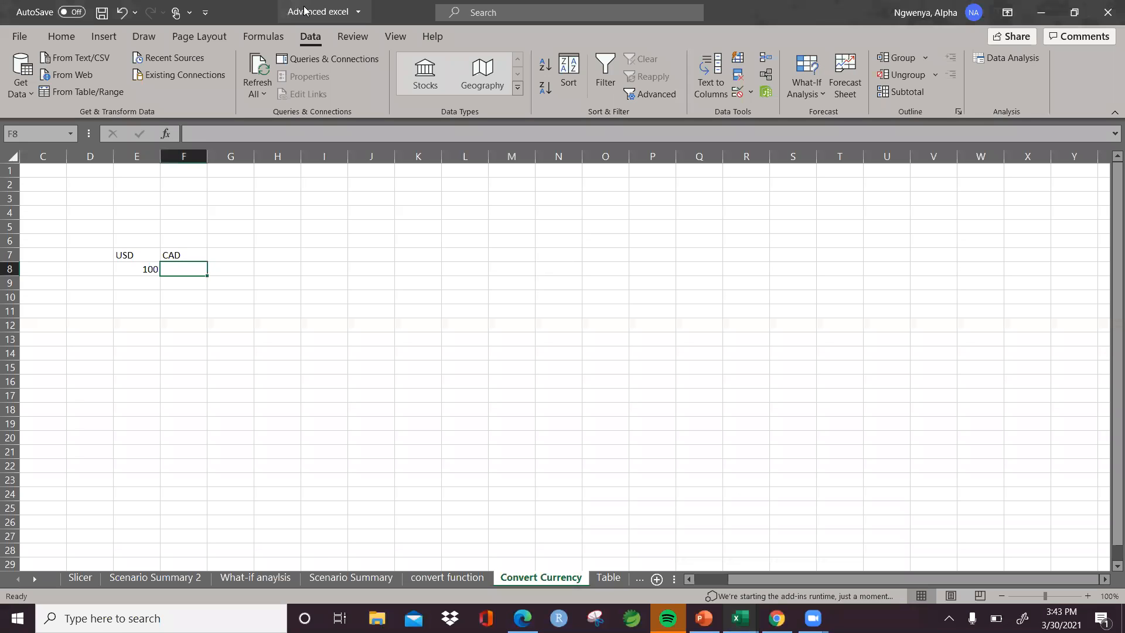
{"action": "key", "text": "alt+Tab"}
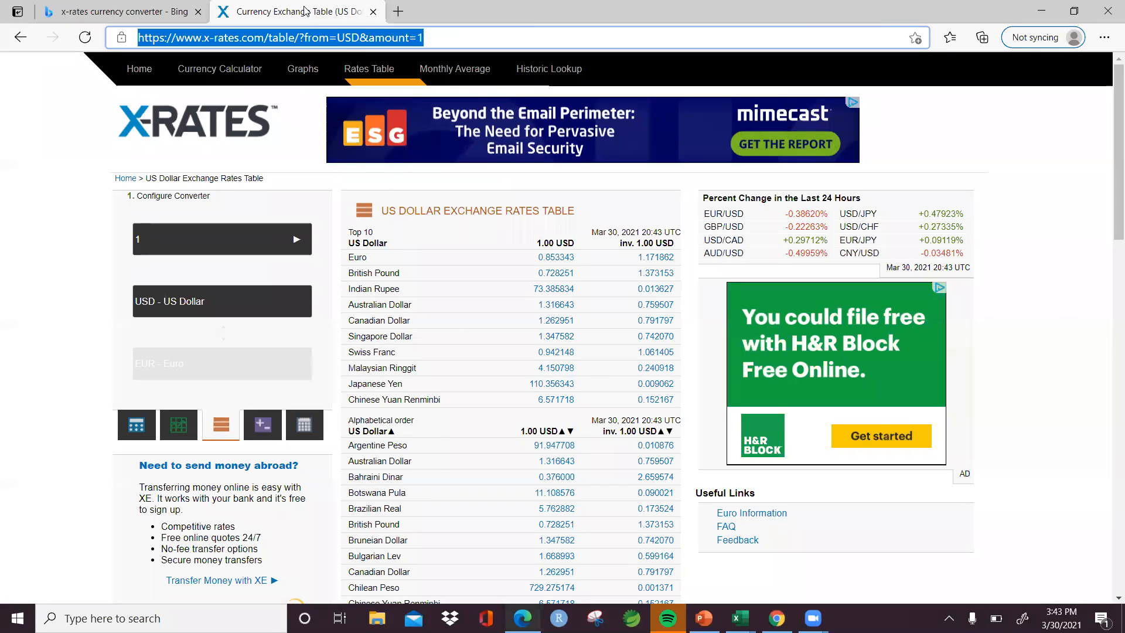
{"action": "key", "text": "alt+Tab"}
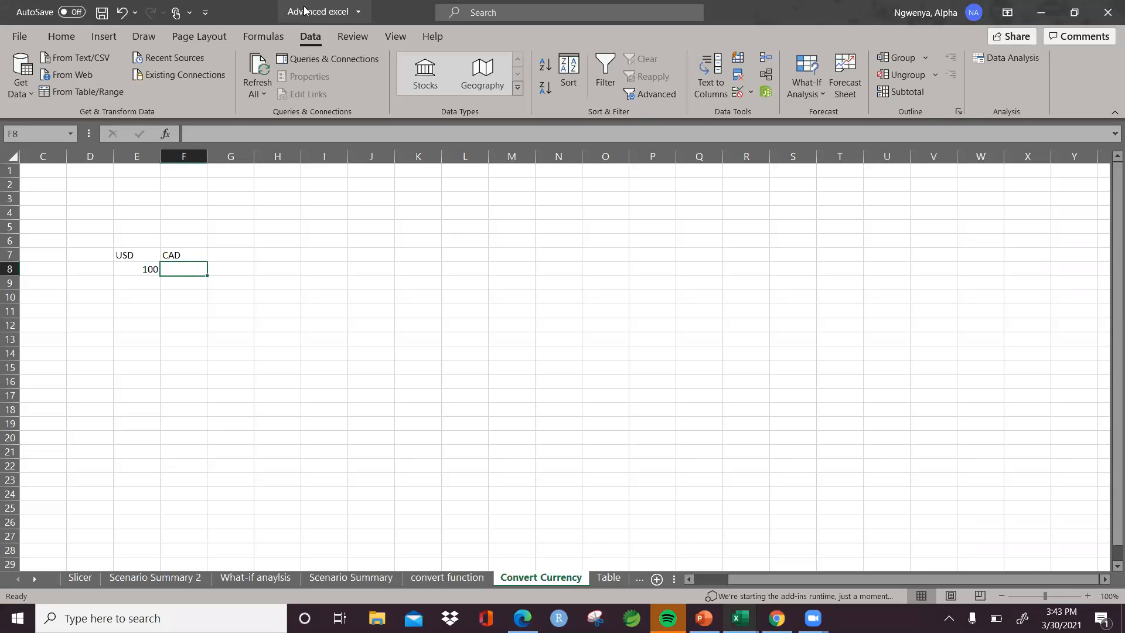
{"action": "left_click", "coordinate": [32, 93]}
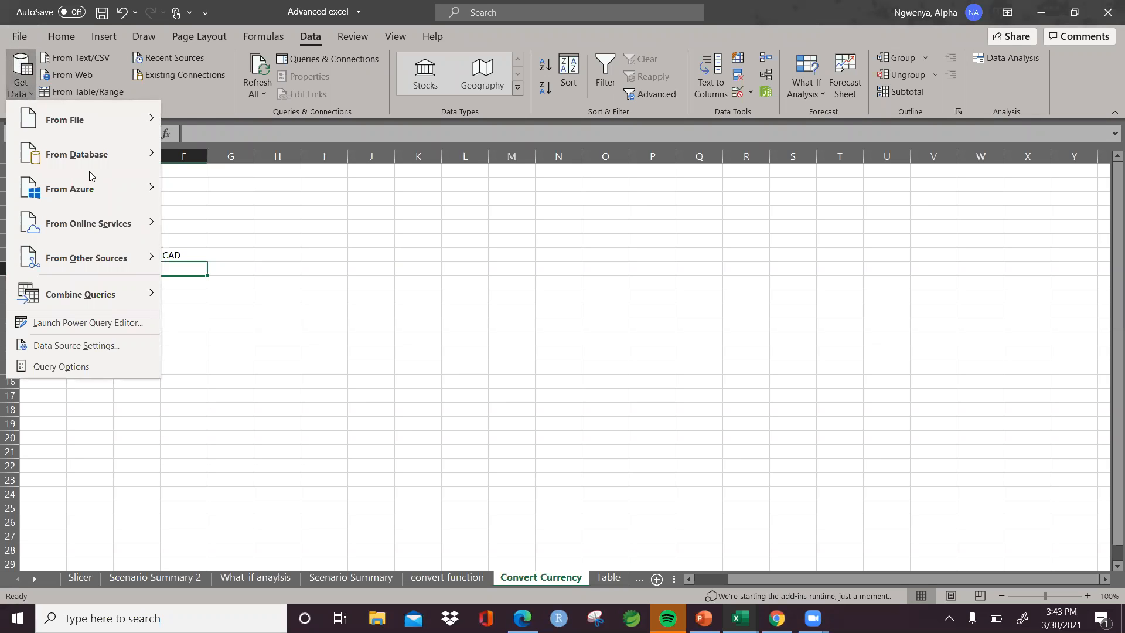
{"action": "mouse_move", "coordinate": [148, 271]}
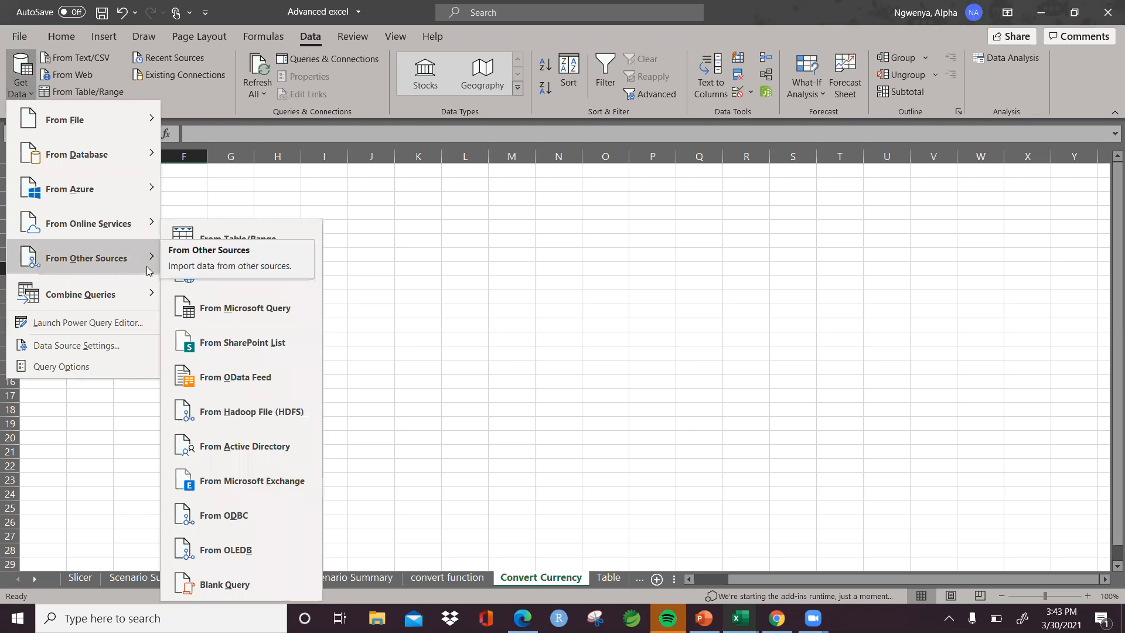
{"action": "left_click", "coordinate": [201, 286]}
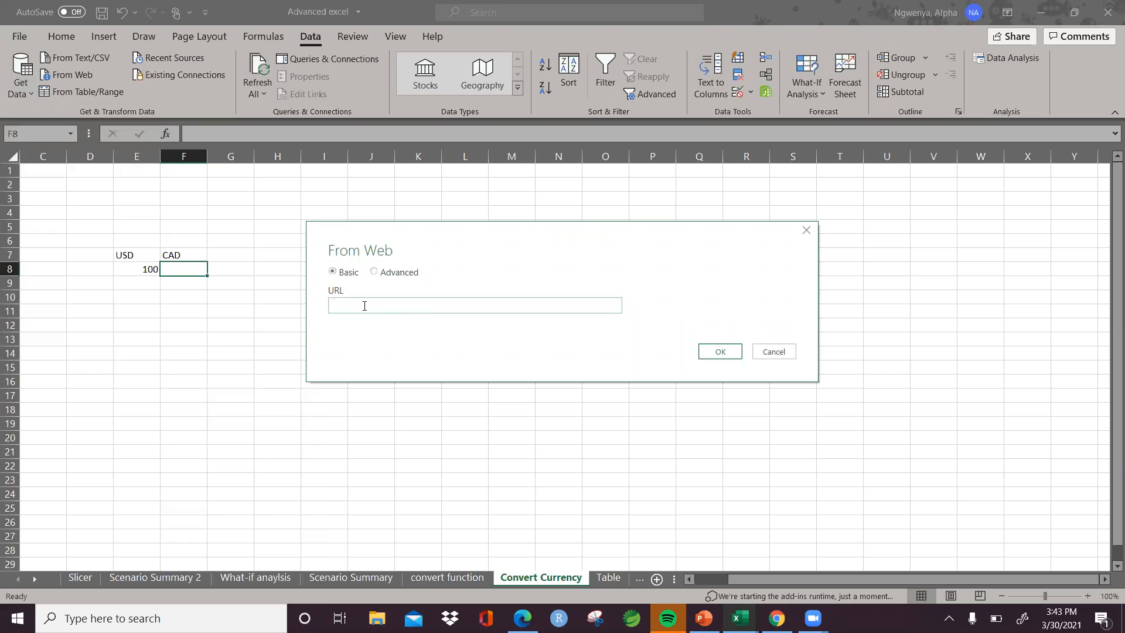
{"action": "key", "text": "ctrl+v"}
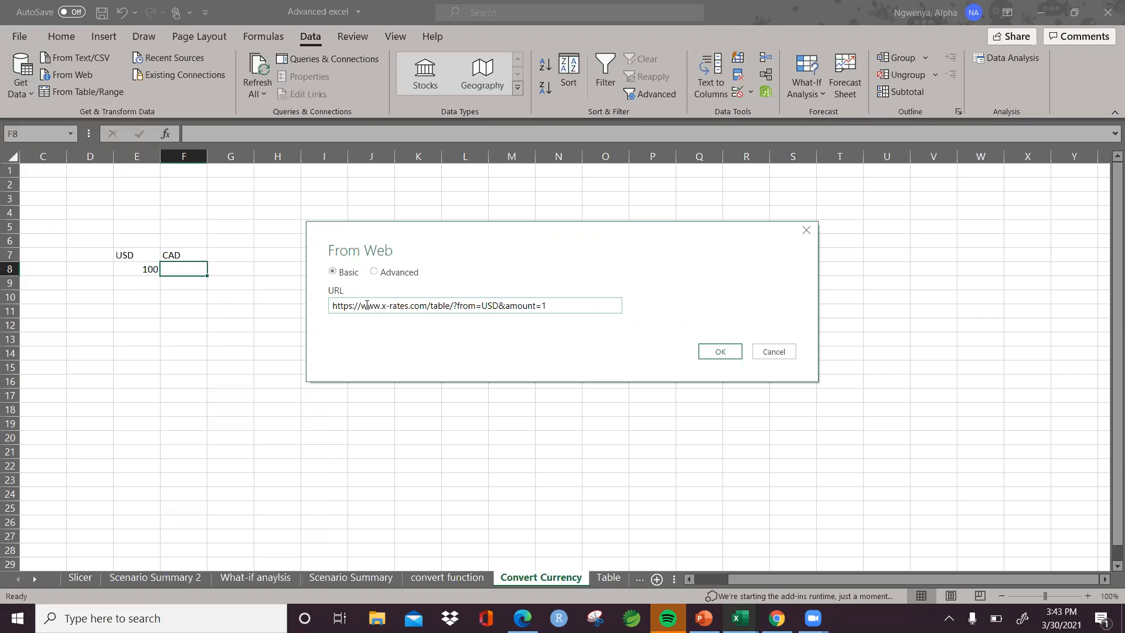
{"action": "left_click", "coordinate": [722, 351]}
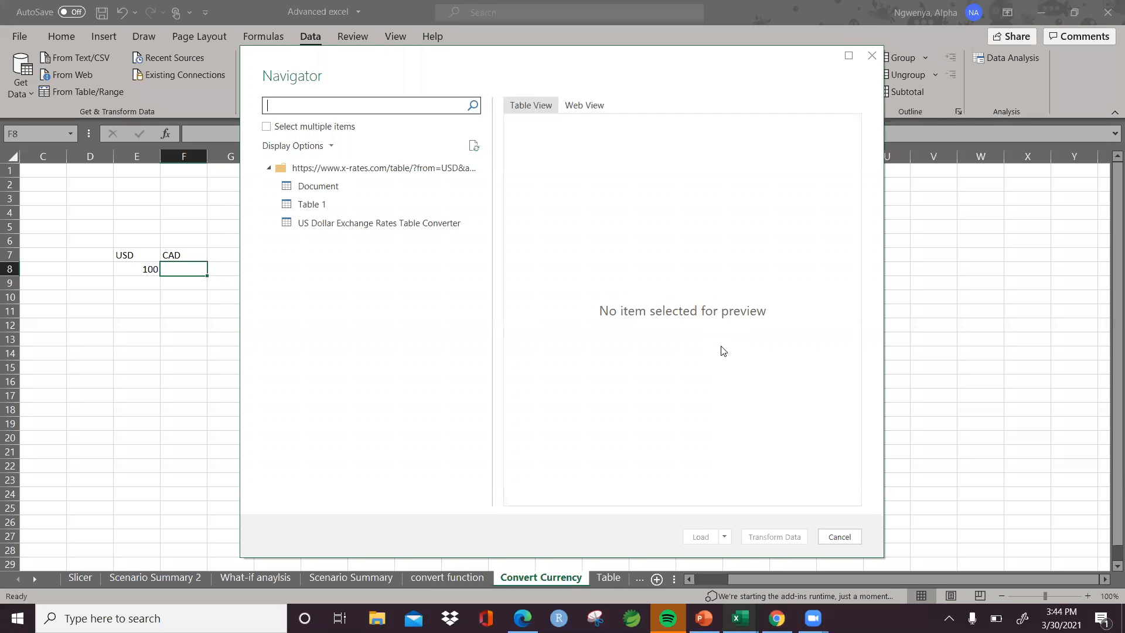
Preview the tables found on the web page and load Table 1 into the workbook
{"action": "left_click", "coordinate": [320, 206]}
{"action": "left_click", "coordinate": [314, 228]}
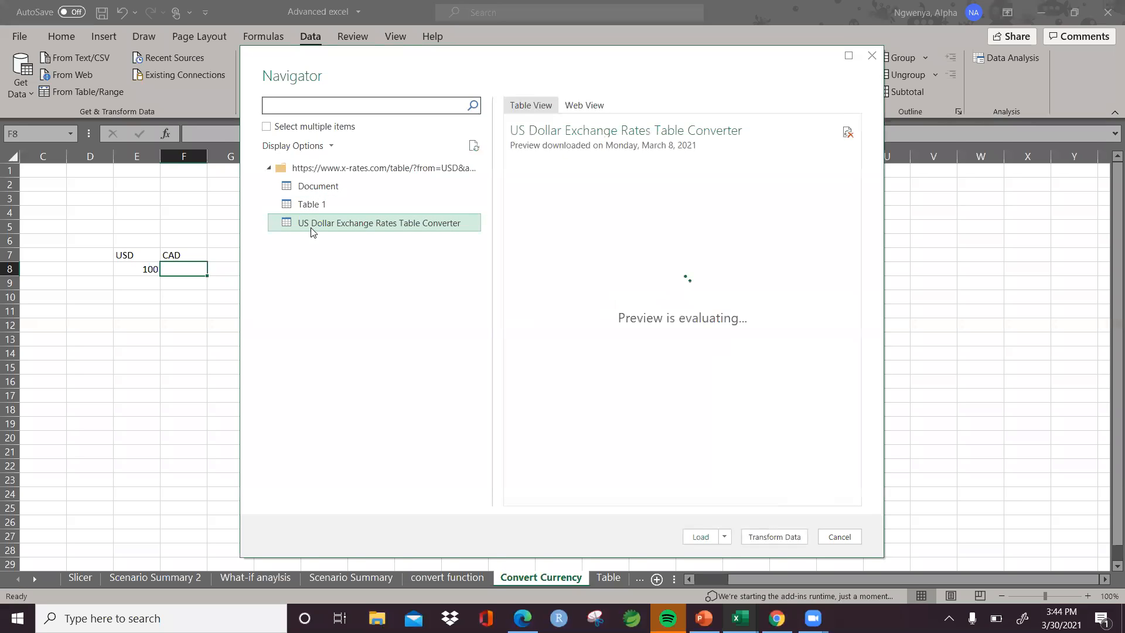
{"action": "left_click", "coordinate": [320, 208]}
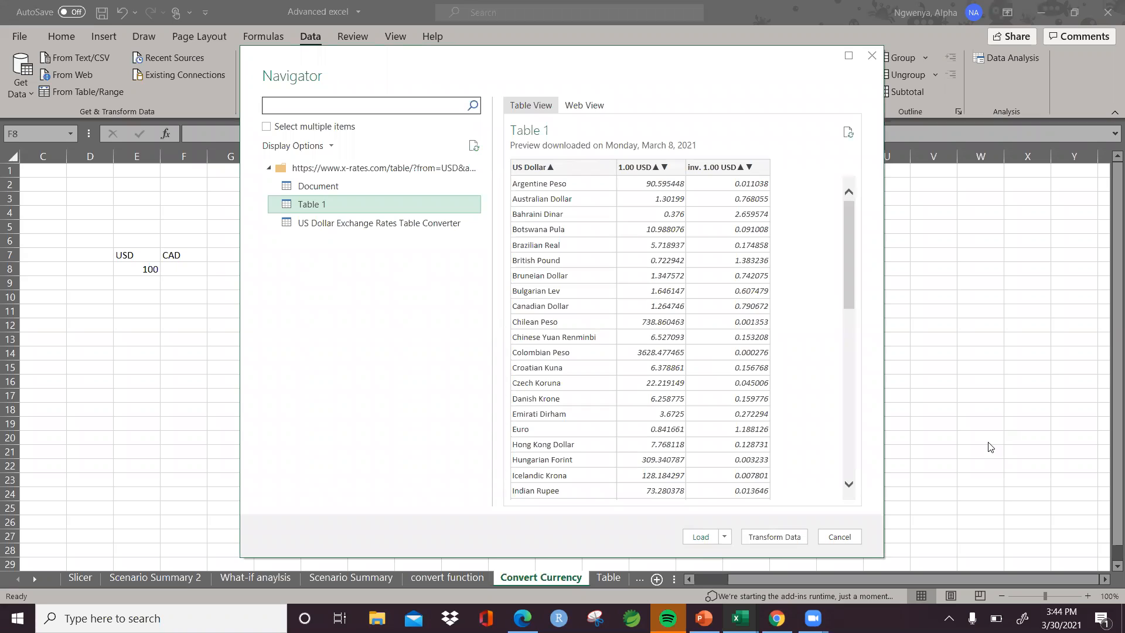
{"action": "left_click", "coordinate": [700, 540]}
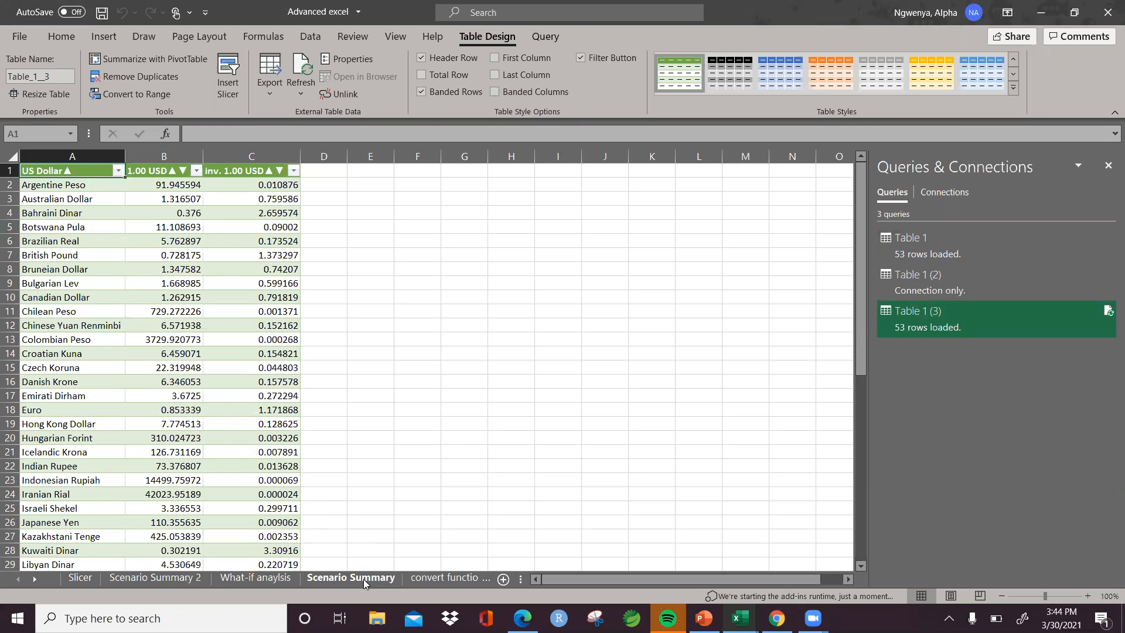
Look through the workbook's sheets up to the Table sheet, closing the Queries & Connections pane
{"action": "left_click", "coordinate": [451, 578]}
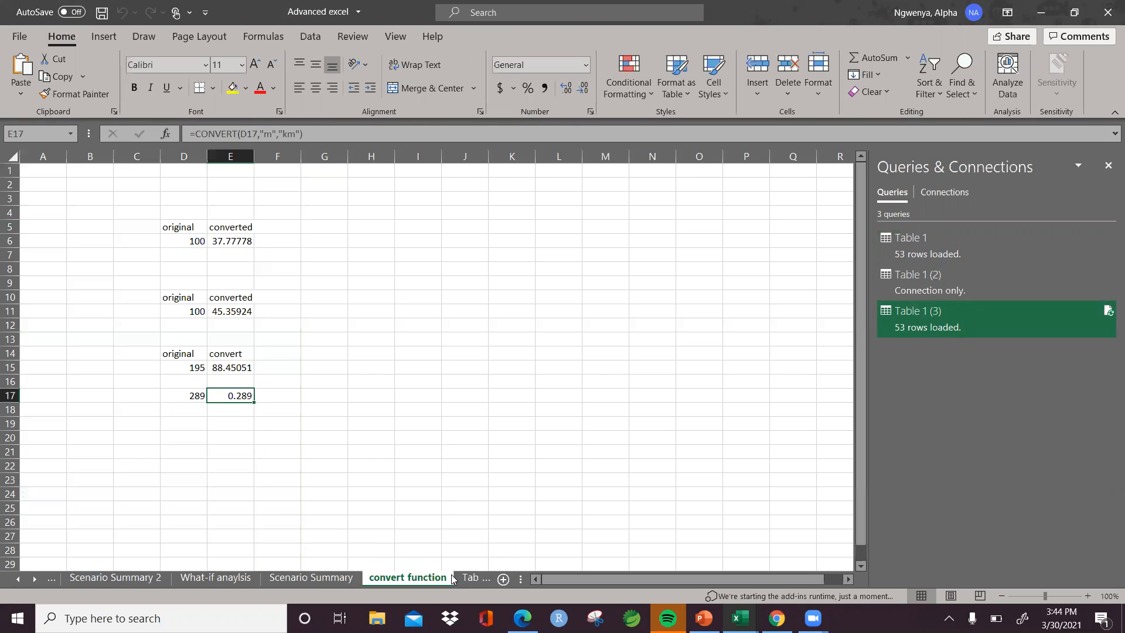
{"action": "left_click", "coordinate": [338, 579]}
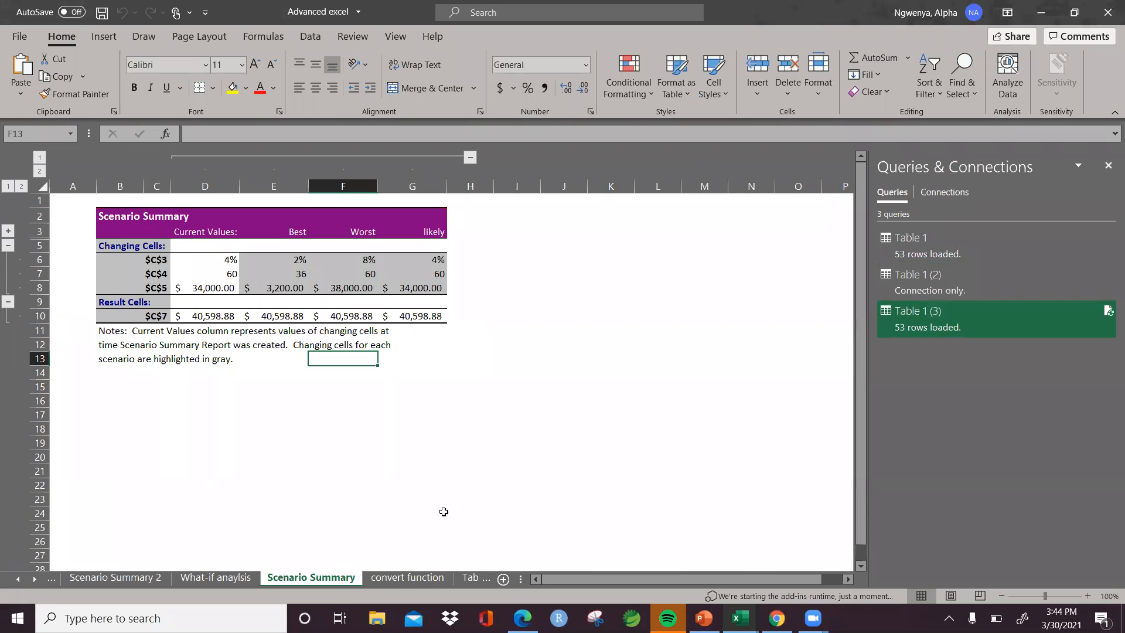
{"action": "left_click", "coordinate": [114, 577]}
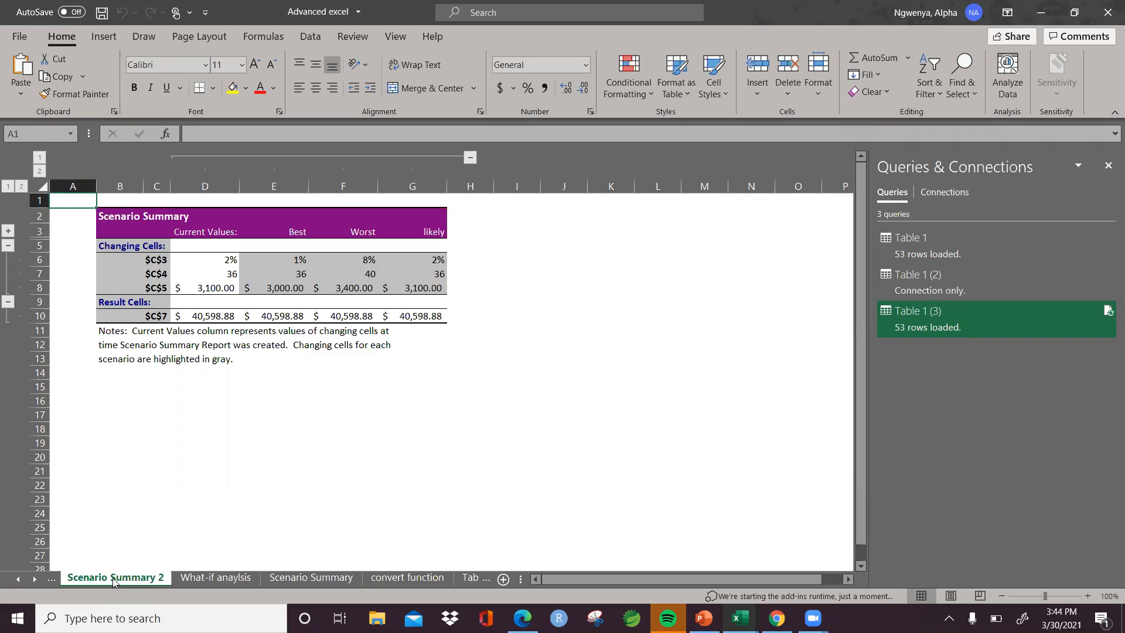
{"action": "left_click", "coordinate": [215, 578]}
{"action": "left_click", "coordinate": [401, 578]}
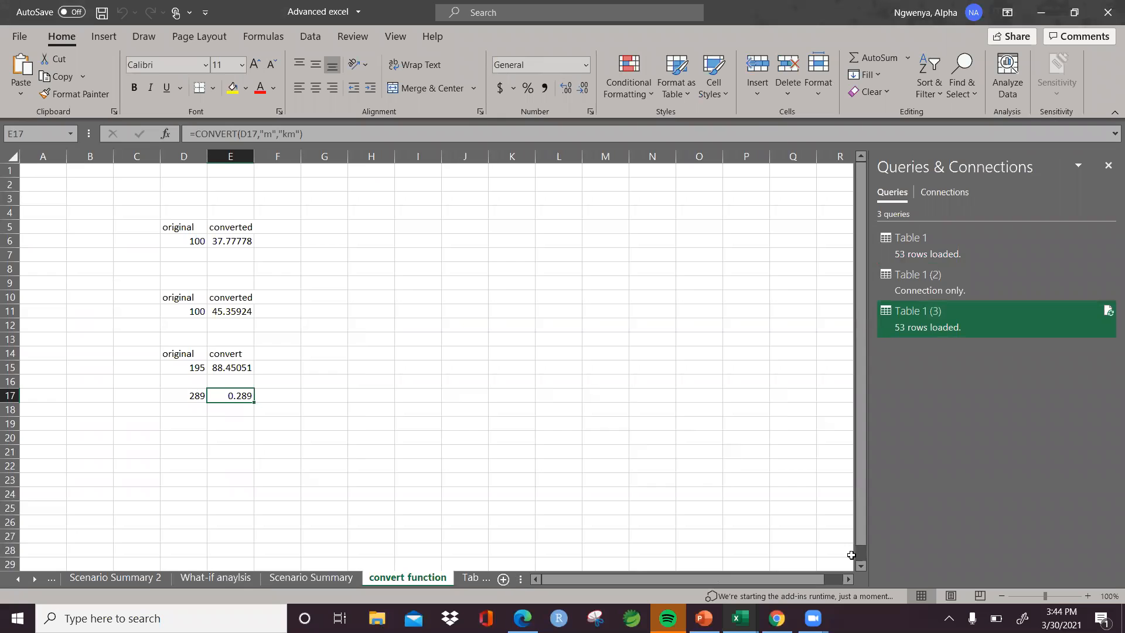
{"action": "left_click", "coordinate": [1107, 166]}
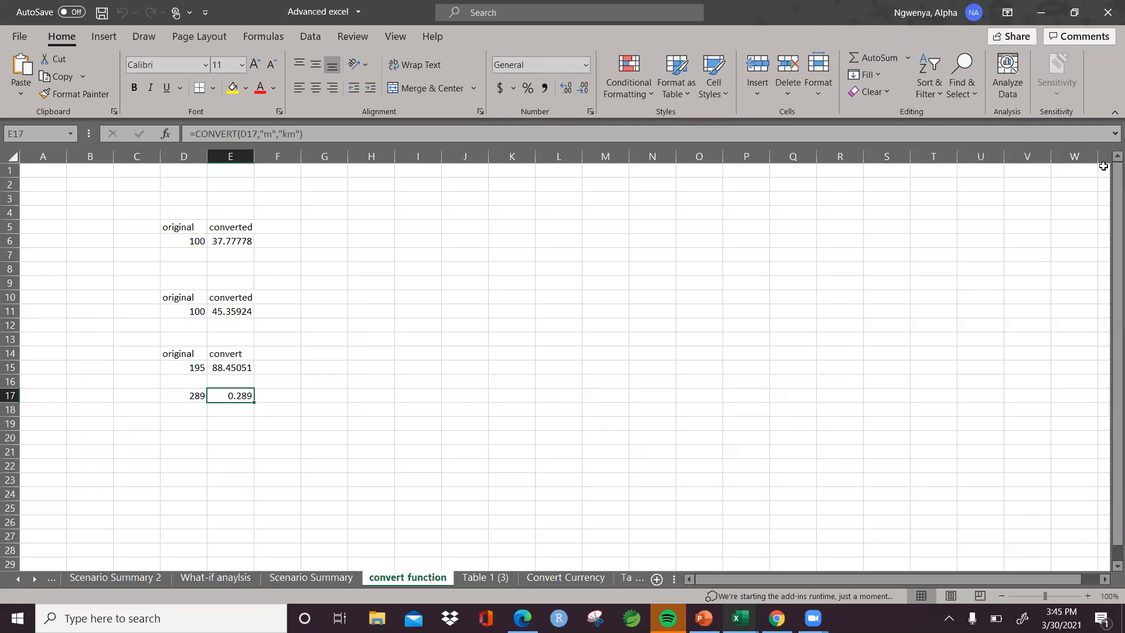
{"action": "left_click", "coordinate": [626, 579]}
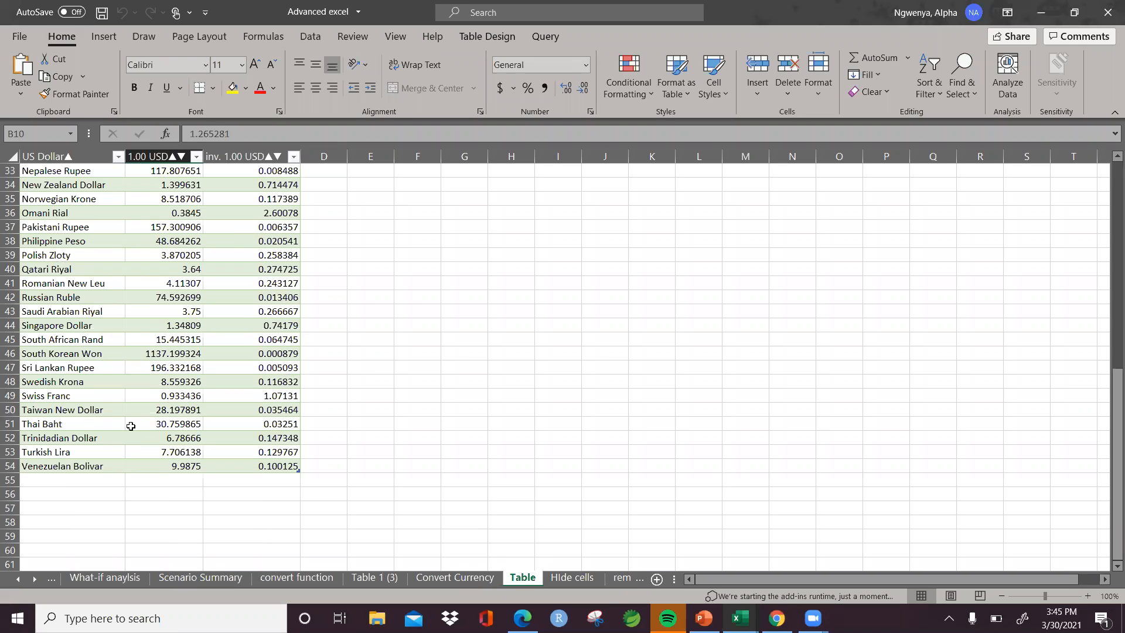
On the Convert Currency sheet, enter the formula =E8*Table!B45 in F8 to multiply the USD amount by that rate
{"action": "left_click", "coordinate": [450, 578]}
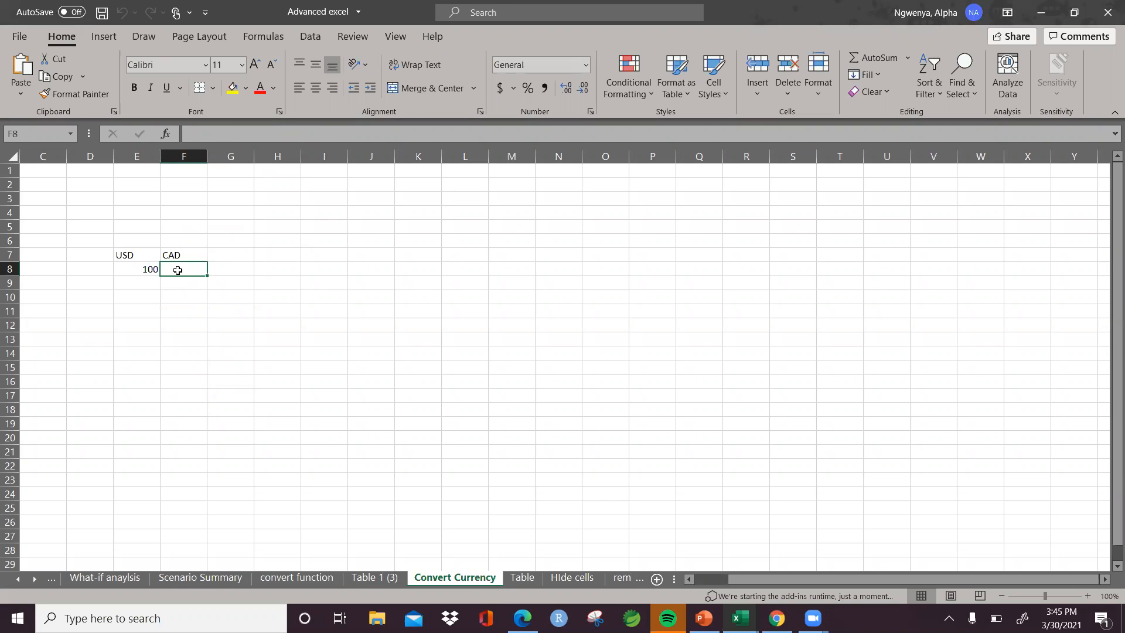
{"action": "type", "text": "="}
{"action": "left_click", "coordinate": [147, 269]}
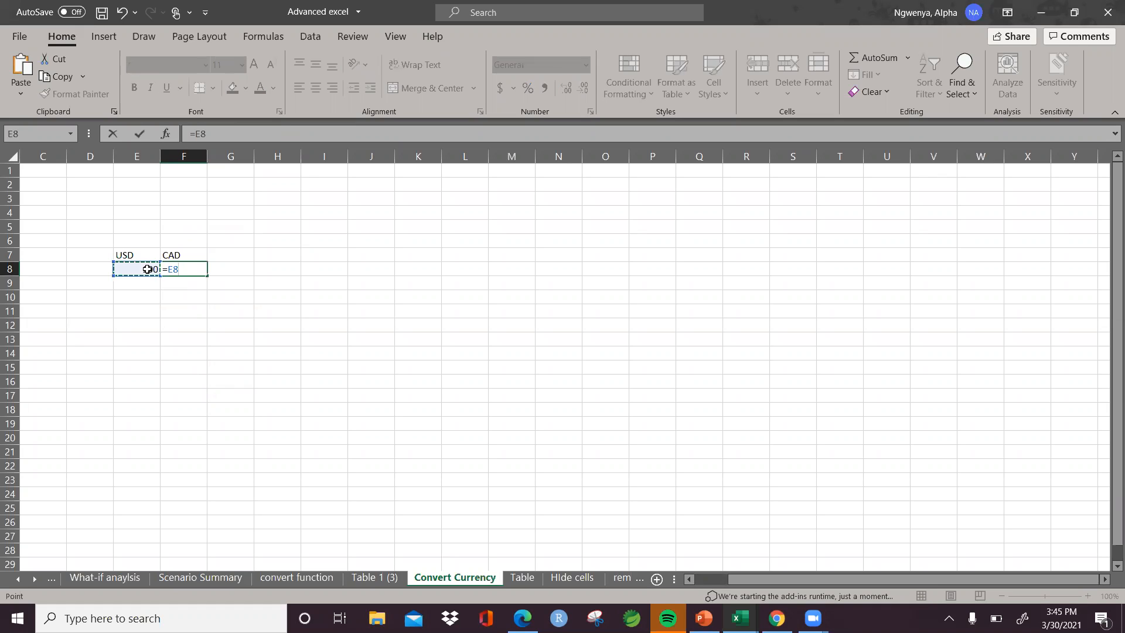
{"action": "type", "text": "*"}
{"action": "left_click", "coordinate": [529, 579]}
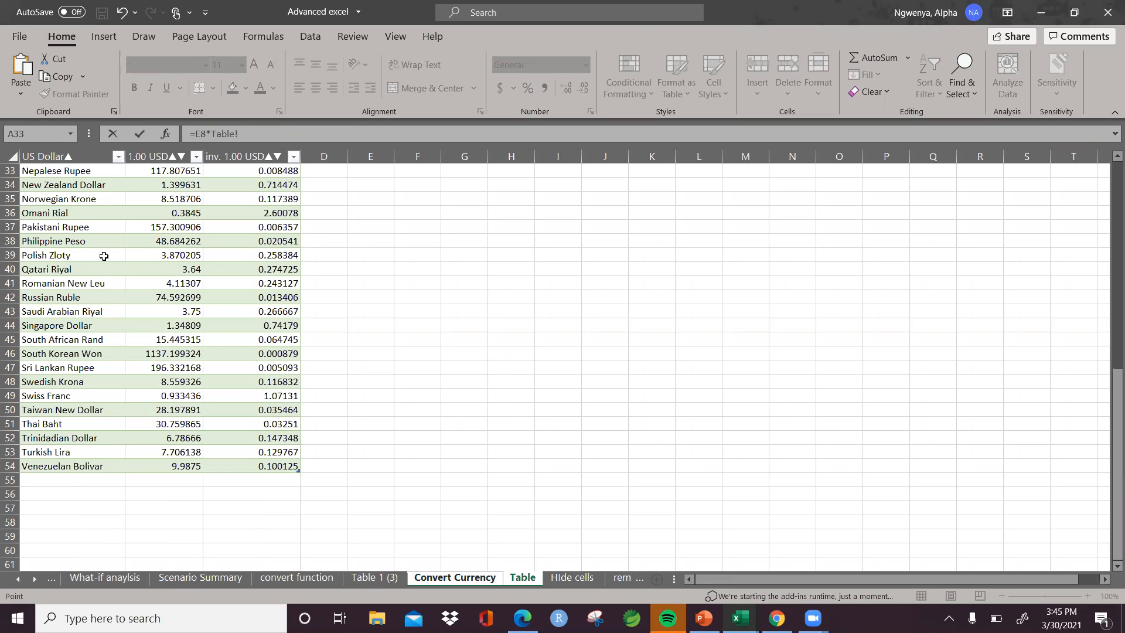
{"action": "left_click", "coordinate": [185, 341]}
{"action": "key", "text": "Return"}
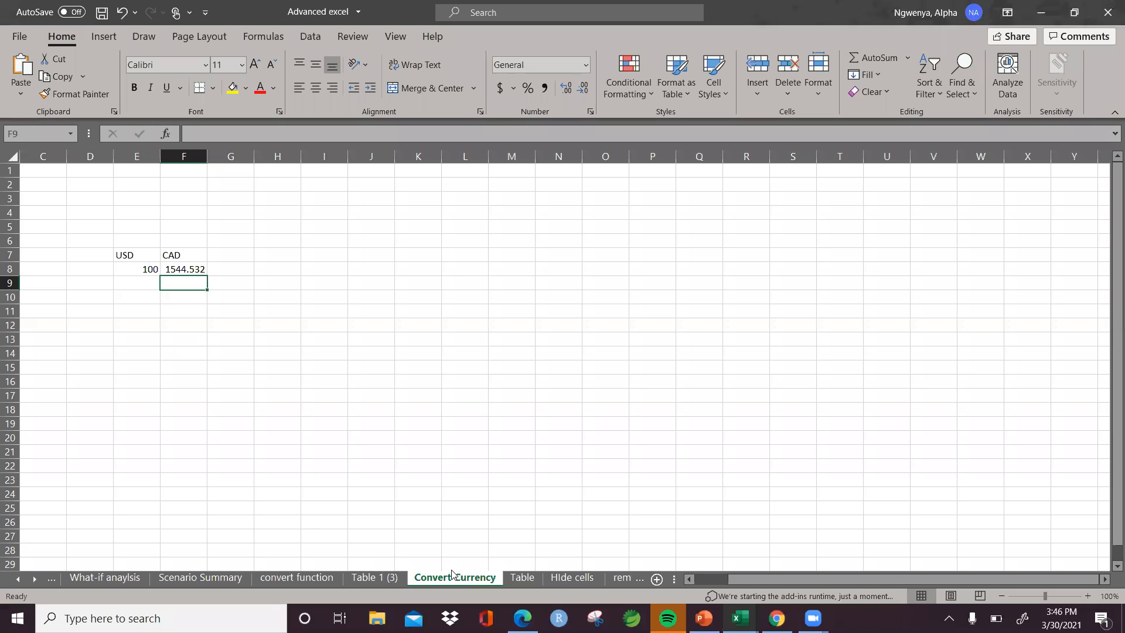
Check the formula in F8 against the Table sheet and clear it from the CAD cell
{"action": "left_click", "coordinate": [194, 269]}
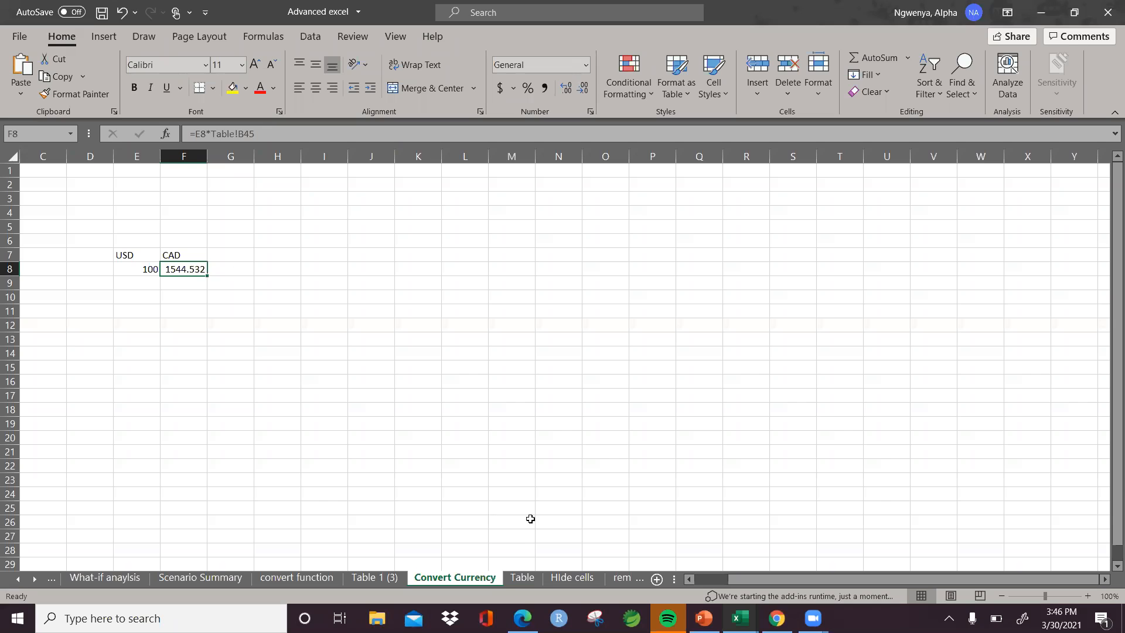
{"action": "left_click", "coordinate": [517, 579]}
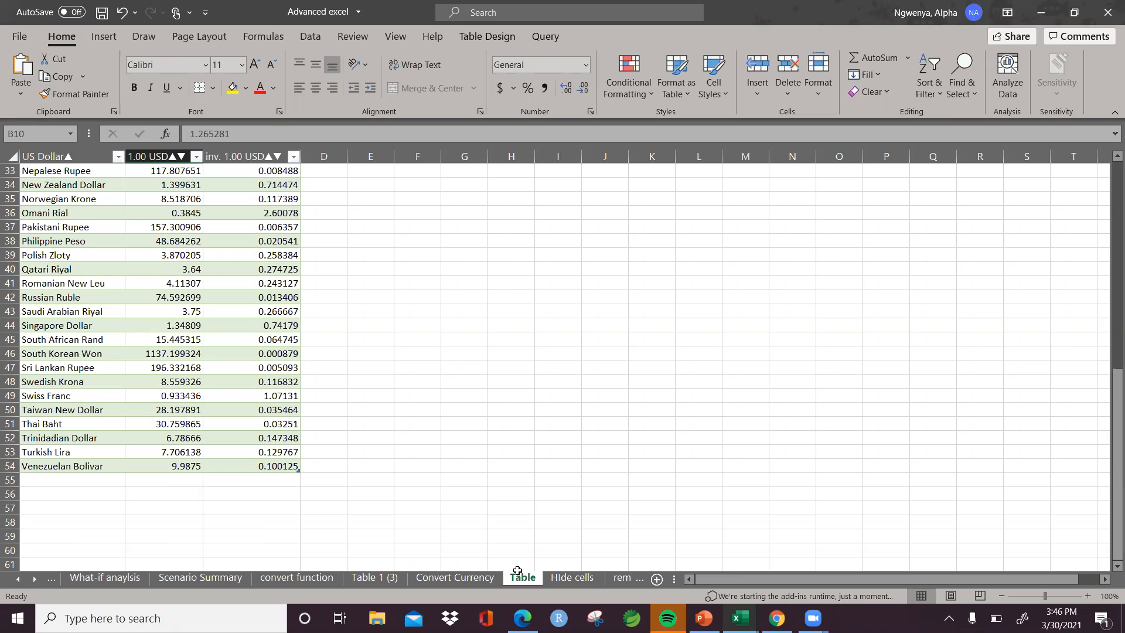
{"action": "left_click", "coordinate": [484, 578]}
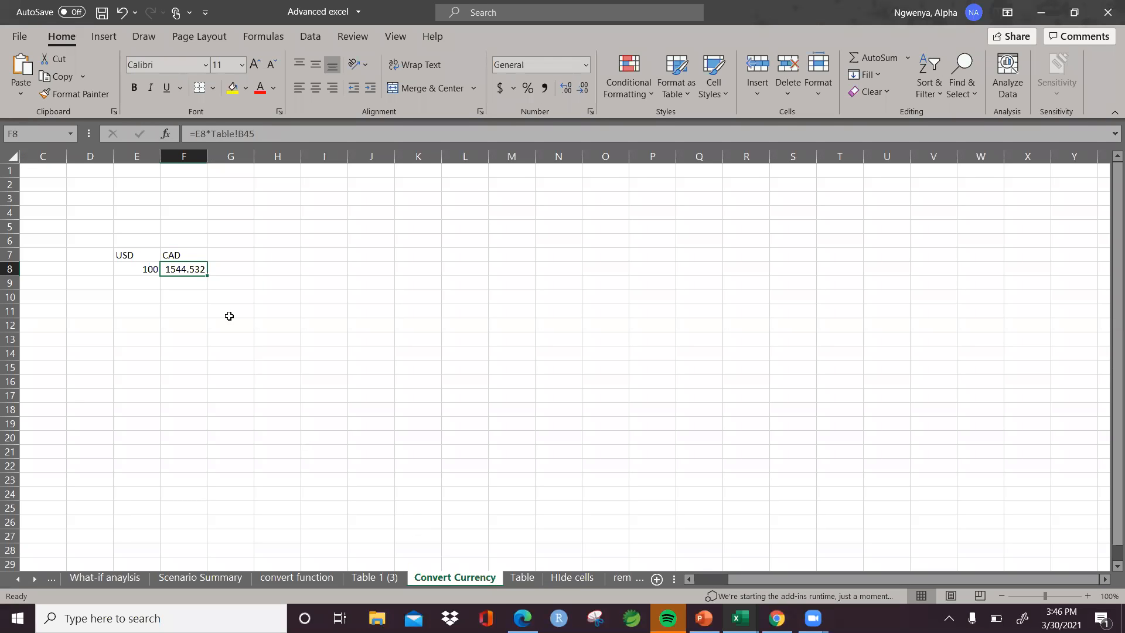
{"action": "key", "text": "BackSpace"}
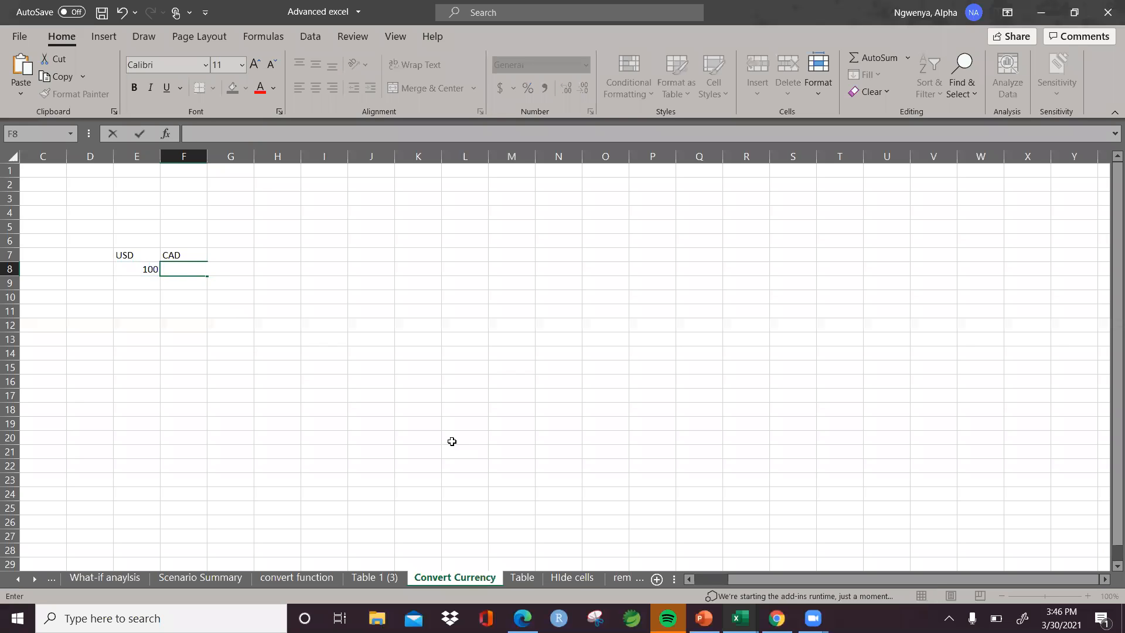
Delete the Table sheet permanently and return to the Convert Currency sheet
{"action": "left_click", "coordinate": [527, 579]}
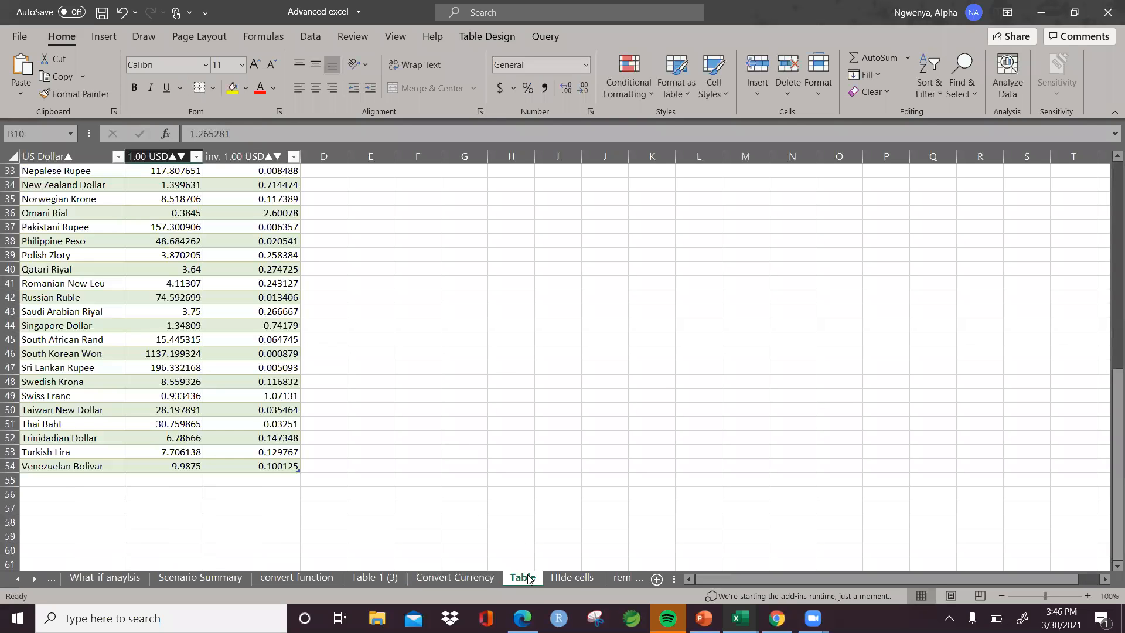
{"action": "right_click", "coordinate": [527, 578]}
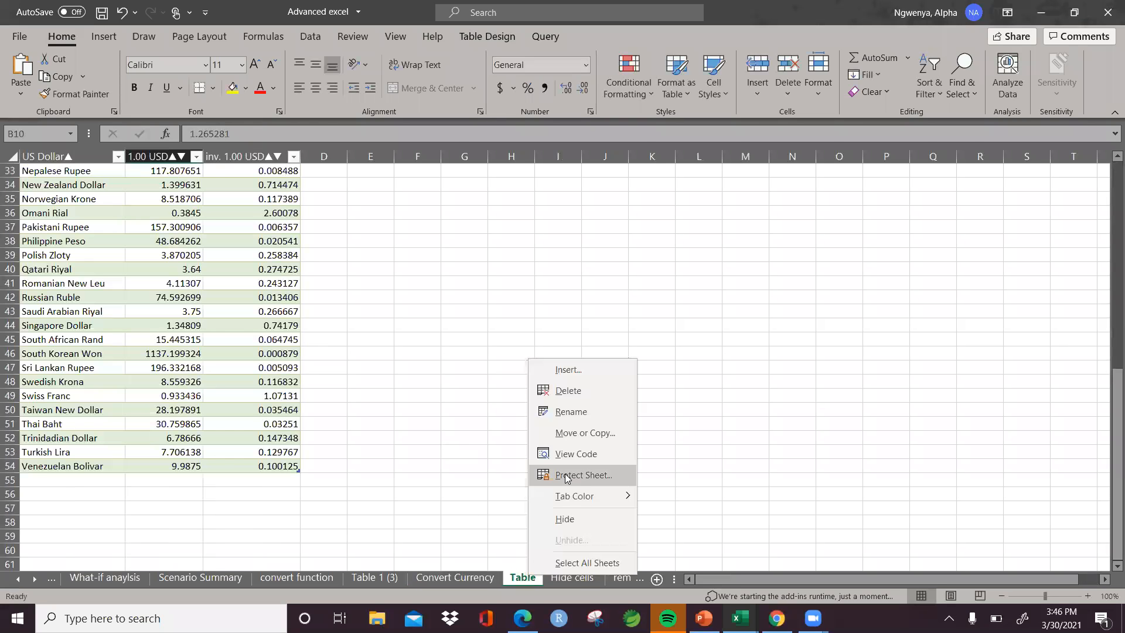
{"action": "left_click", "coordinate": [566, 395]}
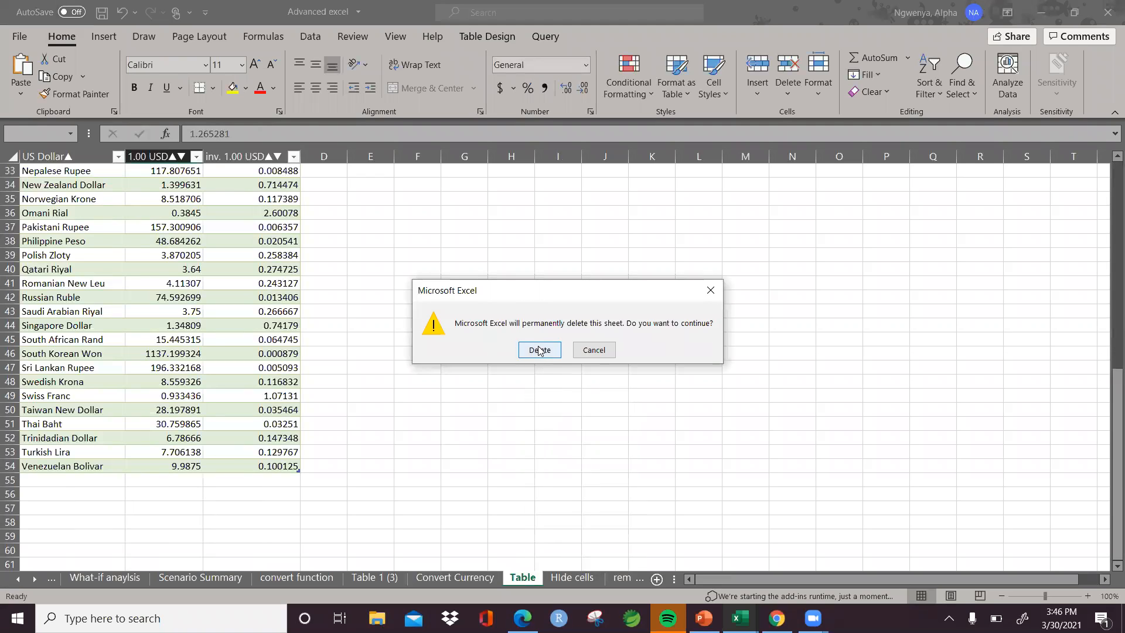
{"action": "left_click", "coordinate": [540, 350]}
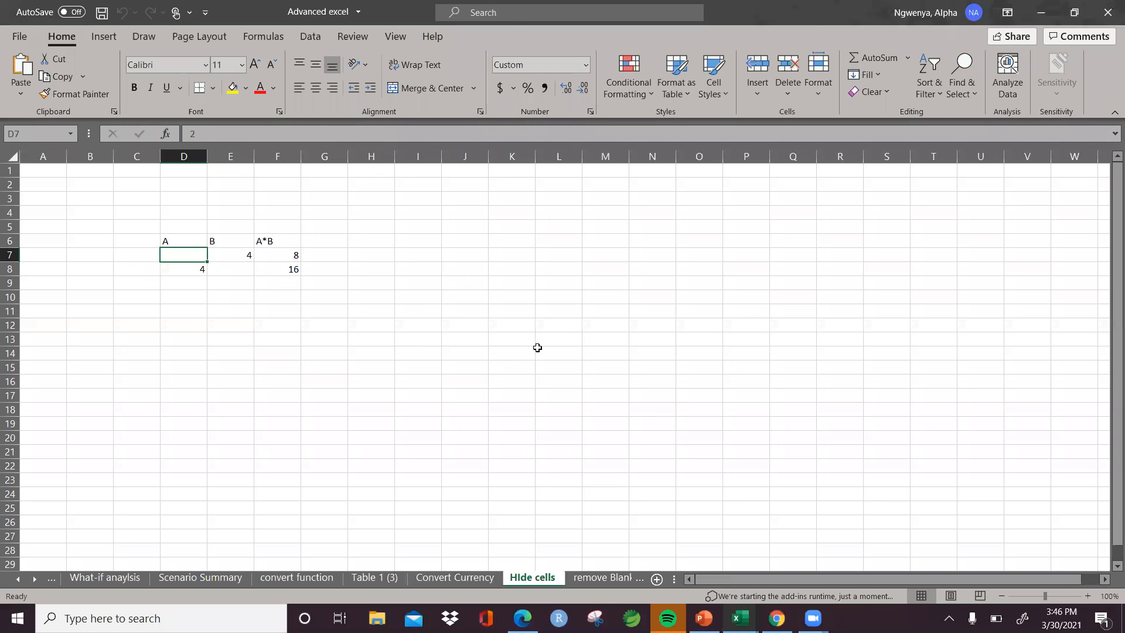
{"action": "left_click", "coordinate": [430, 580]}
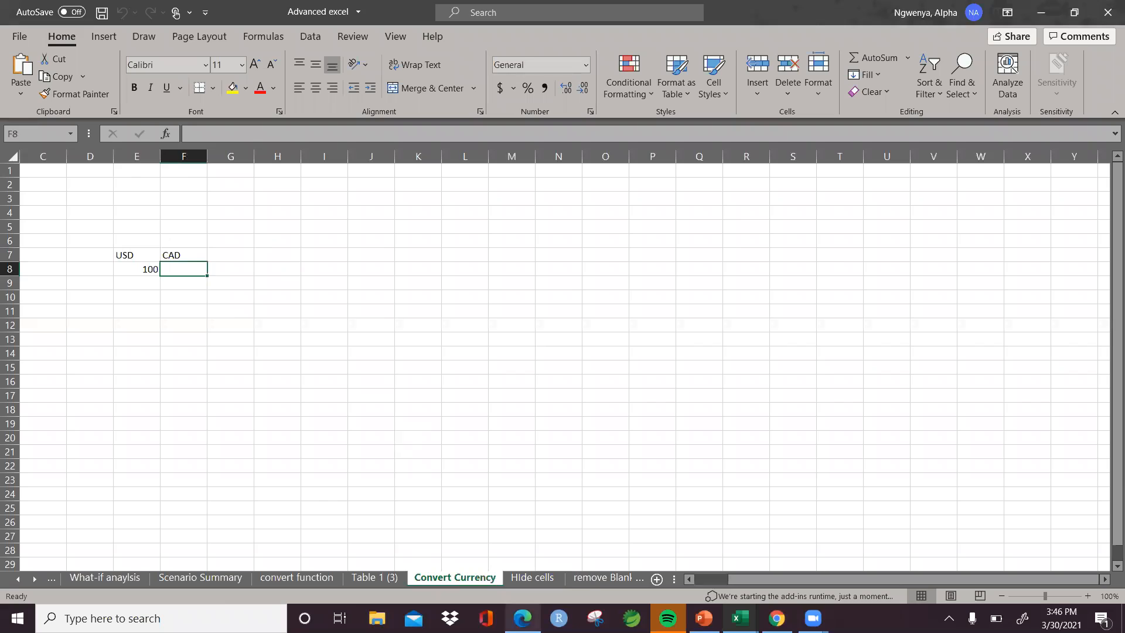
Switch to Microsoft Edge, reopen the X-Rates US Dollar to Euro calculator from the search results and go to its rates table
{"action": "left_click", "coordinate": [522, 618]}
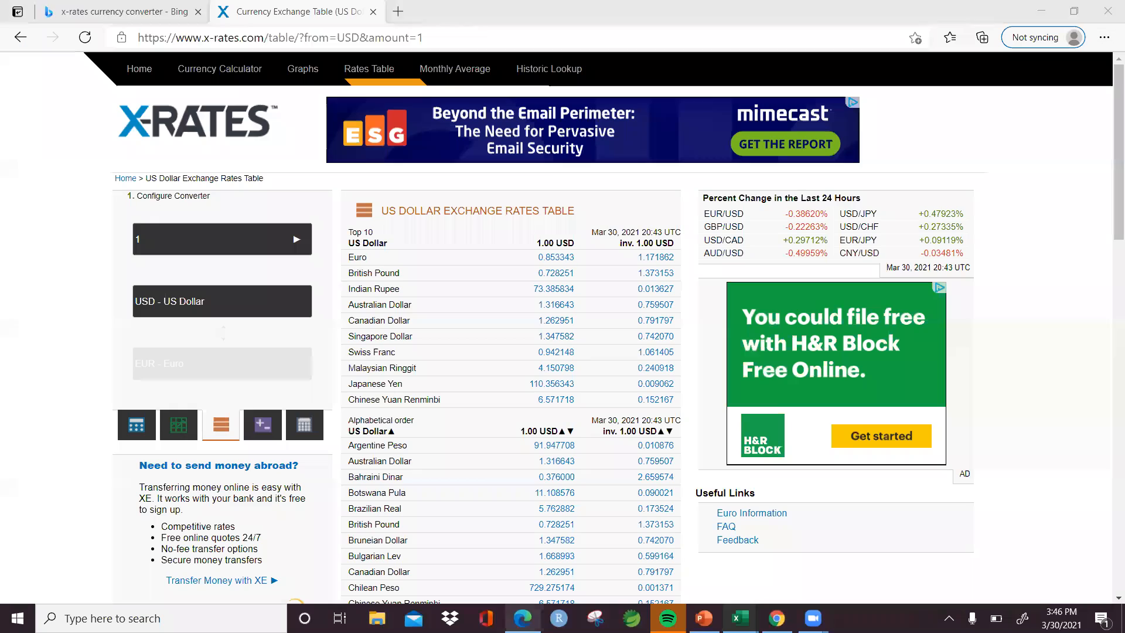
{"action": "left_click", "coordinate": [97, 7]}
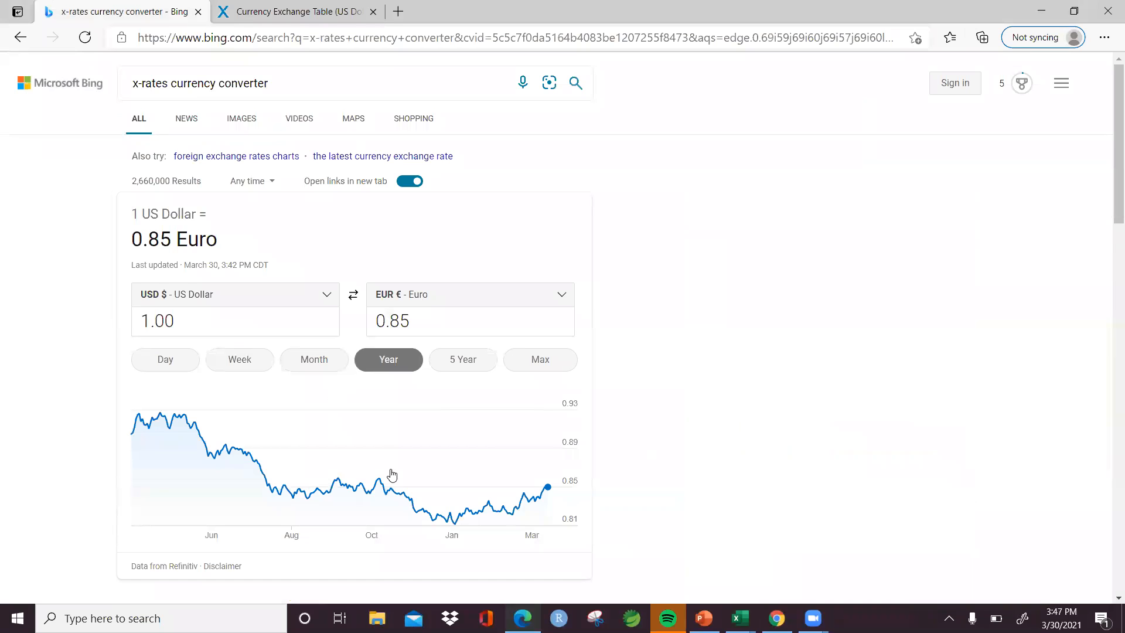
{"action": "scroll", "coordinate": [1100, 344], "scroll_direction": "down", "scroll_amount": 6}
{"action": "scroll", "coordinate": [1100, 344], "scroll_direction": "down", "scroll_amount": 4}
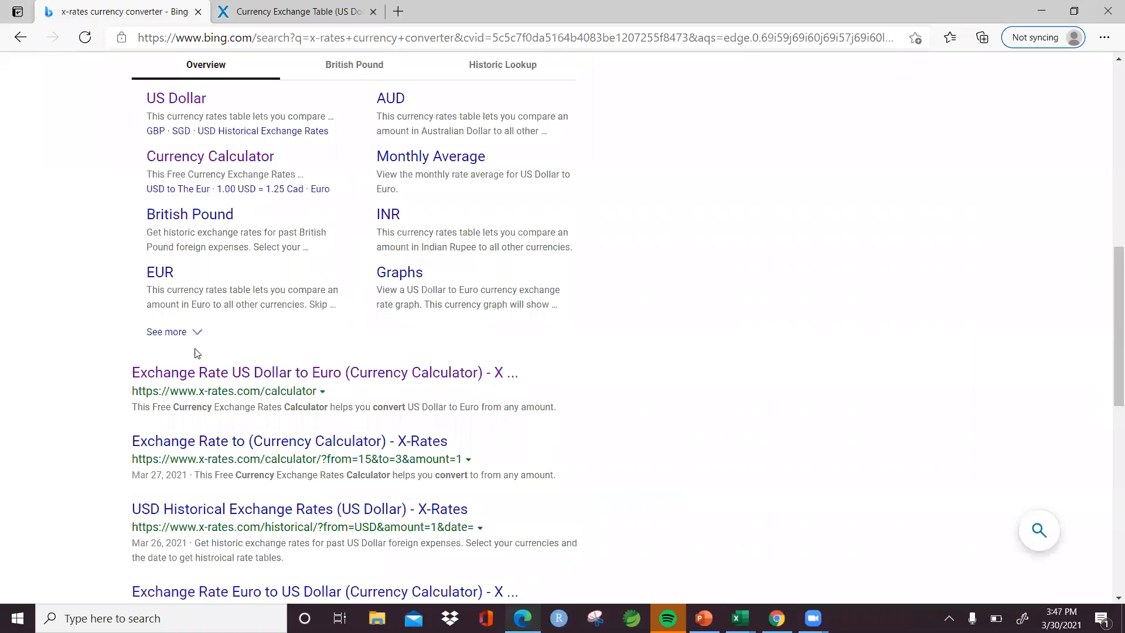
{"action": "left_click", "coordinate": [206, 381]}
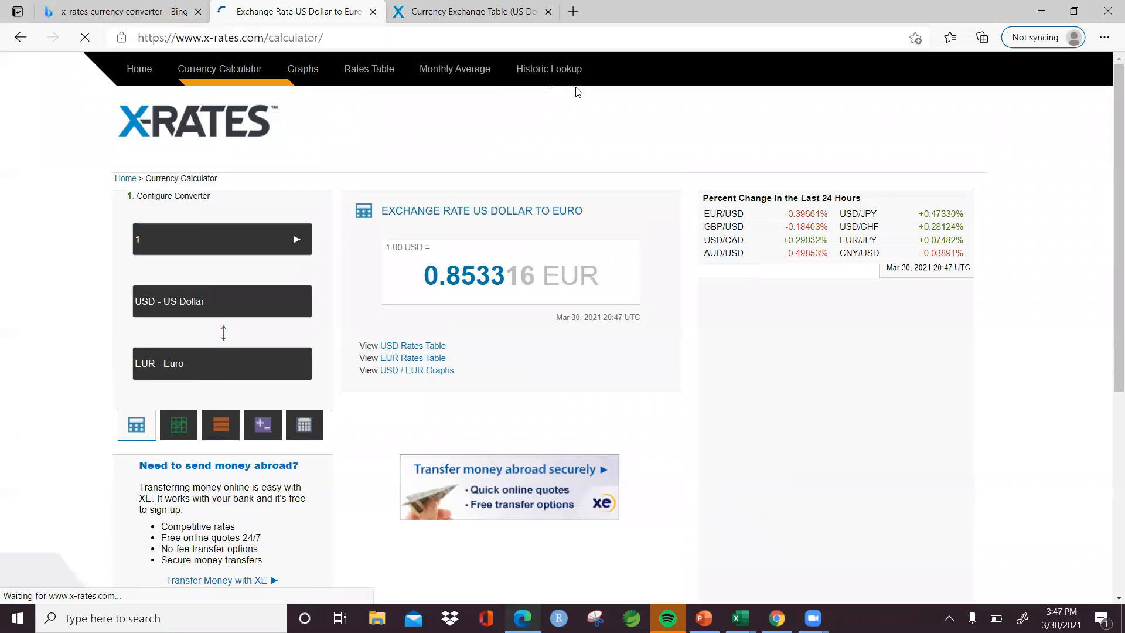
{"action": "left_click", "coordinate": [548, 12]}
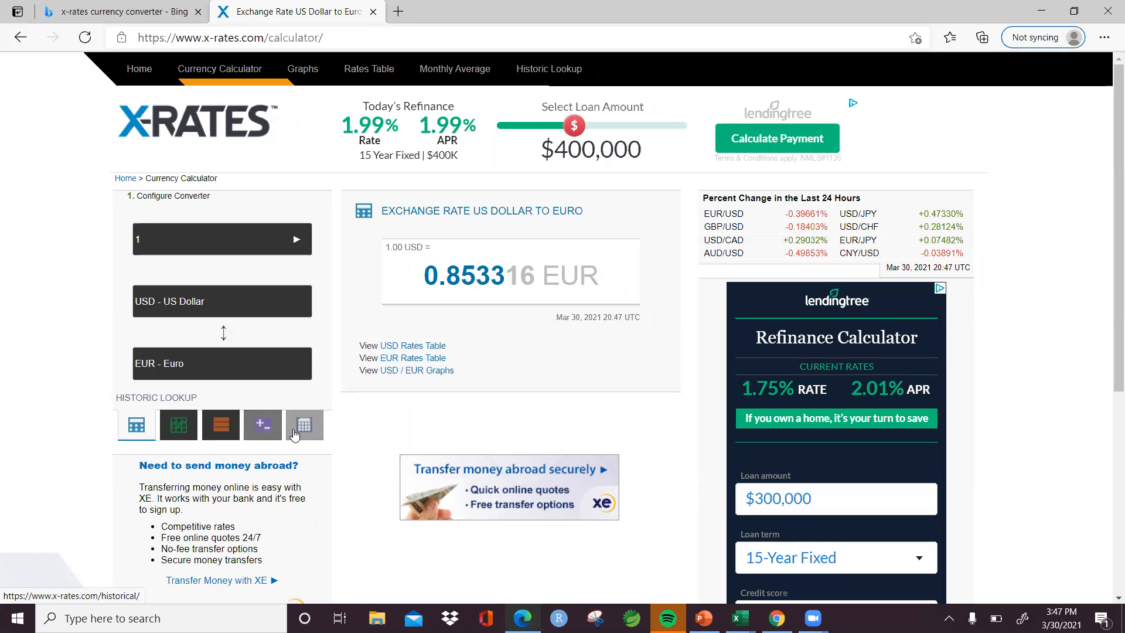
{"action": "left_click", "coordinate": [222, 428]}
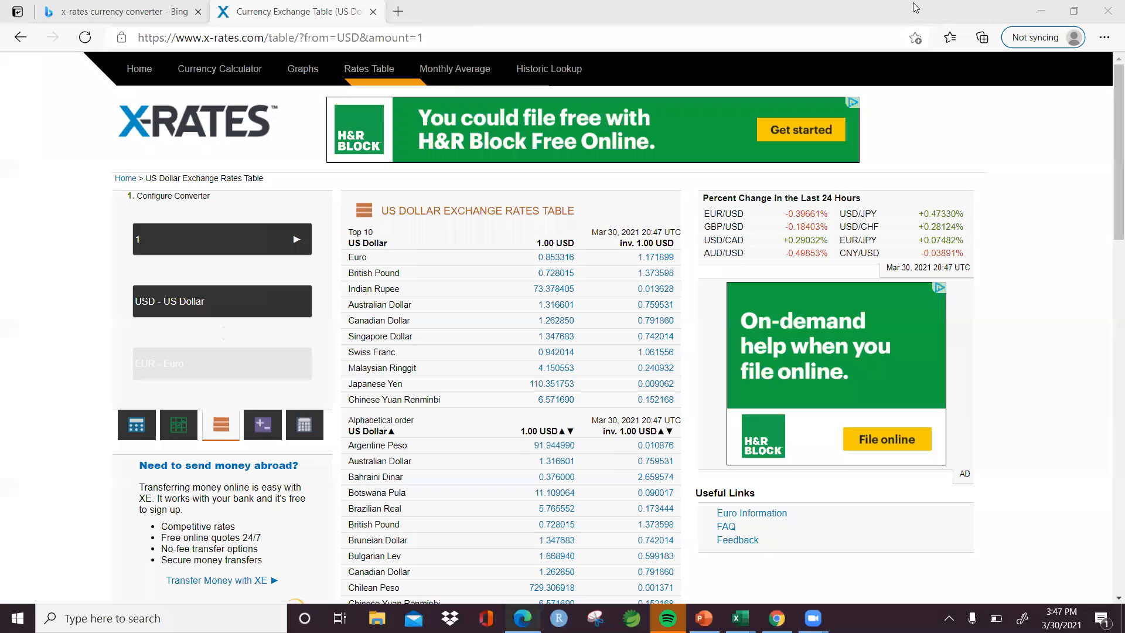
Select the web address of the US Dollar rates table and switch back to the Advanced excel workbook in Excel
{"action": "left_click_drag", "start_coordinate": [427, 35], "coordinate": [120, 39]}
{"action": "key", "text": "alt+Tab"}
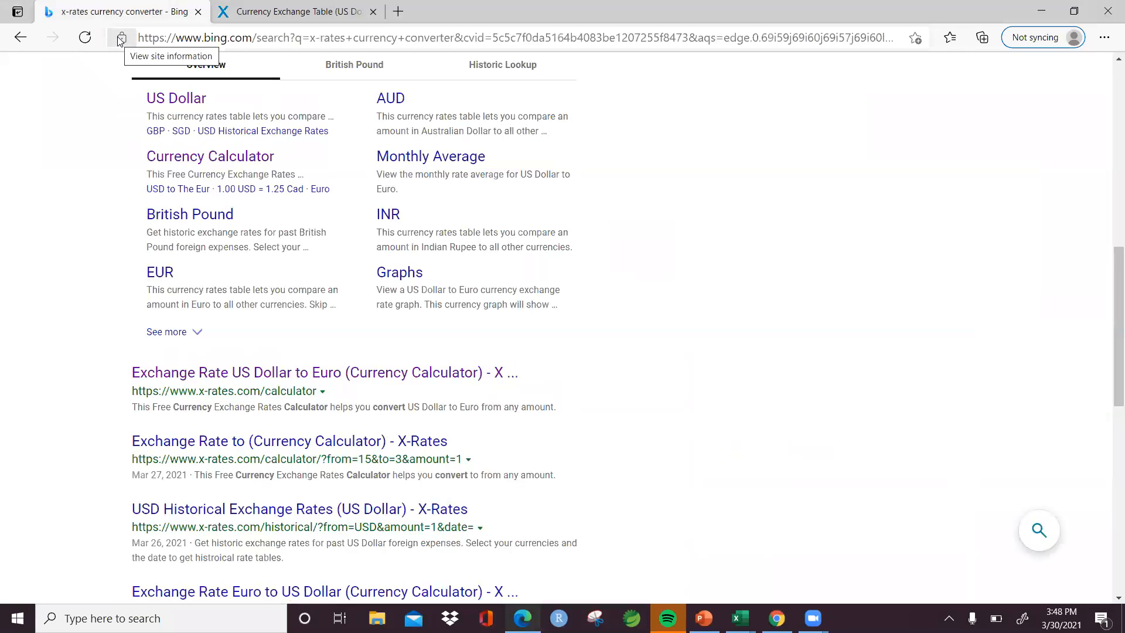
{"action": "key", "text": "alt+Tab"}
{"action": "key", "text": "alt+Tab"}
{"action": "key", "text": "alt+Tab"}
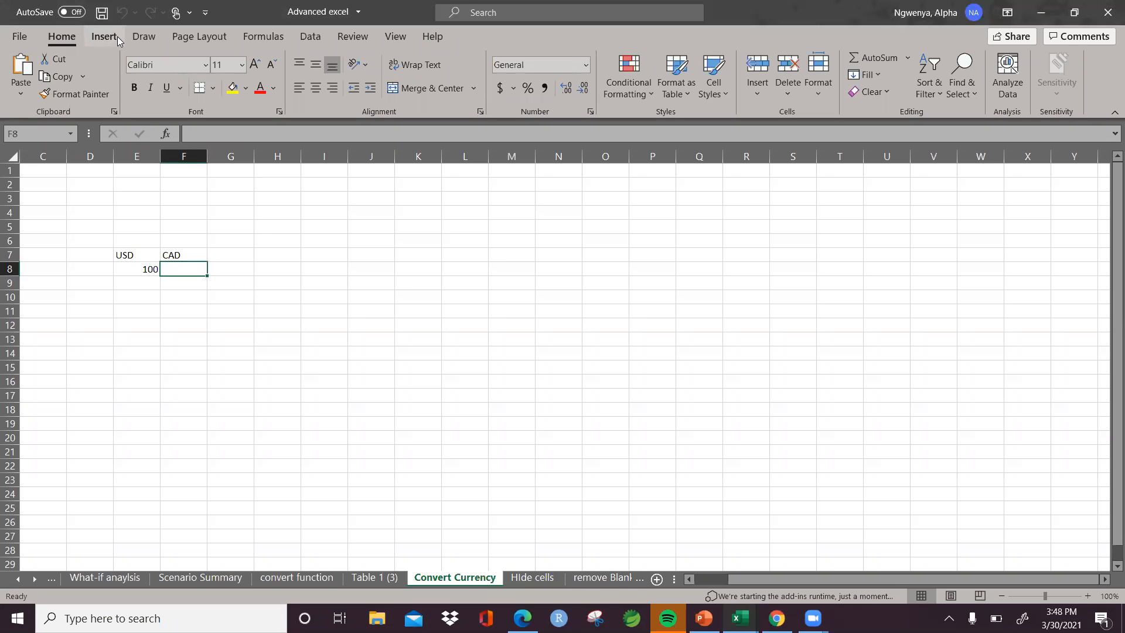
{"action": "left_click", "coordinate": [21, 37]}
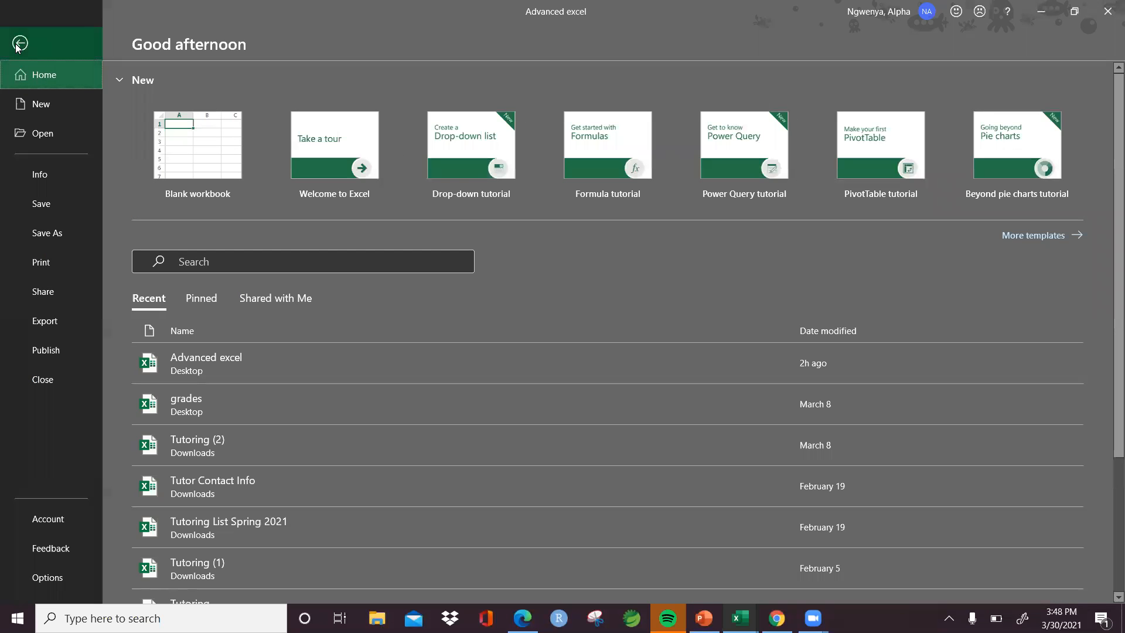
{"action": "left_click", "coordinate": [17, 44]}
{"action": "left_click", "coordinate": [20, 99]}
{"action": "left_click", "coordinate": [21, 99]}
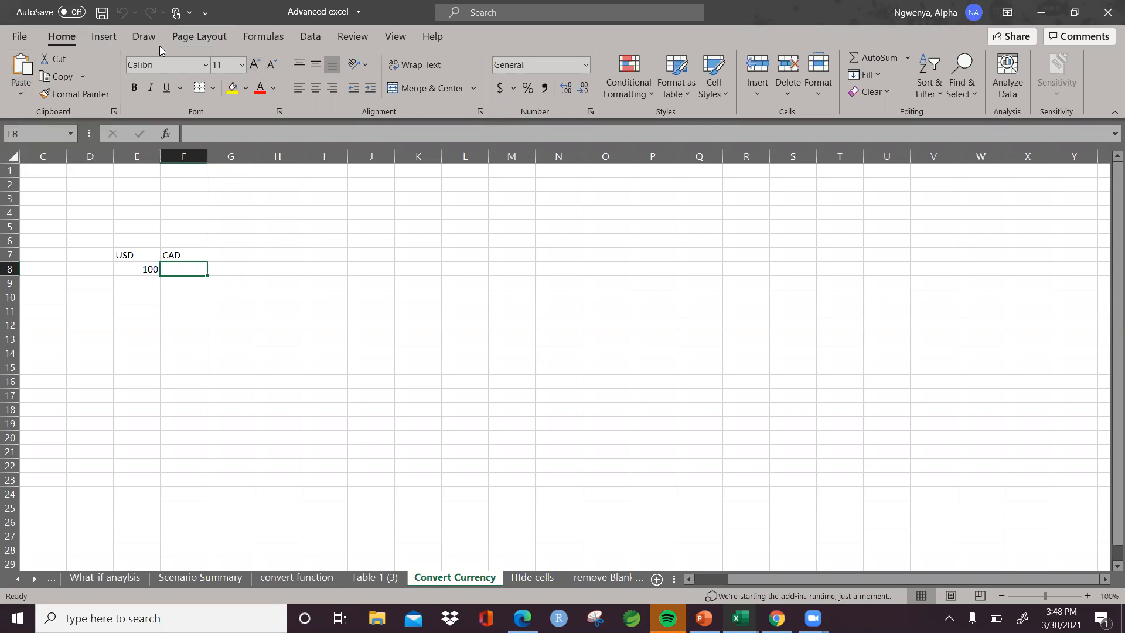
{"action": "left_click", "coordinate": [109, 38]}
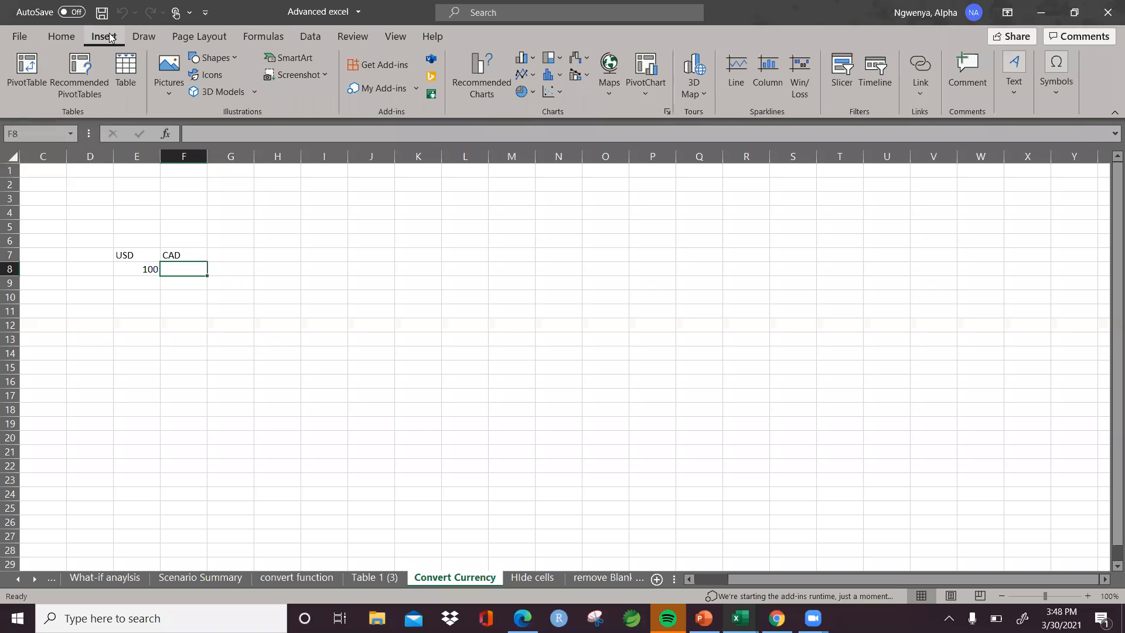
{"action": "left_click", "coordinate": [56, 37]}
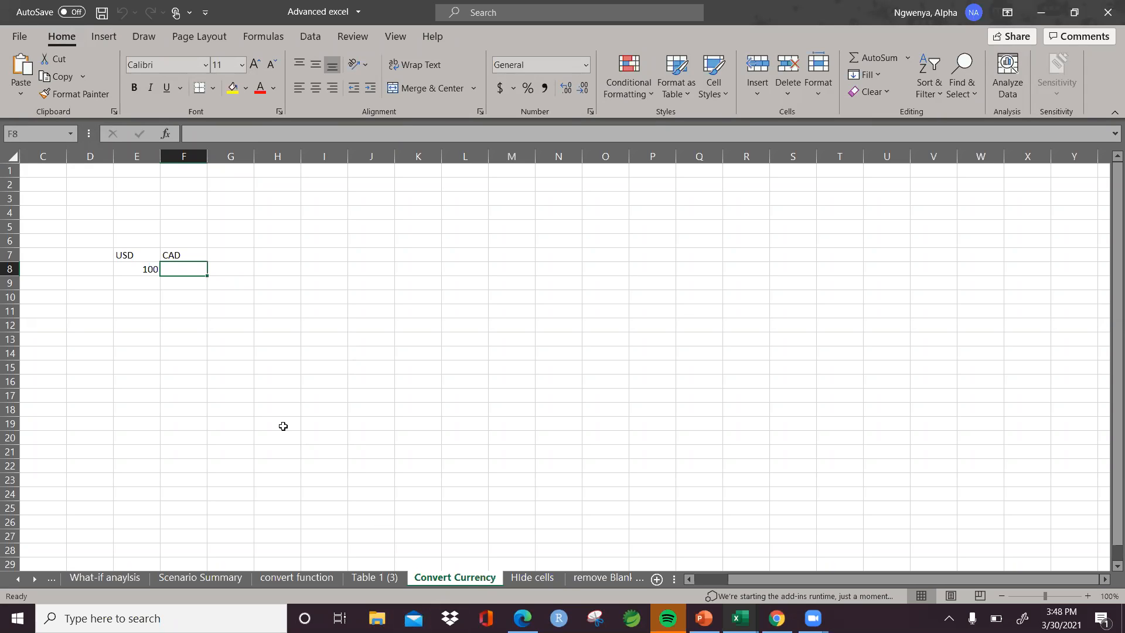
Create a blank workbook and enter the headers USD in D9 and Currency in E9
{"action": "left_click", "coordinate": [19, 36]}
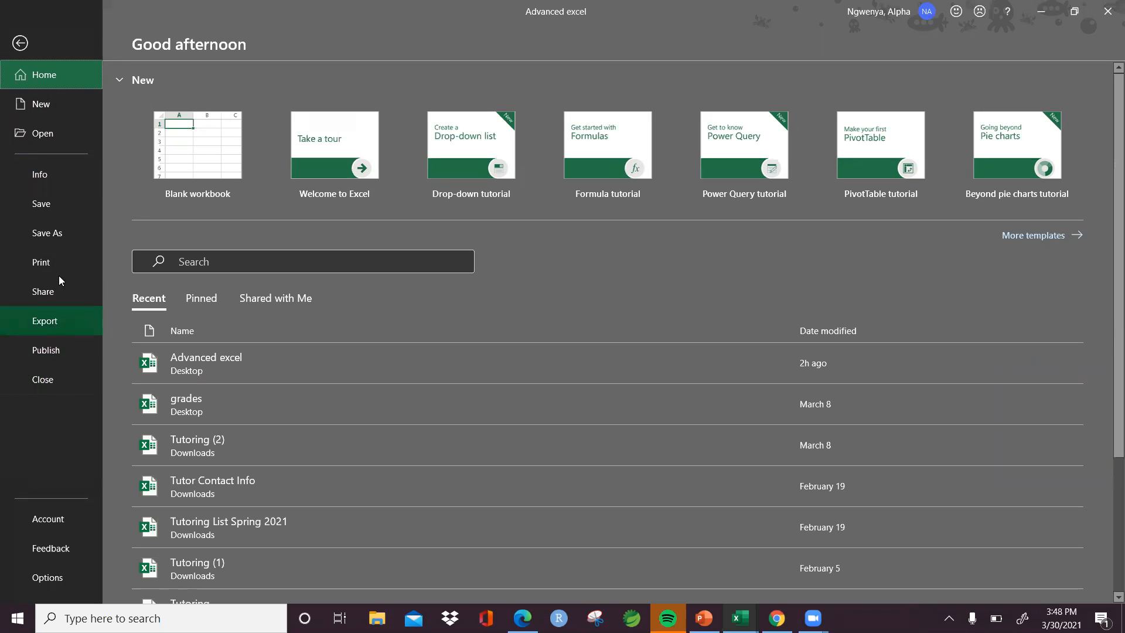
{"action": "left_click", "coordinate": [13, 44]}
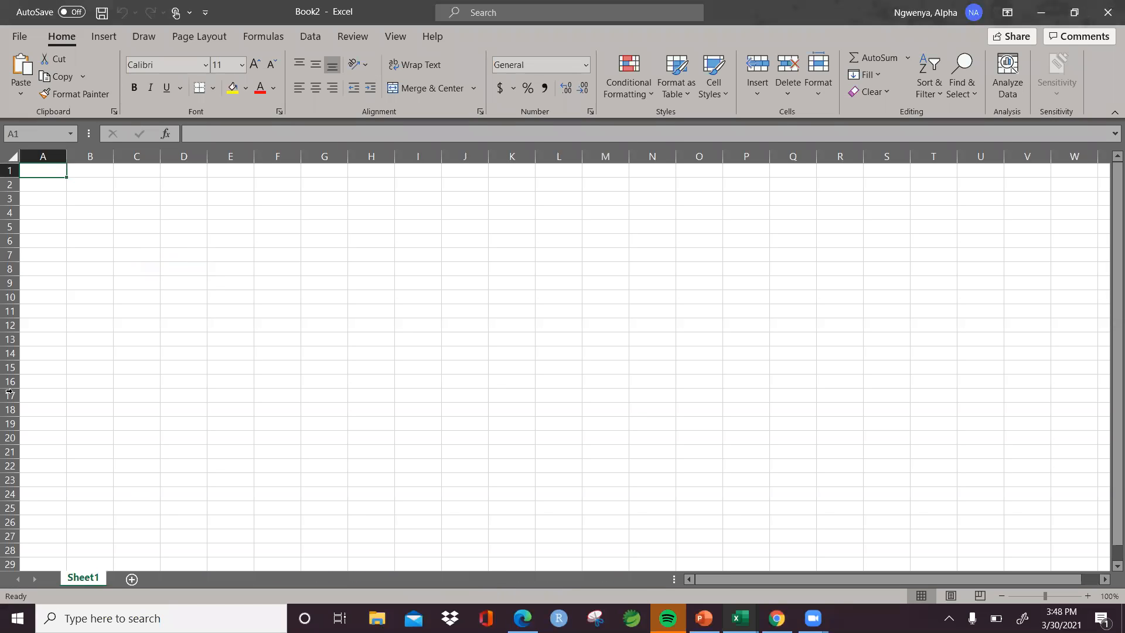
{"action": "left_click", "coordinate": [51, 254]}
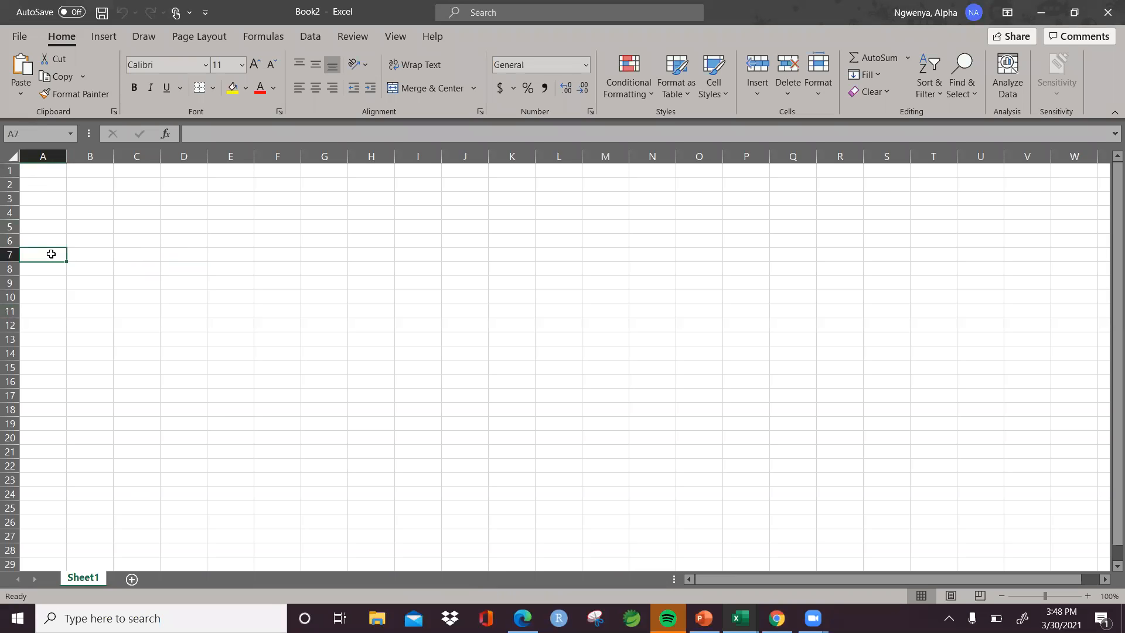
{"action": "key", "text": "Down"}
{"action": "key", "text": "Down"}
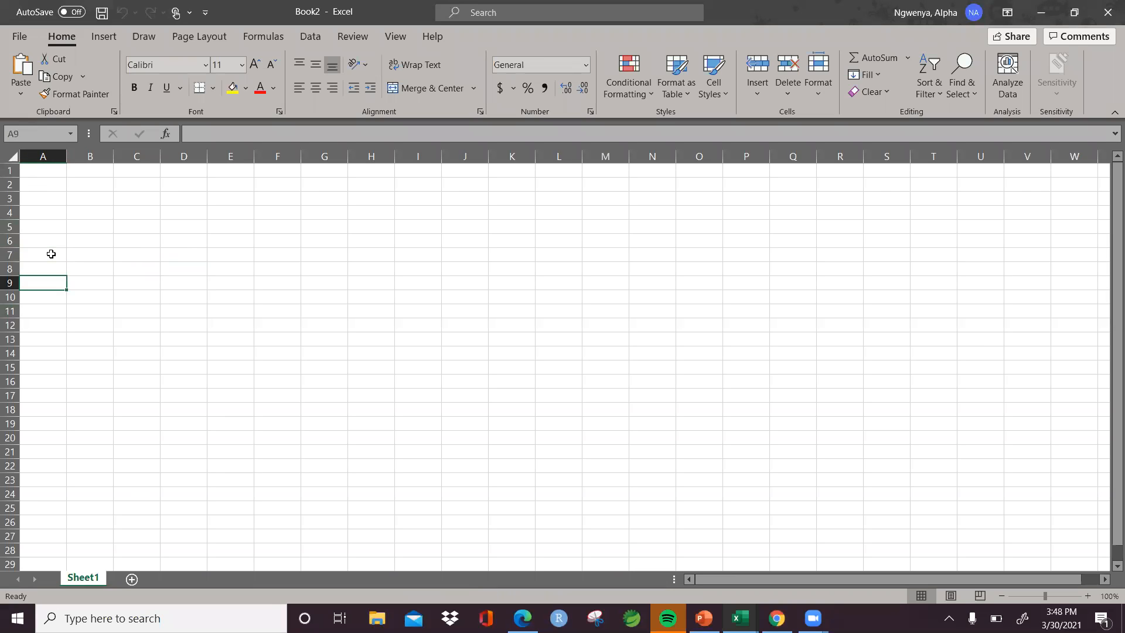
{"action": "key", "text": "Right"}
{"action": "key", "text": "Right"}
{"action": "key", "text": "Right"}
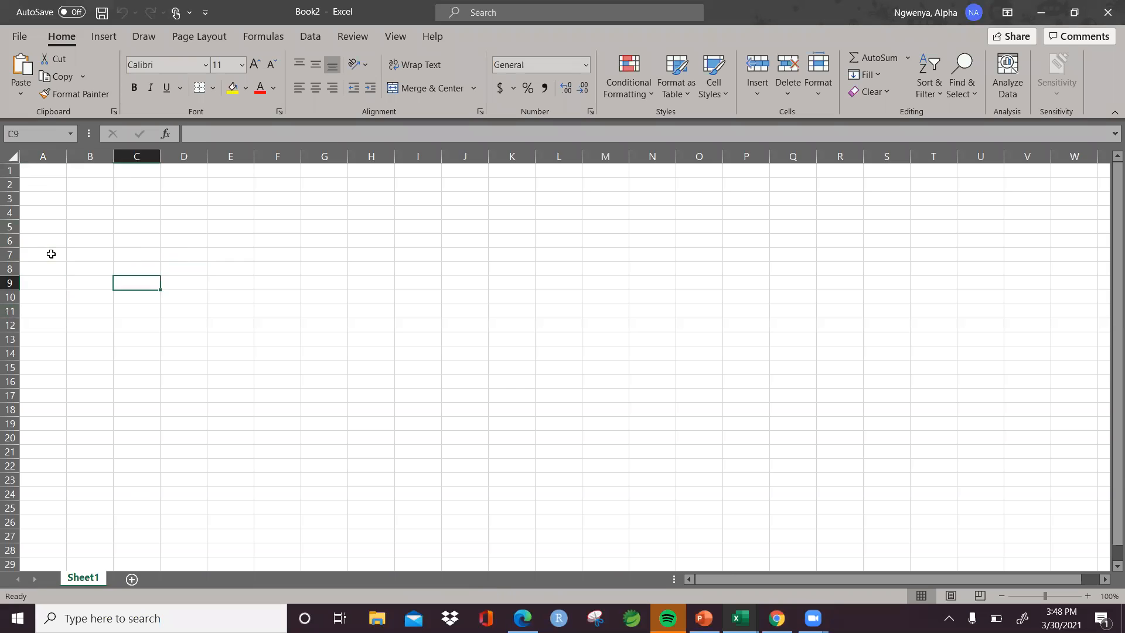
{"action": "type", "text": "USD"}
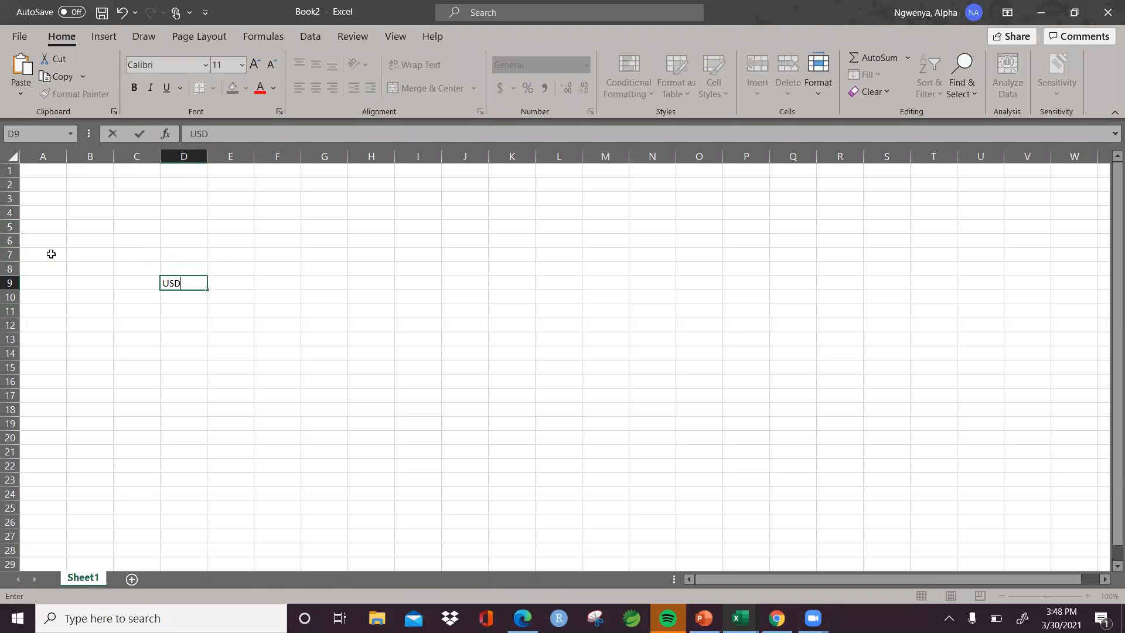
{"action": "key", "text": "Right"}
{"action": "key", "text": "Right"}
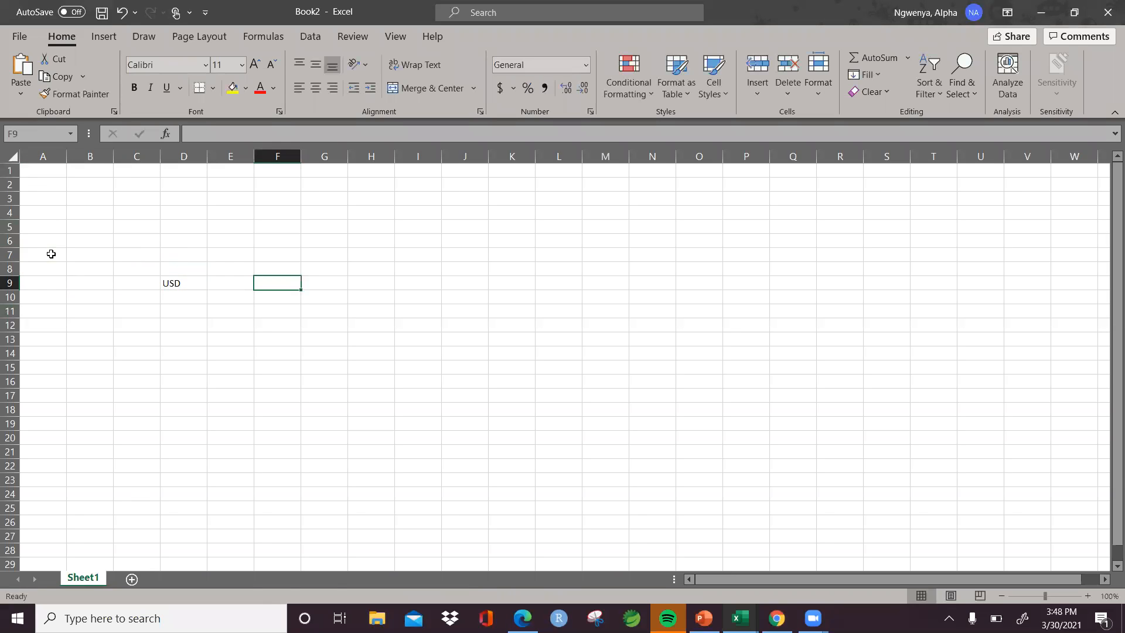
{"action": "key", "text": "Left"}
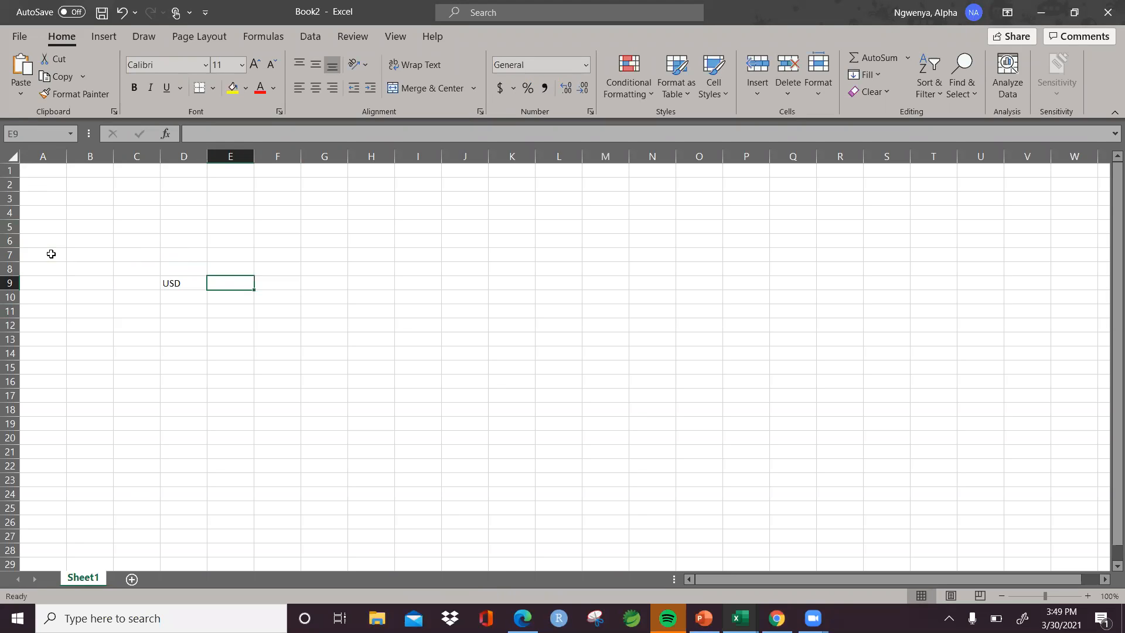
{"action": "type", "text": "Currency"}
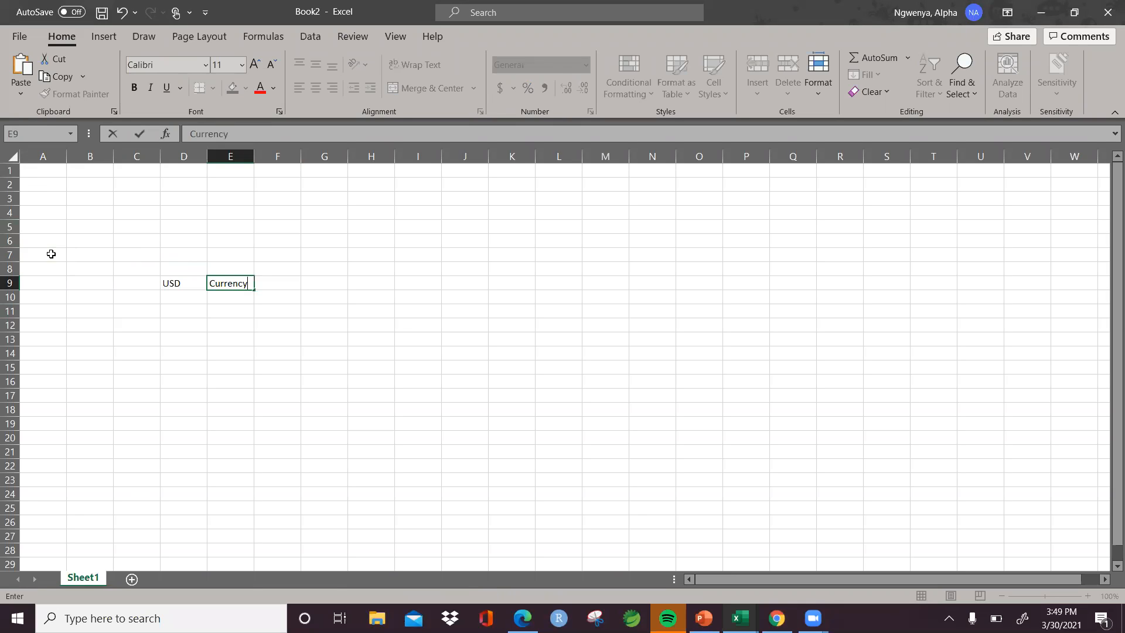
{"action": "key", "text": "Return"}
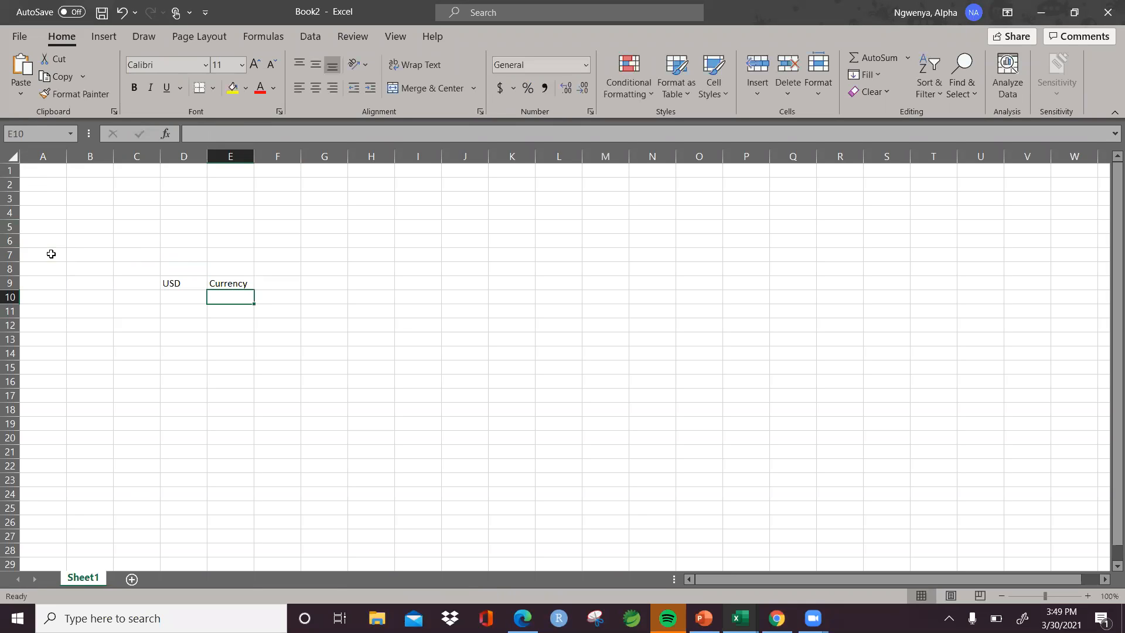
Enter the amount 100 in D10, under the USD header
{"action": "key", "text": "Down"}
{"action": "key", "text": "Left"}
{"action": "key", "text": "Left"}
{"action": "key", "text": "Up"}
{"action": "key", "text": "Right"}
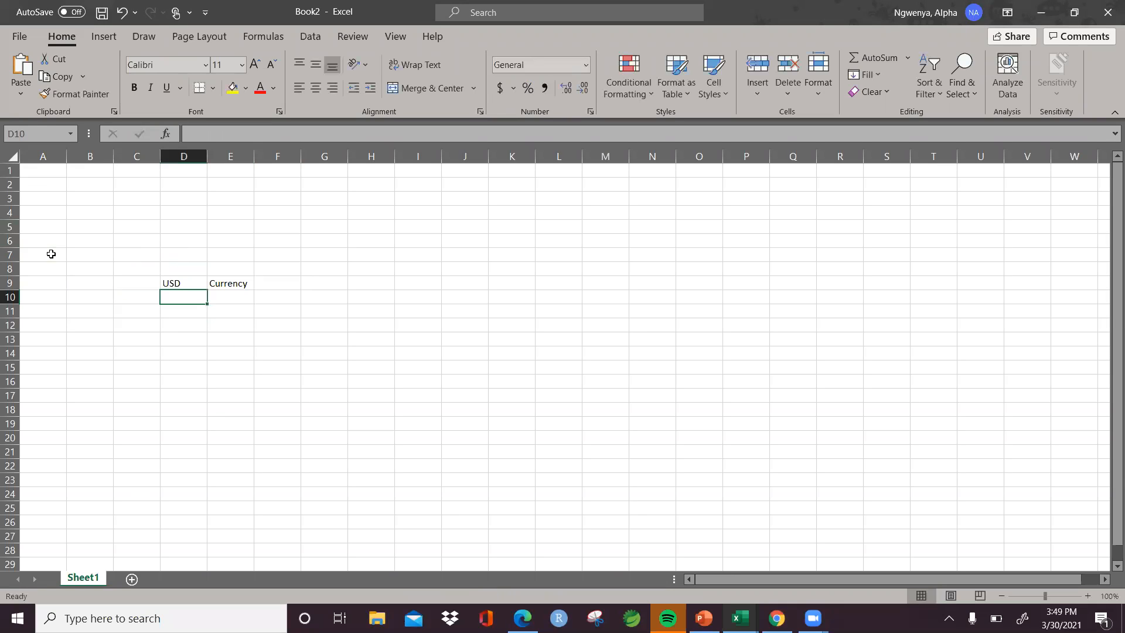
{"action": "type", "text": "100"}
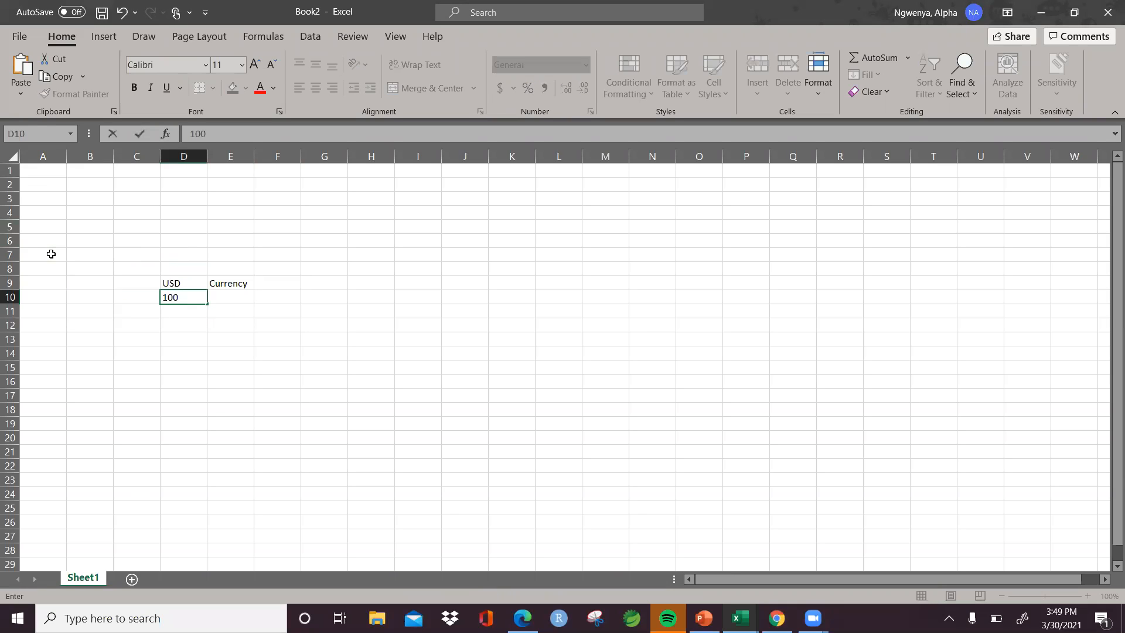
{"action": "key", "text": "Left"}
{"action": "key", "text": "Left"}
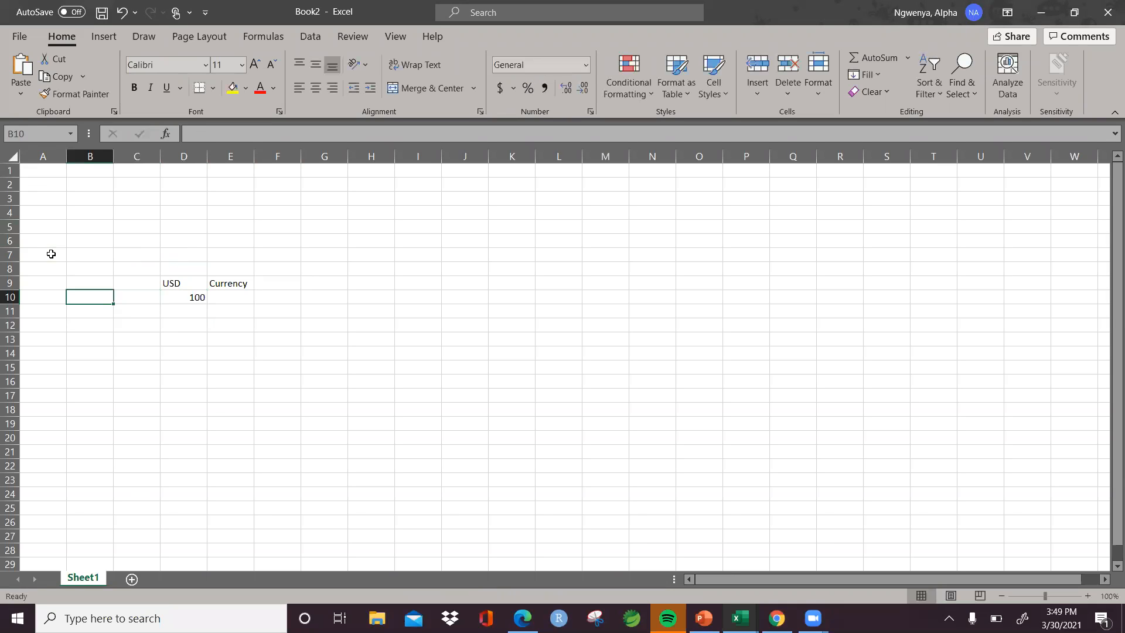
{"action": "left_click", "coordinate": [170, 282]}
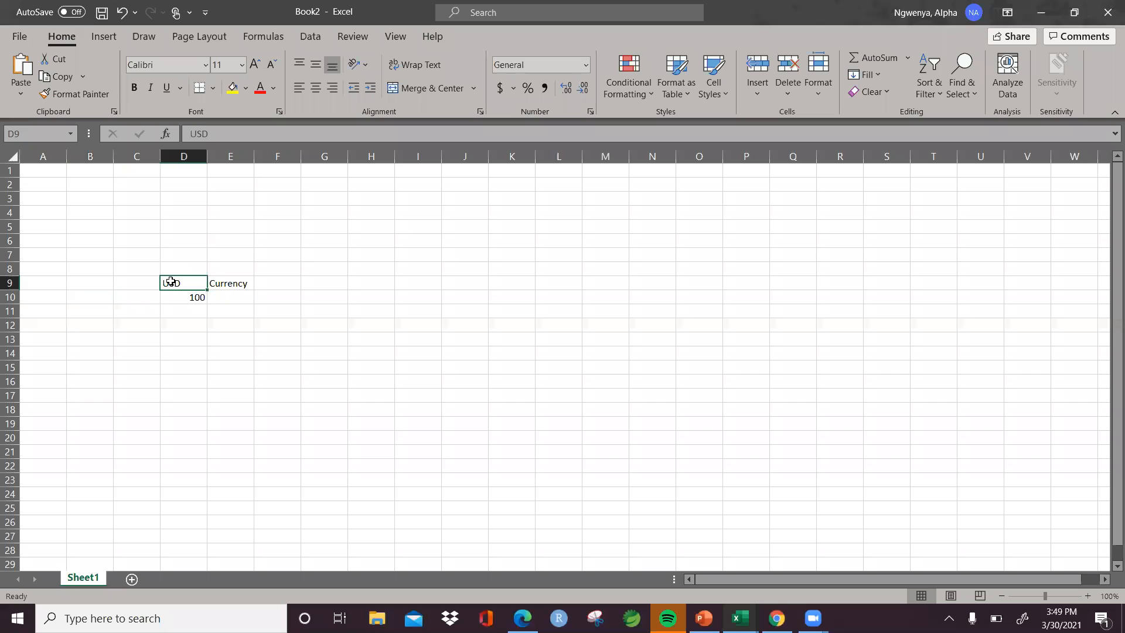
{"action": "left_click", "coordinate": [20, 95]}
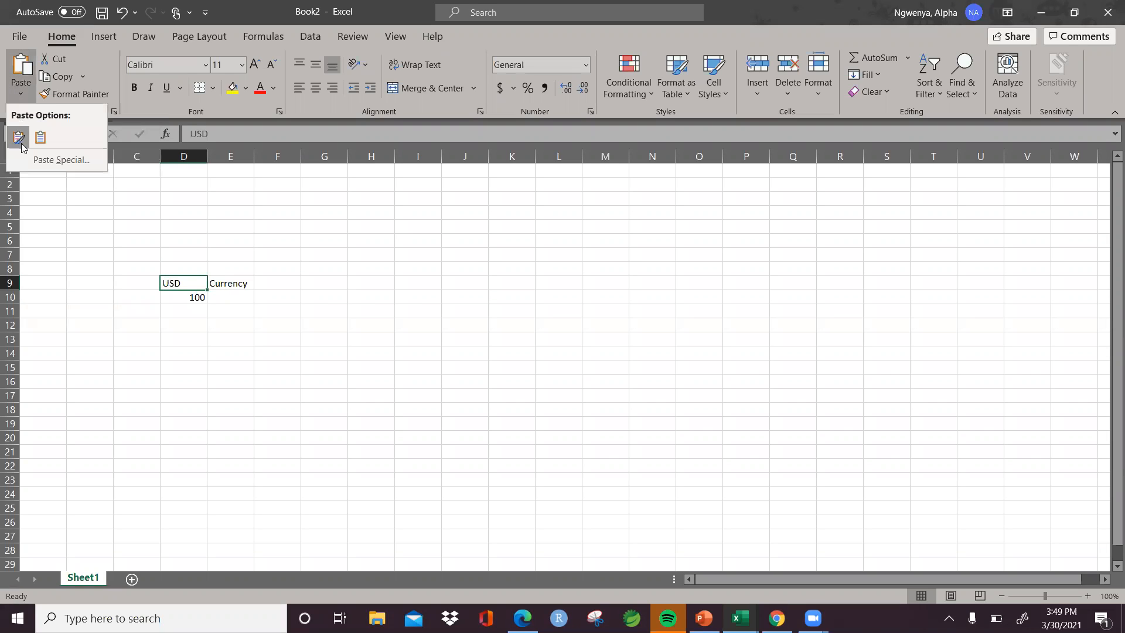
{"action": "left_click", "coordinate": [104, 37]}
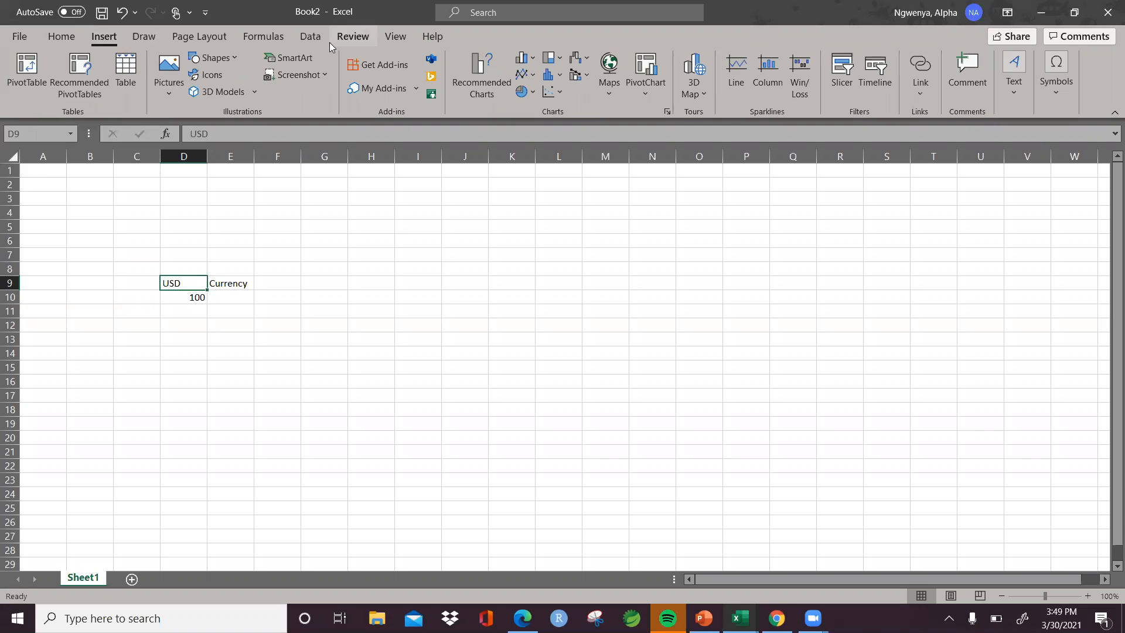
{"action": "left_click", "coordinate": [309, 37]}
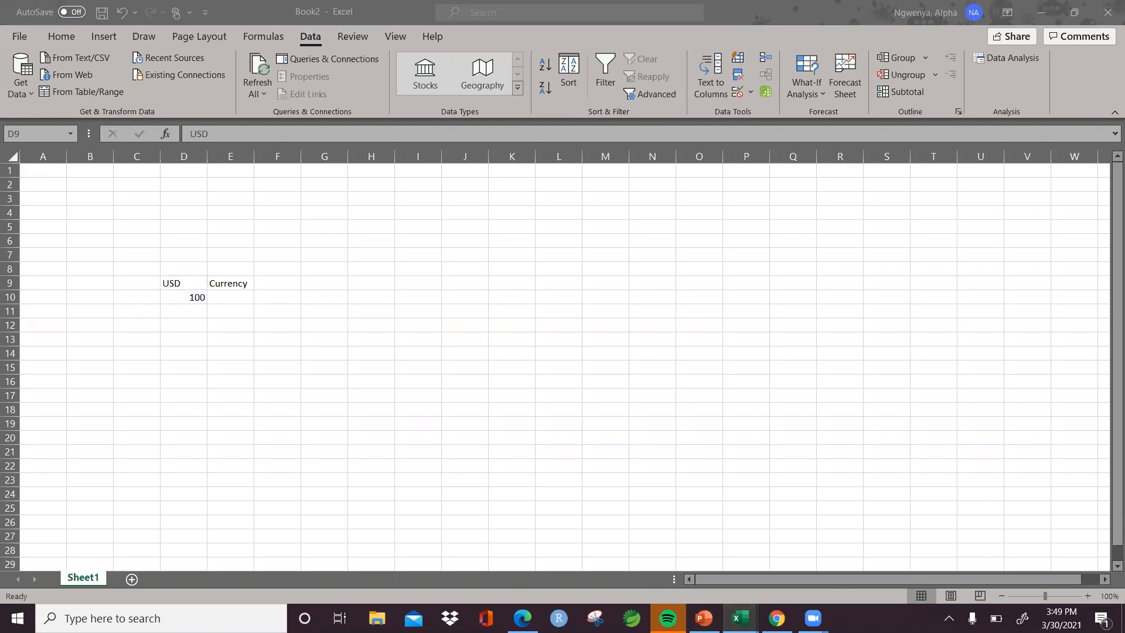
{"action": "mouse_move", "coordinate": [740, 619]}
{"action": "left_click", "coordinate": [545, 557]}
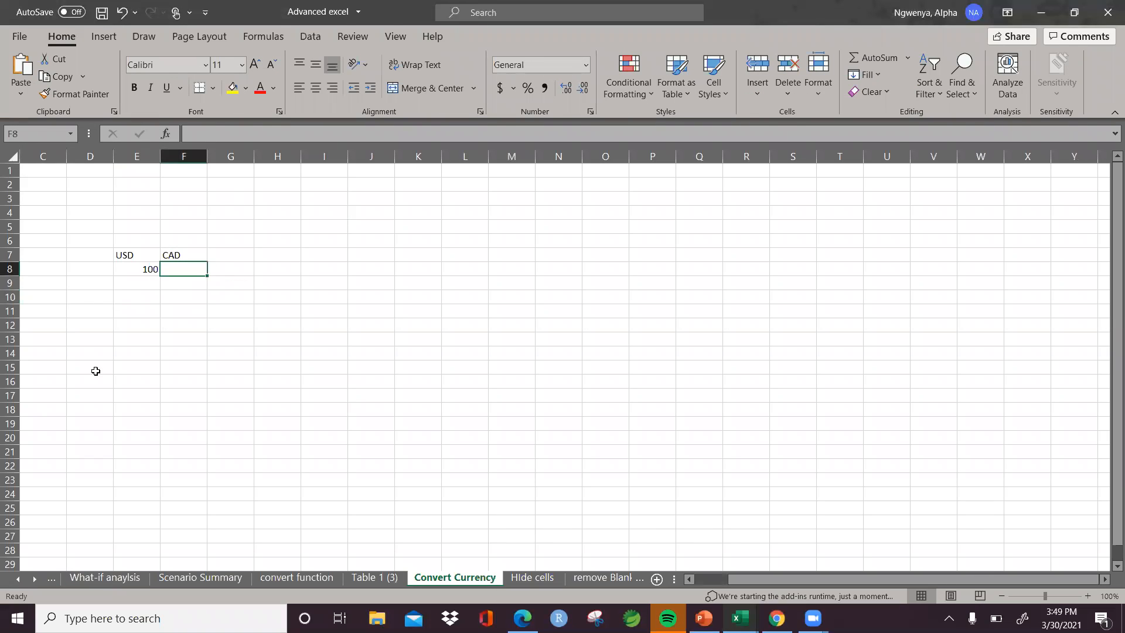
{"action": "left_click", "coordinate": [301, 37]}
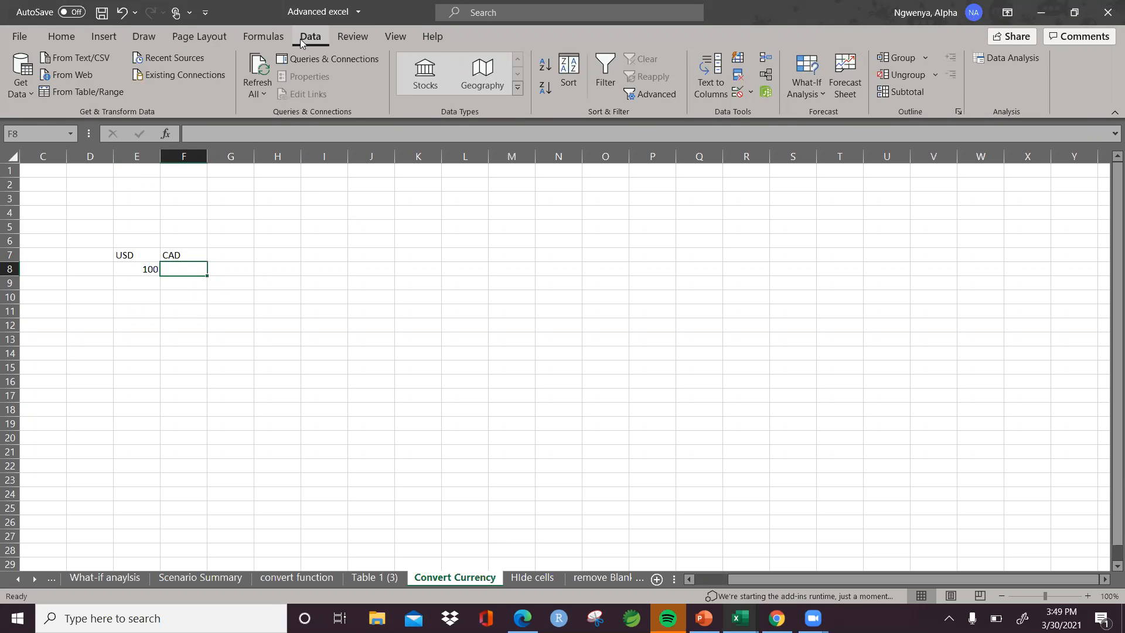
{"action": "left_click", "coordinate": [31, 91]}
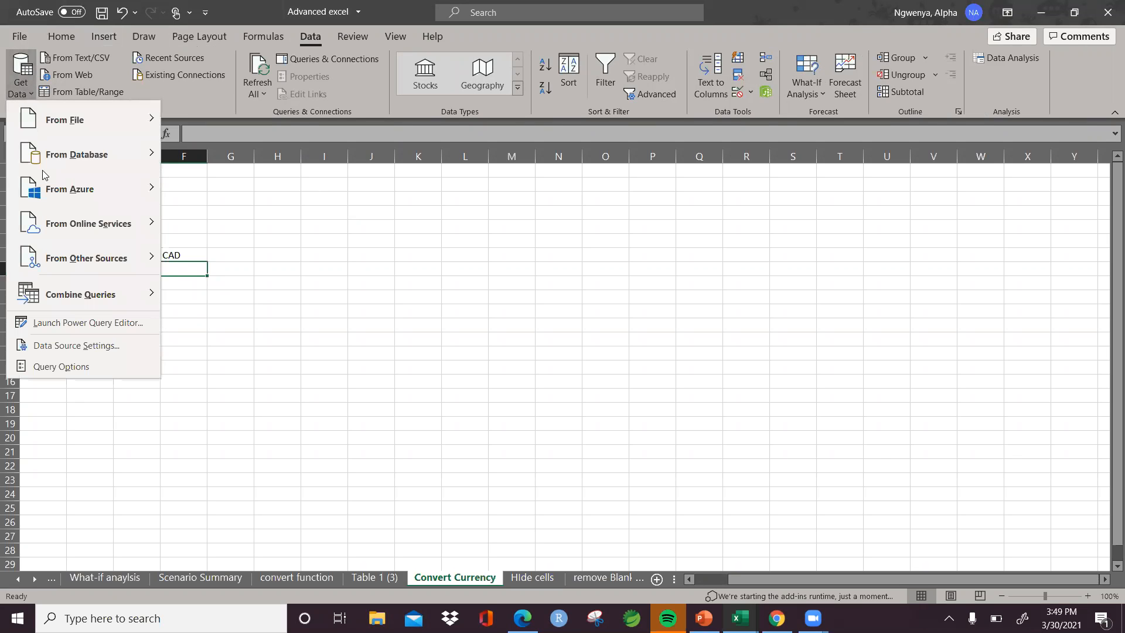
{"action": "mouse_move", "coordinate": [51, 265]}
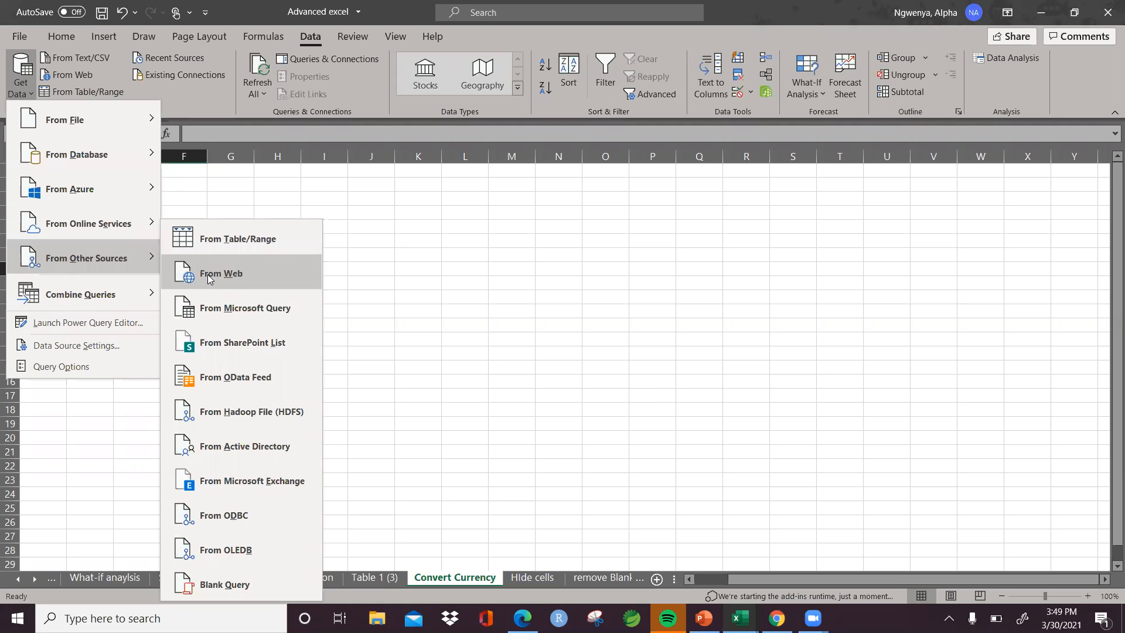
{"action": "left_click", "coordinate": [209, 278]}
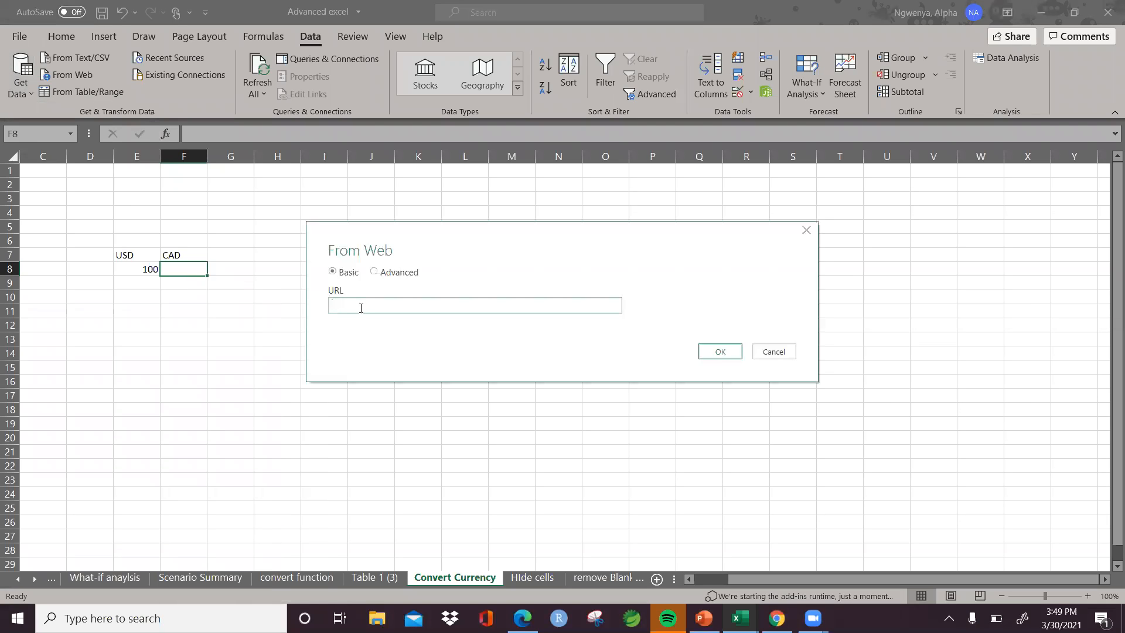
{"action": "type", "text": "https://www.x-rates.com/table/?from=USD&amount=1"}
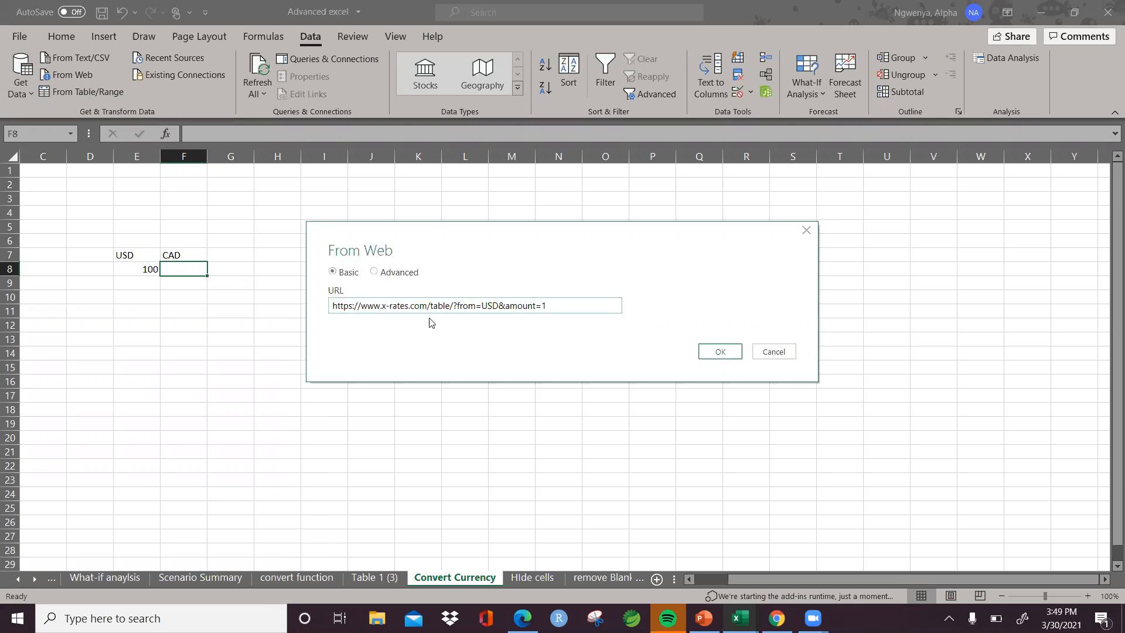
{"action": "left_click", "coordinate": [722, 352]}
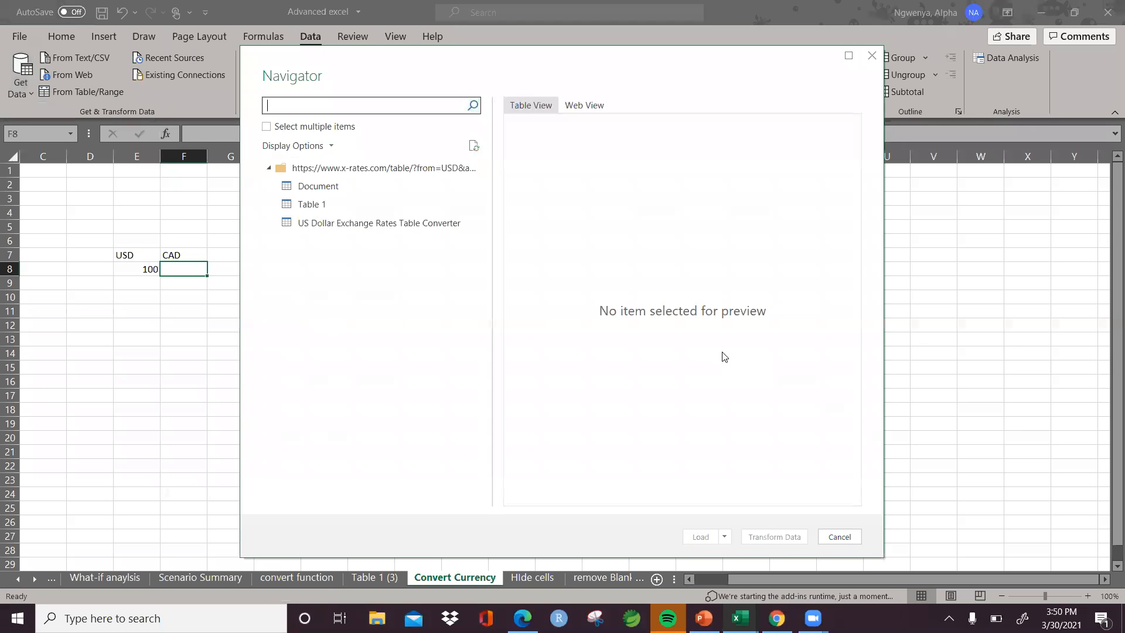
Preview the tables found on the web page, load US Dollar Exchange Rates Table Converter into the workbook and close the queries list
{"action": "left_click", "coordinate": [315, 207]}
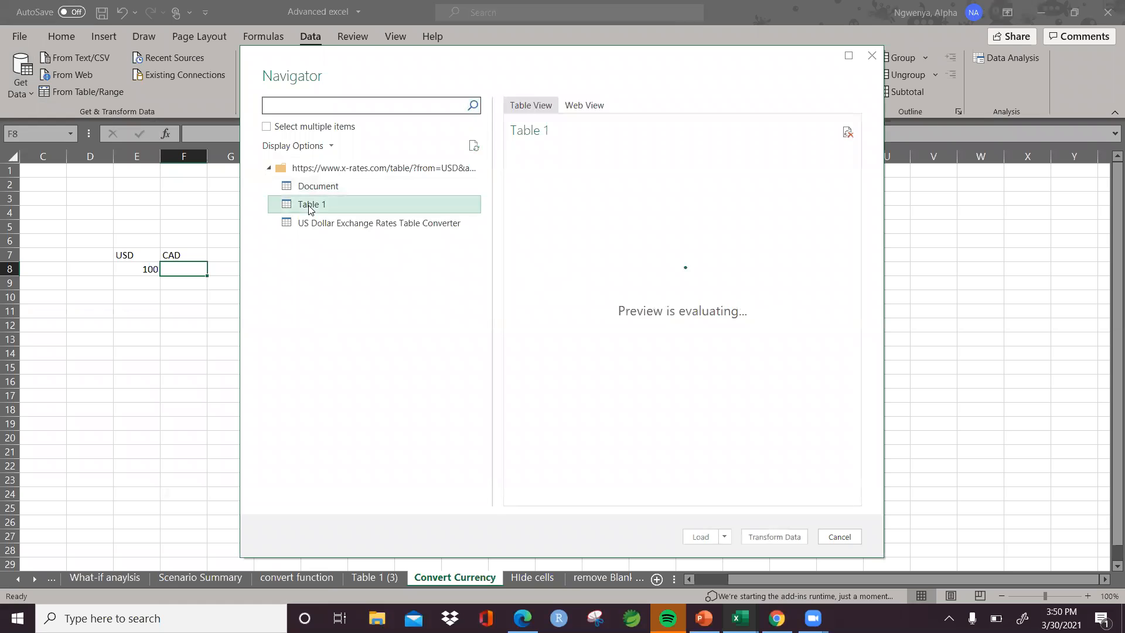
{"action": "left_click", "coordinate": [310, 229]}
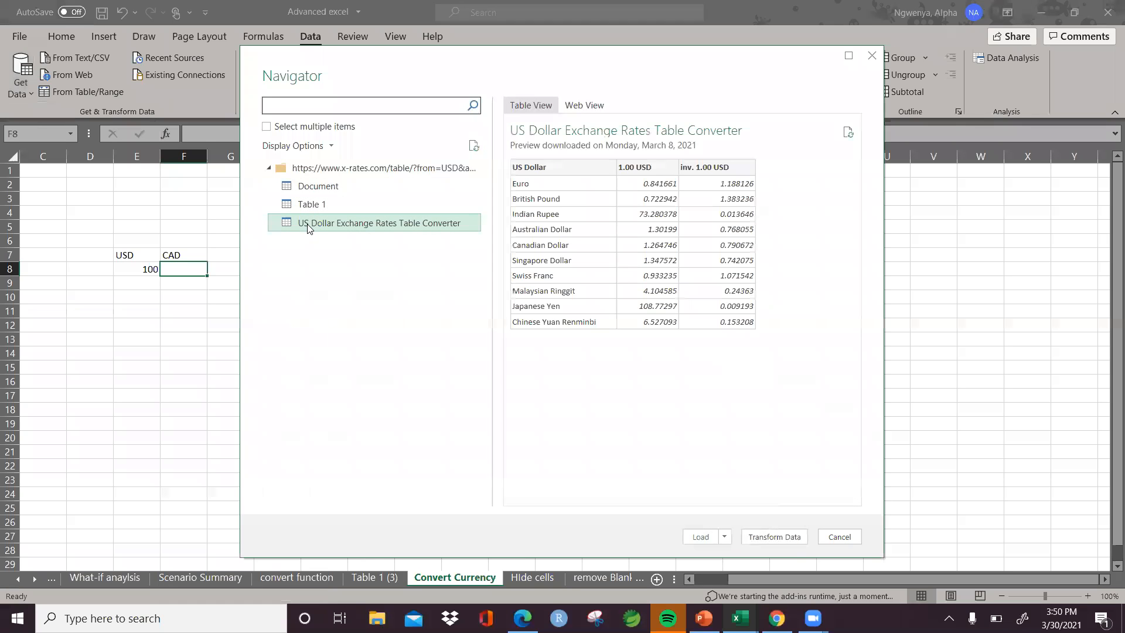
{"action": "left_click", "coordinate": [304, 190]}
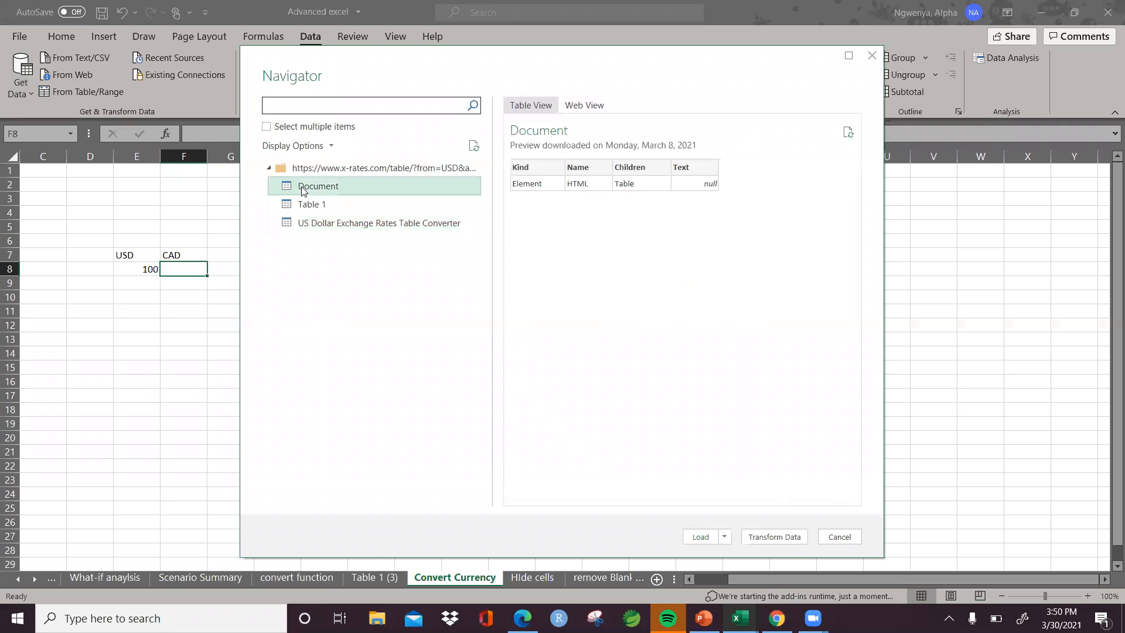
{"action": "left_click", "coordinate": [306, 205]}
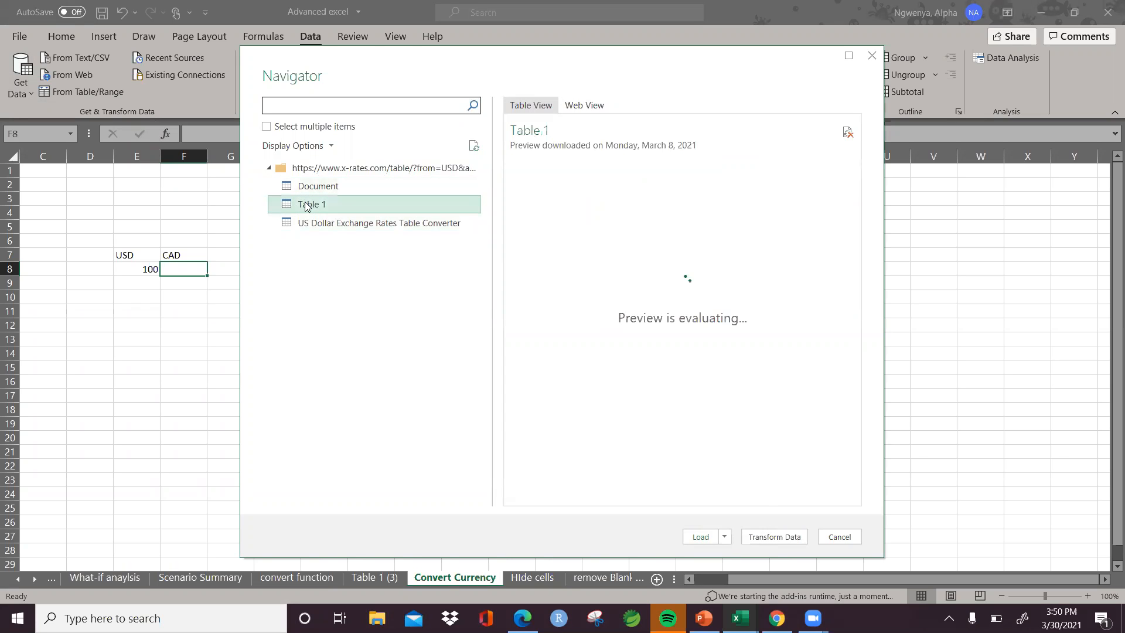
{"action": "left_click", "coordinate": [305, 222]}
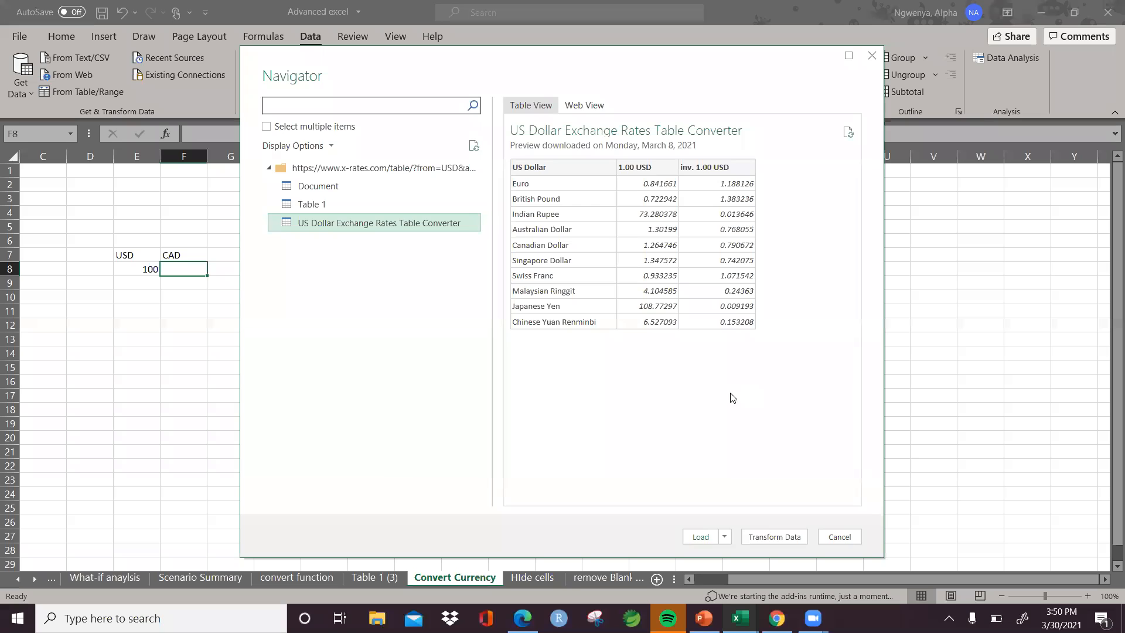
{"action": "left_click", "coordinate": [699, 537]}
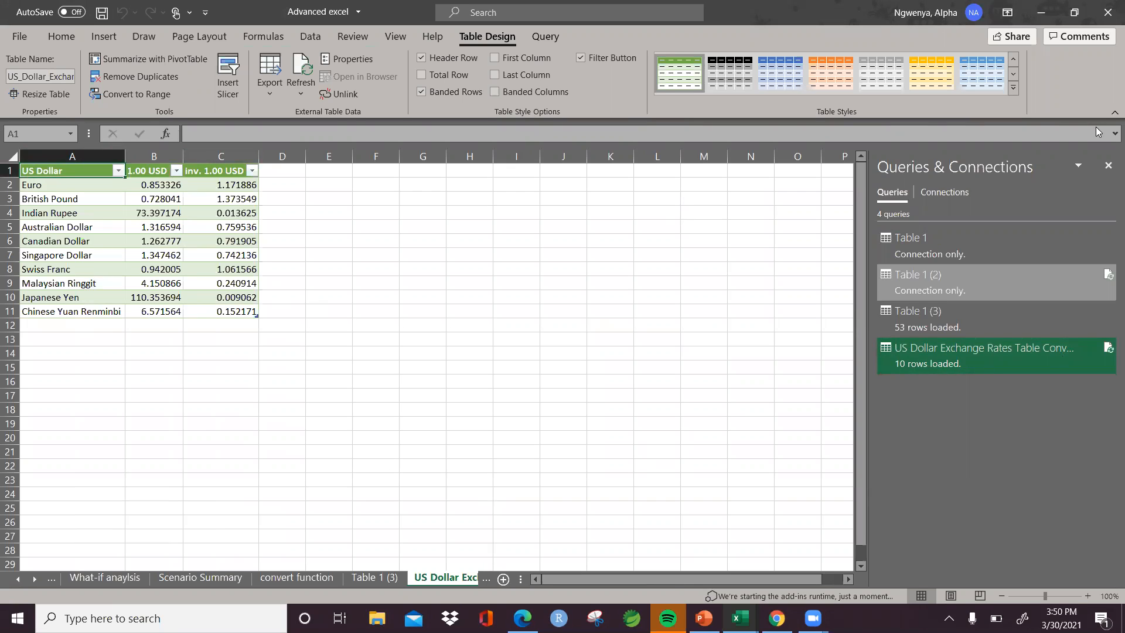
{"action": "left_click", "coordinate": [1109, 166]}
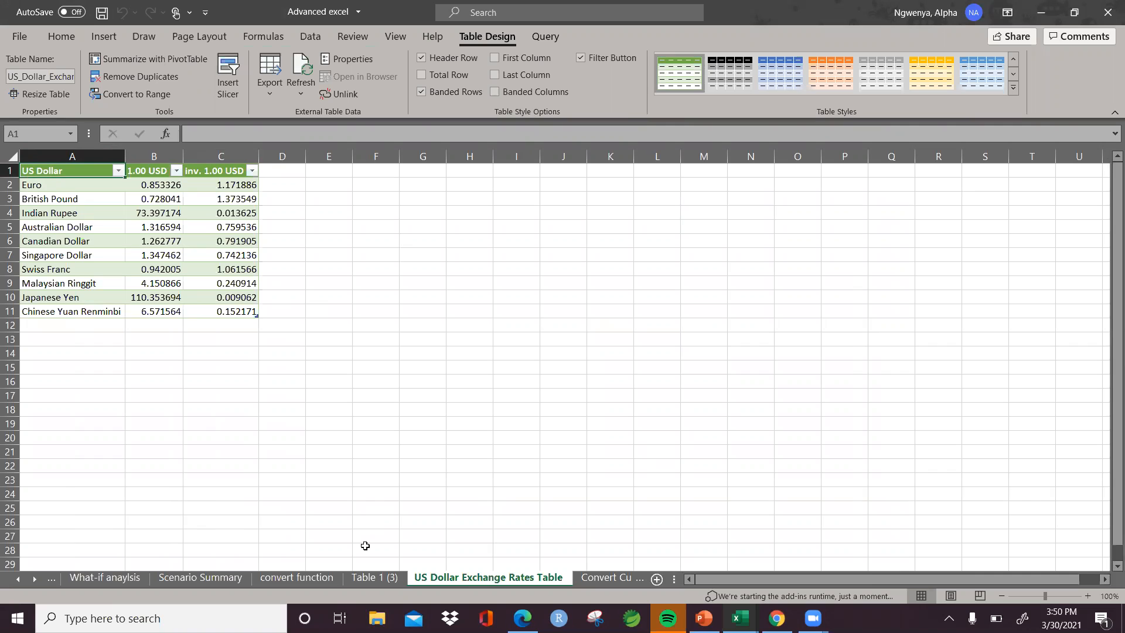
Switch to the HIde cells worksheet and select an empty cell below the A, B and A*B table
{"action": "left_click", "coordinate": [598, 583]}
{"action": "left_click", "coordinate": [603, 581]}
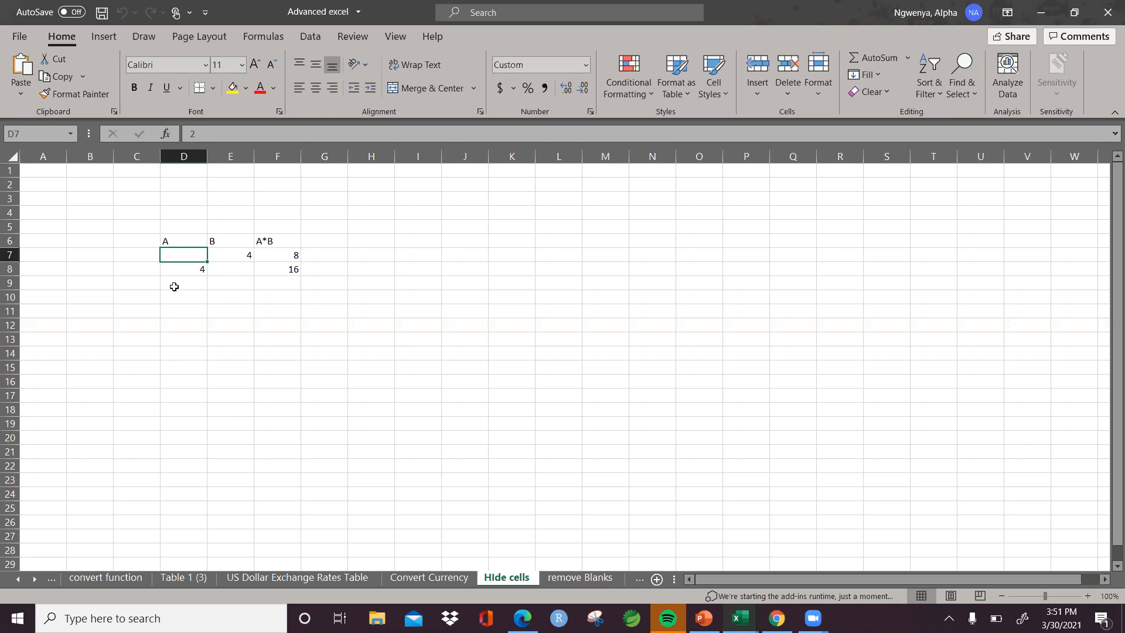
{"action": "left_click", "coordinate": [184, 301]}
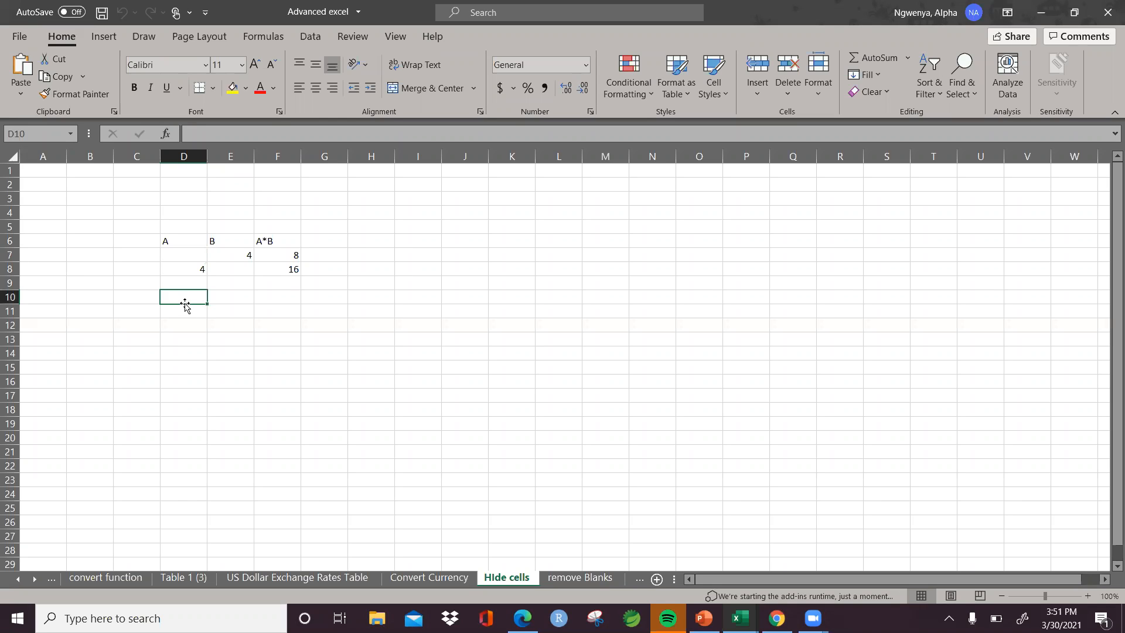
Hide the value in cell D8 by applying the custom number format ;;; to it
{"action": "left_click", "coordinate": [198, 268]}
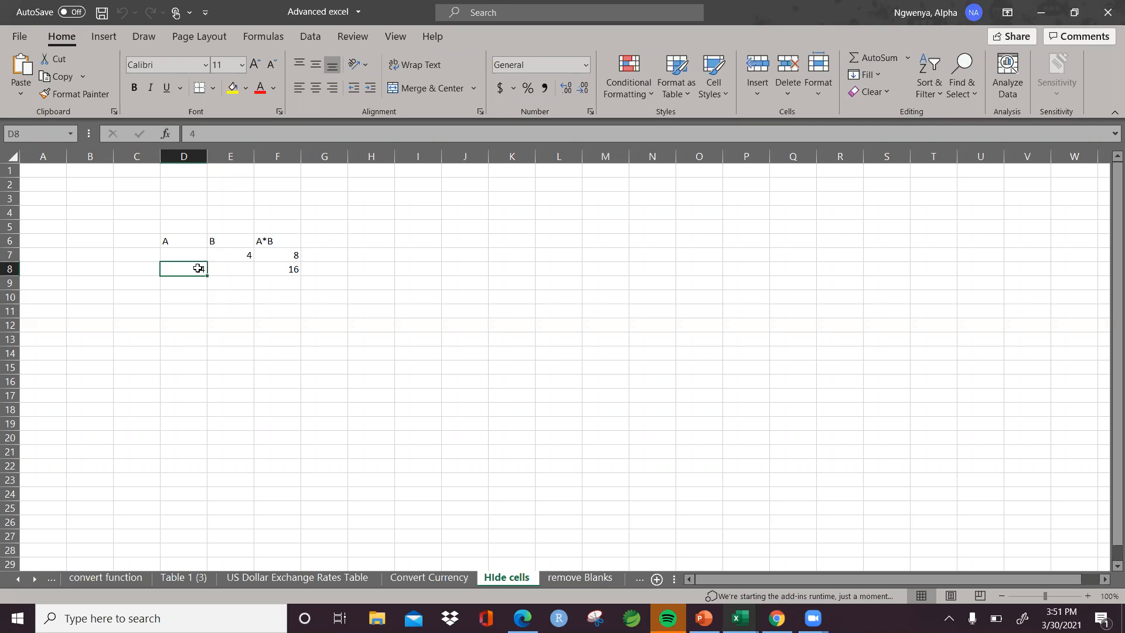
{"action": "right_click", "coordinate": [198, 269]}
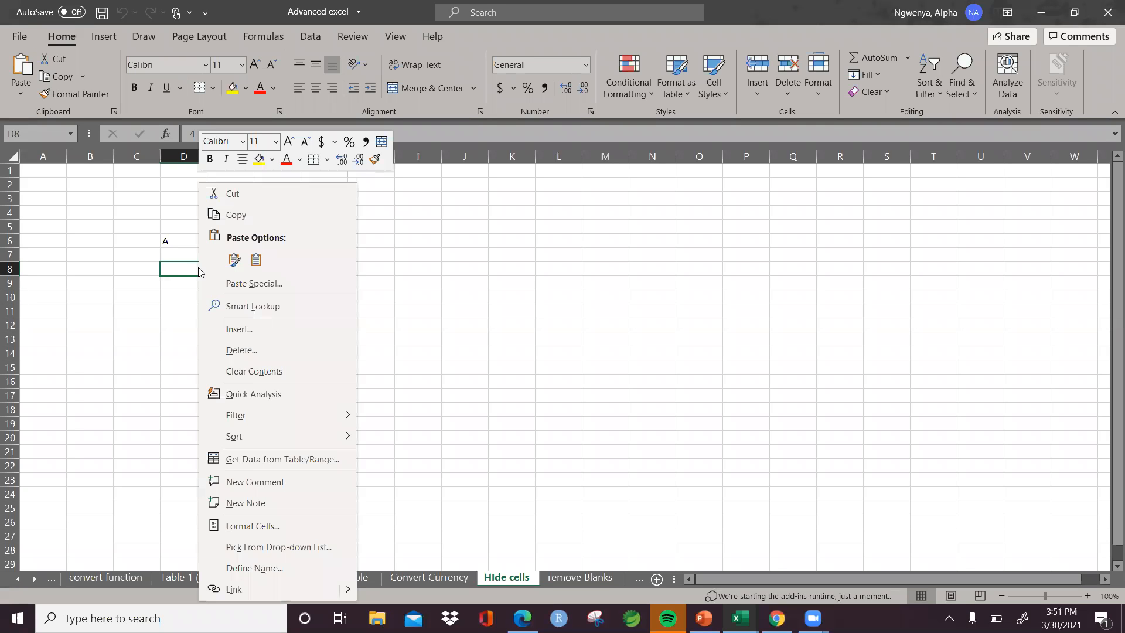
{"action": "left_click", "coordinate": [270, 525]}
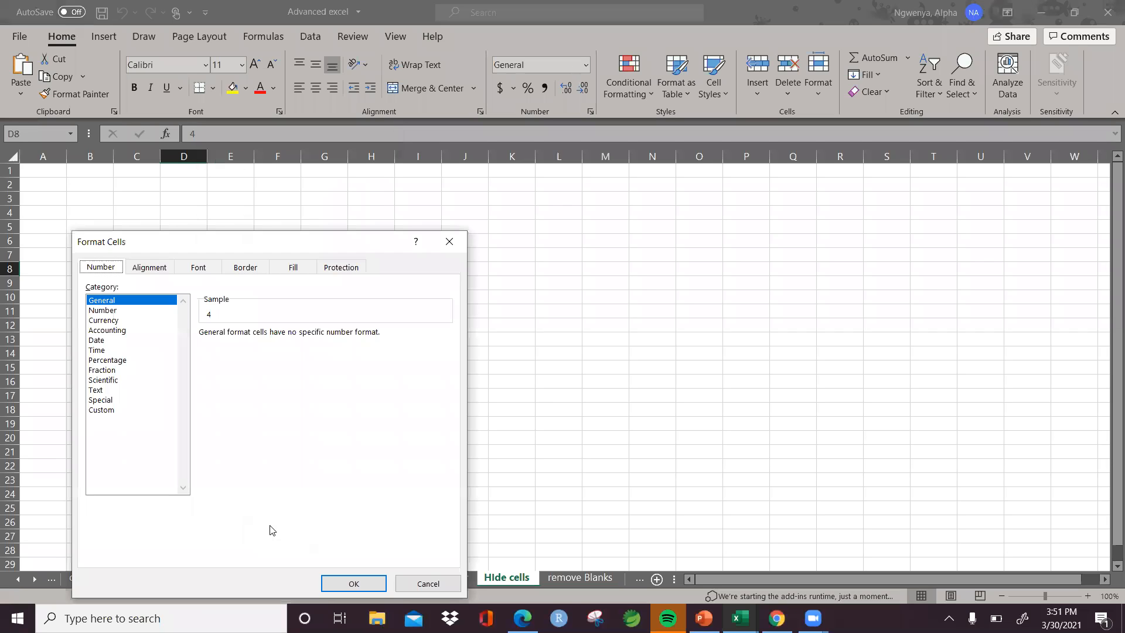
{"action": "left_click", "coordinate": [97, 411]}
{"action": "left_click", "coordinate": [246, 344]}
{"action": "key", "text": "BackSpace"}
{"action": "key", "text": "BackSpace"}
{"action": "key", "text": "BackSpace"}
{"action": "key", "text": "BackSpace"}
{"action": "key", "text": "BackSpace"}
{"action": "key", "text": "BackSpace"}
{"action": "key", "text": "BackSpace"}
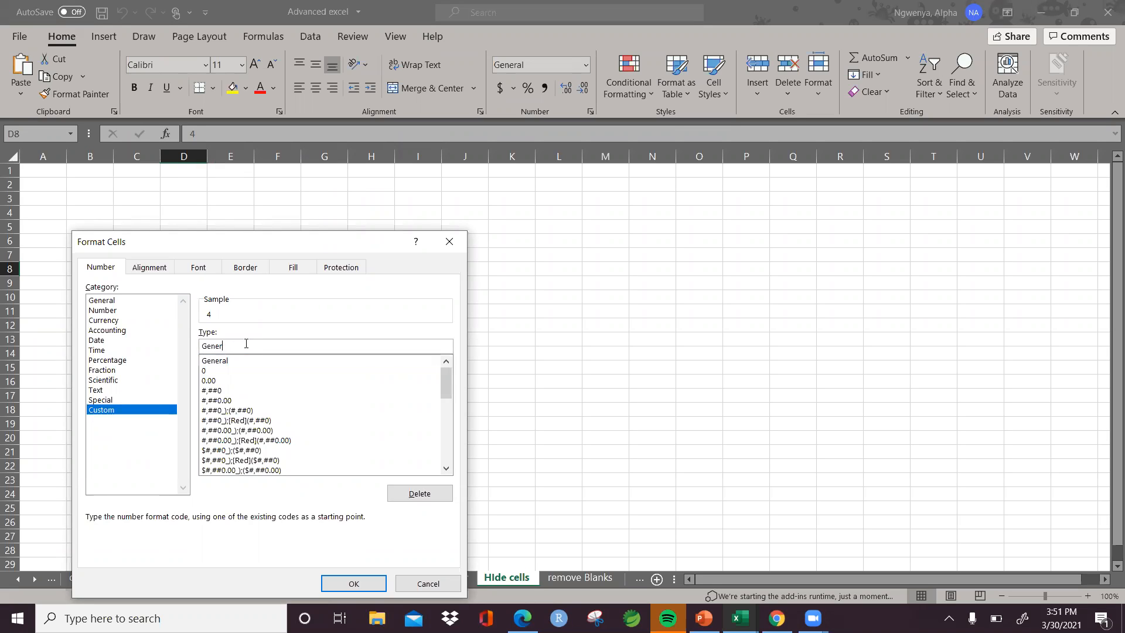
{"action": "type", "text": ";;;"}
{"action": "left_click", "coordinate": [354, 584]}
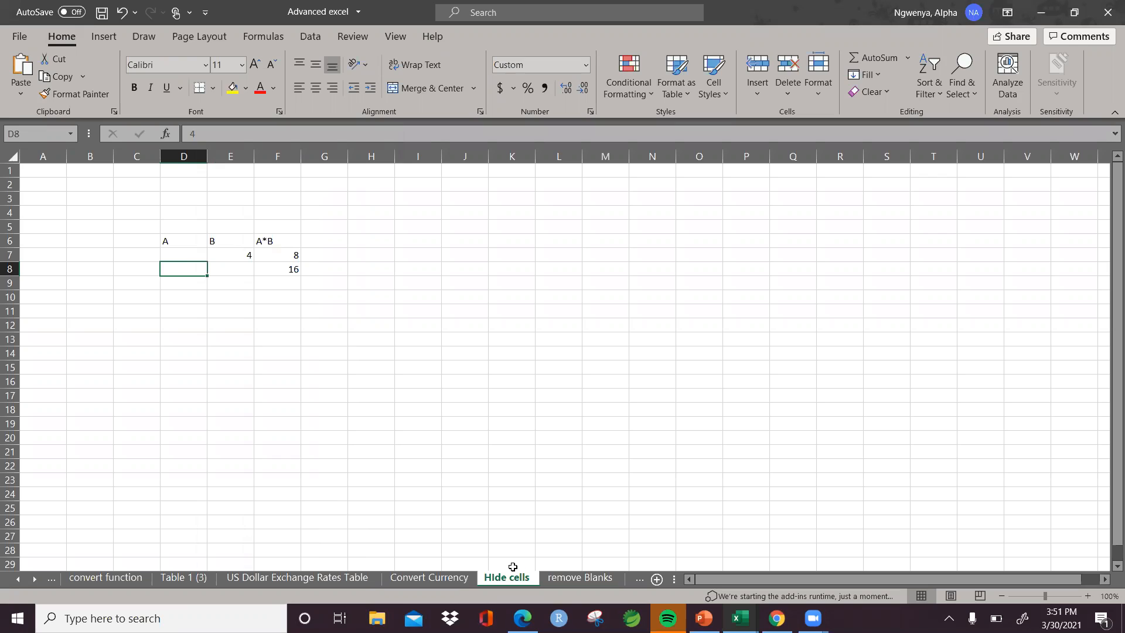
Replace the hidden value in D8 with 7 and check the contents of the hidden cells D8, D7 and E8
{"action": "key", "text": "BackSpace"}
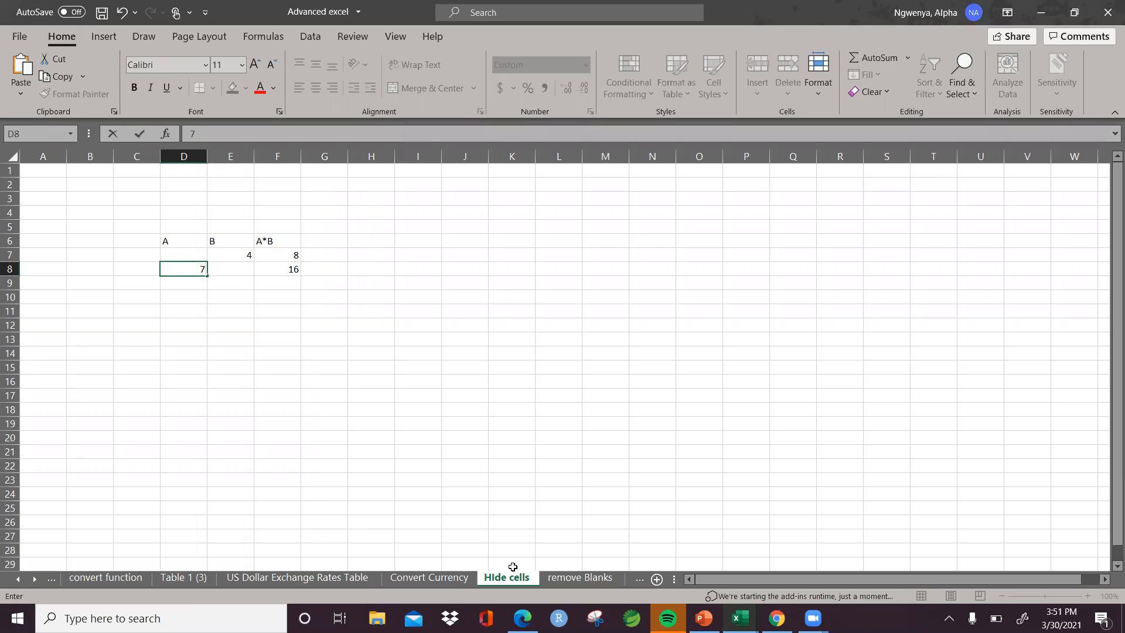
{"action": "key", "text": "Return"}
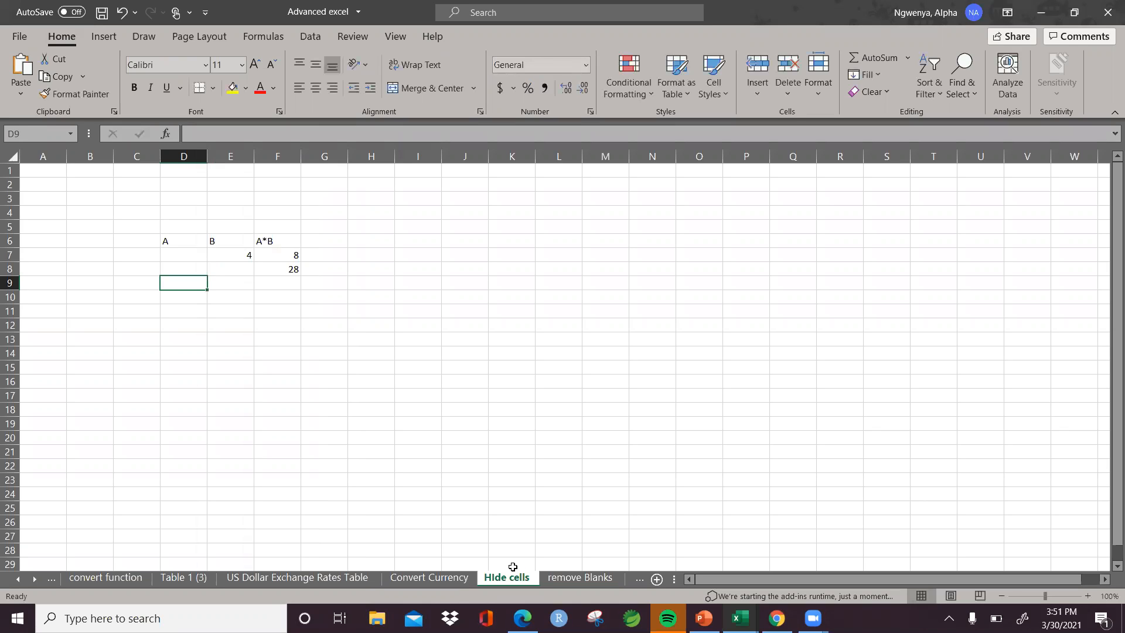
{"action": "left_click", "coordinate": [177, 268]}
{"action": "left_click", "coordinate": [185, 252]}
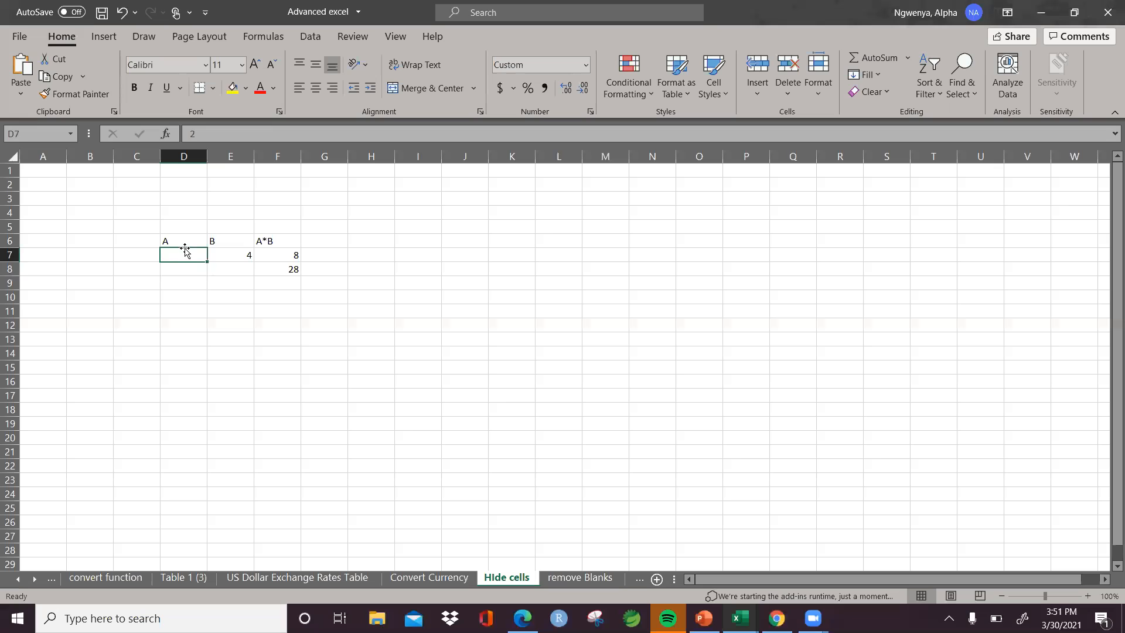
{"action": "left_click", "coordinate": [231, 266]}
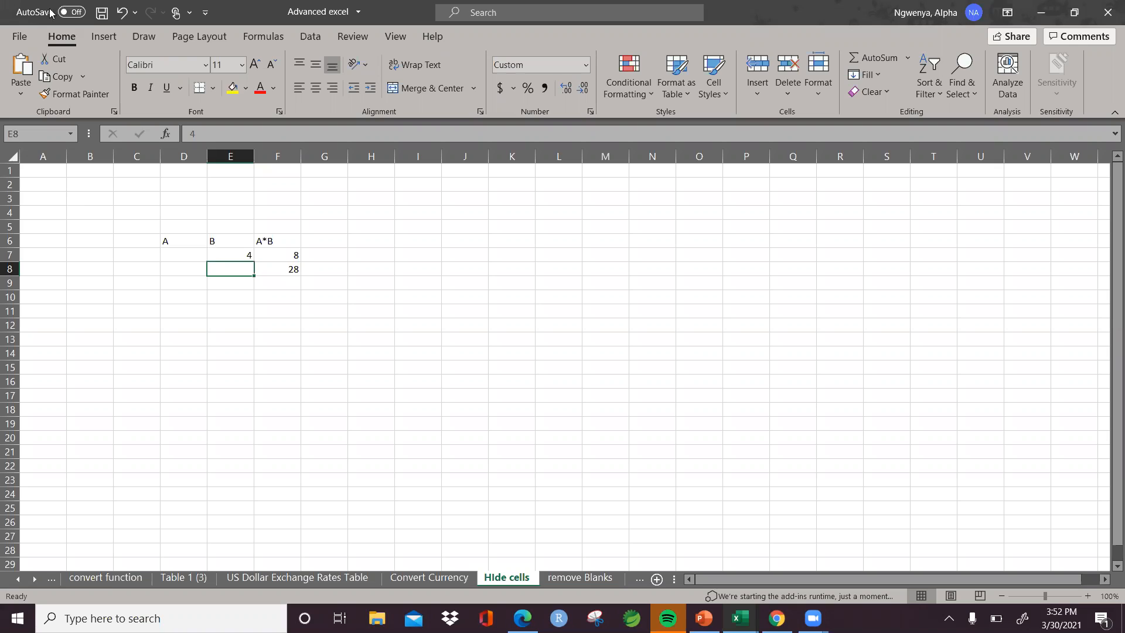
Review the active and inactive add-ins in the Excel options and leave without making changes
{"action": "left_click", "coordinate": [24, 35]}
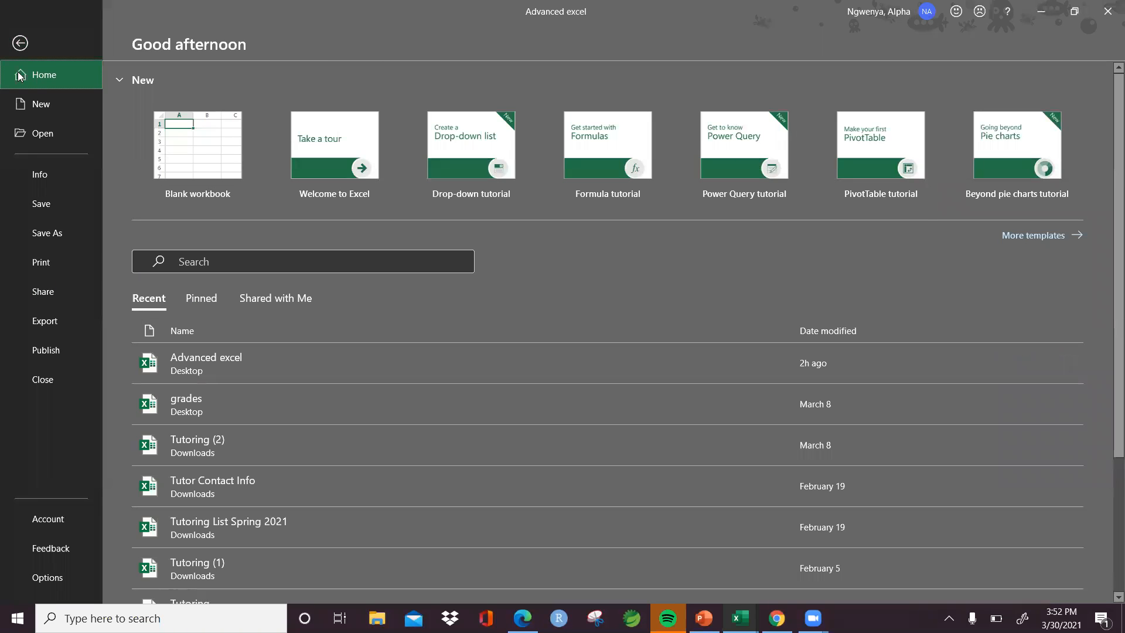
{"action": "left_click", "coordinate": [49, 579]}
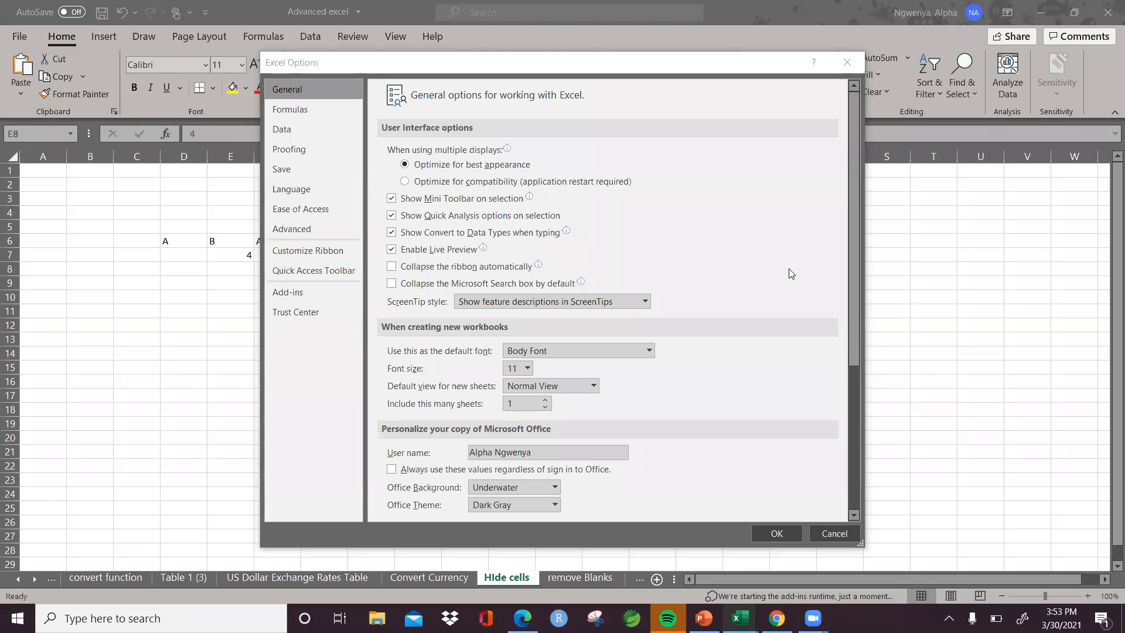
{"action": "left_click", "coordinate": [305, 296]}
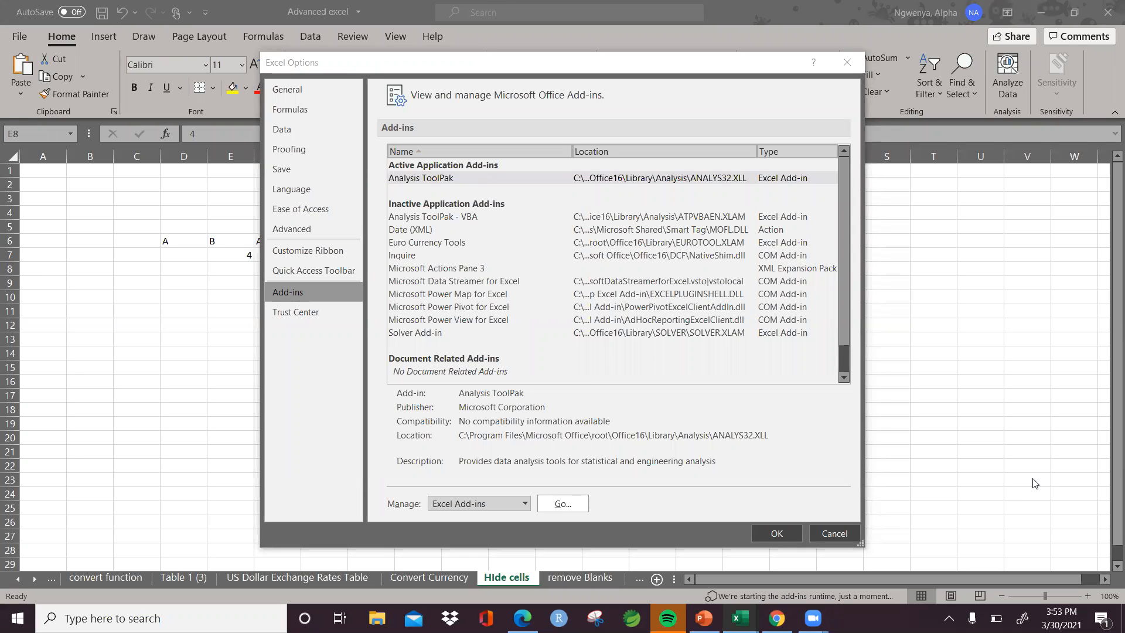
{"action": "left_click", "coordinate": [831, 533]}
Manage the Excel Add-ins from the Excel options and confirm the selection with Analysis ToolPak enabled
{"action": "left_click", "coordinate": [15, 36]}
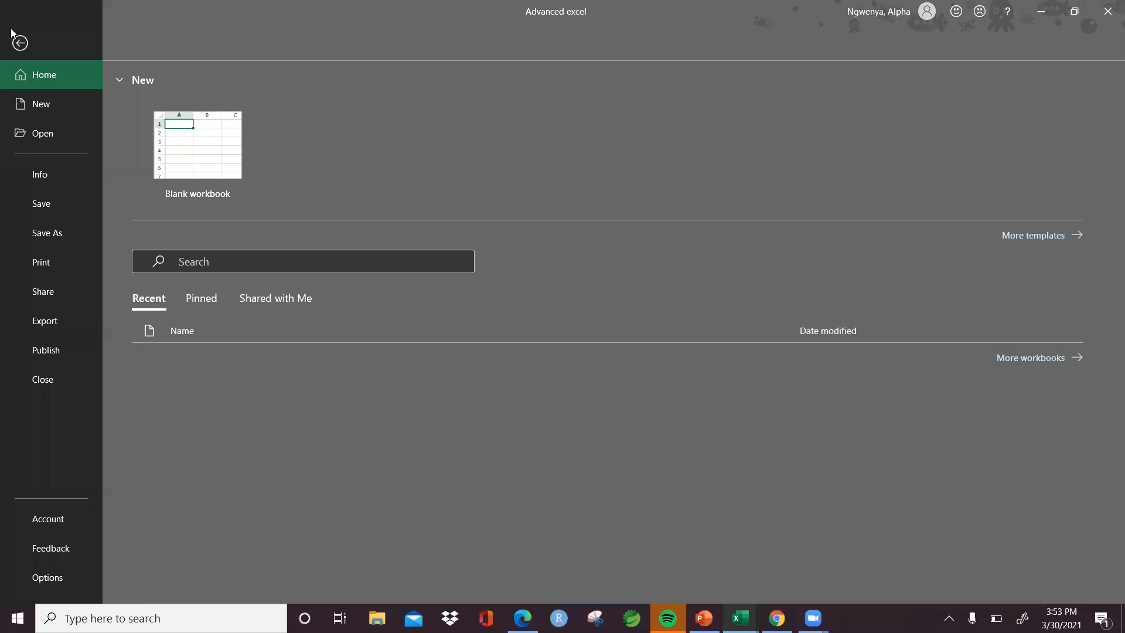
{"action": "left_click", "coordinate": [36, 574]}
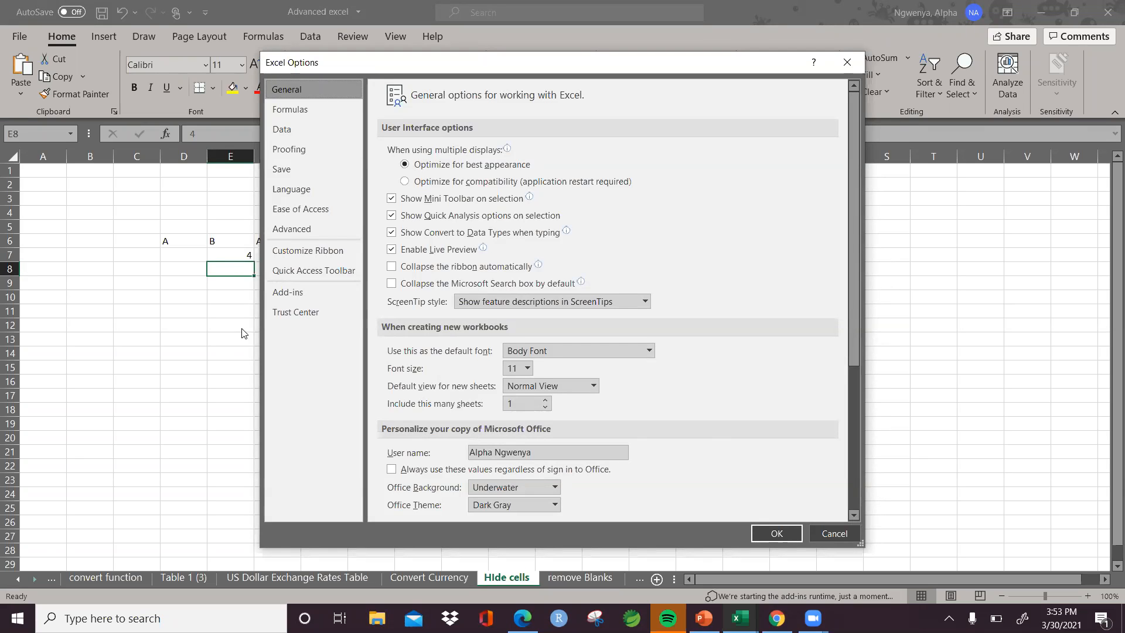
{"action": "left_click", "coordinate": [291, 300]}
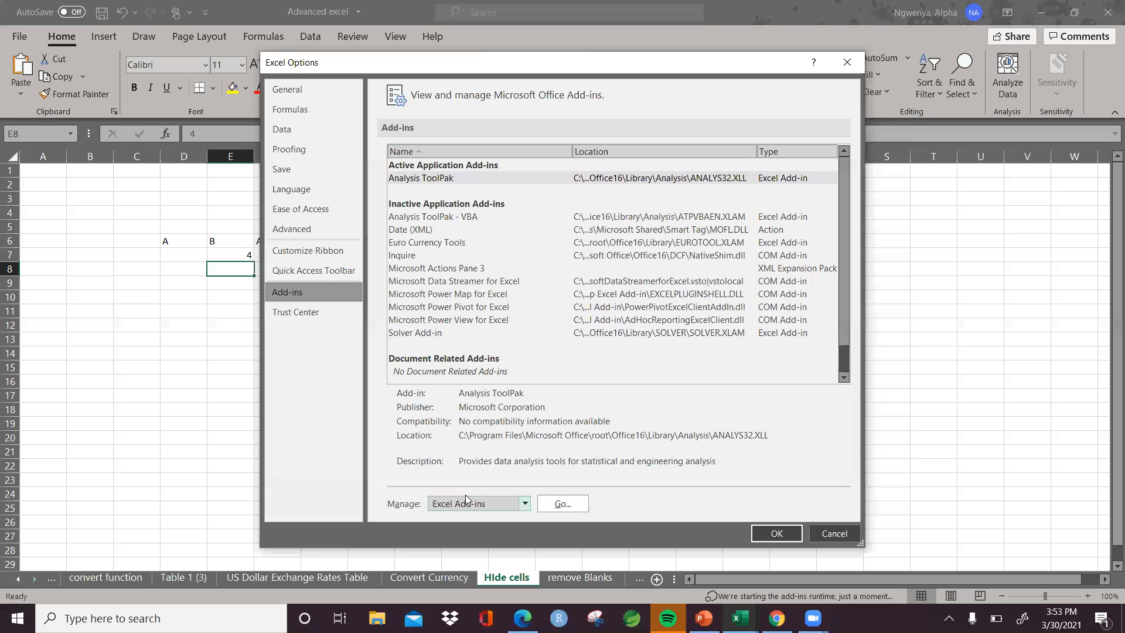
{"action": "left_click", "coordinate": [526, 504]}
{"action": "left_click", "coordinate": [528, 504]}
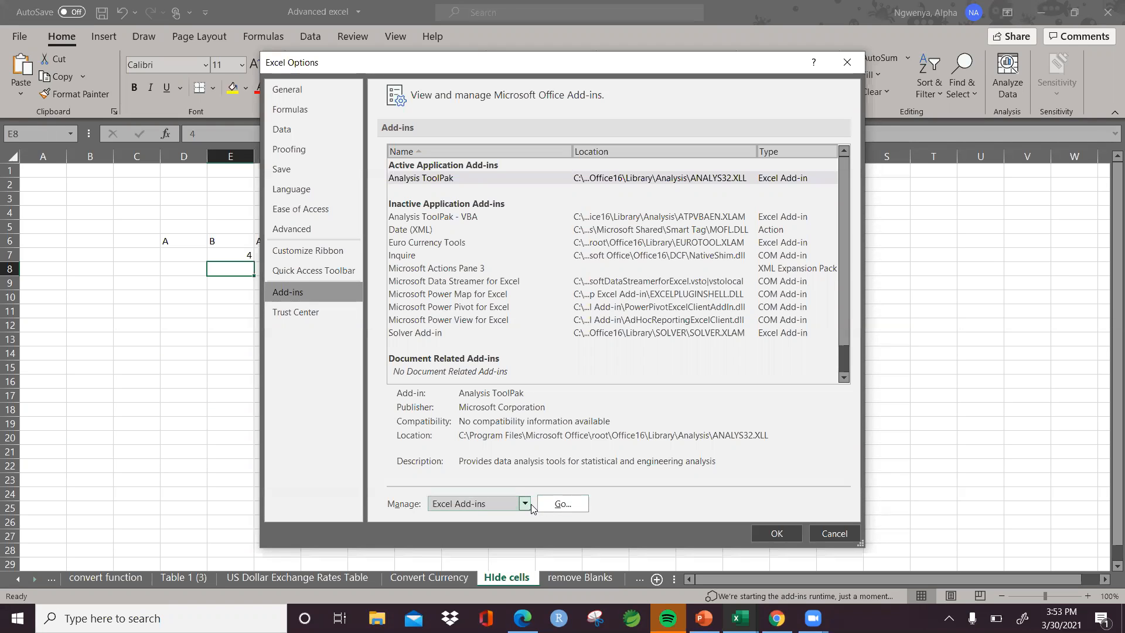
{"action": "left_click", "coordinate": [577, 505]}
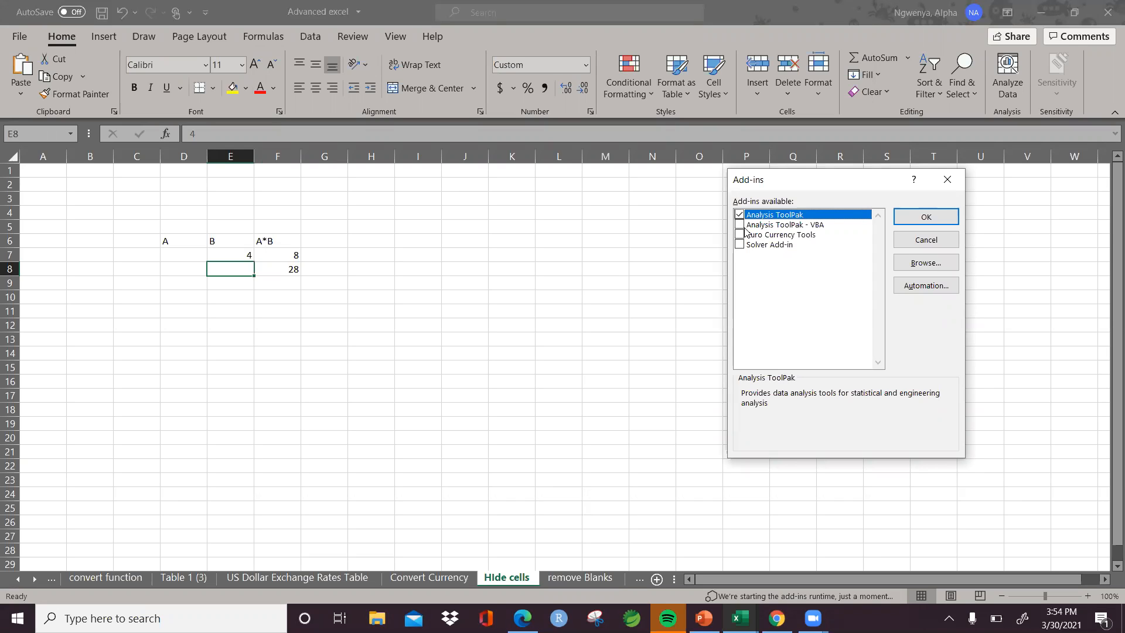
{"action": "left_click", "coordinate": [913, 220]}
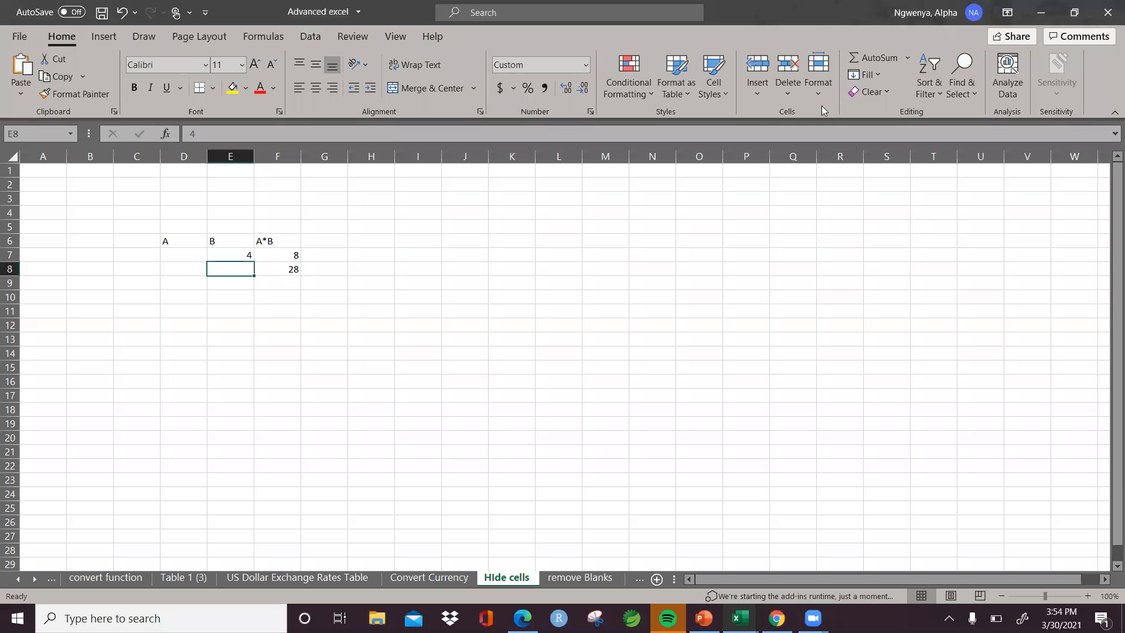
Run Analyze Data on the A, B and A*B table, view the suggestions and close them
{"action": "left_click", "coordinate": [1013, 93]}
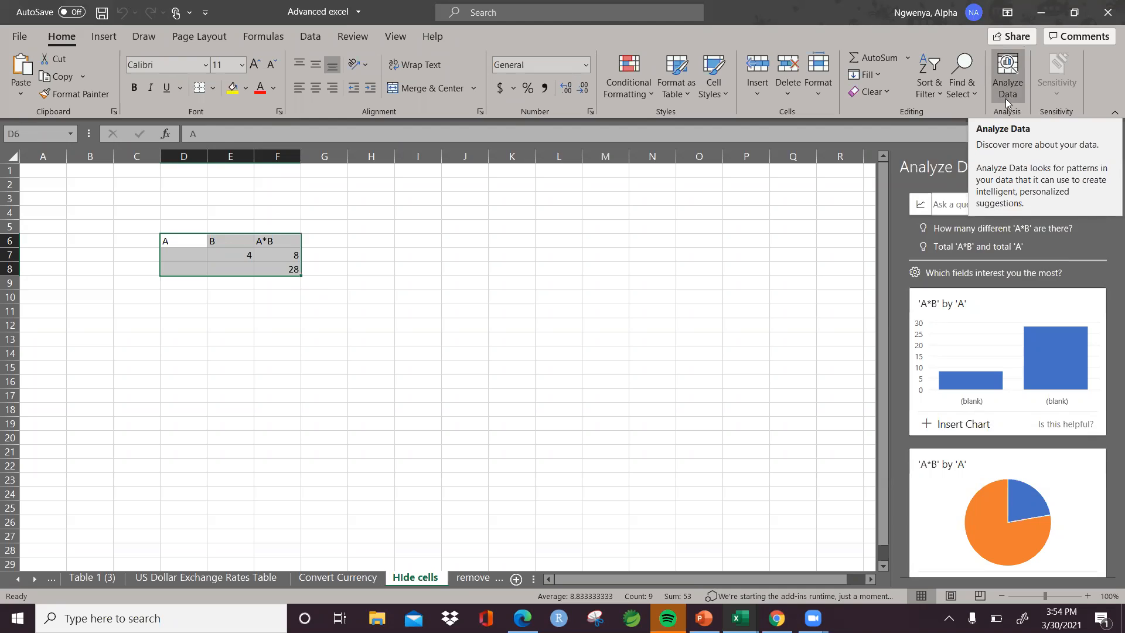
{"action": "left_click", "coordinate": [705, 230]}
{"action": "left_click", "coordinate": [1108, 166]}
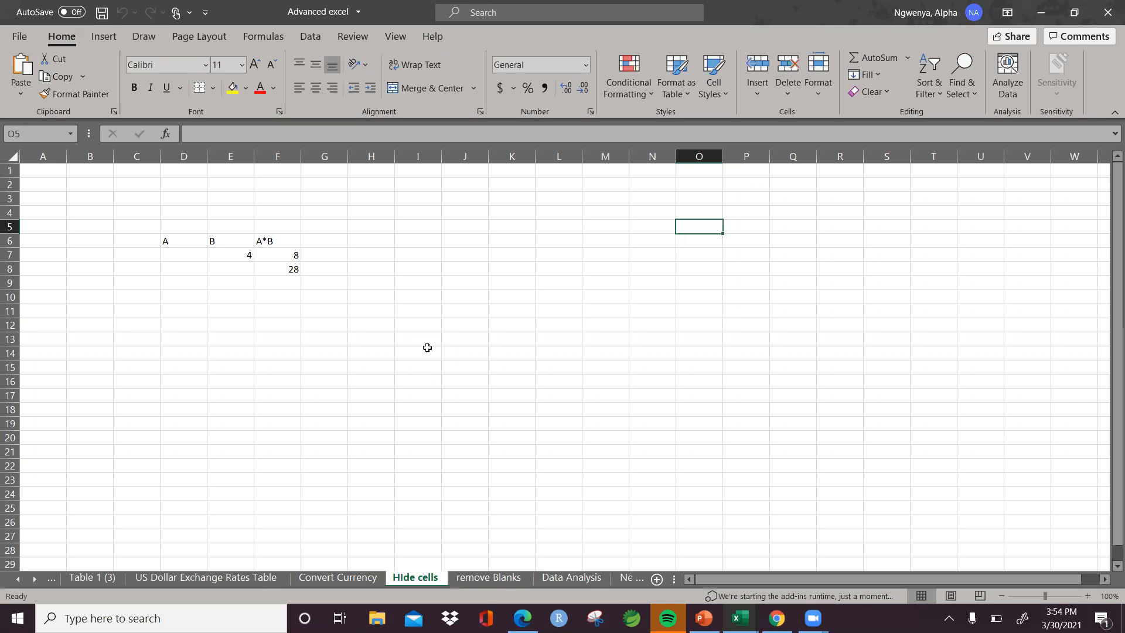
Enter the sample text gliudcgdscvdjkcdscj in cell F14 and keep that cell selected
{"action": "left_click", "coordinate": [269, 351]}
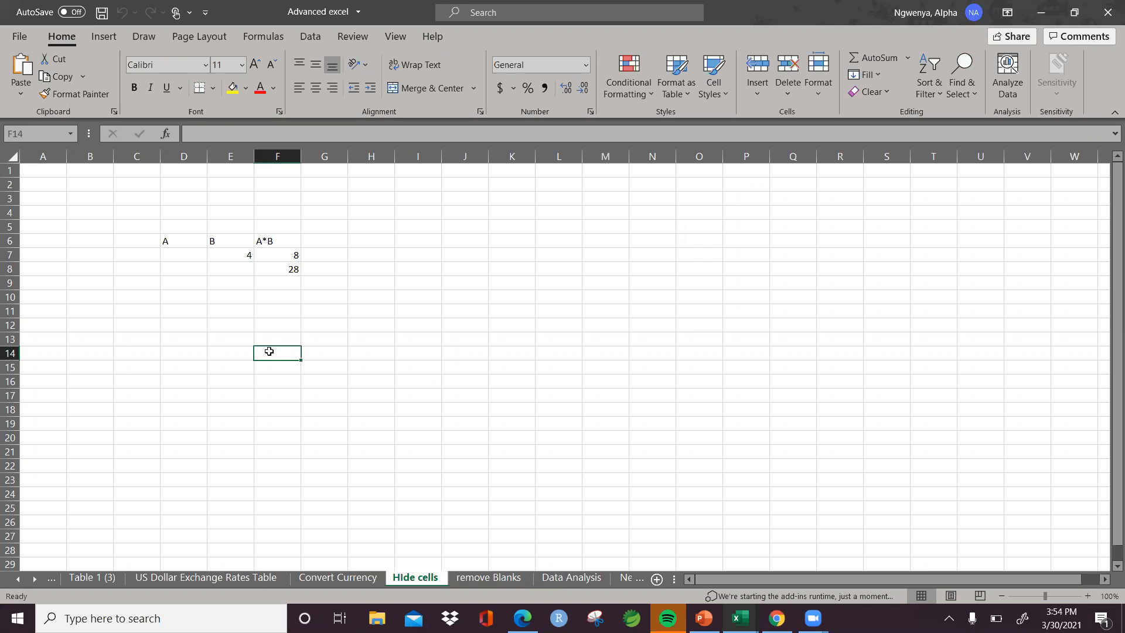
{"action": "type", "text": "gliudcgdscvdjkcdscj"}
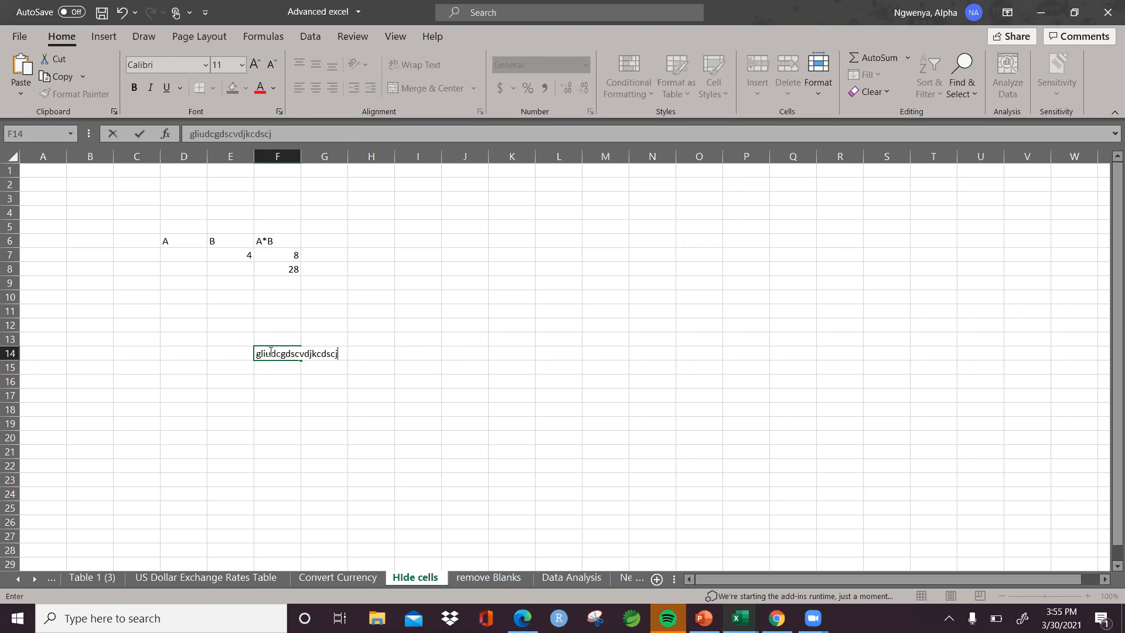
{"action": "key", "text": "ctrl+Return"}
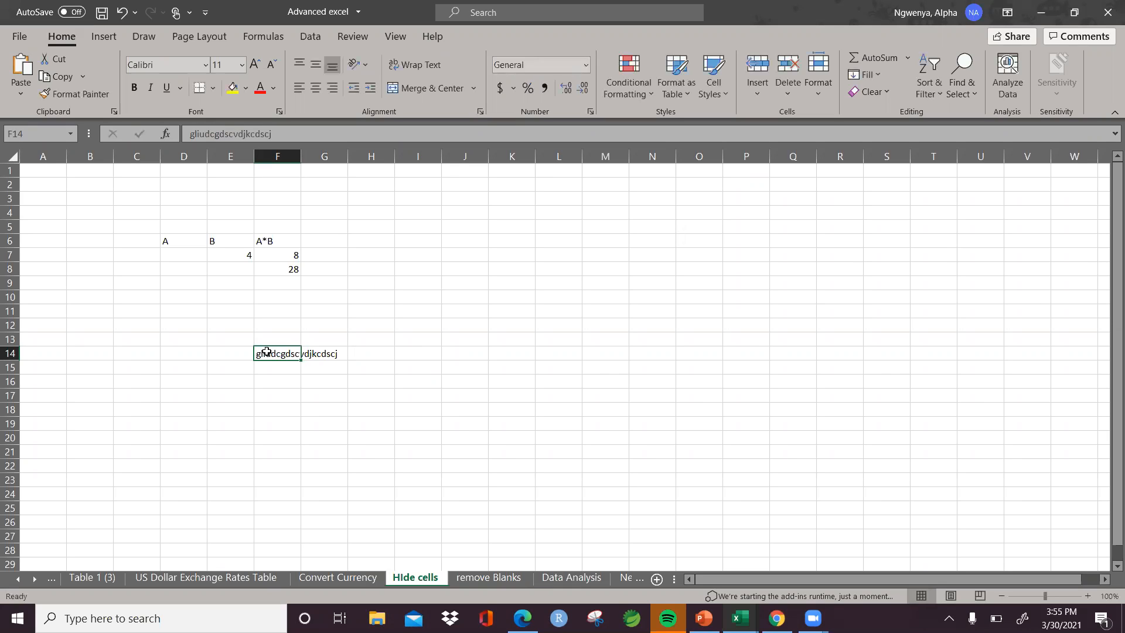
Set the width of column F to 20
{"action": "key", "text": "alt"}
{"action": "key", "text": "h"}
{"action": "key", "text": "o"}
{"action": "key", "text": "w"}
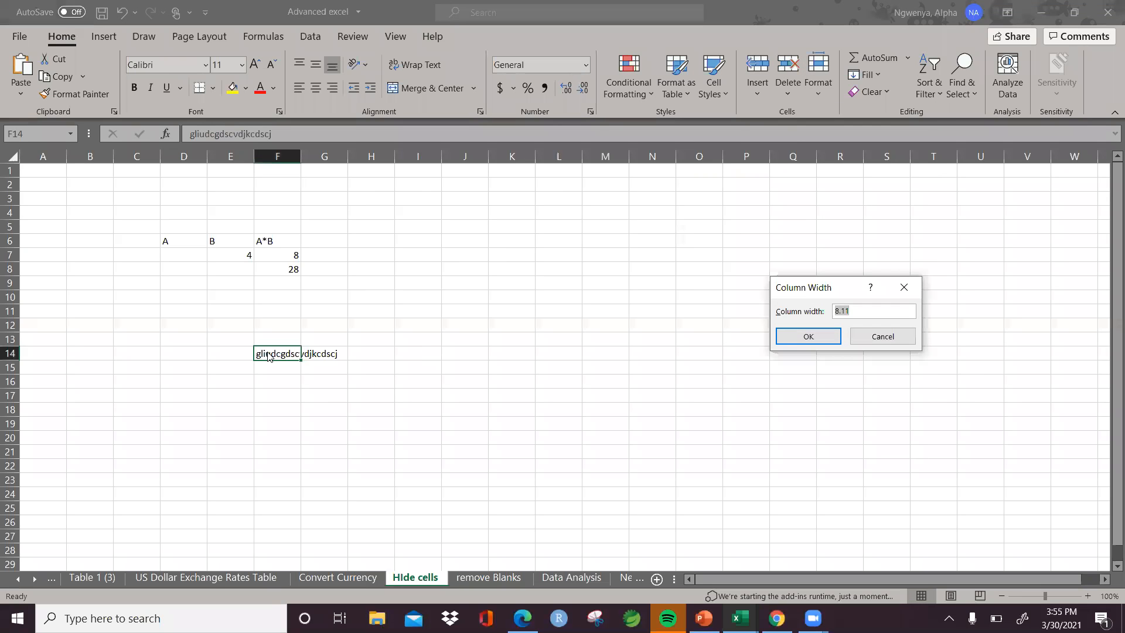
{"action": "type", "text": "20"}
{"action": "key", "text": "Return"}
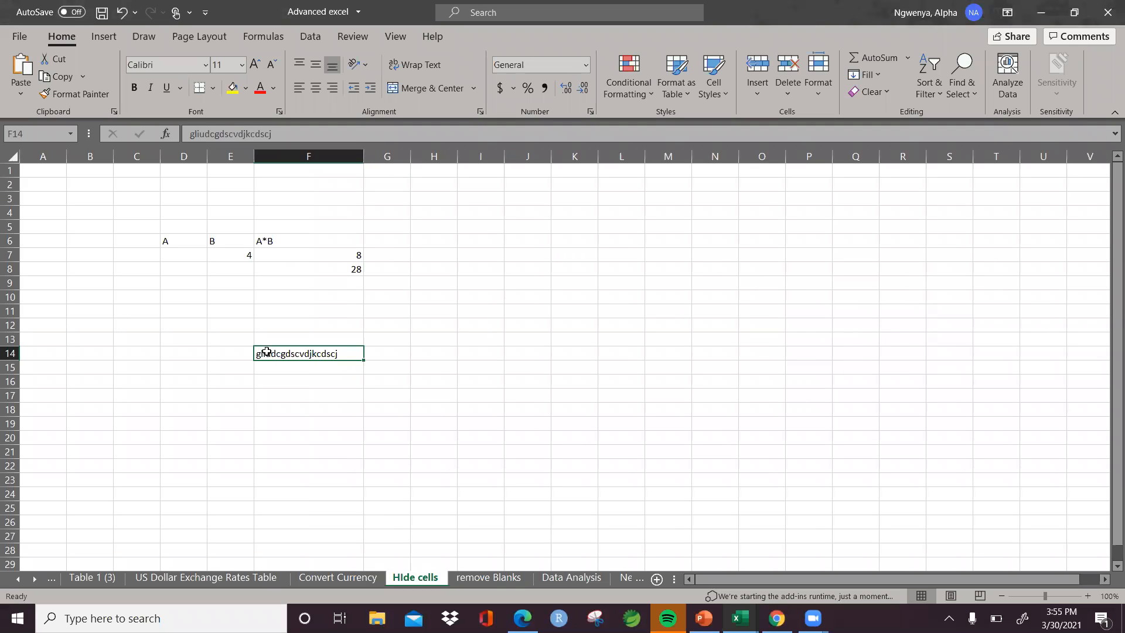
Set the width of column F to 26
{"action": "key", "text": "Down"}
{"action": "key", "text": "Down"}
{"action": "key", "text": "Up"}
{"action": "key", "text": "Up"}
{"action": "key", "text": "alt"}
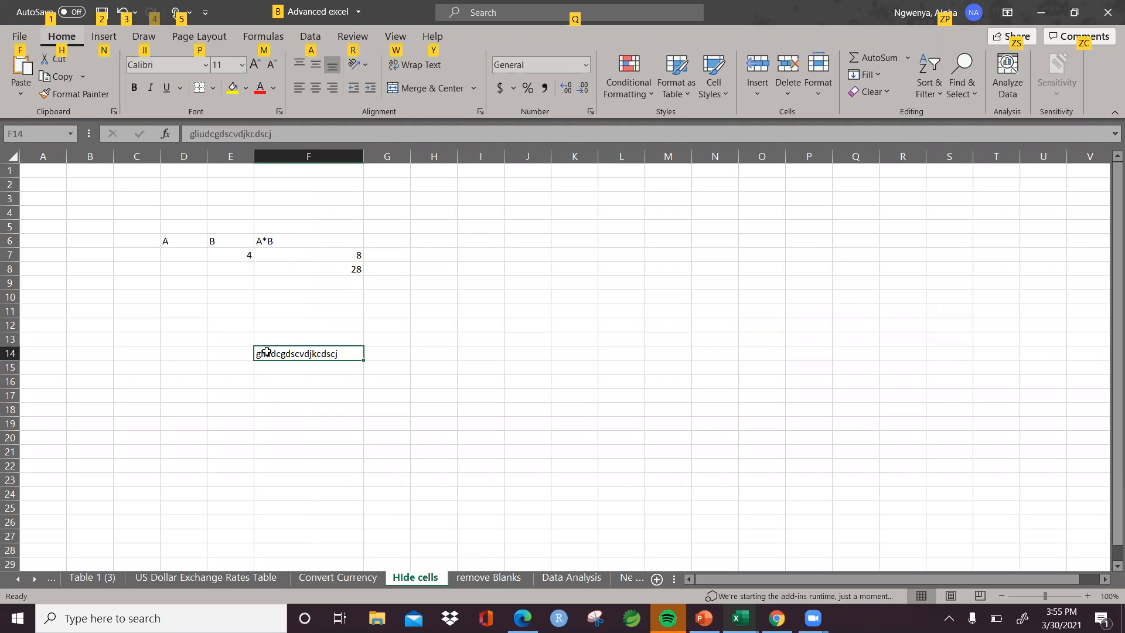
{"action": "key", "text": "h"}
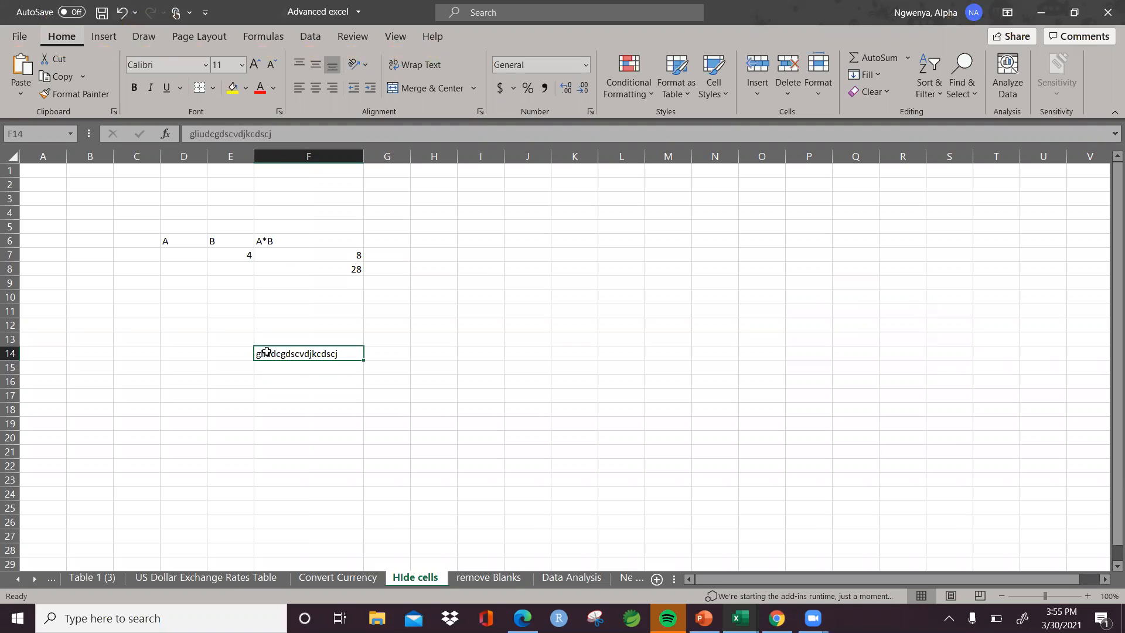
{"action": "key", "text": "o"}
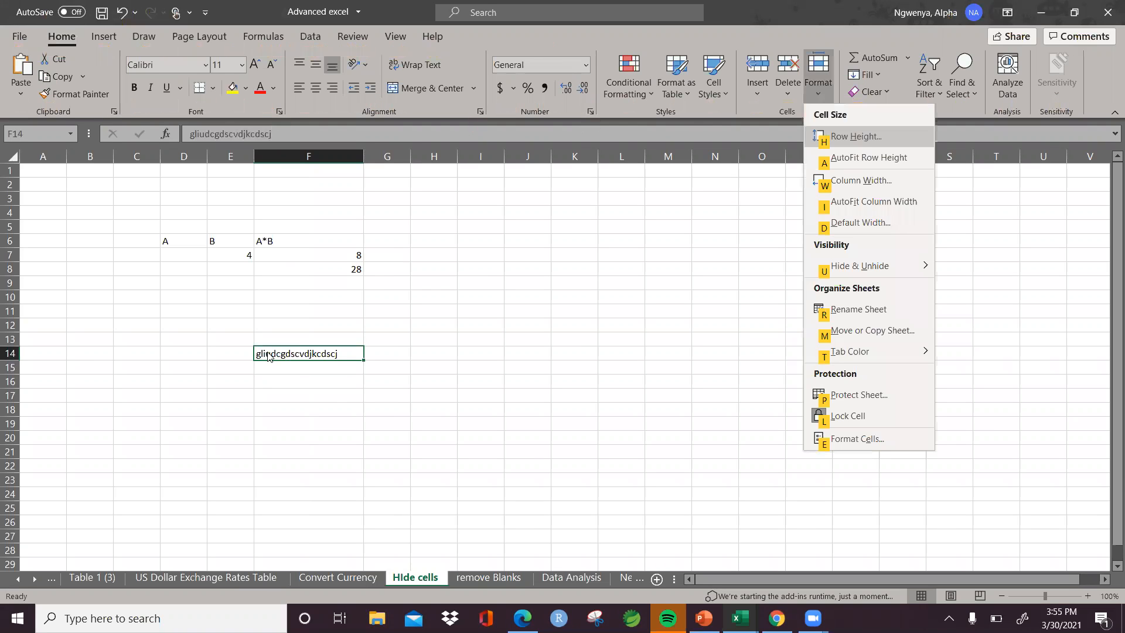
{"action": "key", "text": "w"}
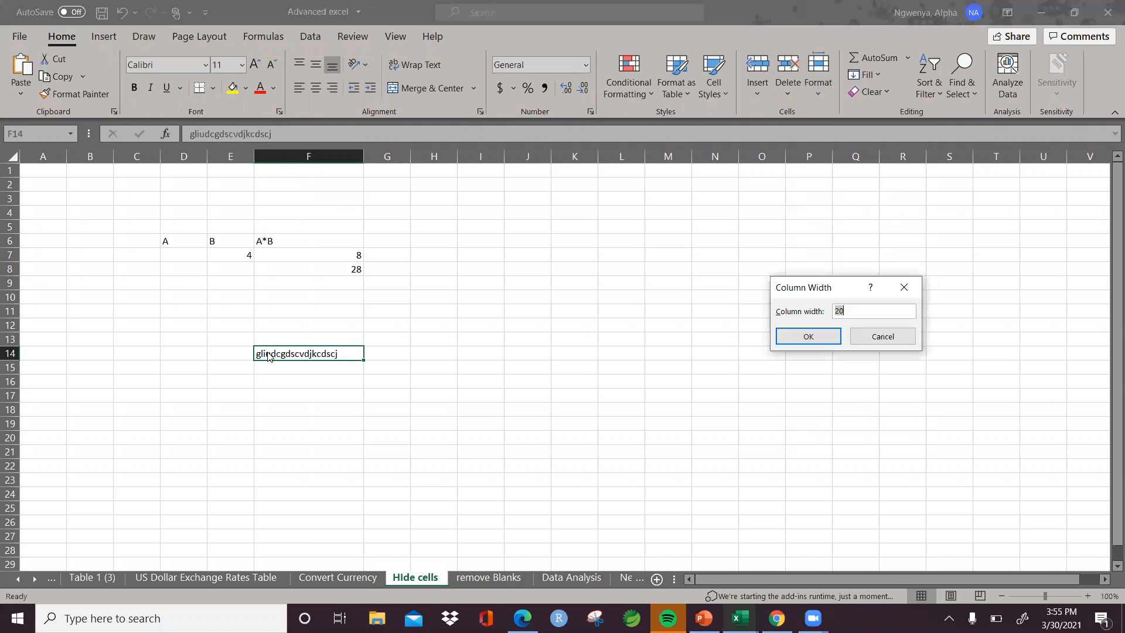
{"action": "type", "text": "26"}
{"action": "key", "text": "Return"}
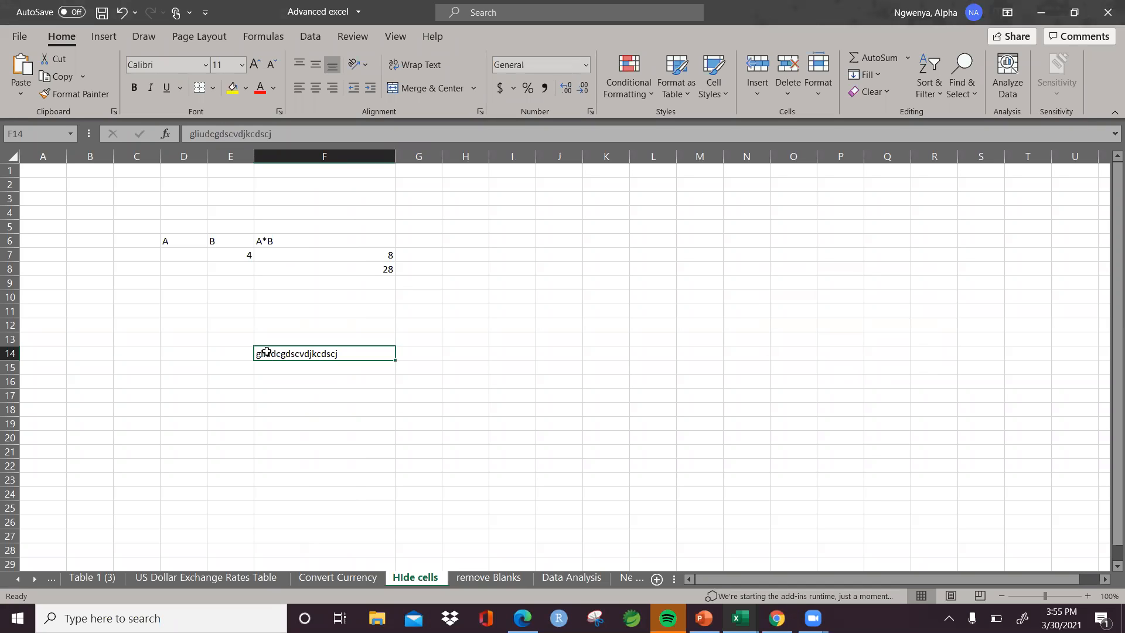
Set the width of column F to 30, keeping cell F14 selected
{"action": "key", "text": "Down"}
{"action": "key", "text": "Down"}
{"action": "key", "text": "Up"}
{"action": "key", "text": "Up"}
{"action": "key", "text": "alt"}
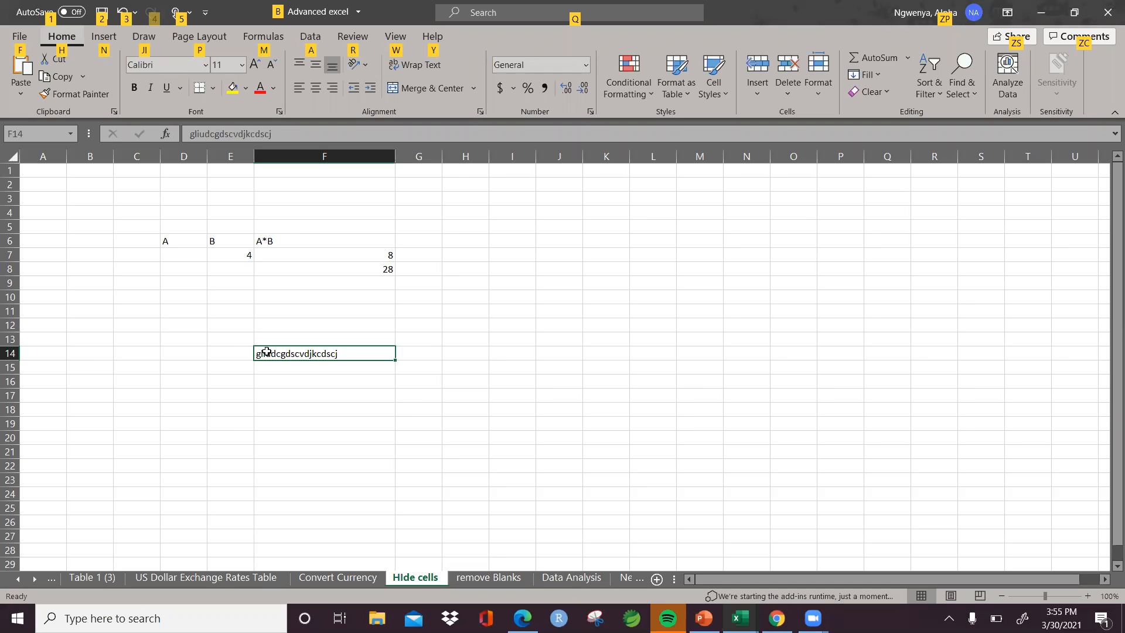
{"action": "key", "text": "h"}
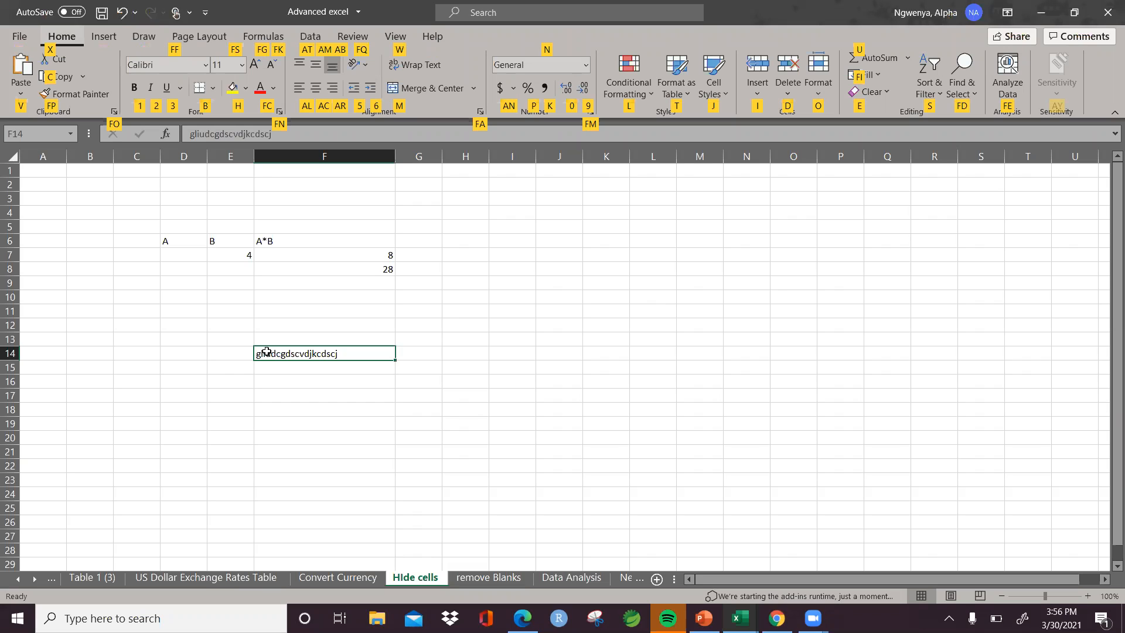
{"action": "key", "text": "o"}
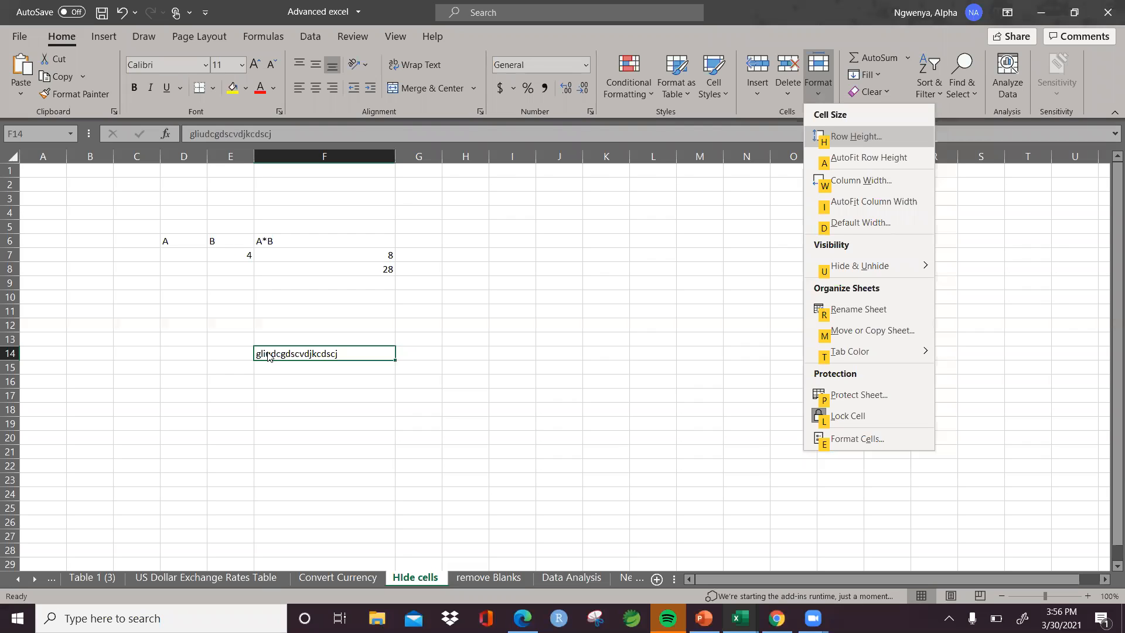
{"action": "key", "text": "w"}
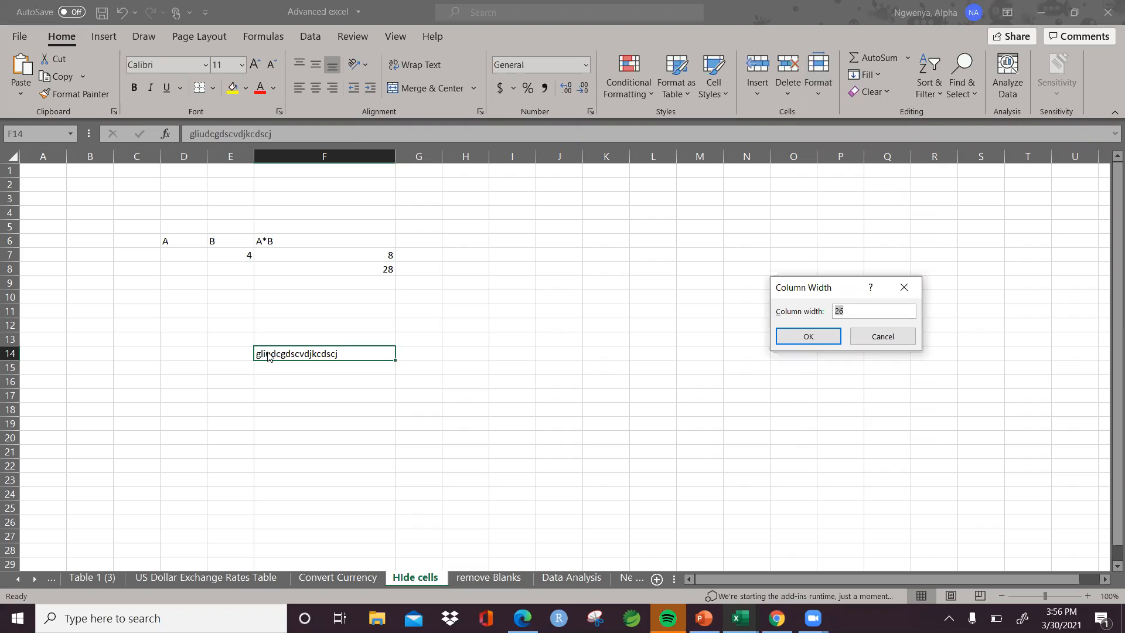
{"action": "type", "text": "30"}
{"action": "key", "text": "Return"}
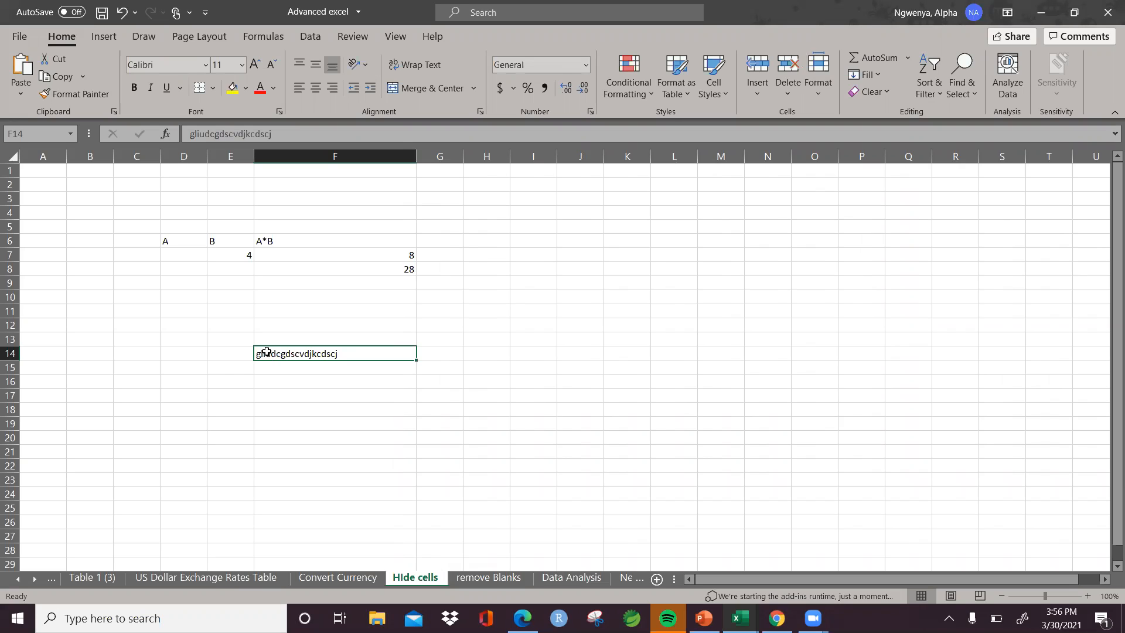
Centre the sample text horizontally in cell F14
{"action": "left_click", "coordinate": [443, 356]}
{"action": "left_click", "coordinate": [370, 356]}
{"action": "key", "text": "alt"}
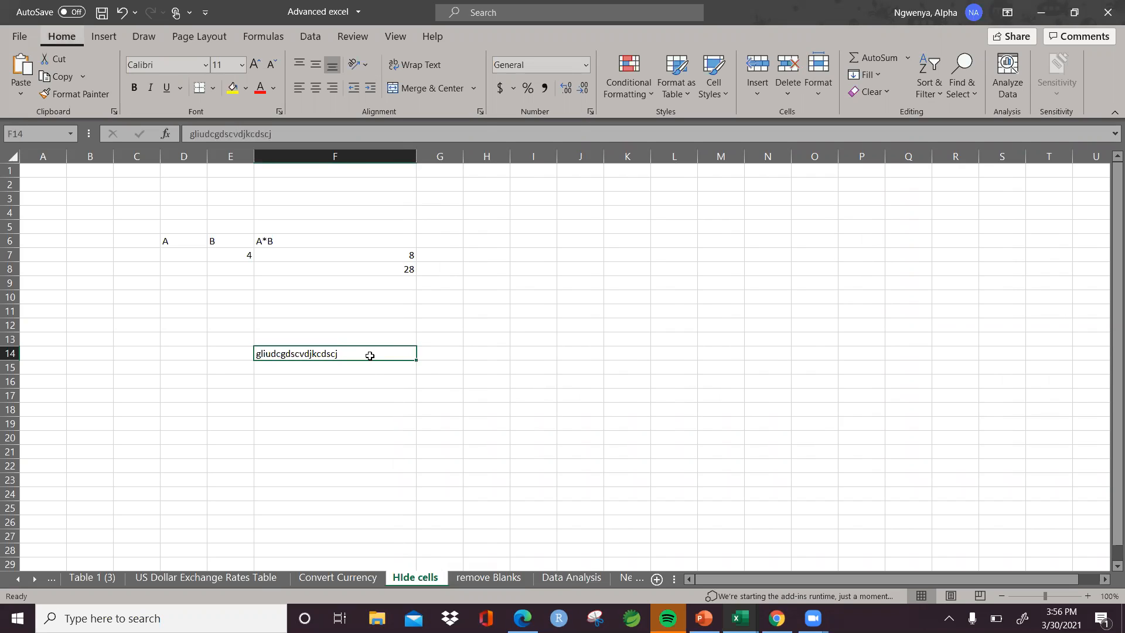
{"action": "key", "text": "h"}
{"action": "key", "text": "a"}
{"action": "key", "text": "c"}
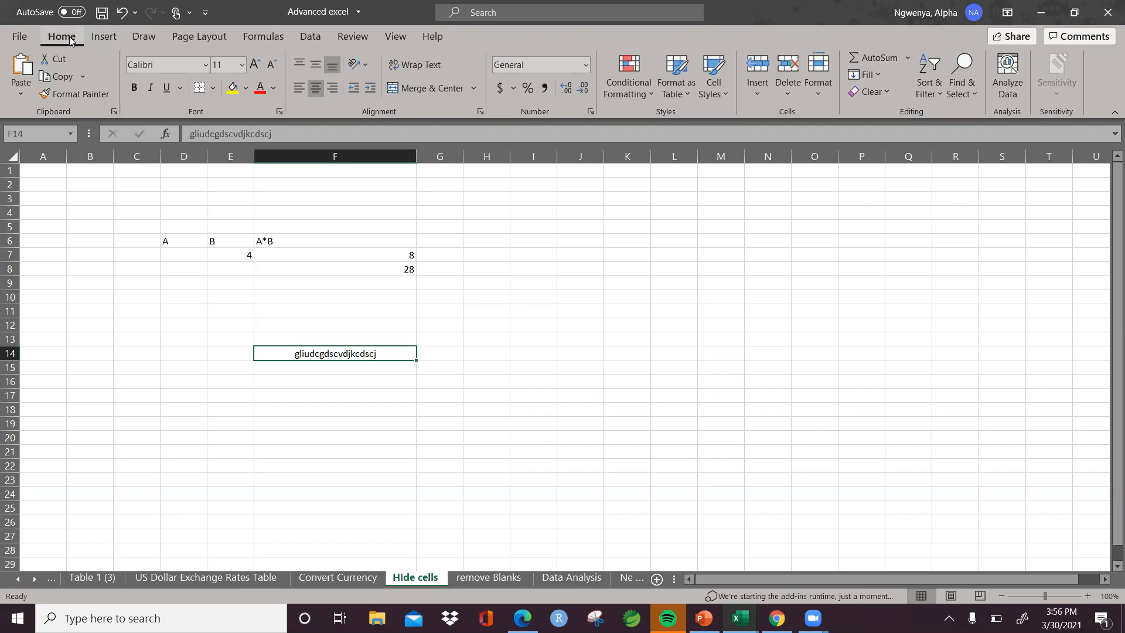
Replace the sample text in cell F14 with the letter h
{"action": "key", "text": "alt"}
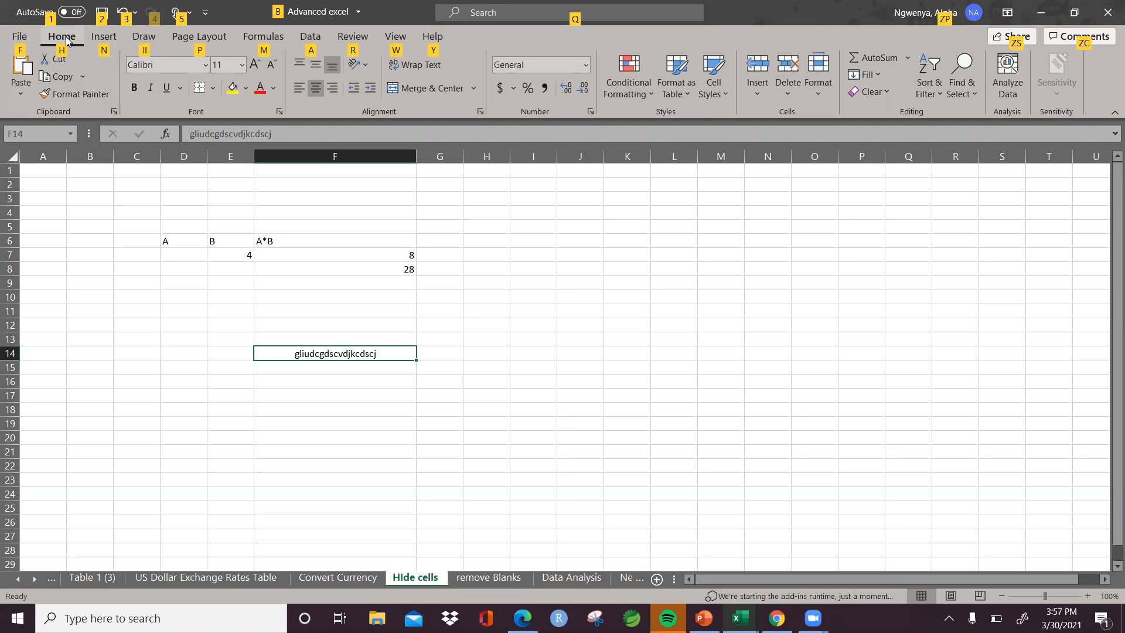
{"action": "key", "text": "n"}
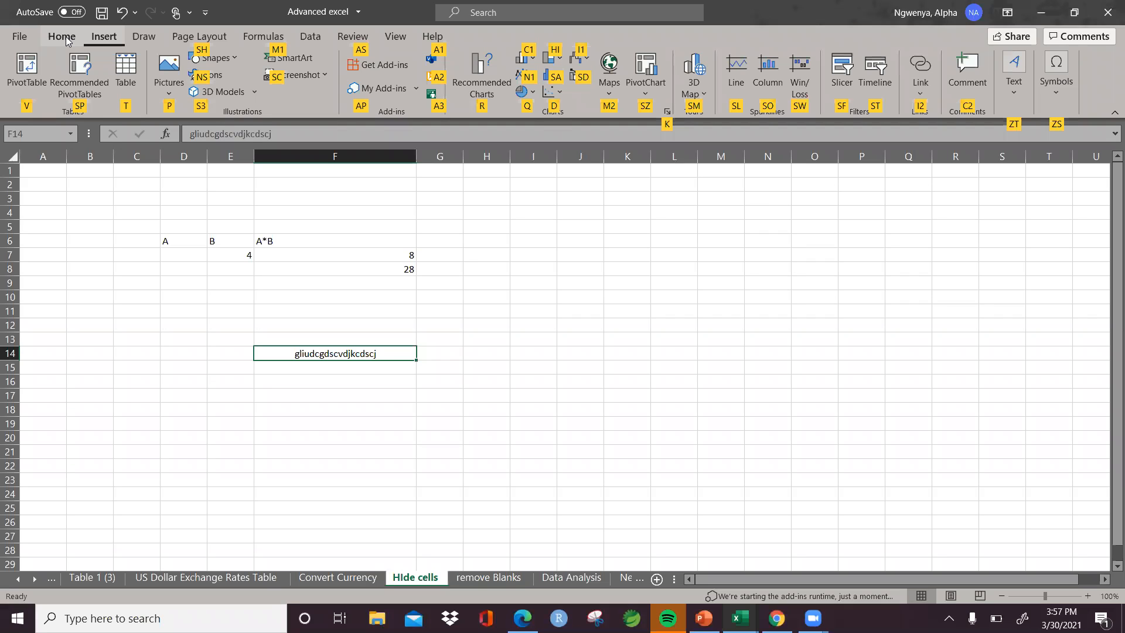
{"action": "key", "text": "Escape"}
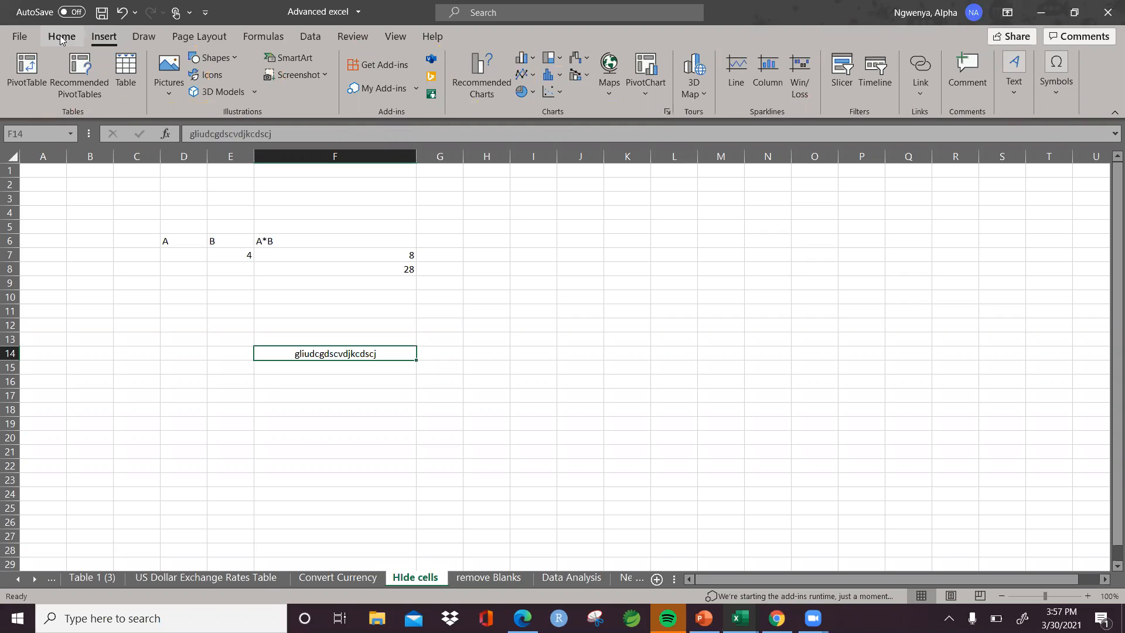
{"action": "type", "text": "h"}
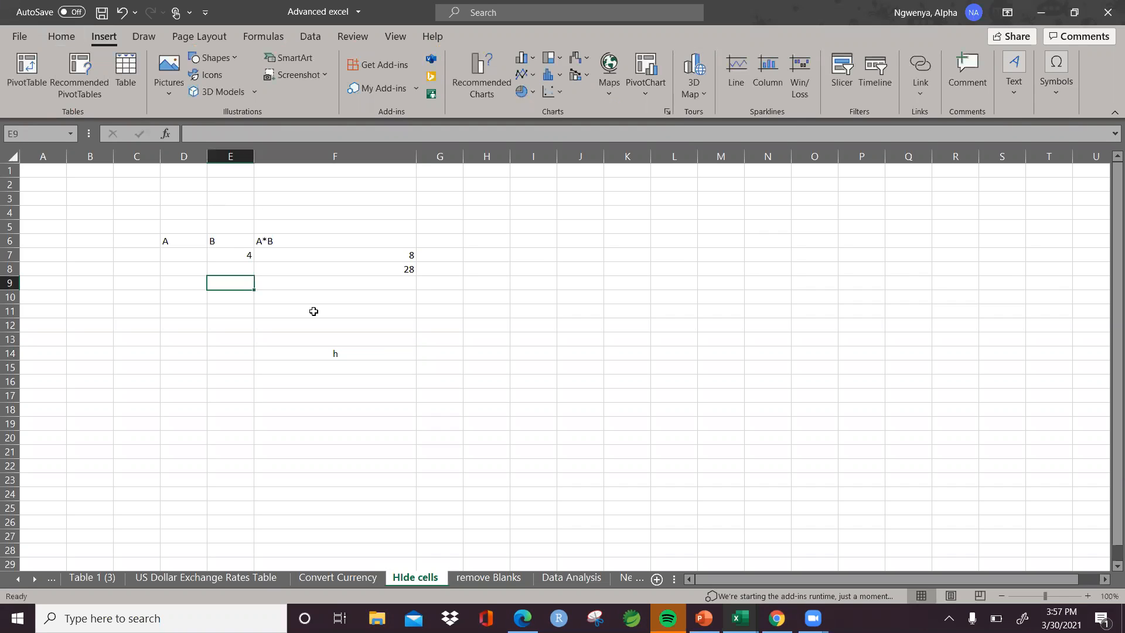
Set the font size of cell F14 to 40
{"action": "left_click", "coordinate": [340, 352]}
{"action": "key", "text": "alt"}
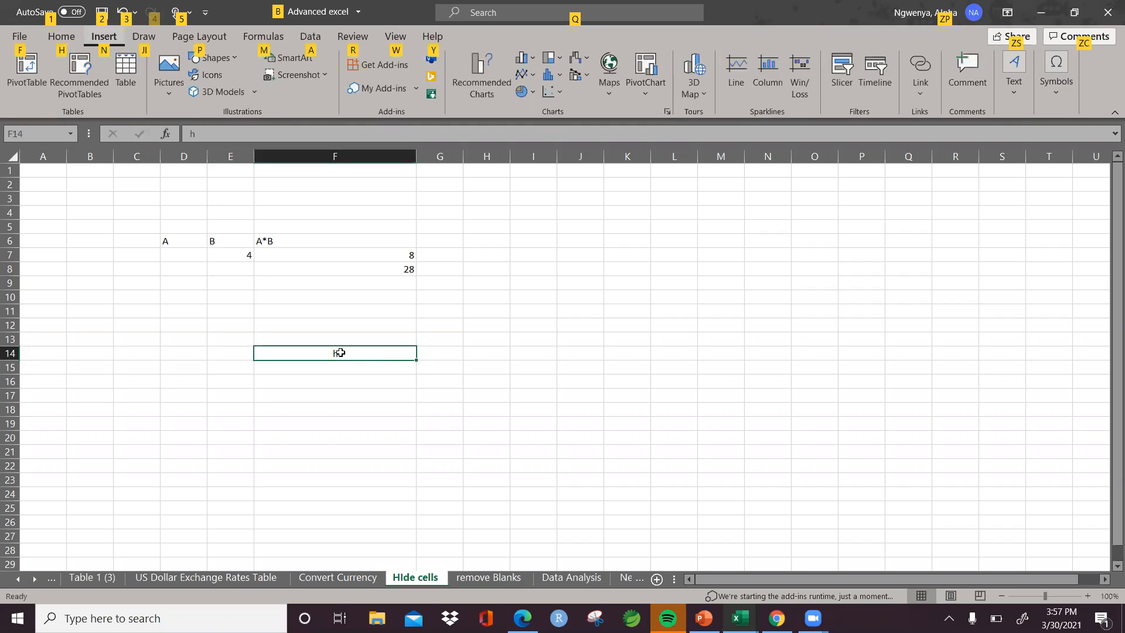
{"action": "key", "text": "h"}
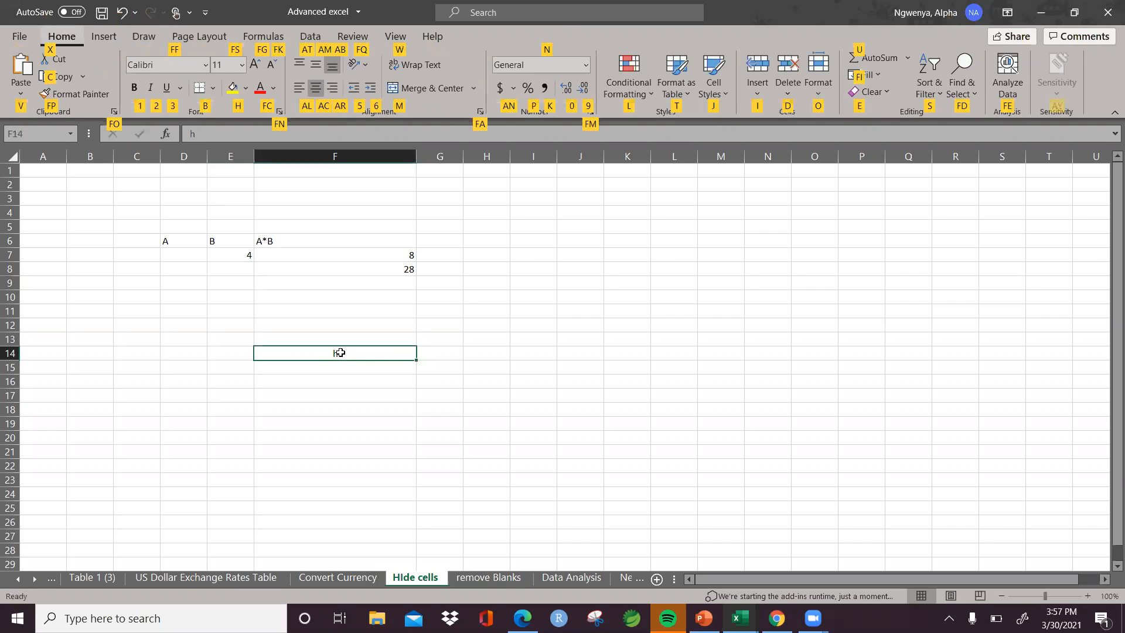
{"action": "key", "text": "f"}
{"action": "key", "text": "s"}
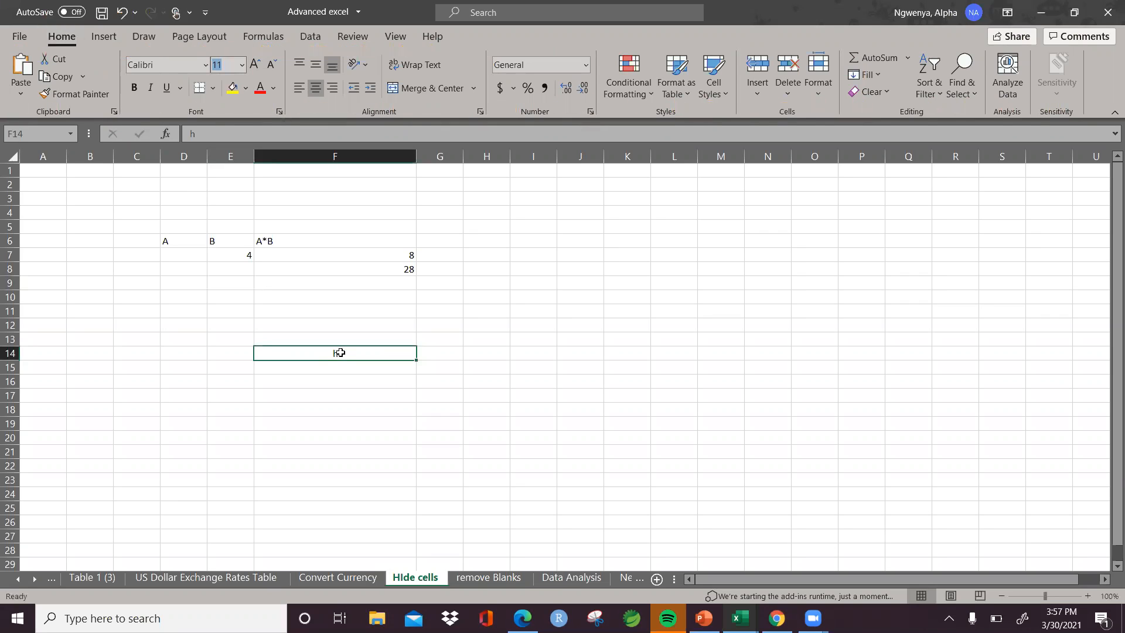
{"action": "type", "text": "40"}
{"action": "key", "text": "Return"}
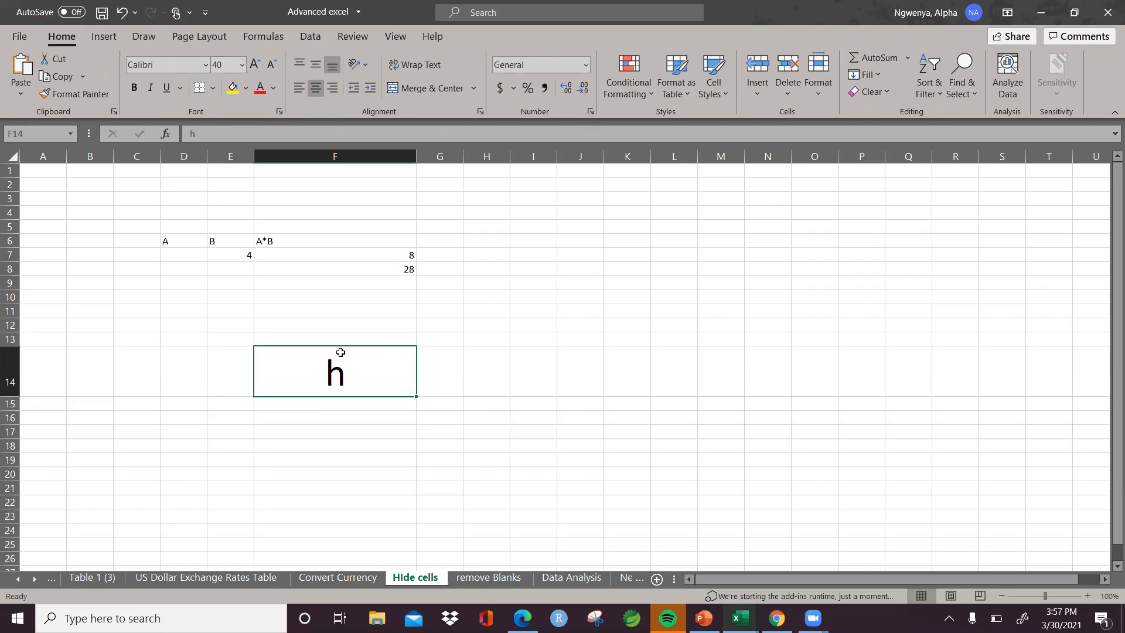
Change the font of the letter in cell F14 to Tahoma
{"action": "key", "text": "alt"}
{"action": "key", "text": "h"}
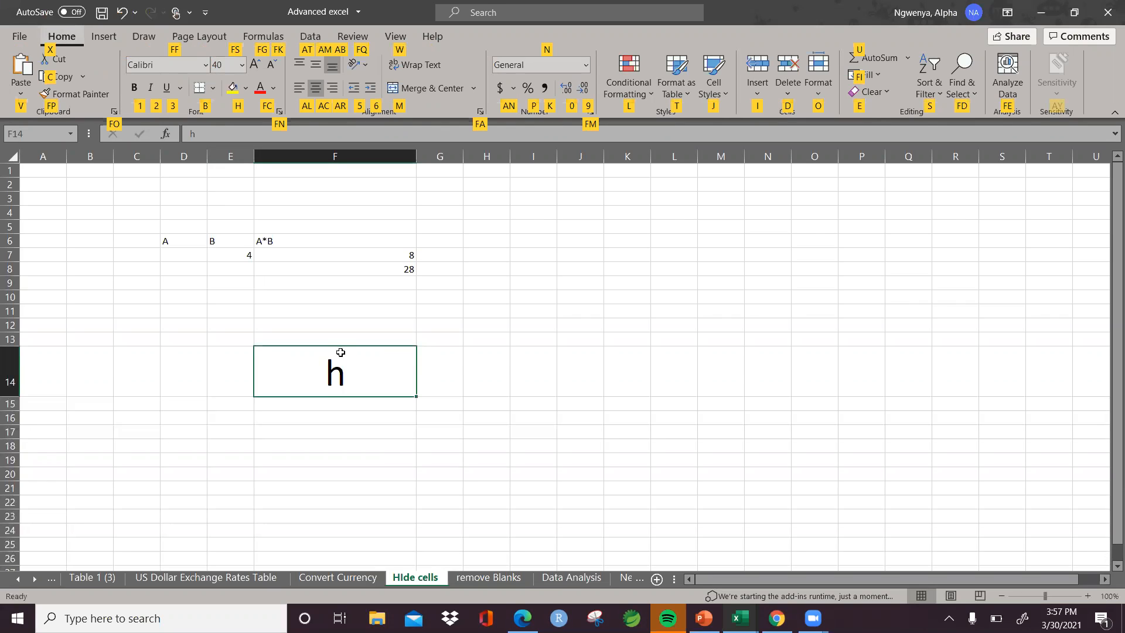
{"action": "key", "text": "f"}
{"action": "key", "text": "f"}
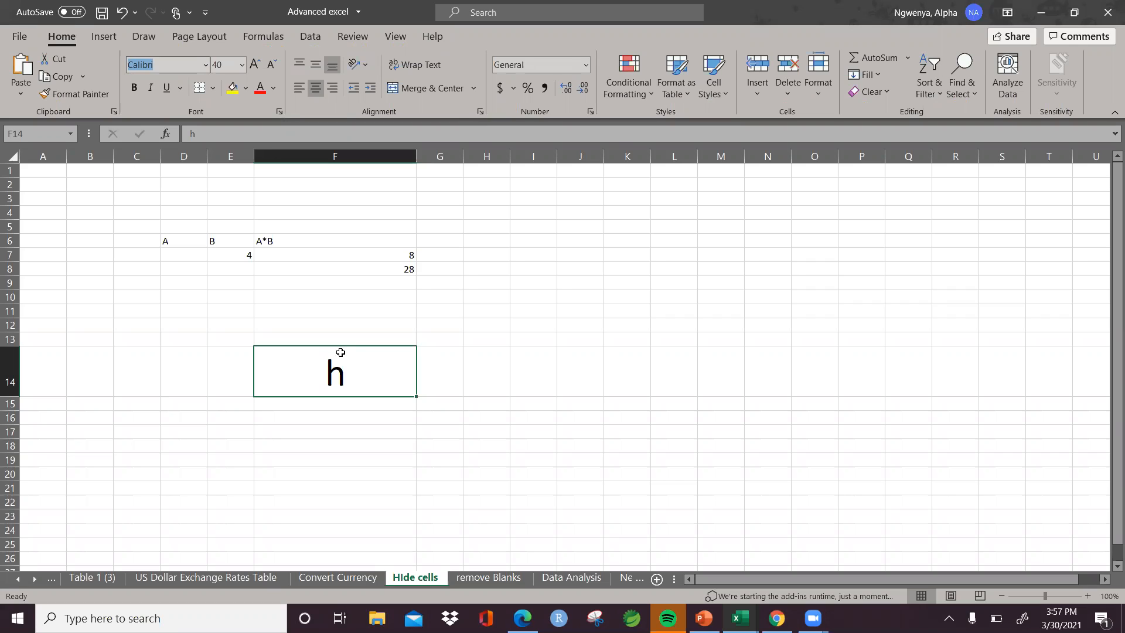
{"action": "type", "text": "t"}
{"action": "key", "text": "Return"}
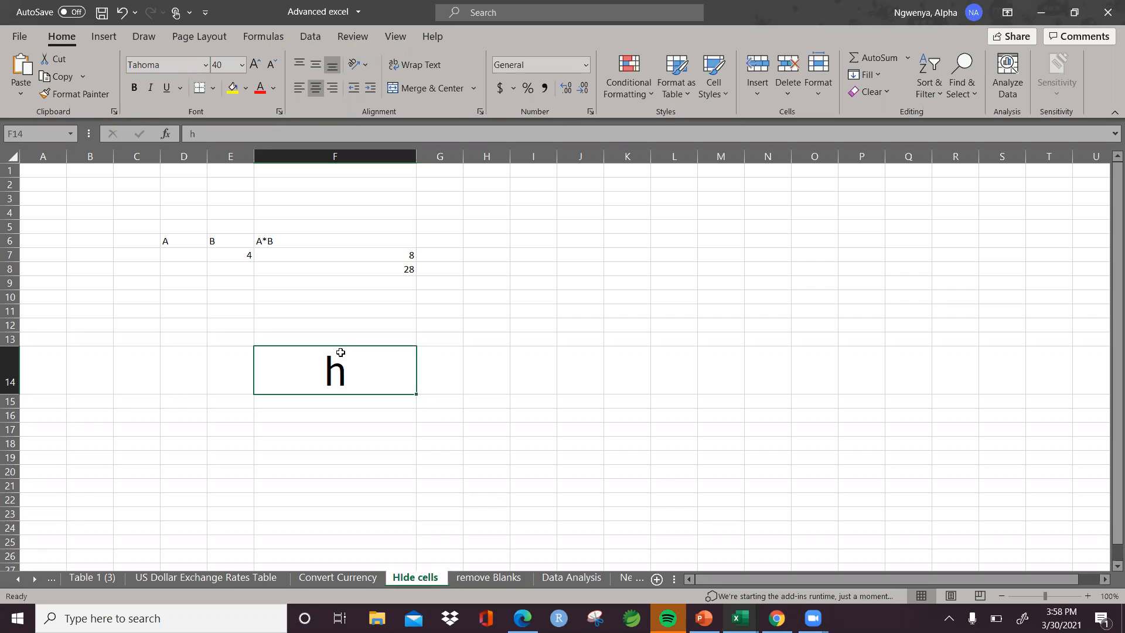
Enter the sample texts usdgcsdjhbc in H8, lidwcgkjcb in J8 and kldnc in L8
{"action": "left_click", "coordinate": [457, 277]}
{"action": "left_click", "coordinate": [483, 274]}
{"action": "type", "text": "usdgcsdjhbc"}
{"action": "left_click", "coordinate": [572, 269]}
{"action": "type", "text": "lidwcgkjcb"}
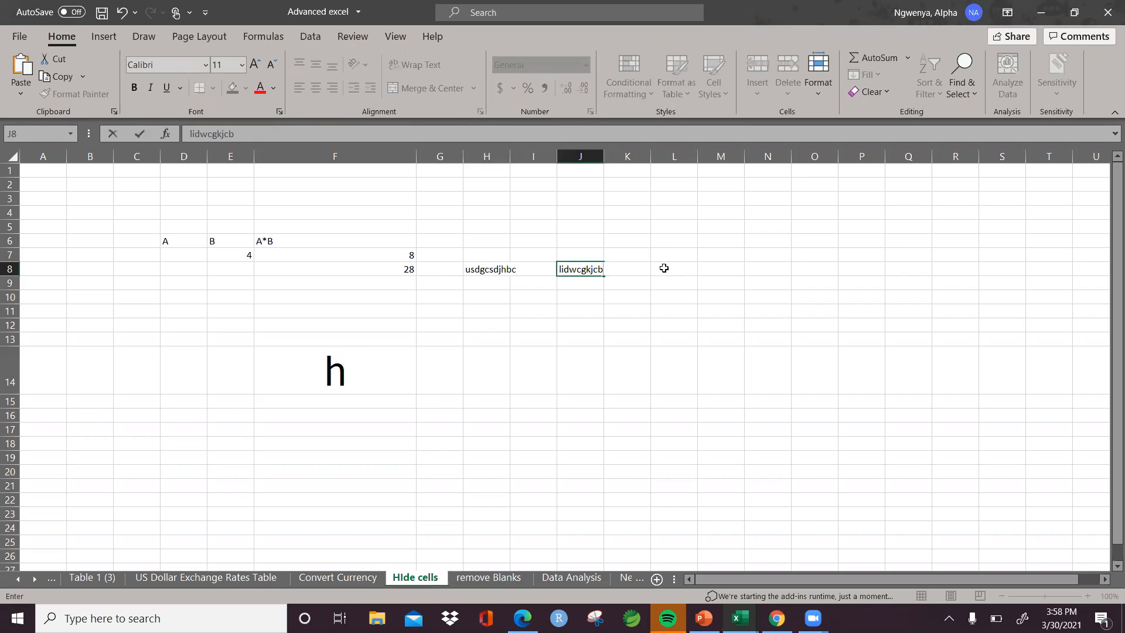
{"action": "left_click", "coordinate": [664, 268]}
{"action": "type", "text": "kldnc"}
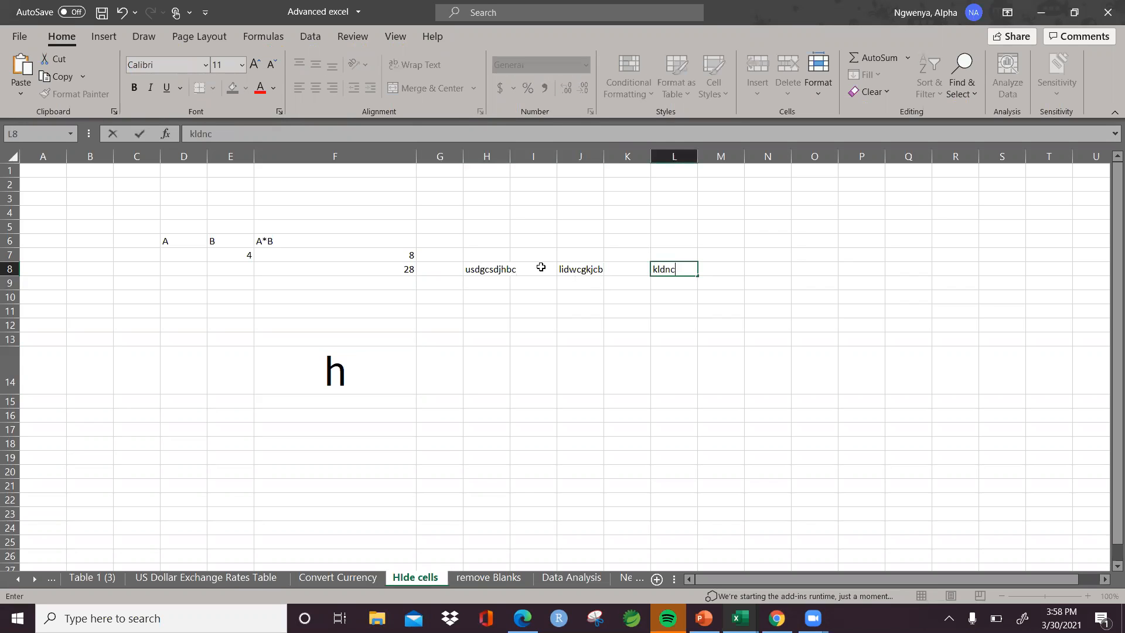
Enter the numbers 1, 2, 3, 4 and 5 across cells I5 to M5
{"action": "left_click", "coordinate": [538, 234]}
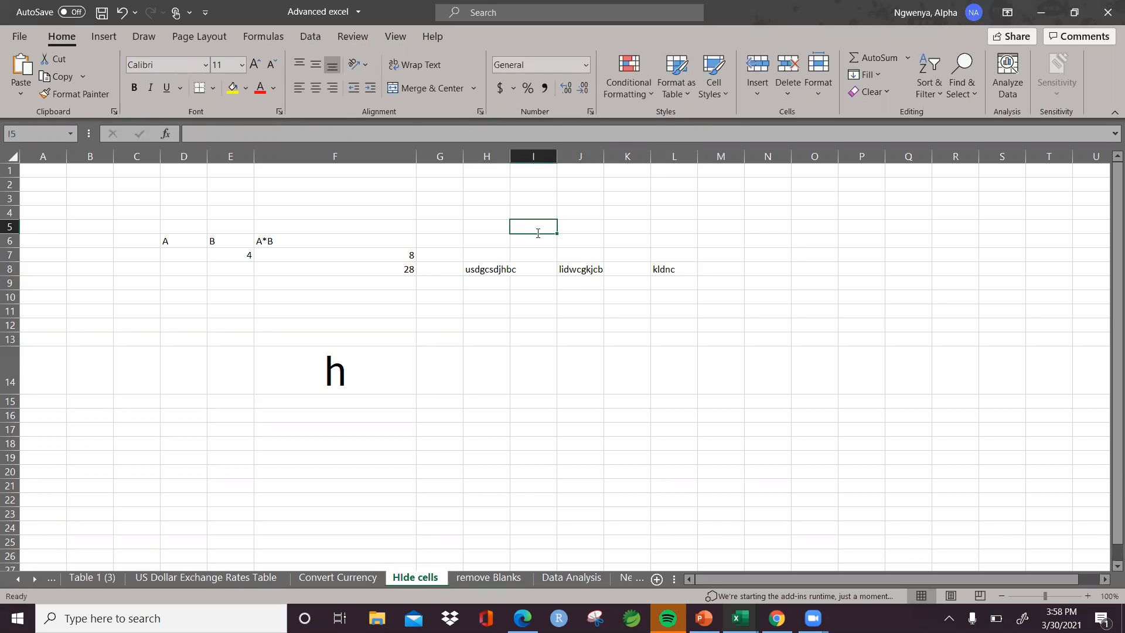
{"action": "type", "text": "1"}
{"action": "key", "text": "Tab"}
{"action": "type", "text": "2"}
{"action": "key", "text": "Tab"}
{"action": "type", "text": "3"}
{"action": "key", "text": "Tab"}
{"action": "type", "text": "4"}
{"action": "key", "text": "Tab"}
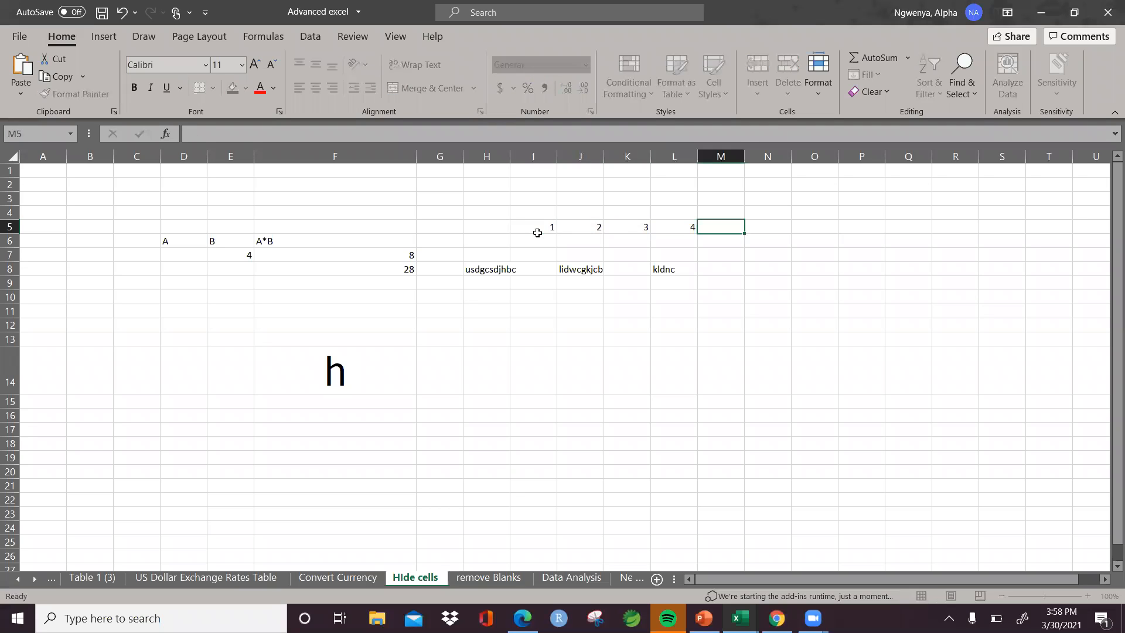
{"action": "type", "text": "5"}
{"action": "key", "text": "Tab"}
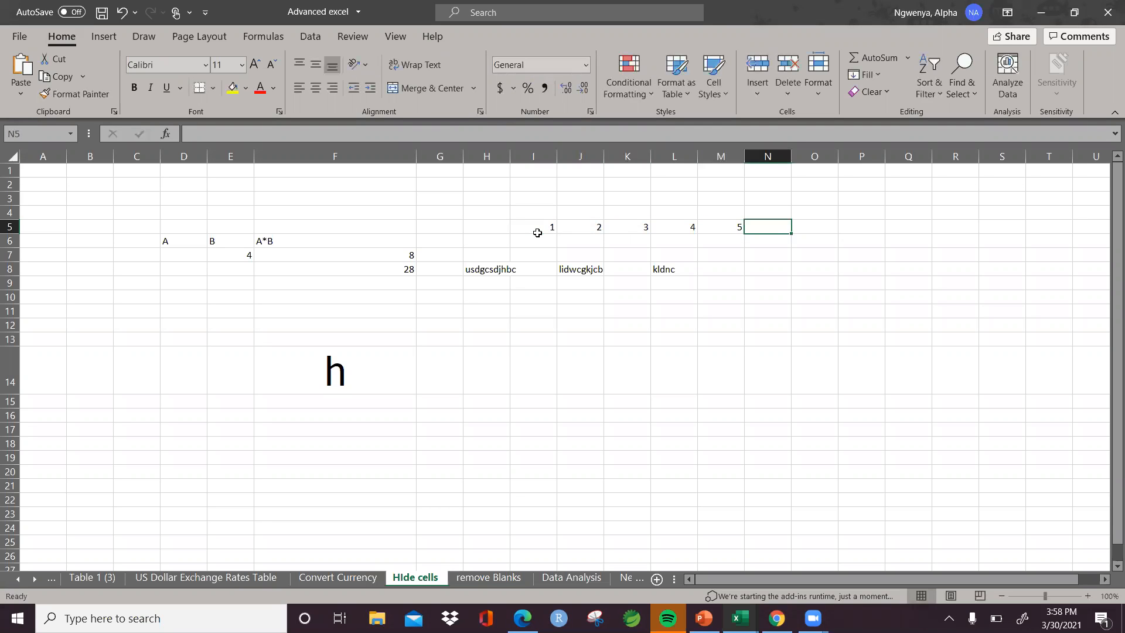
Return to cell I5 and select the row of numbers from I5 to M5
{"action": "key", "text": "Left"}
{"action": "key", "text": "Left"}
{"action": "key", "text": "Left"}
{"action": "key", "text": "Left"}
{"action": "key", "text": "Left"}
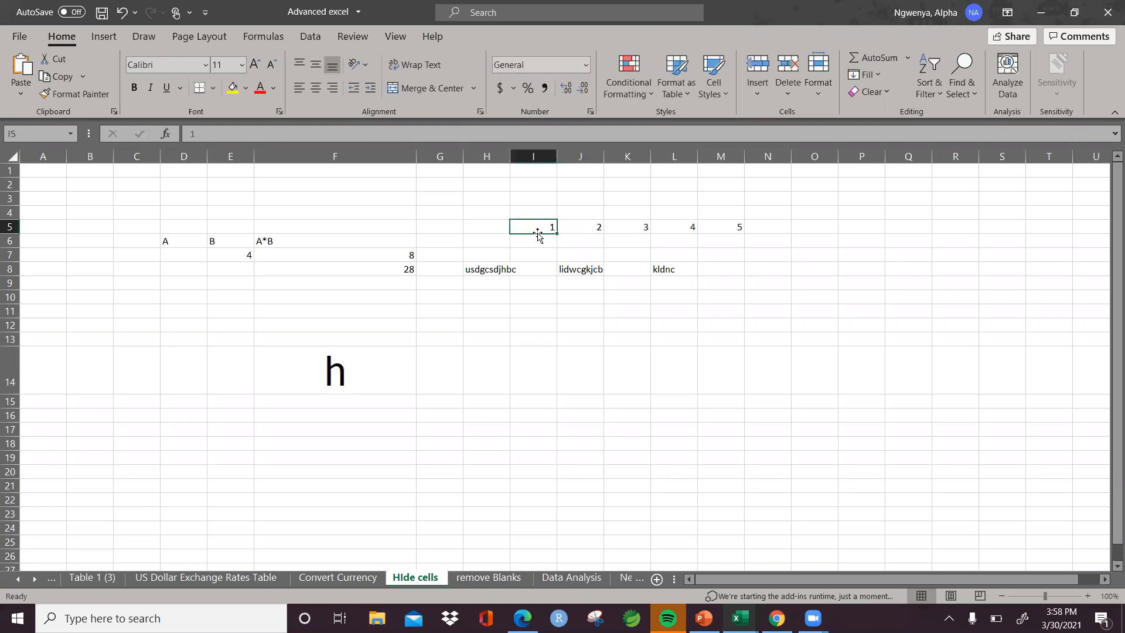
{"action": "mouse_move", "coordinate": [538, 233]}
{"action": "left_mouse_down"}
{"action": "mouse_move", "coordinate": [682, 237]}
{"action": "mouse_move", "coordinate": [550, 227]}
{"action": "left_mouse_up"}
{"action": "key", "text": "shift+space"}
{"action": "key", "text": "Right"}
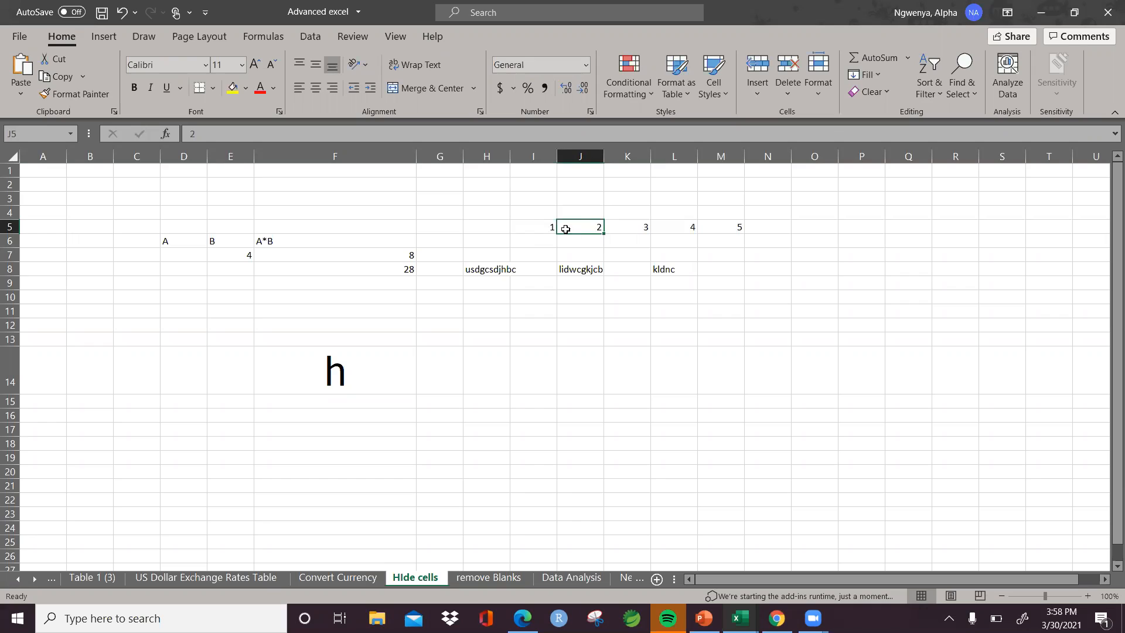
{"action": "left_click", "coordinate": [534, 229]}
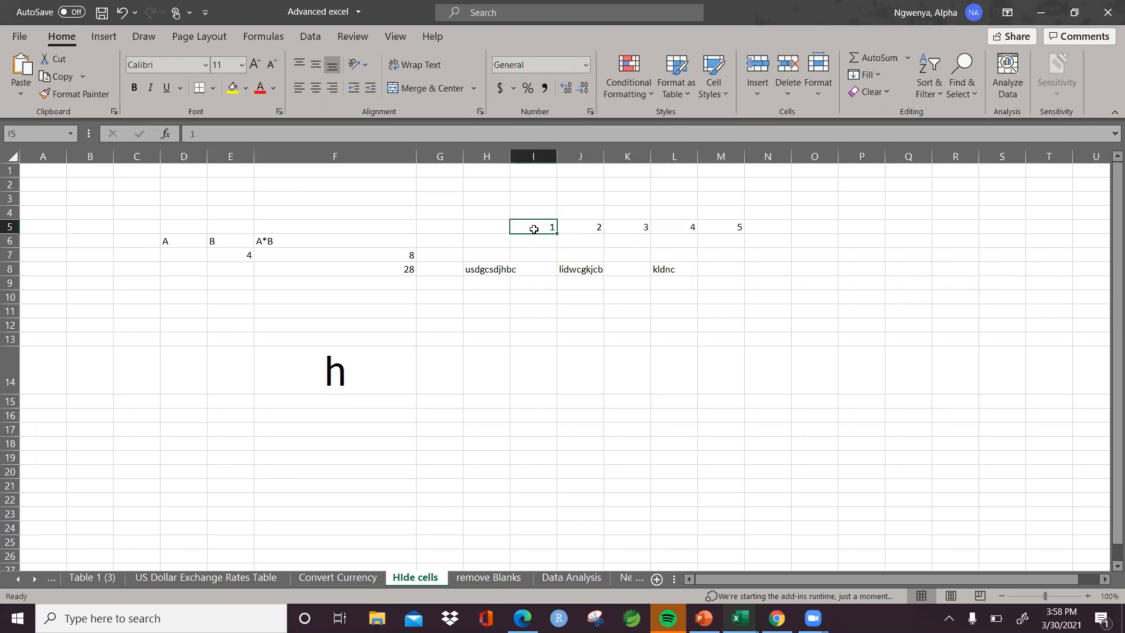
{"action": "key", "text": "shift+Right"}
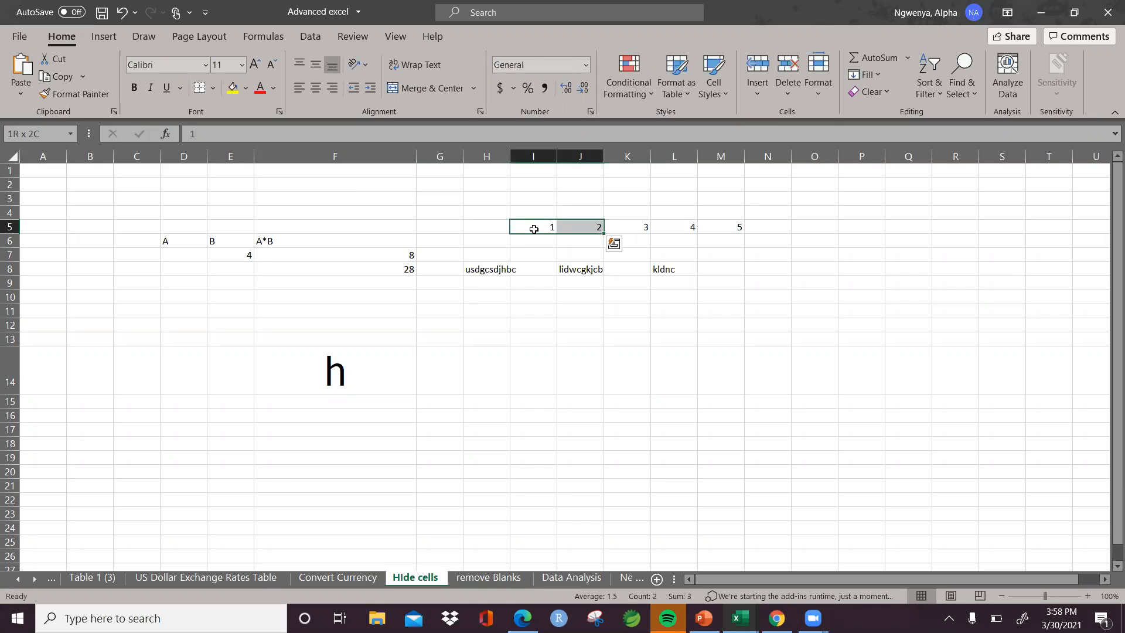
{"action": "key", "text": "shift+Right"}
{"action": "key", "text": "shift+Right"}
{"action": "key", "text": "shift+Right"}
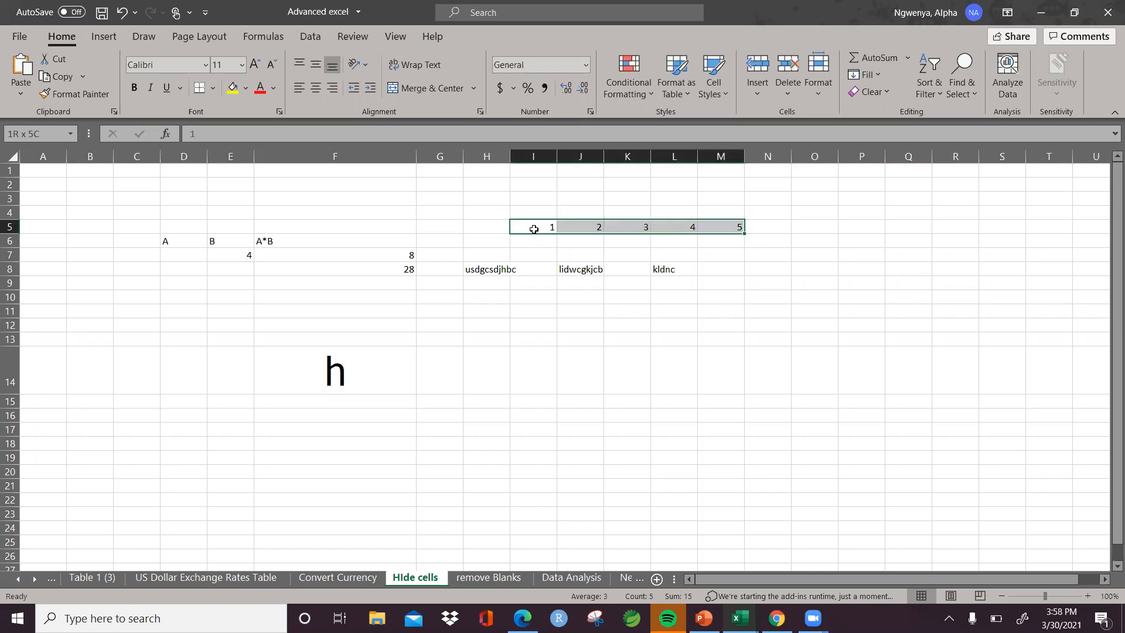
Extend the selection from the number row several rows down and across to column Q
{"action": "key", "text": "shift+Down"}
{"action": "key", "text": "shift+Down"}
{"action": "key", "text": "shift+Down"}
{"action": "key", "text": "shift+Down"}
{"action": "key", "text": "shift+Down"}
{"action": "key", "text": "shift+Down"}
{"action": "key", "text": "shift+Down"}
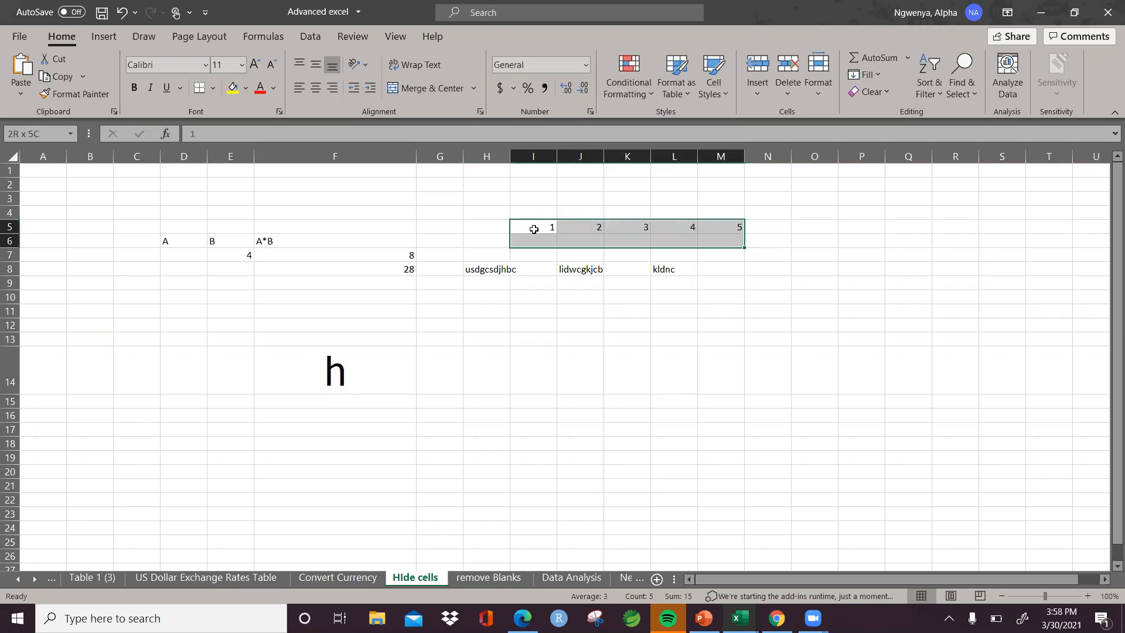
{"action": "key", "text": "shift+Right"}
{"action": "key", "text": "shift+Right"}
{"action": "key", "text": "shift+Right"}
{"action": "key", "text": "shift+Right"}
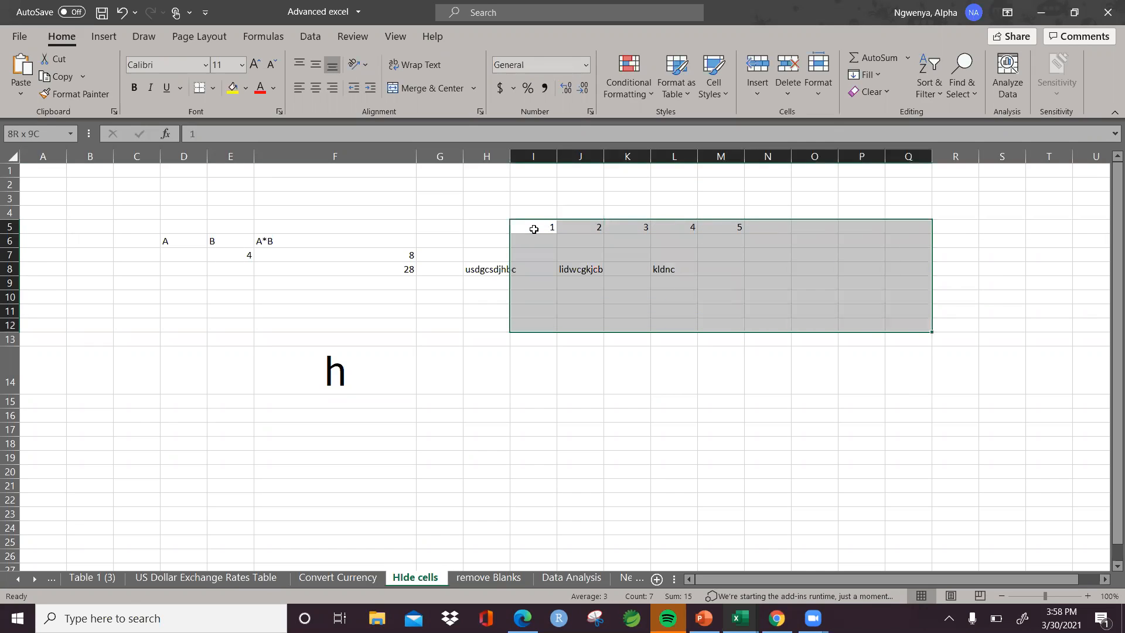
{"action": "key", "text": "shift+Down"}
{"action": "key", "text": "shift+Down"}
{"action": "key", "text": "shift+Down"}
{"action": "key", "text": "shift+Down"}
Shrink the extended selection back to the range I5:M5
{"action": "key", "text": "shift+Up"}
{"action": "key", "text": "shift+Up"}
{"action": "key", "text": "shift+Up"}
{"action": "key", "text": "shift+Up"}
{"action": "key", "text": "shift+Up"}
{"action": "key", "text": "shift+Up"}
{"action": "key", "text": "shift+Up"}
{"action": "key", "text": "shift+Up"}
{"action": "key", "text": "shift+Up"}
{"action": "key", "text": "shift+Up"}
{"action": "key", "text": "shift+Up"}
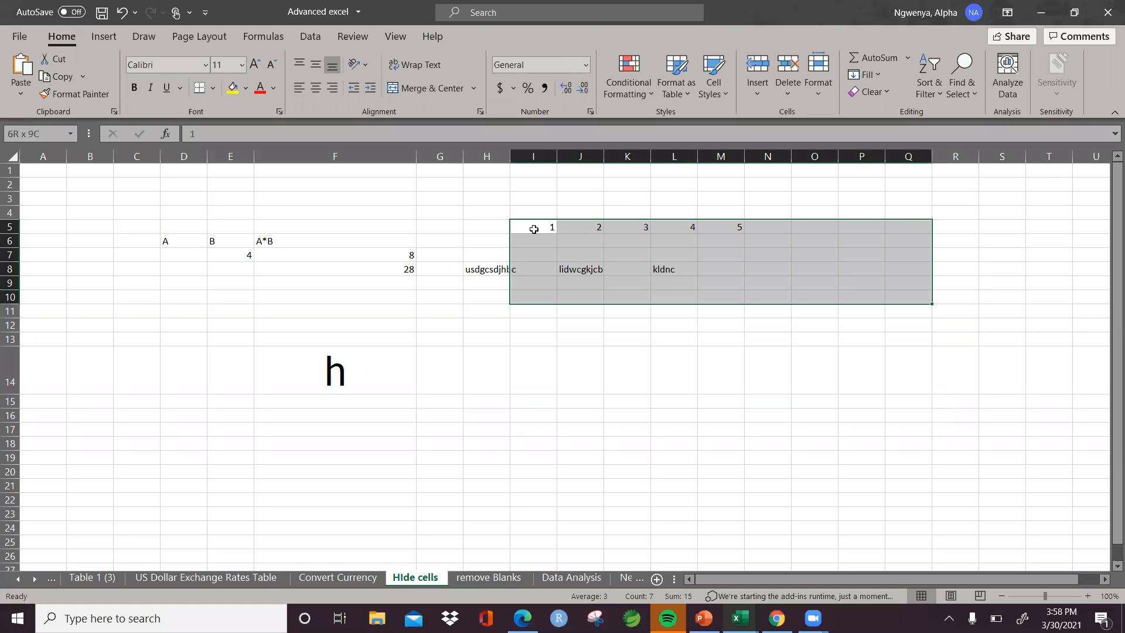
{"action": "key", "text": "shift+Left"}
{"action": "key", "text": "shift+Left"}
{"action": "key", "text": "shift+Left"}
{"action": "key", "text": "shift+Left"}
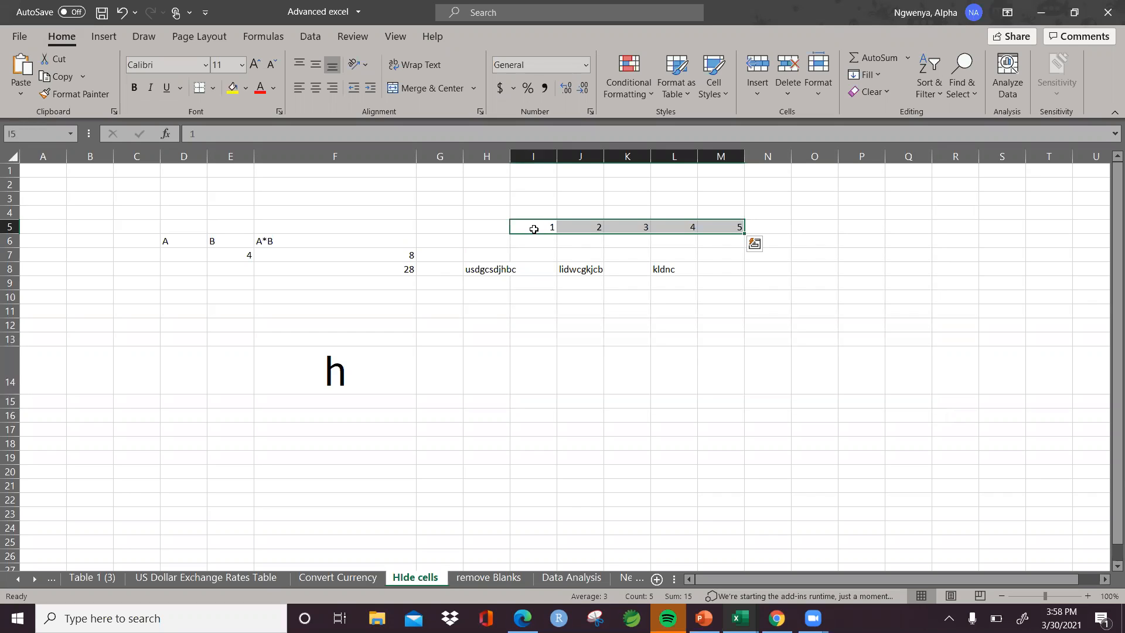
Collapse the selection to cell I5 and center its number horizontally
{"action": "key", "text": "Left"}
{"action": "key", "text": "Left"}
{"action": "key", "text": "Right"}
{"action": "key", "text": "Right"}
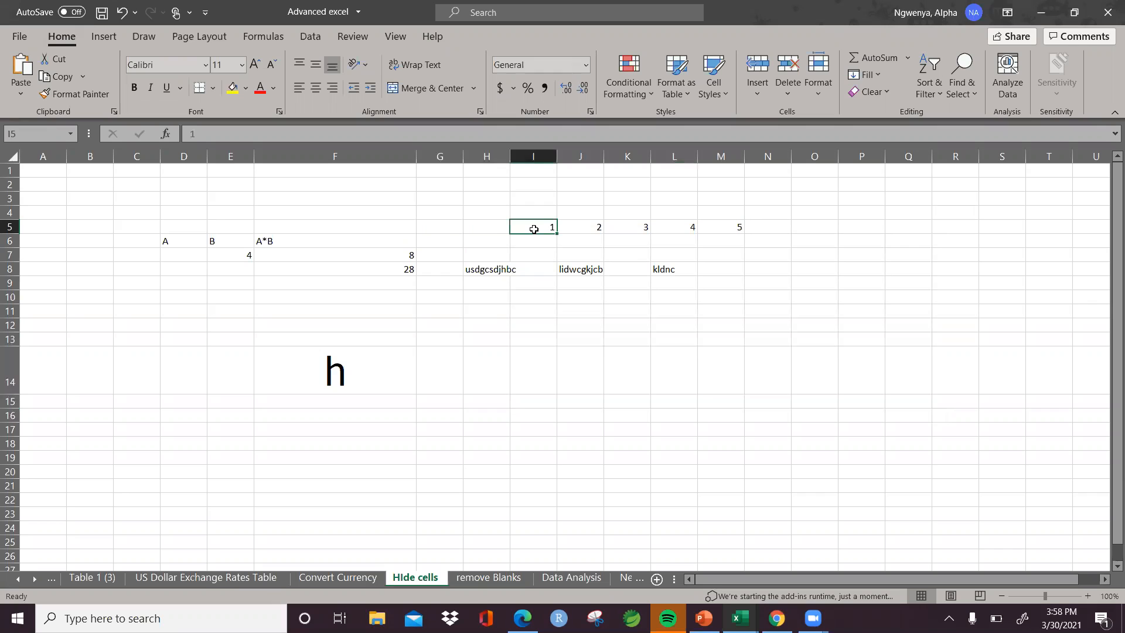
{"action": "key", "text": "alt"}
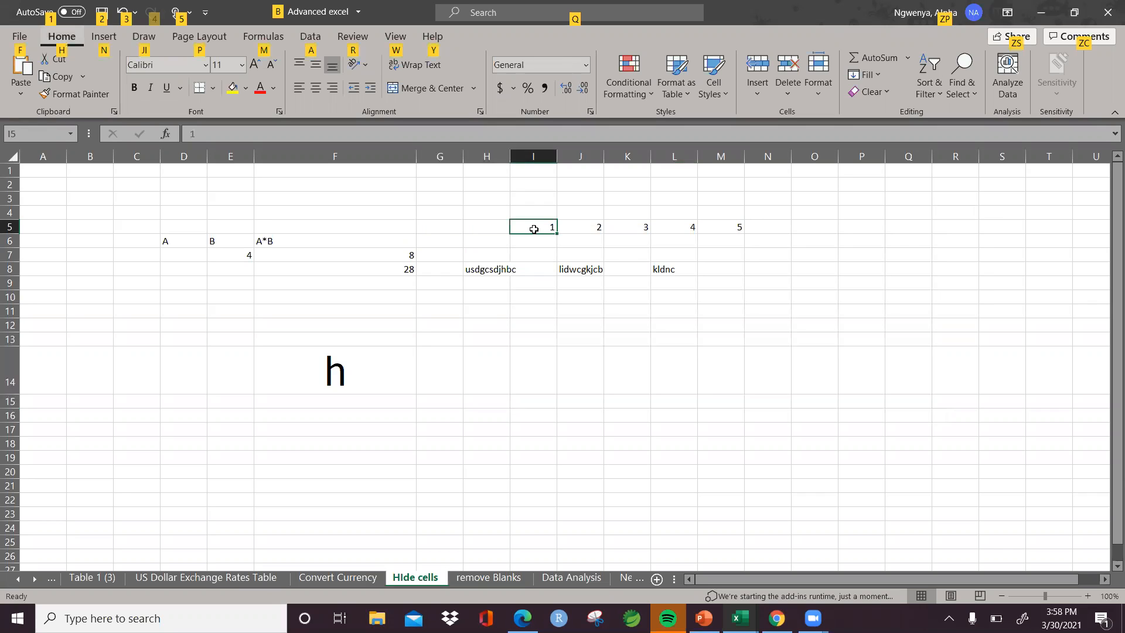
{"action": "key", "text": "h"}
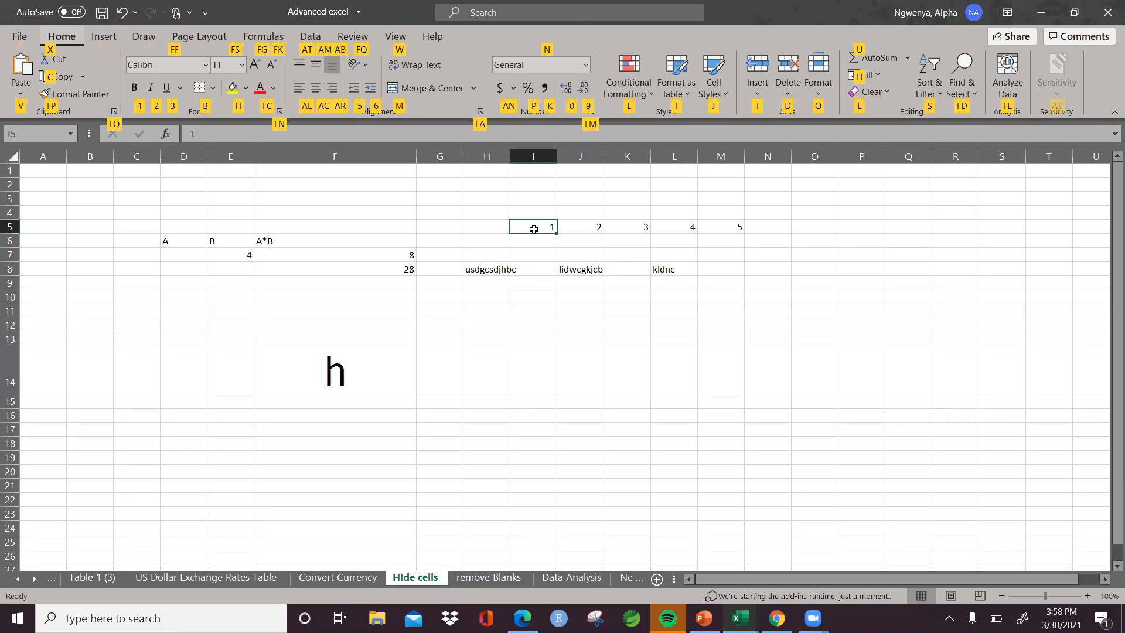
{"action": "key", "text": "a"}
{"action": "key", "text": "c"}
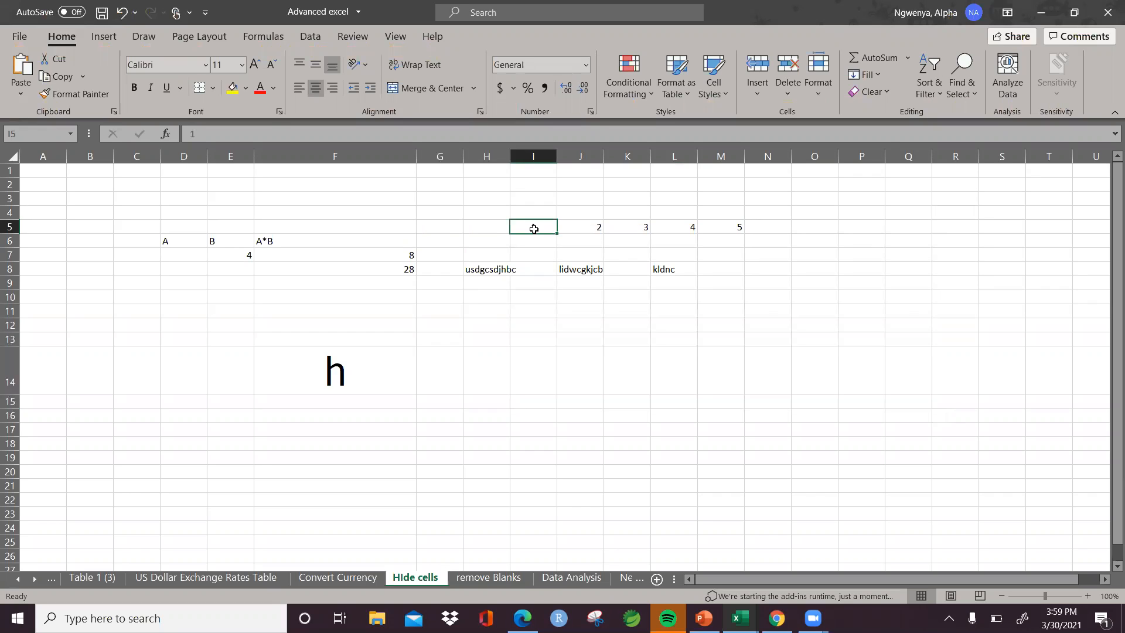
From cell K5, set the height of row 5 to 20
{"action": "key", "text": "Right"}
{"action": "key", "text": "Right"}
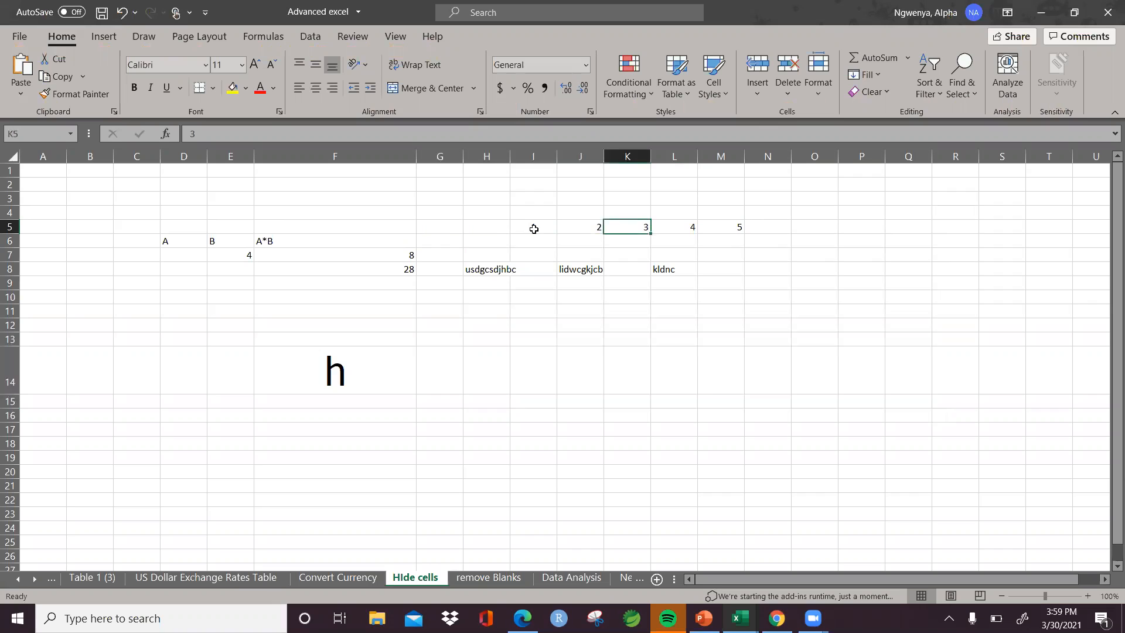
{"action": "key", "text": "alt"}
{"action": "key", "text": "h"}
{"action": "key", "text": "o"}
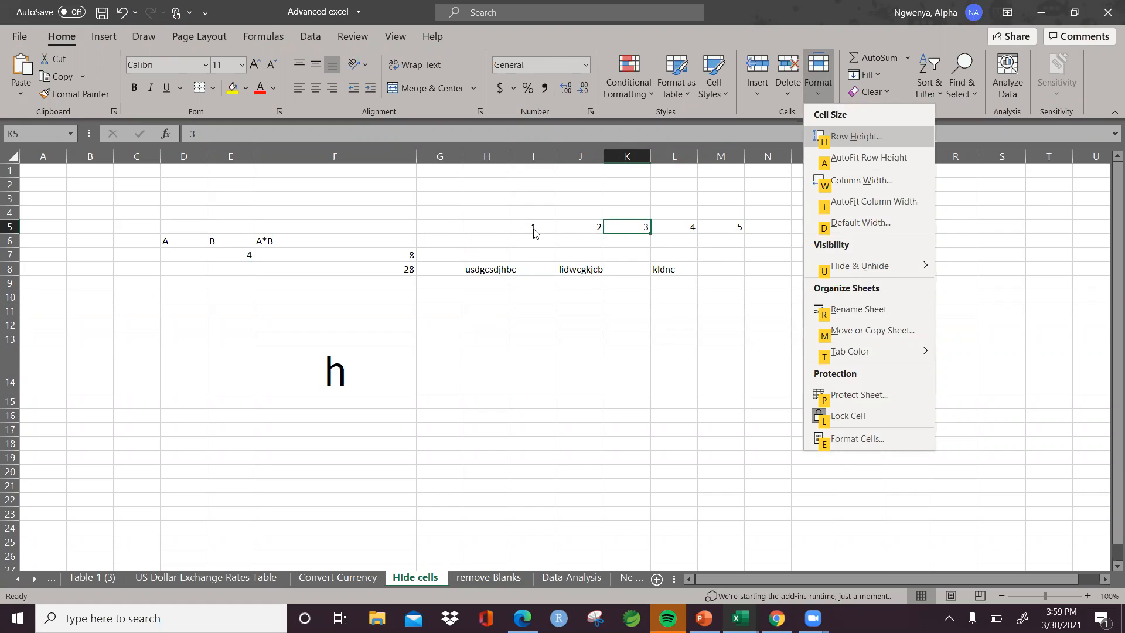
{"action": "key", "text": "h"}
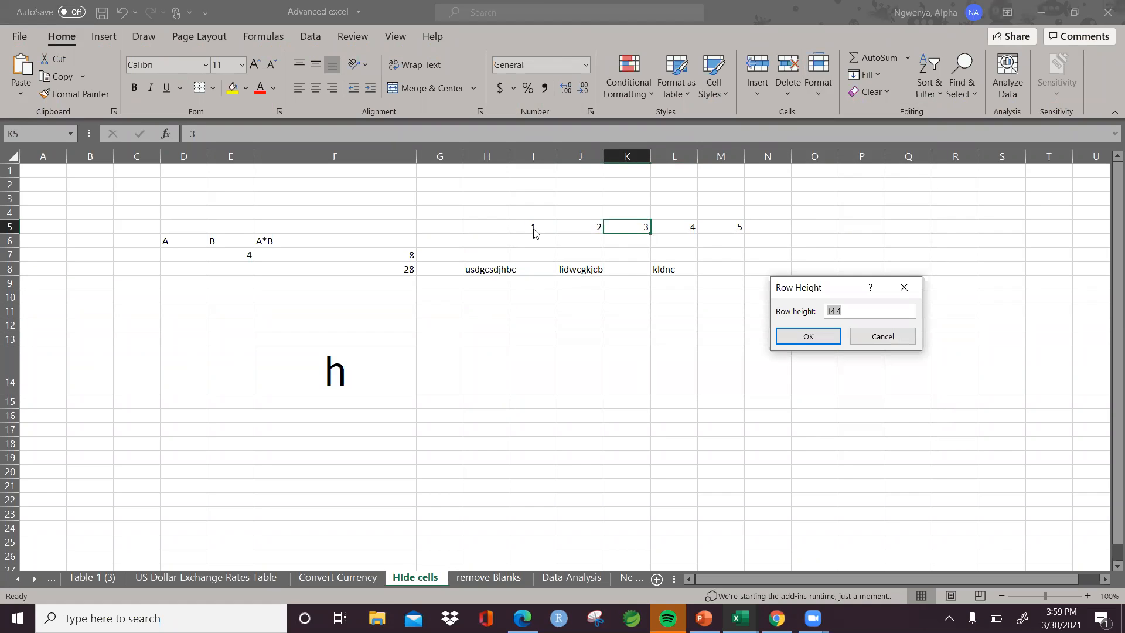
{"action": "type", "text": "20"}
{"action": "key", "text": "Return"}
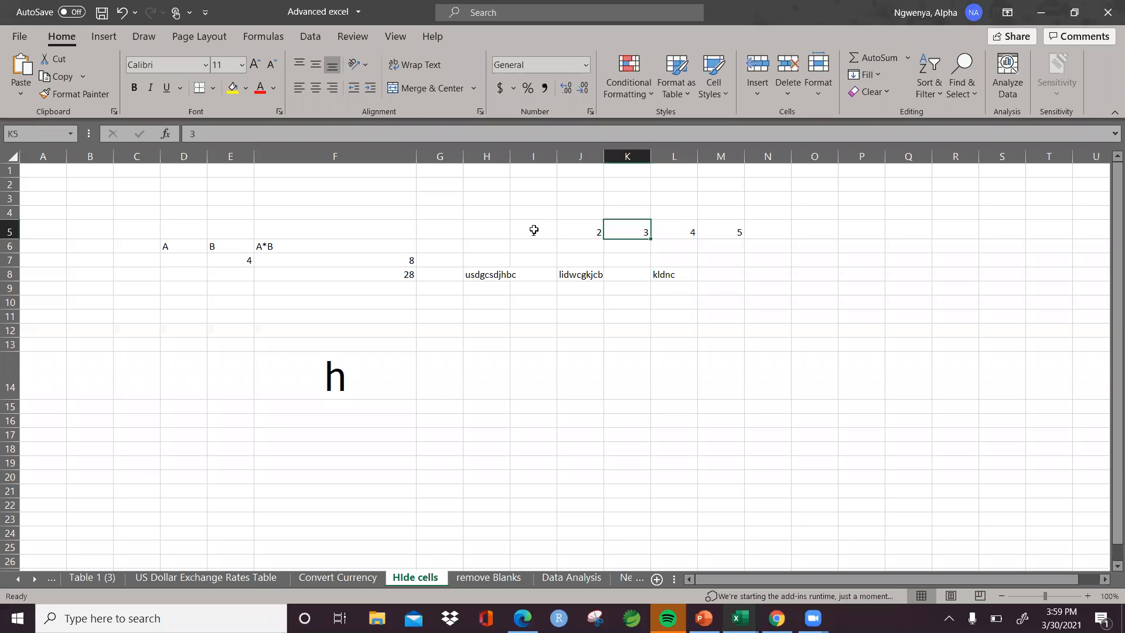
Hide row 5, which contains the numbers 1 to 5
{"action": "key", "text": "alt"}
{"action": "key", "text": "h"}
{"action": "key", "text": "o"}
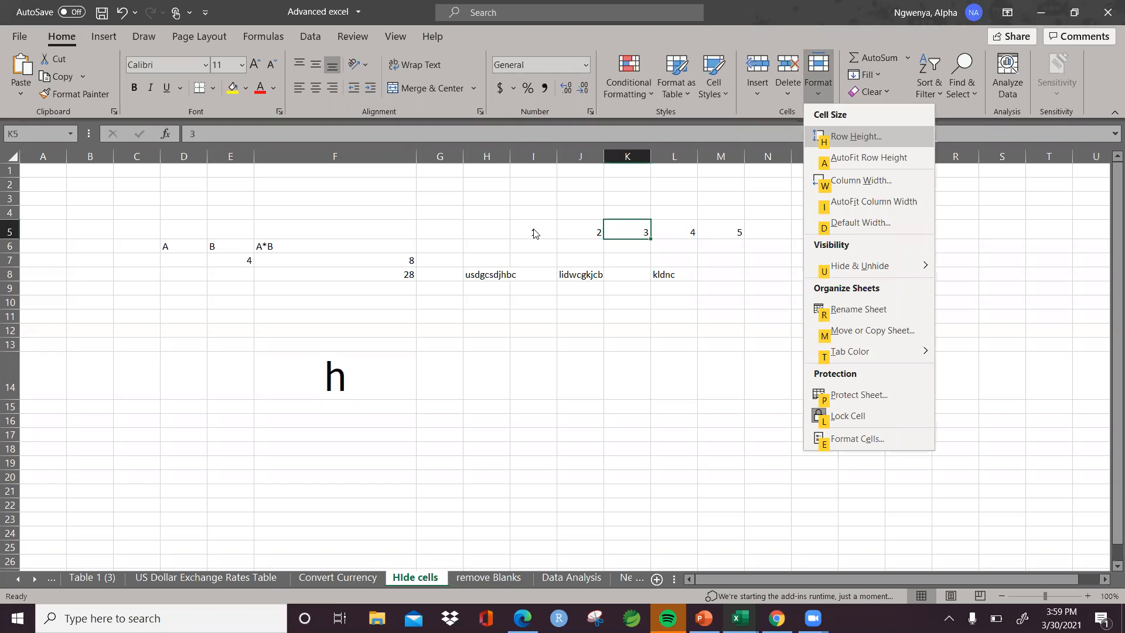
{"action": "key", "text": "u"}
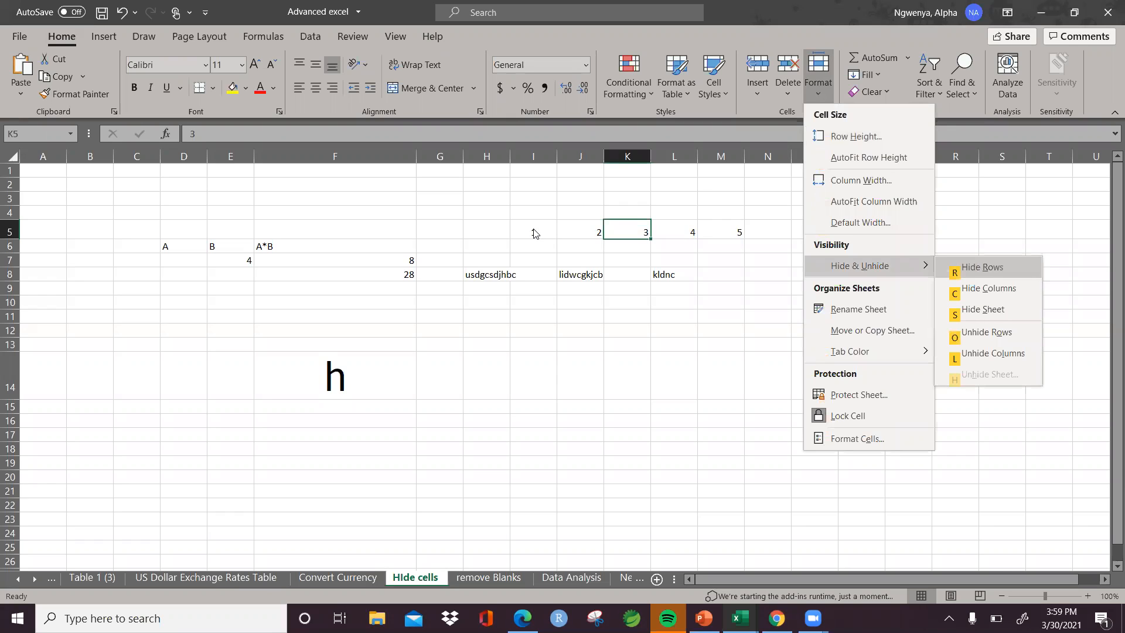
{"action": "key", "text": "r"}
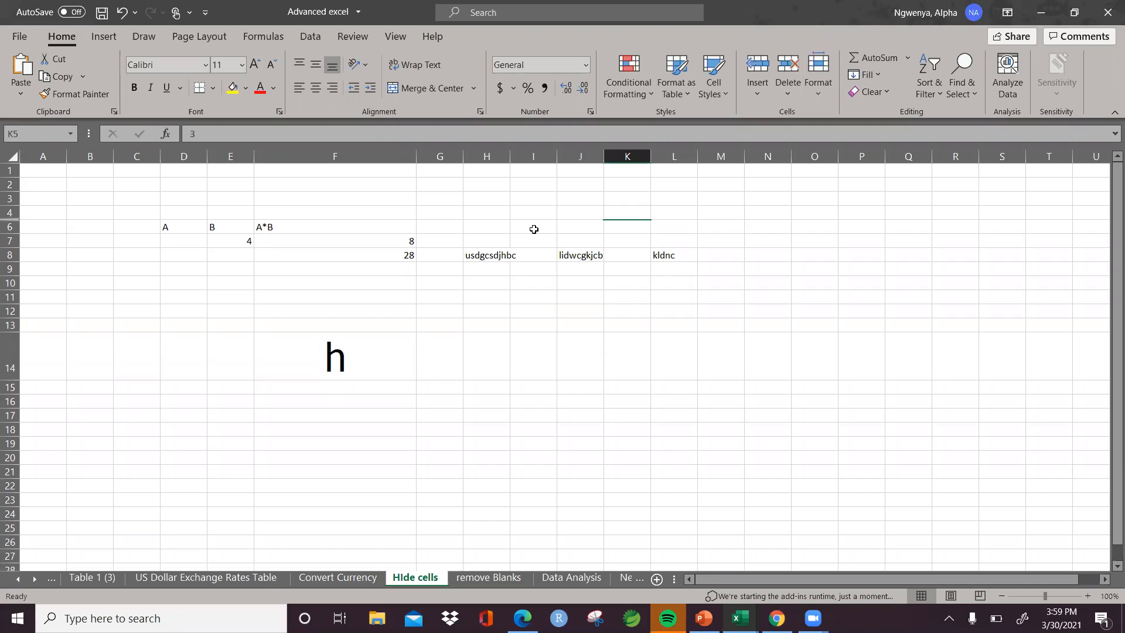
Select cell F8 in the A*B column and hide column F
{"action": "left_click", "coordinate": [391, 261]}
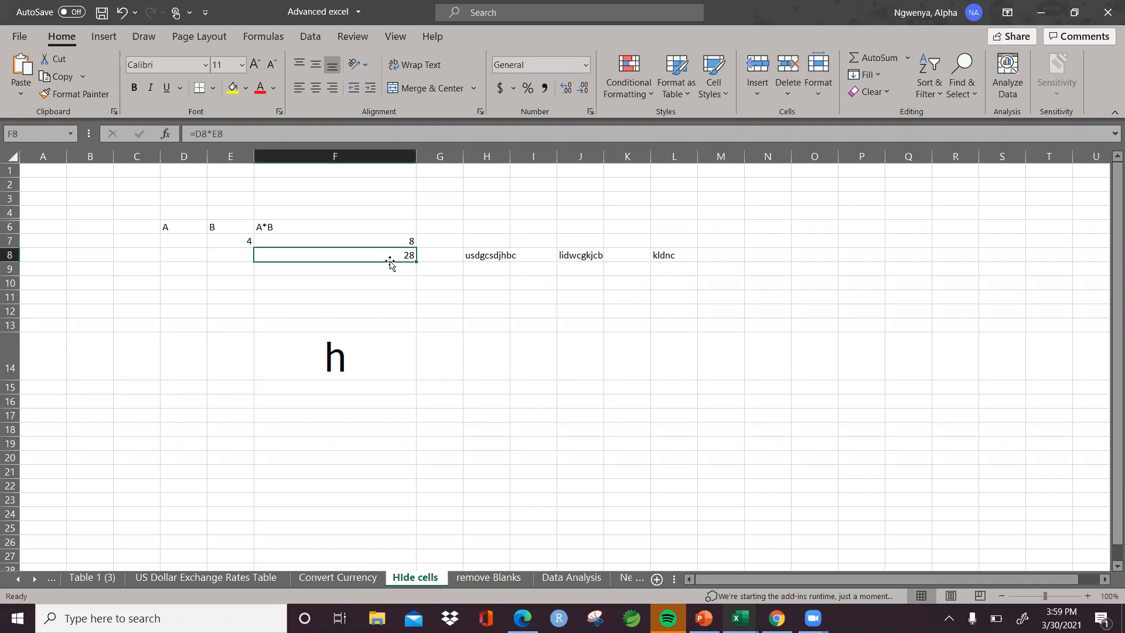
{"action": "key", "text": "alt"}
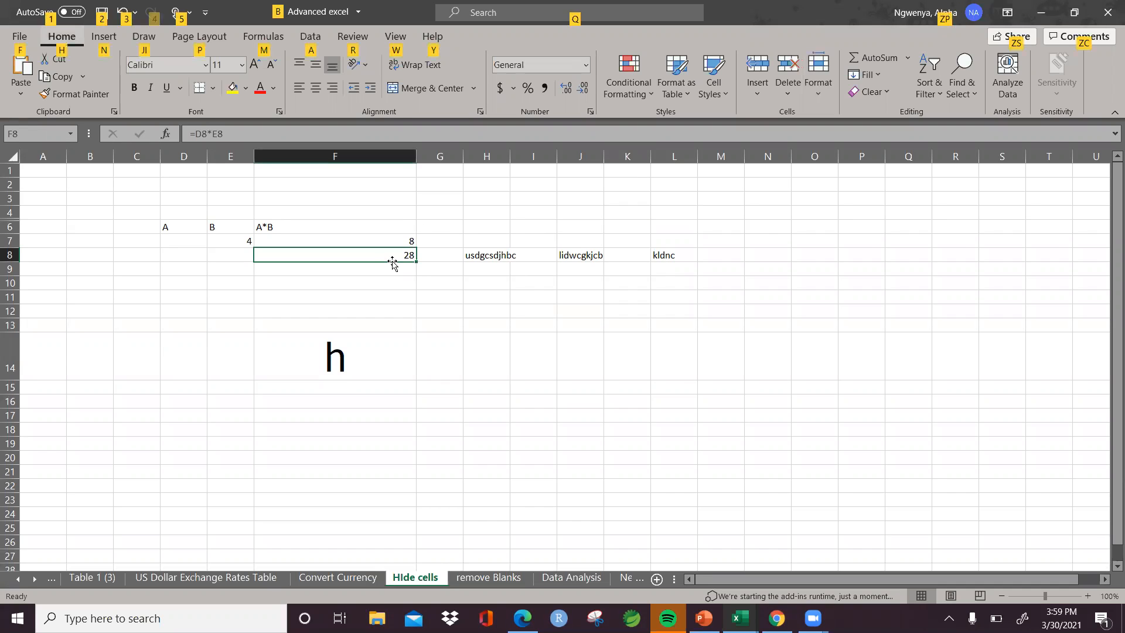
{"action": "key", "text": "h"}
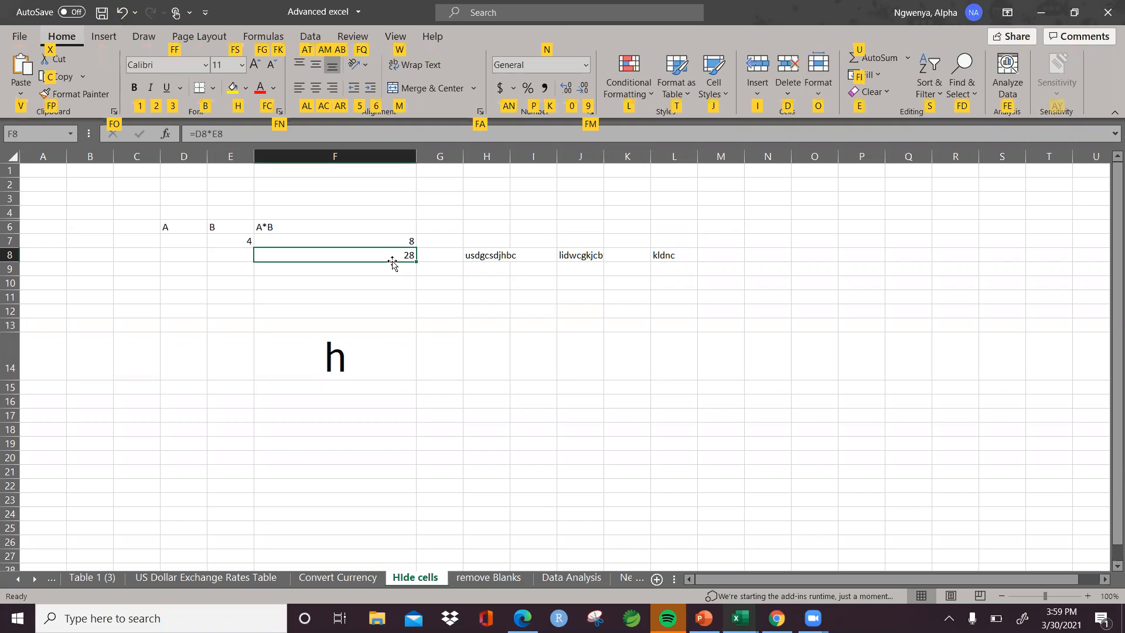
{"action": "key", "text": "o"}
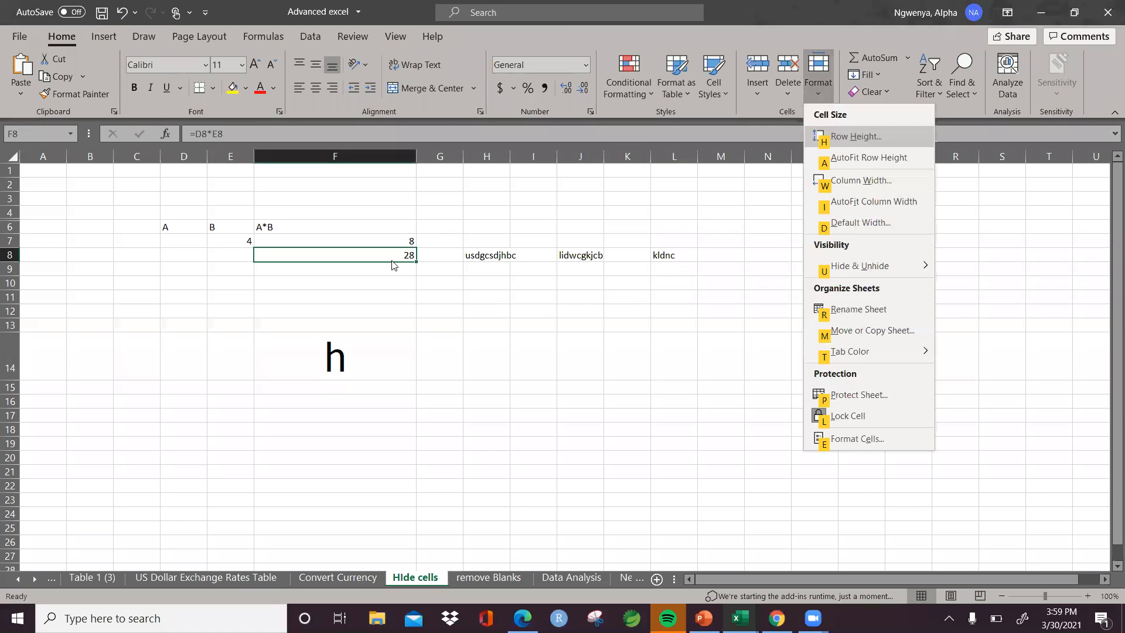
{"action": "key", "text": "u"}
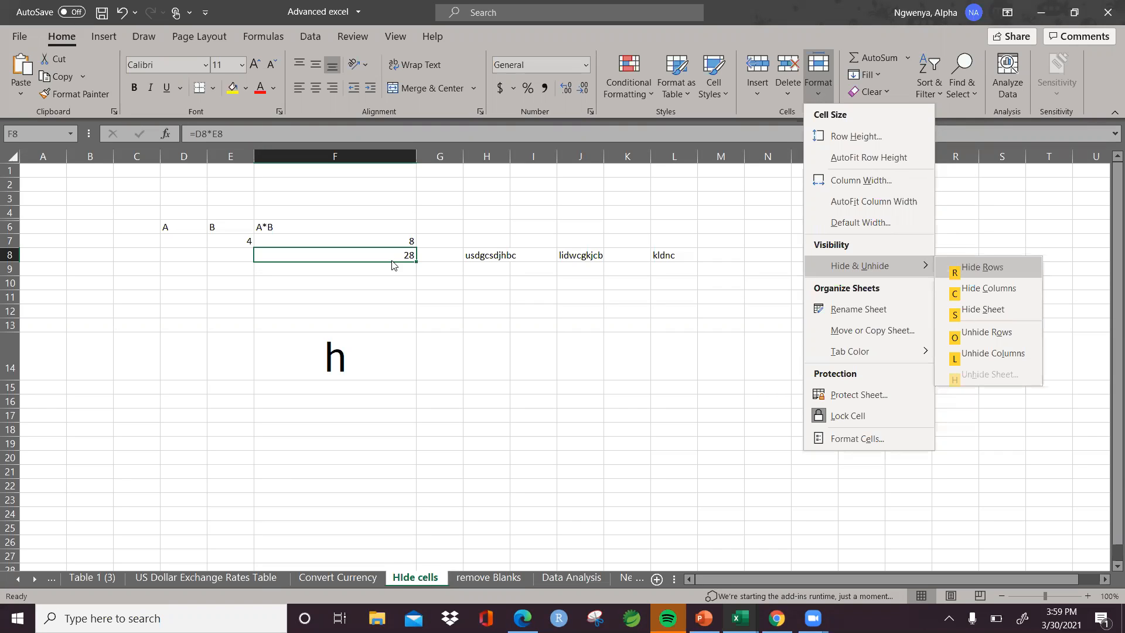
{"action": "key", "text": "c"}
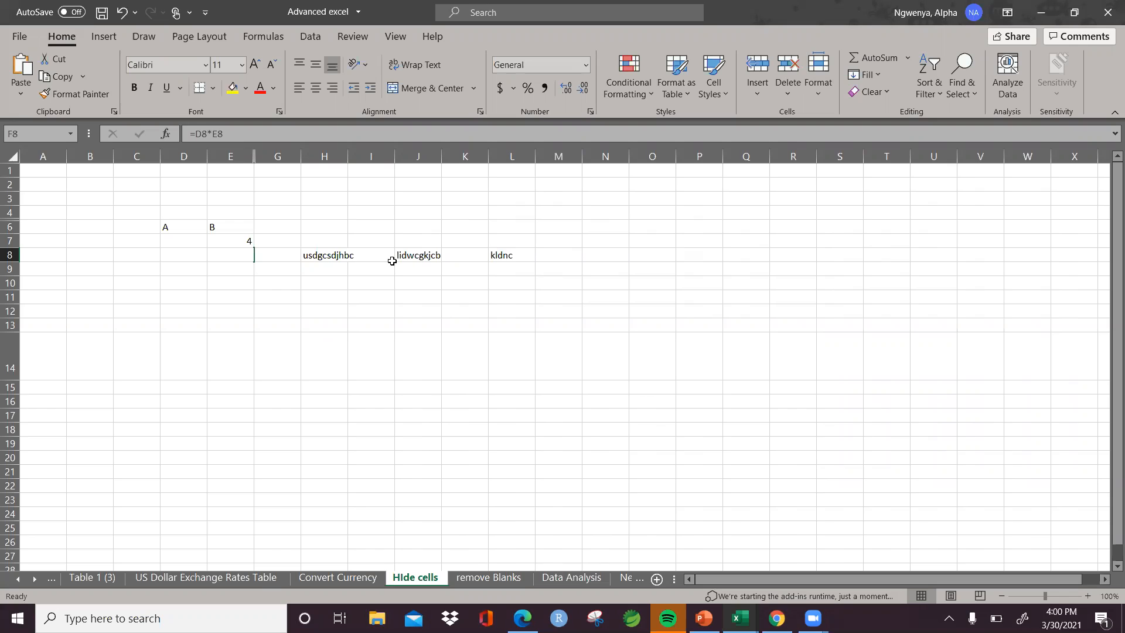
{"action": "left_click", "coordinate": [336, 285]}
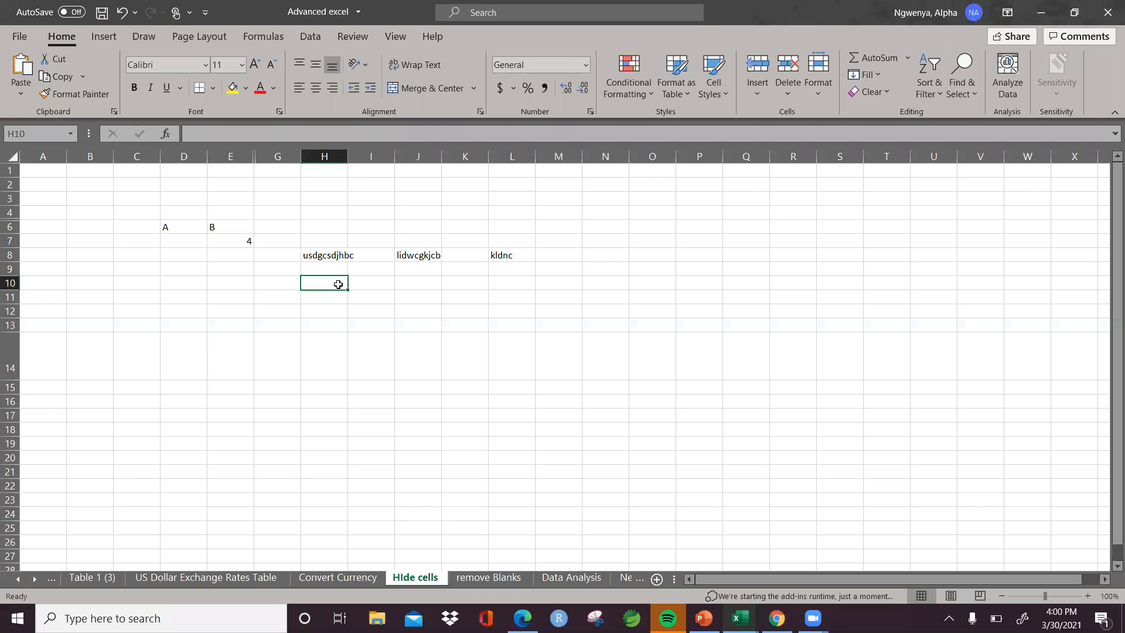
{"action": "left_click", "coordinate": [328, 251]}
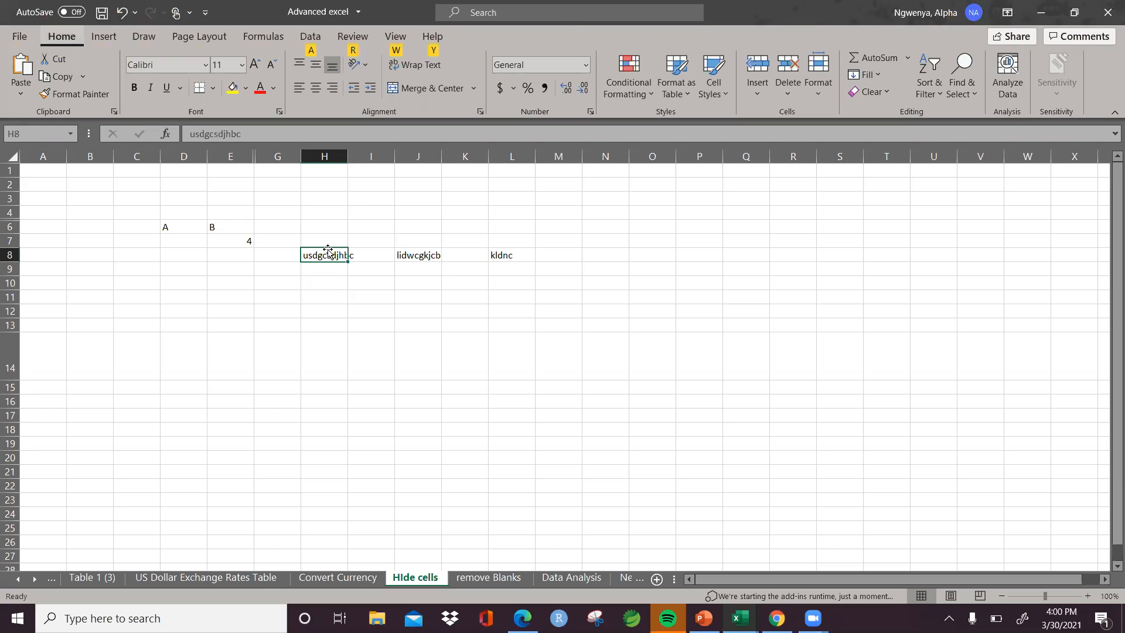
{"action": "key", "text": "alt"}
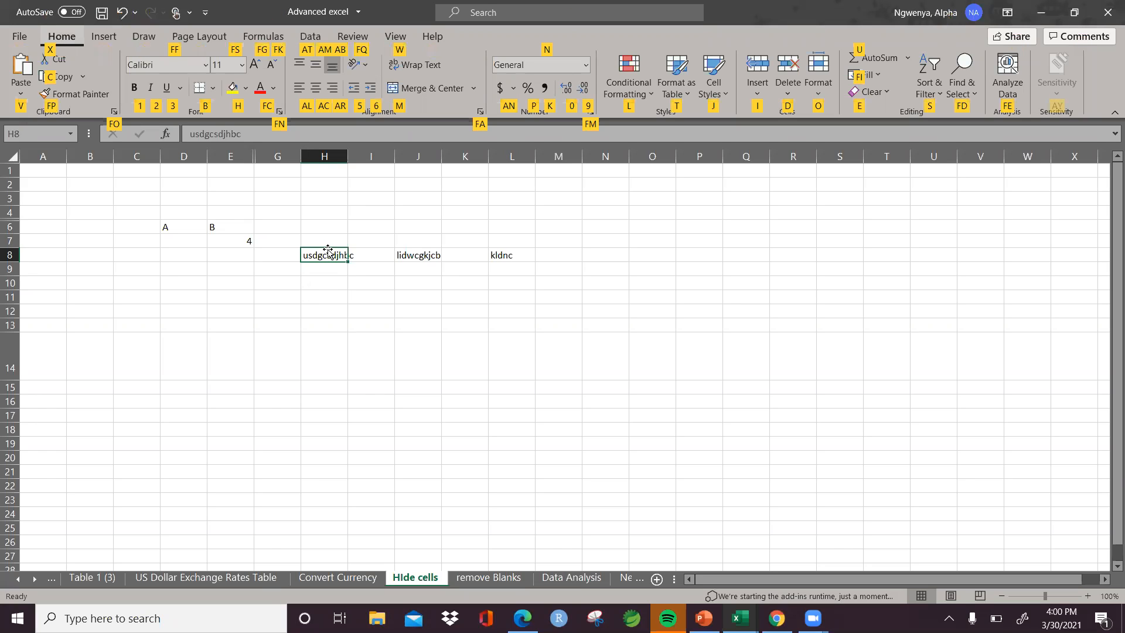
{"action": "key", "text": "h"}
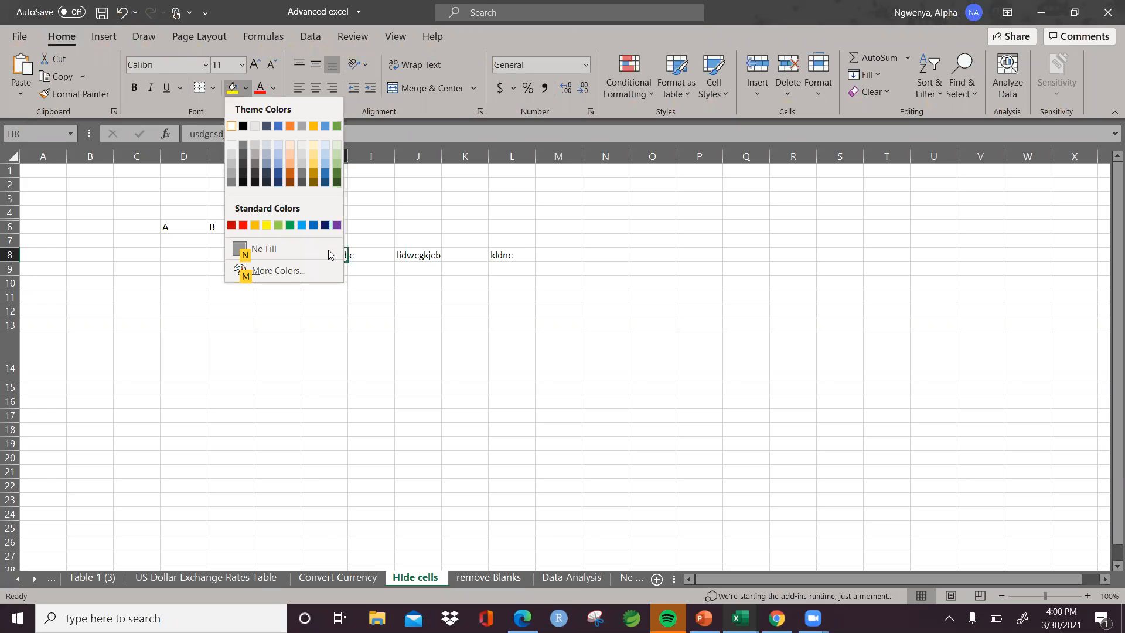
{"action": "key", "text": "Down"}
{"action": "key", "text": "Right"}
{"action": "key", "text": "Right"}
{"action": "key", "text": "Up"}
{"action": "key", "text": "Left"}
{"action": "key", "text": "Up"}
{"action": "key", "text": "Up"}
{"action": "key", "text": "Up"}
{"action": "key", "text": "Escape"}
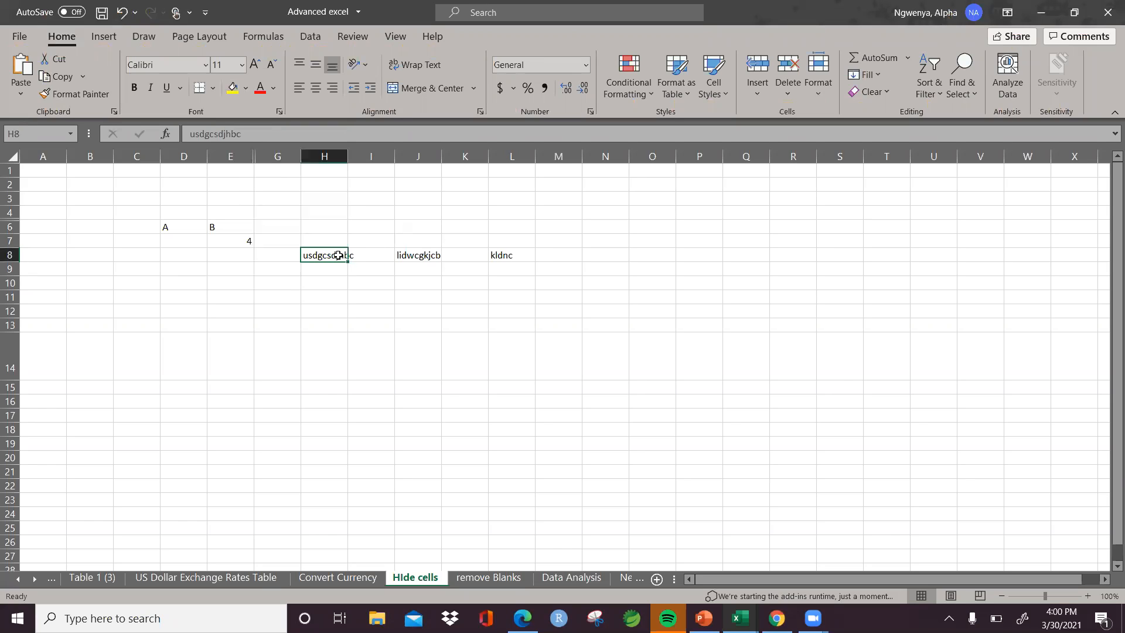
Make the text in cell H8 bold, italic and underlined, and copy the cell
{"action": "key", "text": "ctrl+b"}
{"action": "key", "text": "ctrl+i"}
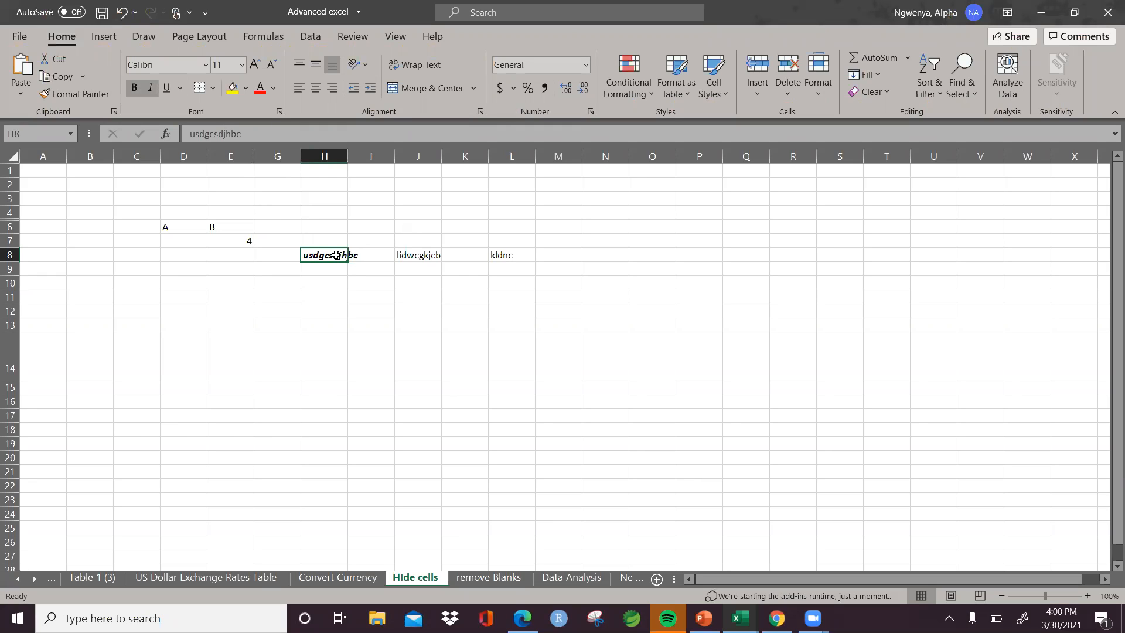
{"action": "key", "text": "ctrl+u"}
{"action": "key", "text": "ctrl+c"}
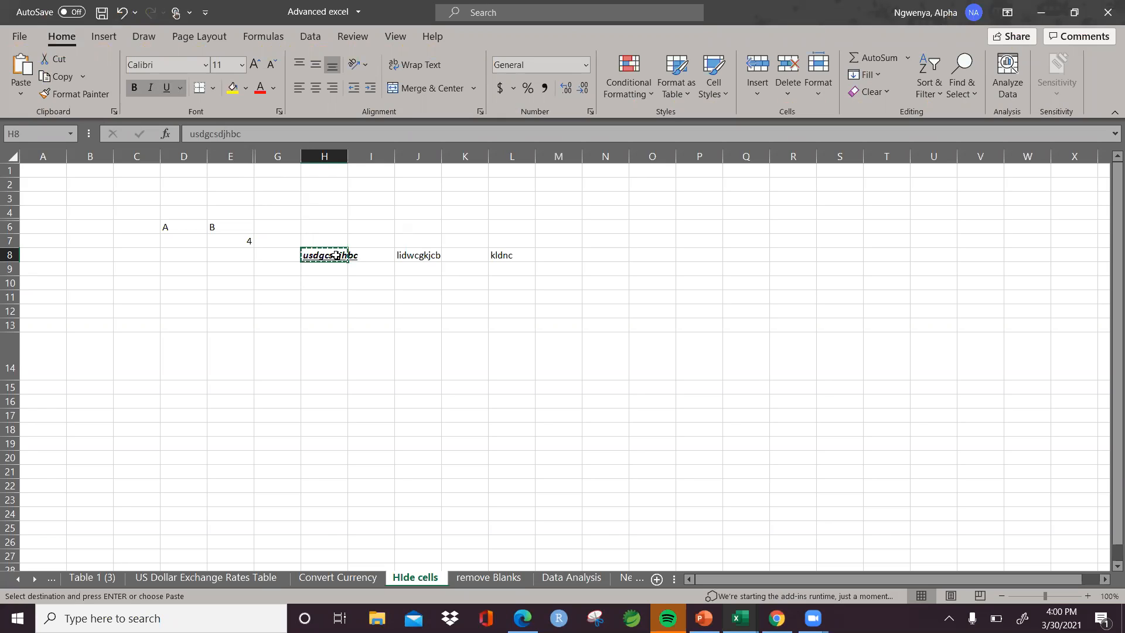
{"action": "key", "text": "Escape"}
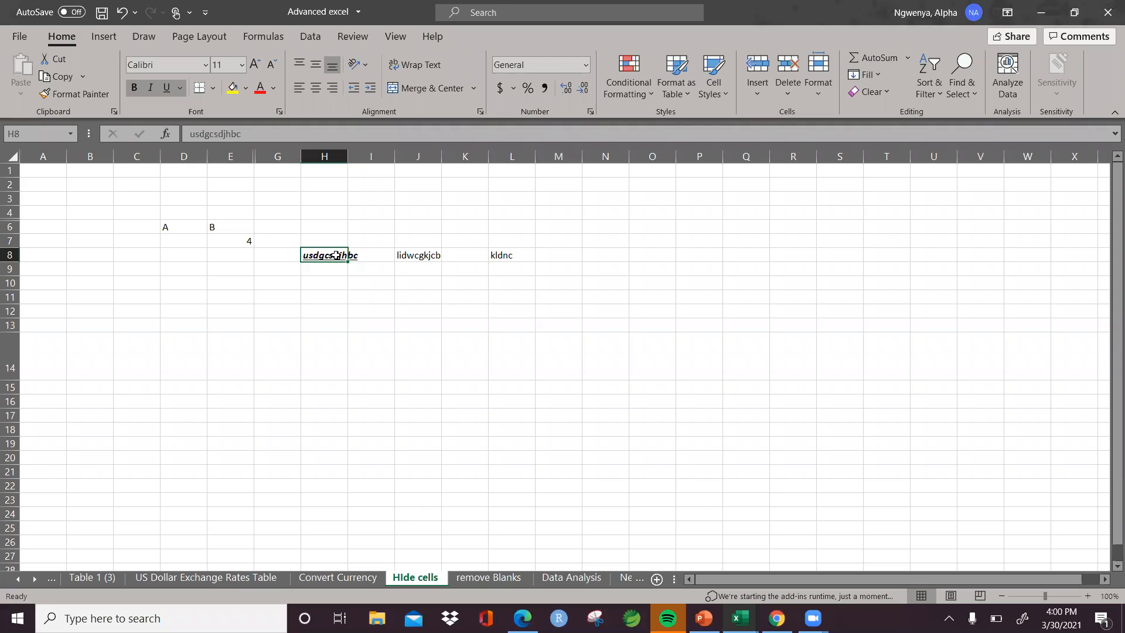
{"action": "left_click", "coordinate": [470, 212]}
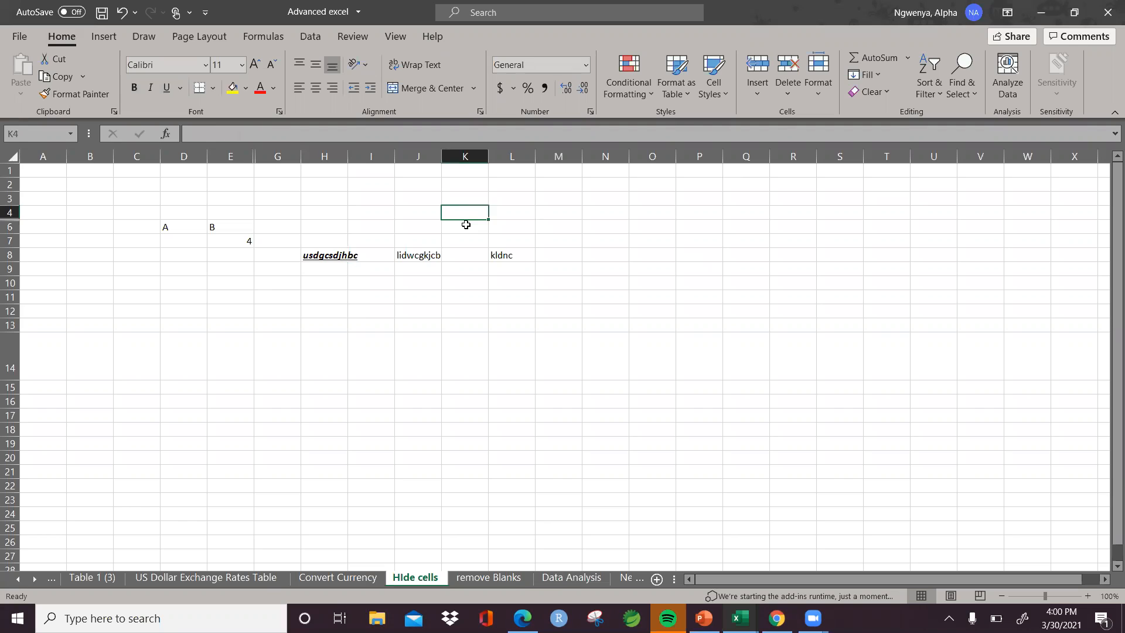